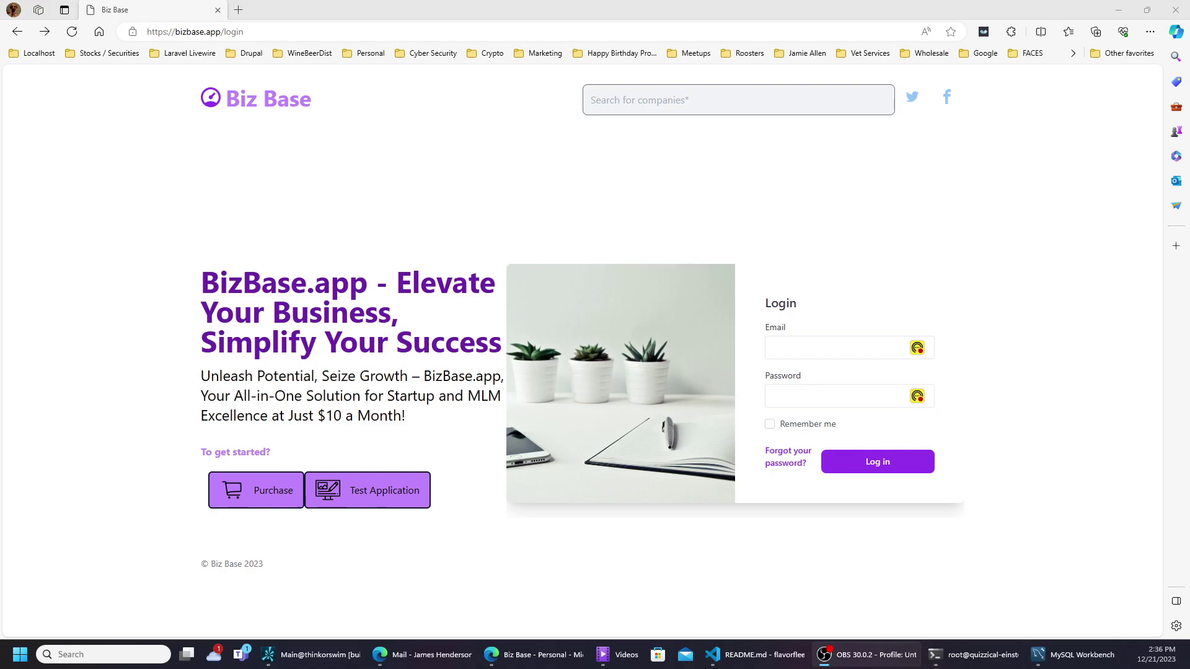
- Review the Create account form via Purchase, then go to the Test Application login page
left_click(265, 492)
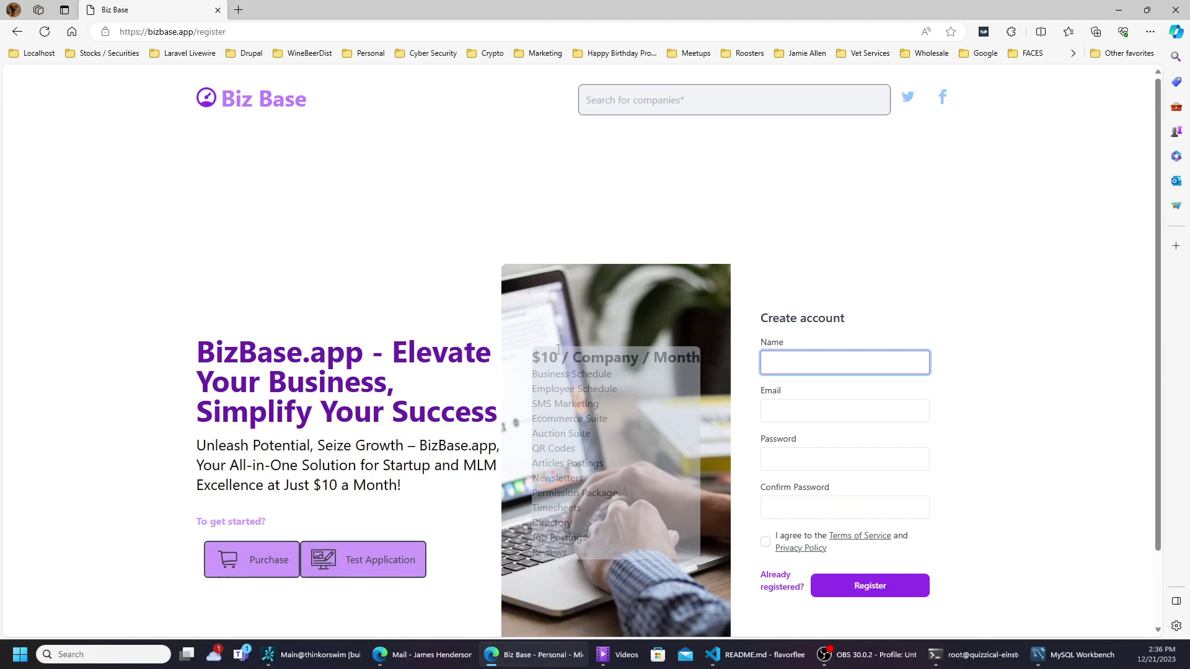
scroll(557, 347, "down", 2)
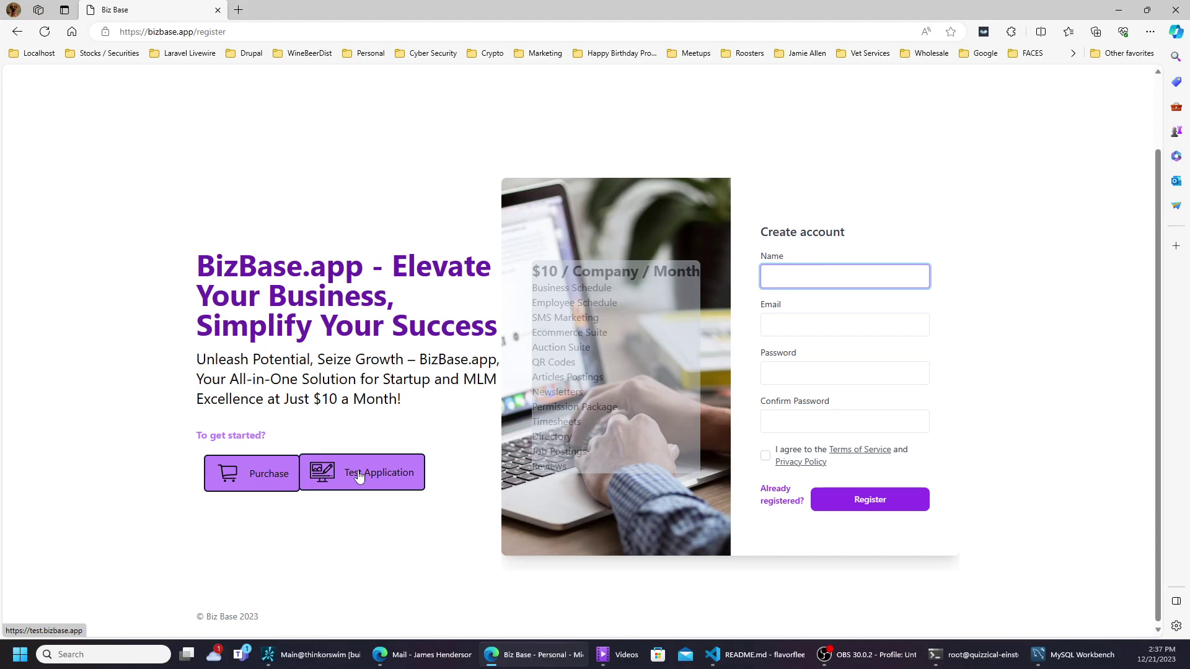
left_click(359, 476)
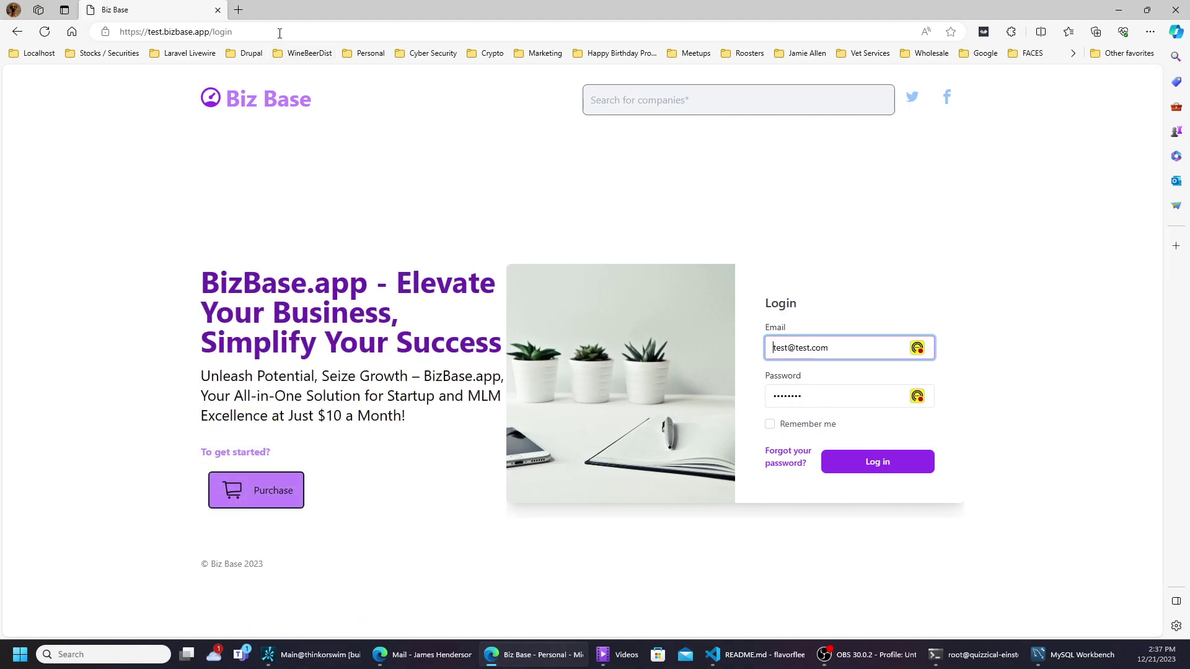
- Log in to the Biz Base test account using the pre-filled email and password
double_click(154, 31)
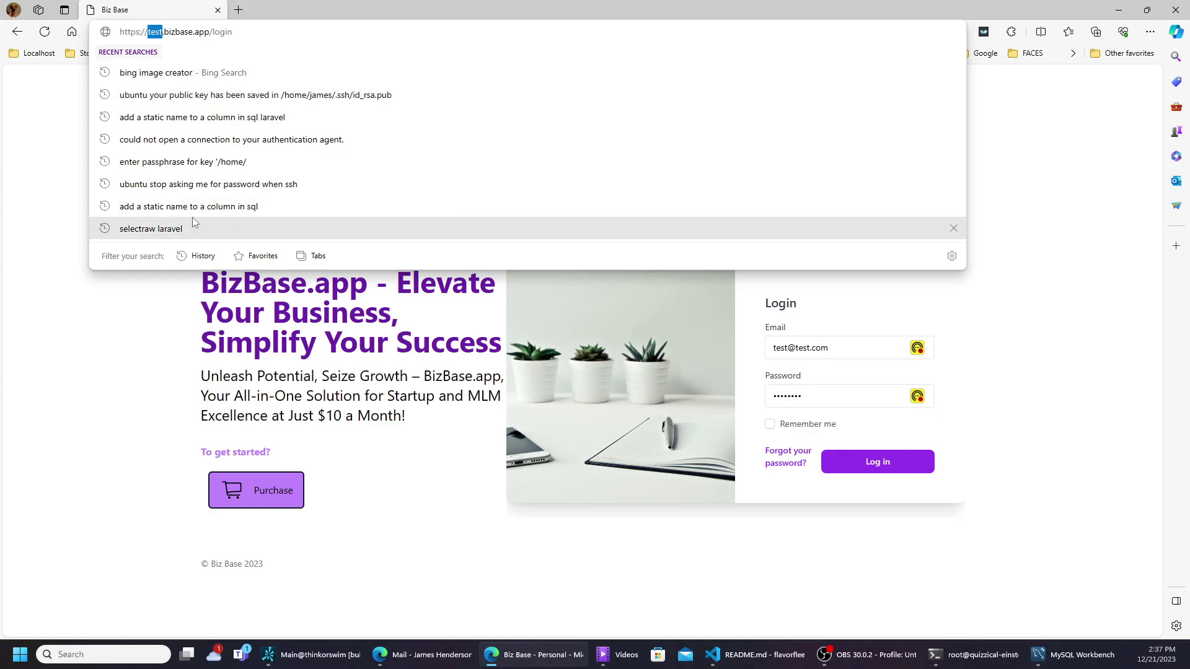
left_click(106, 319)
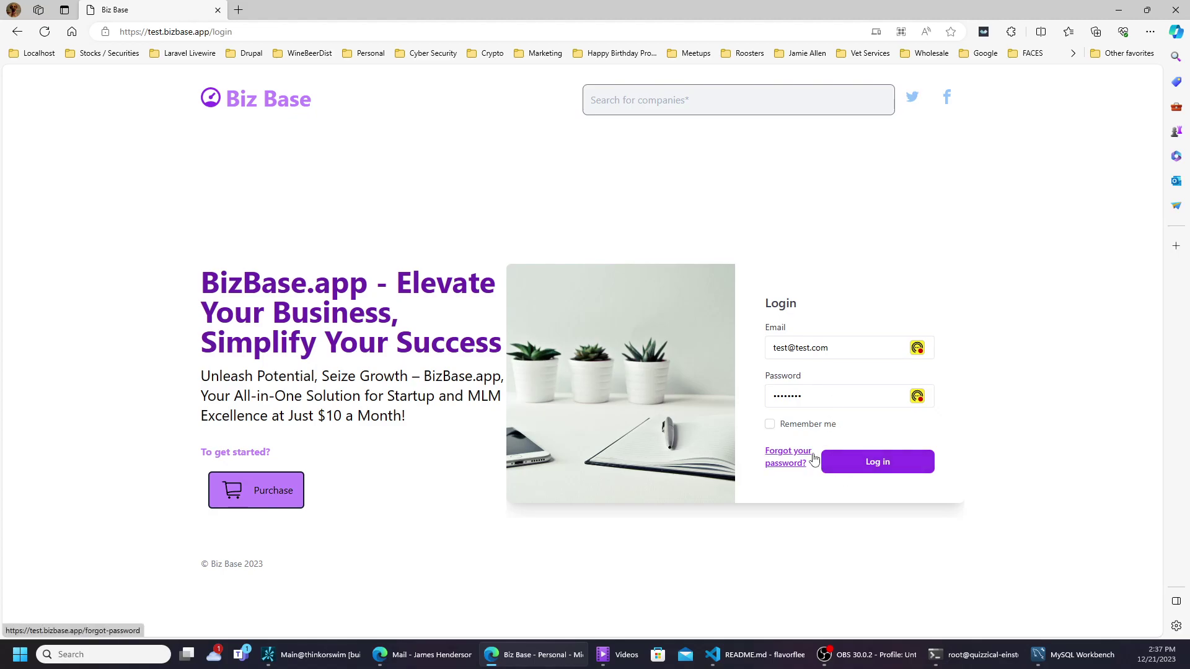
left_click(863, 463)
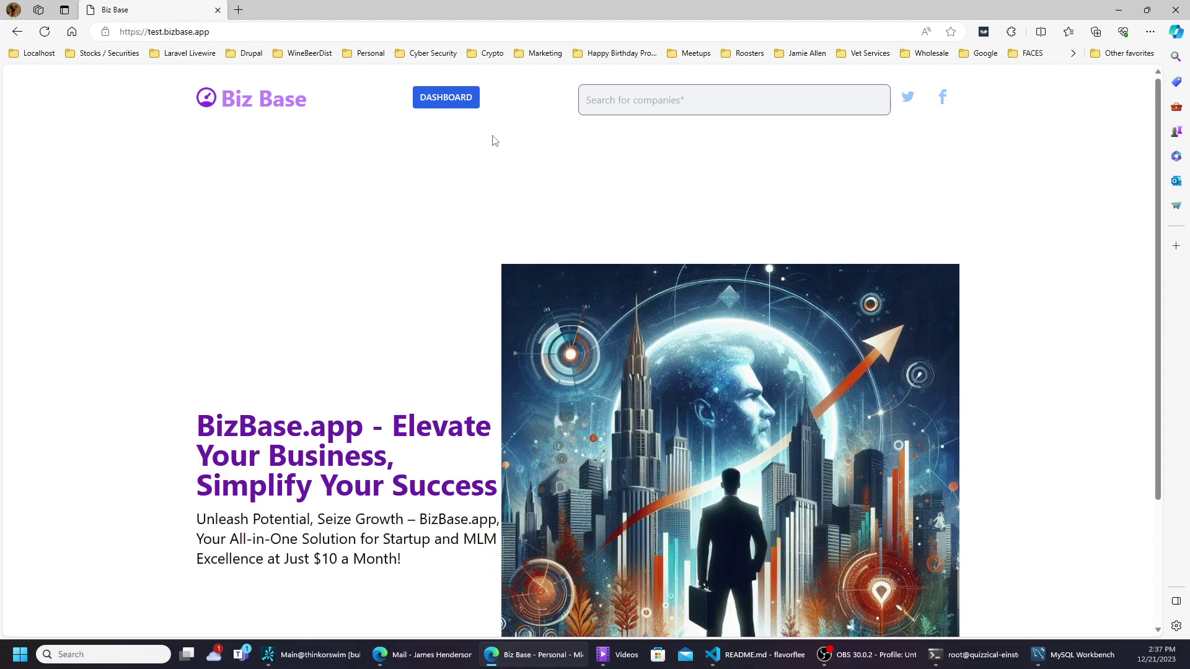
scroll(492, 167, "down", 2)
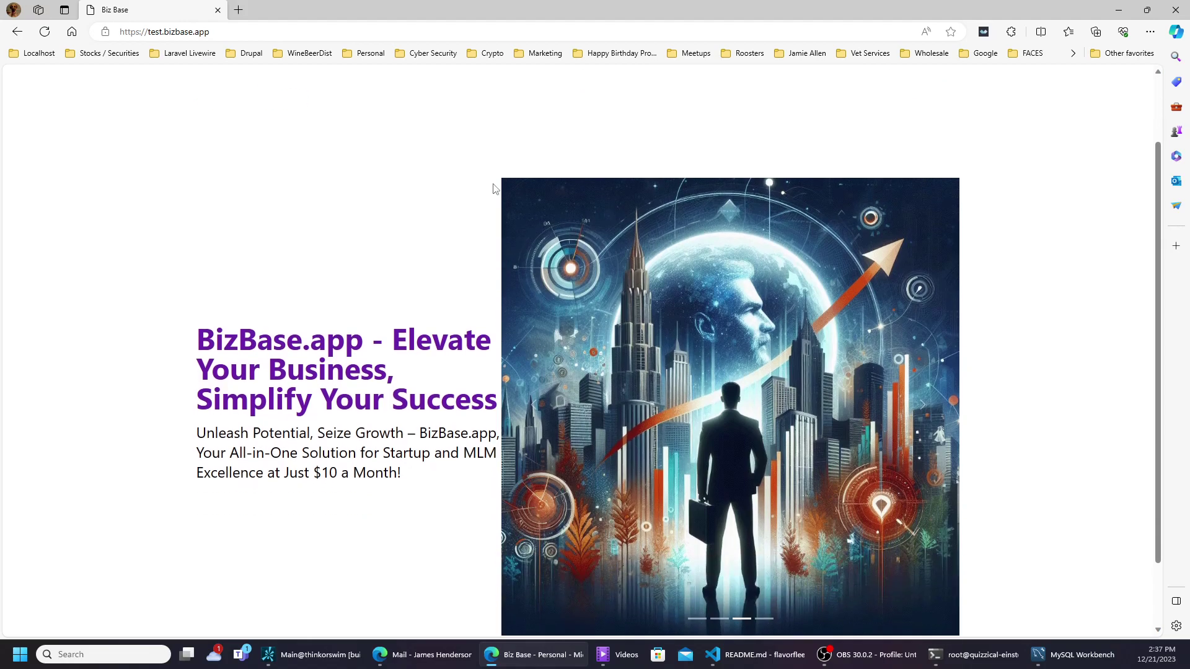
scroll(494, 188, "down", 2)
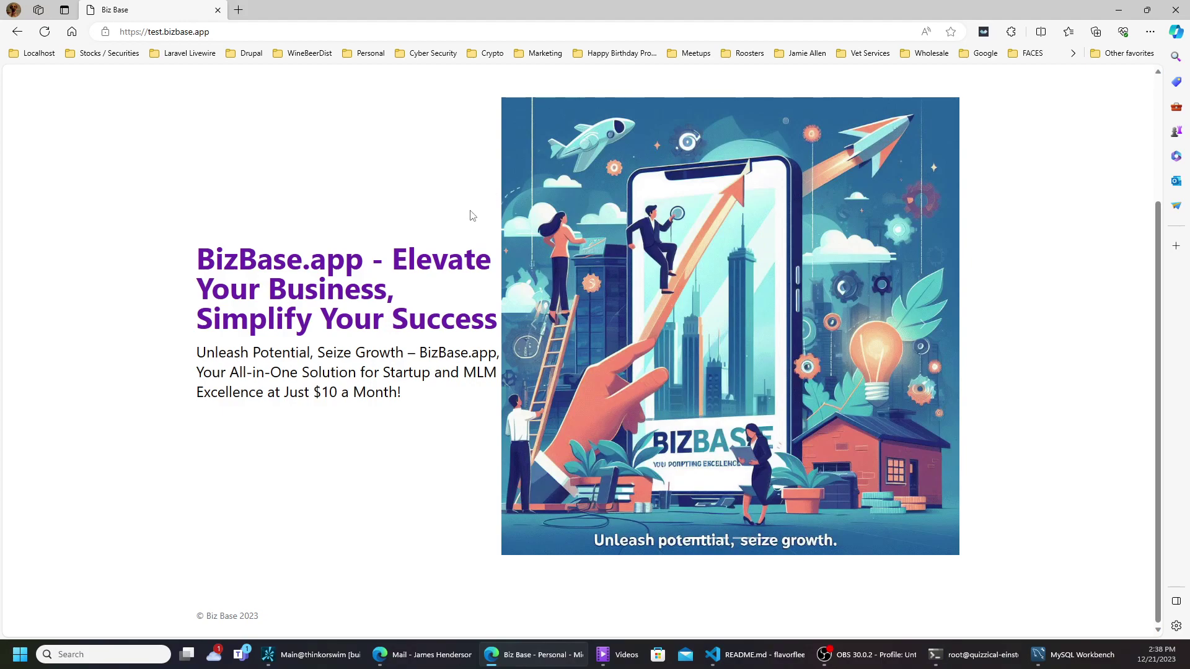
scroll(474, 220, "up", 3)
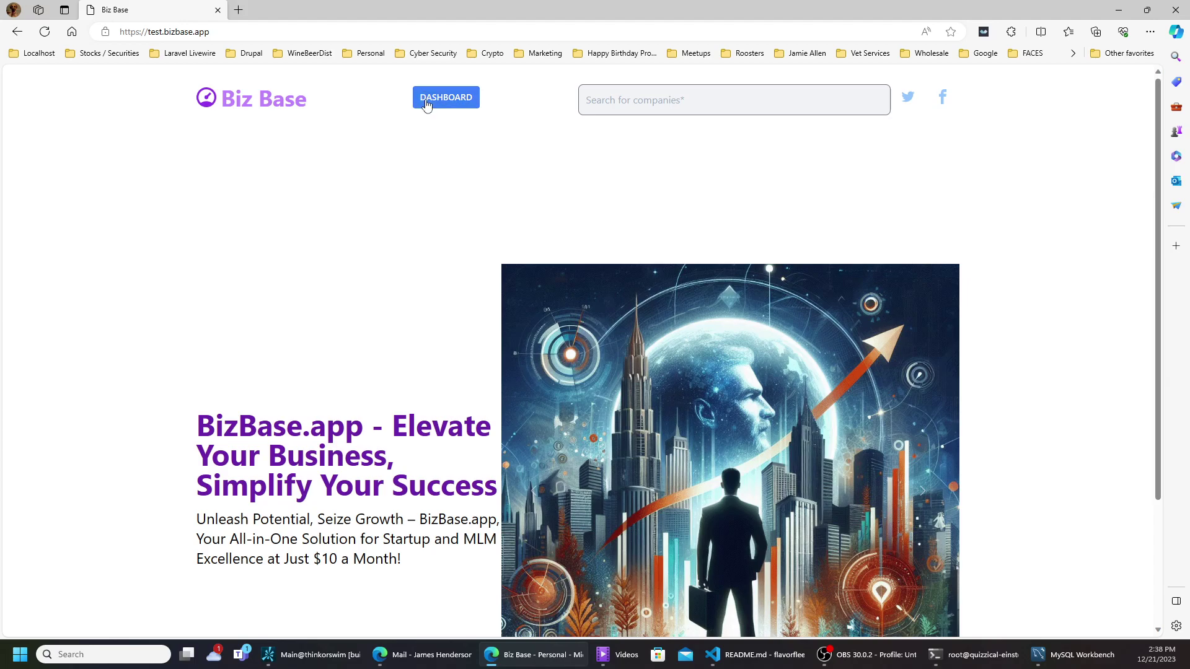
- Open the DASHBOARD and turn on its dark theme with the moon icon
left_click(426, 101)
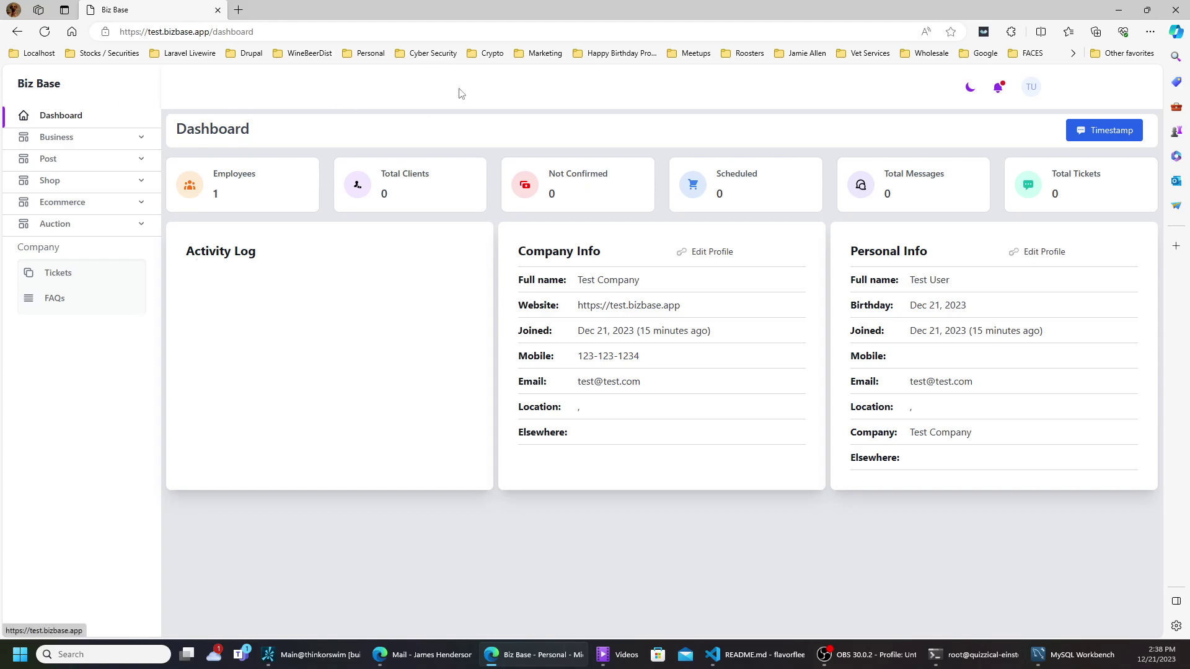
left_click(971, 89)
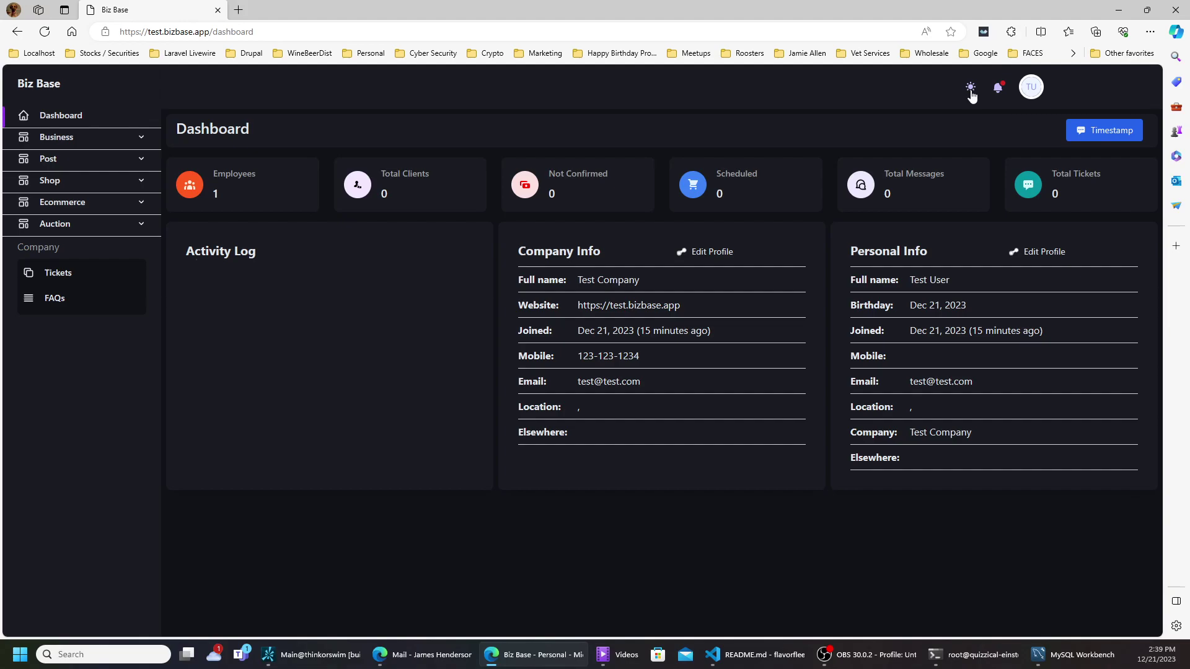
- Toggle the theme to light and back to dark, then view notifications showing 0 Messages, Tickets, Sales
left_click(970, 88)
left_click(970, 89)
left_click(1000, 93)
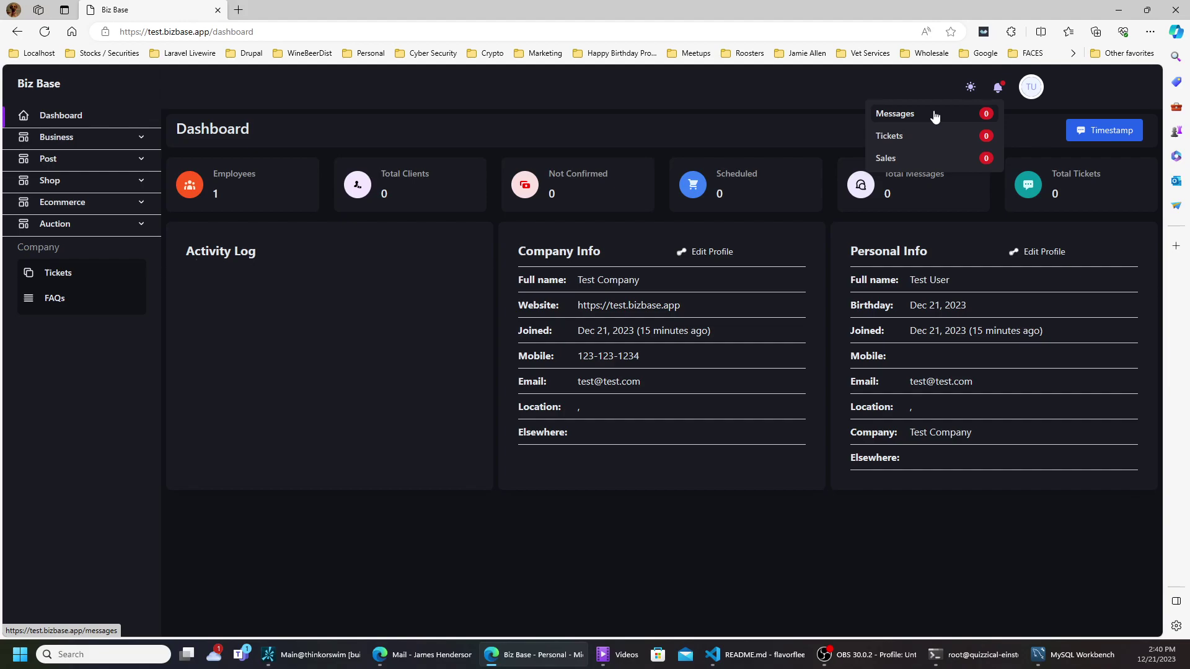
- Choose Profile from the TU avatar's dropdown menu
left_click(1031, 91)
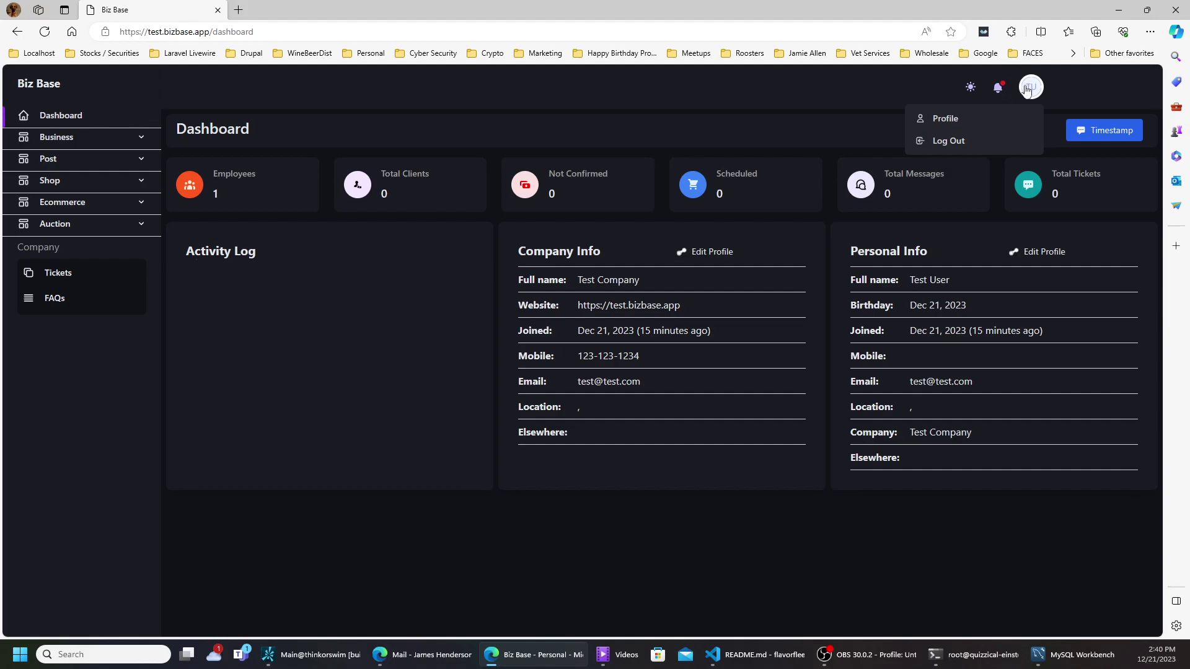
left_click(945, 120)
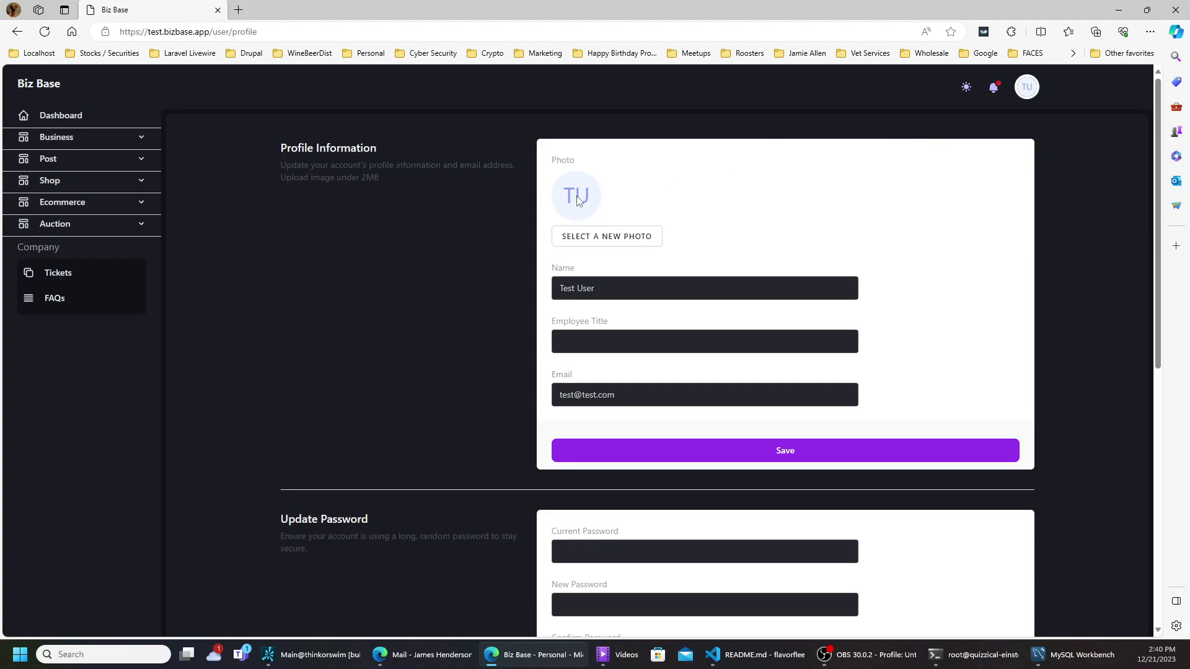
- Choose the JPG from Downloads as the new profile photo
left_click(593, 244)
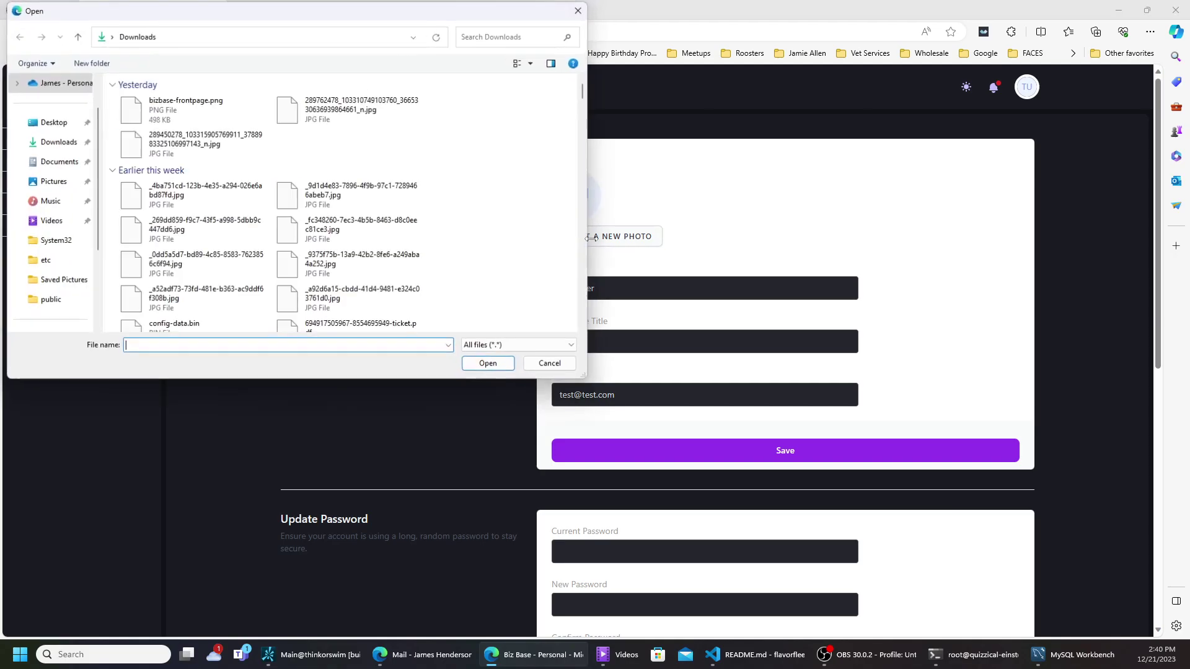
left_click(288, 106)
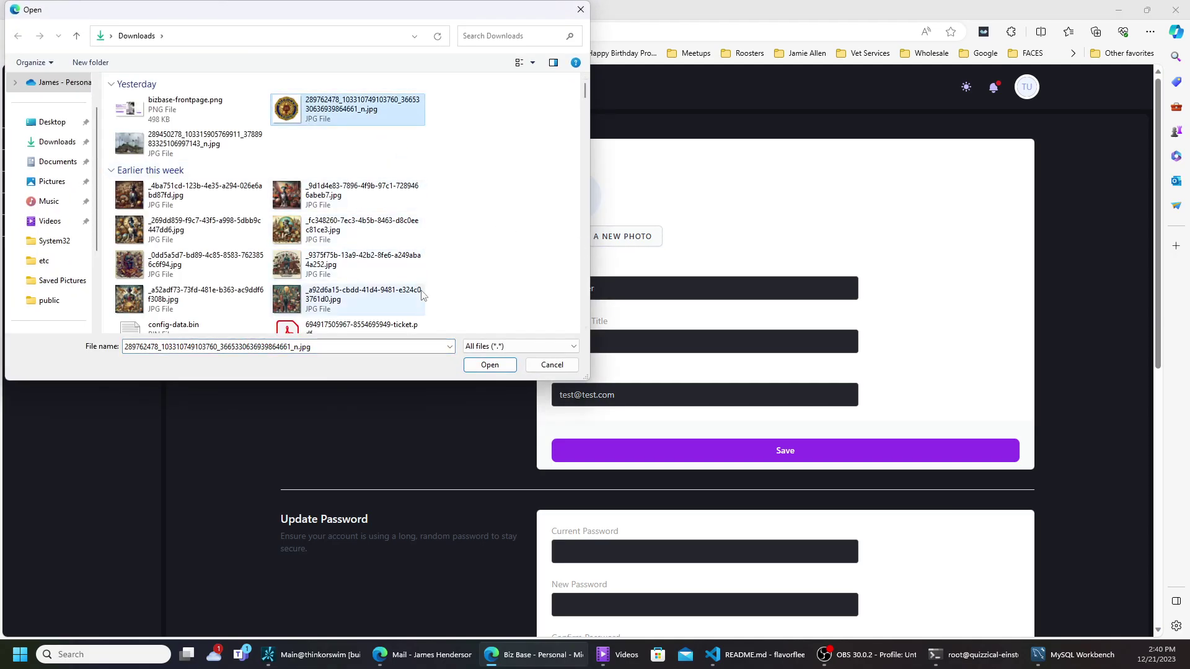
left_click(489, 368)
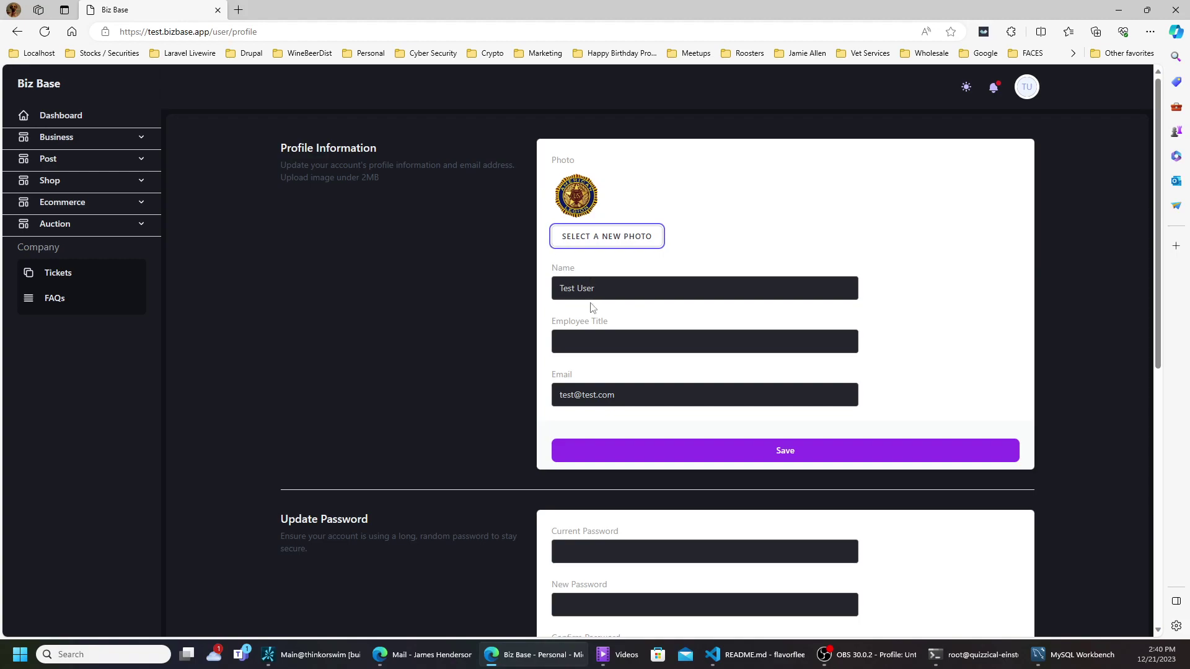
- Set the Employee Title to Founder and save the profile information
left_click(587, 341)
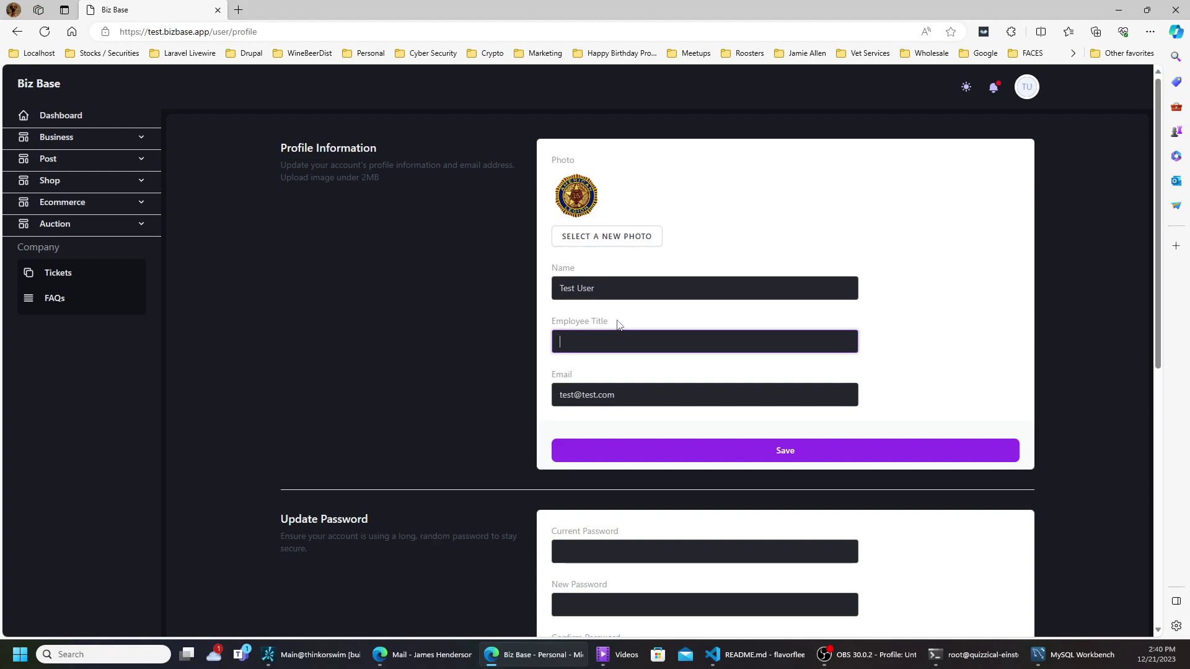
type("Foundser")
key("BackSpace")
key("BackSpace")
key("BackSpace")
type("er")
left_click(630, 453)
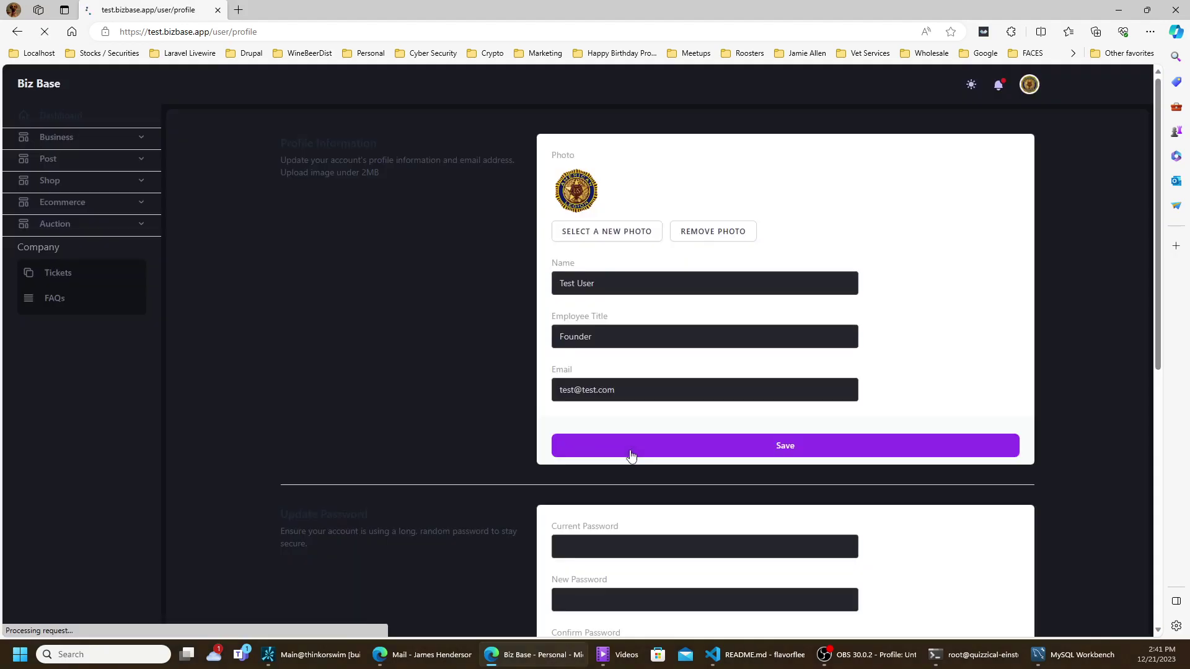
scroll(619, 433, "down", 4)
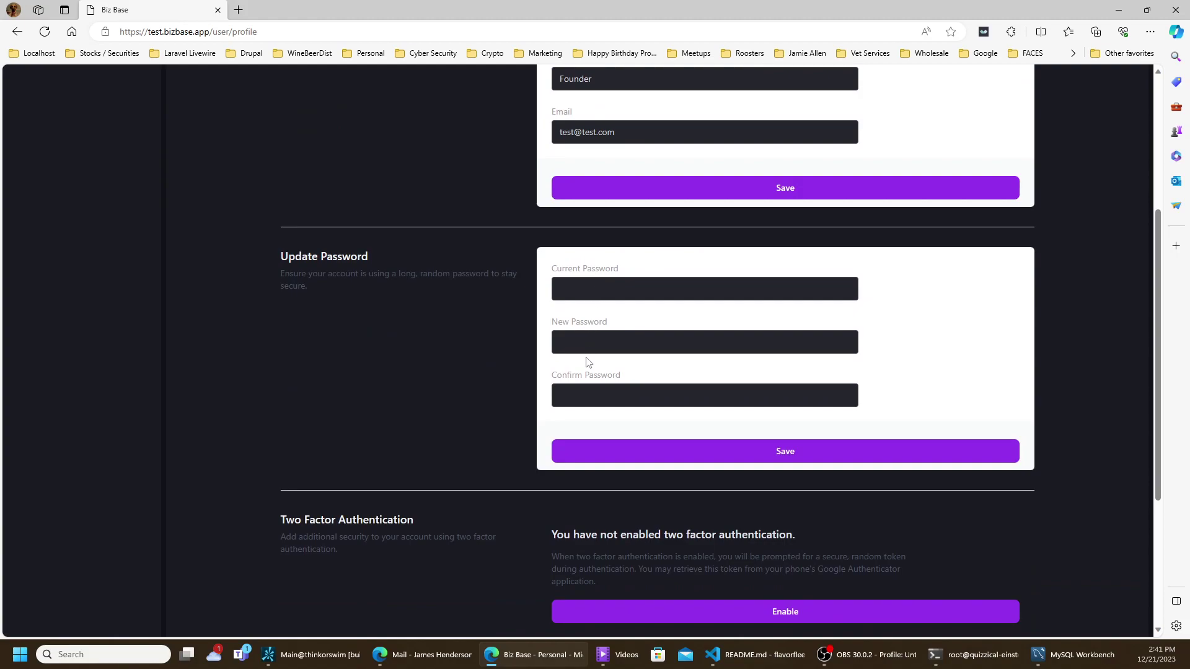
scroll(587, 448, "down", 3)
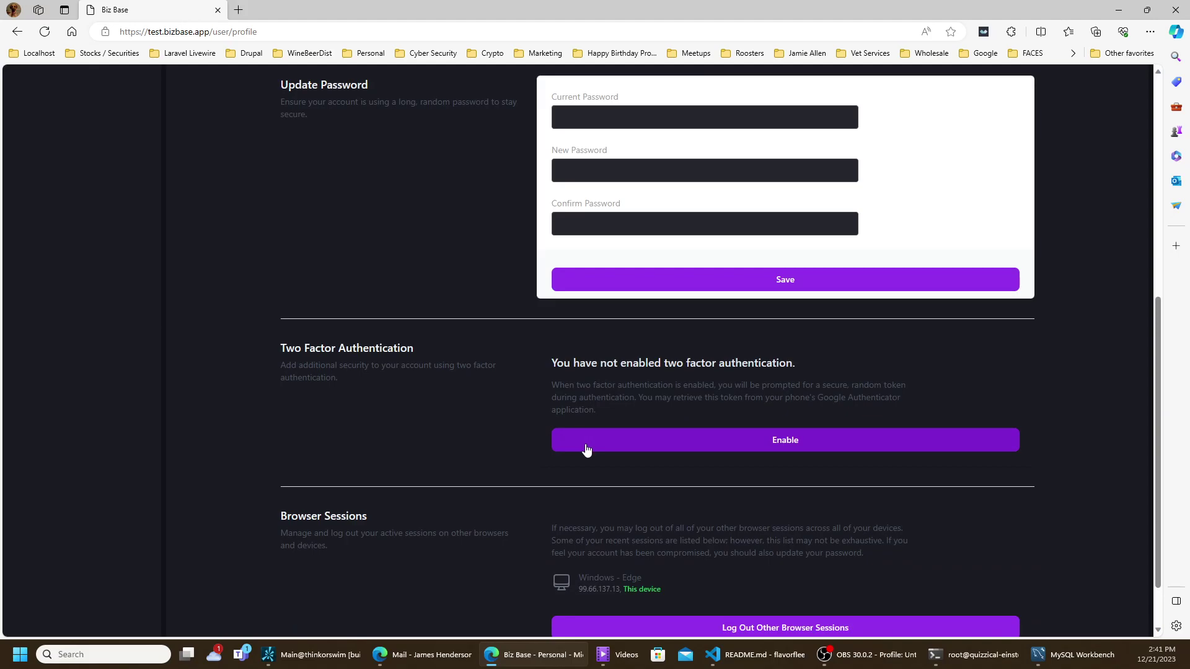
scroll(587, 449, "down", 1)
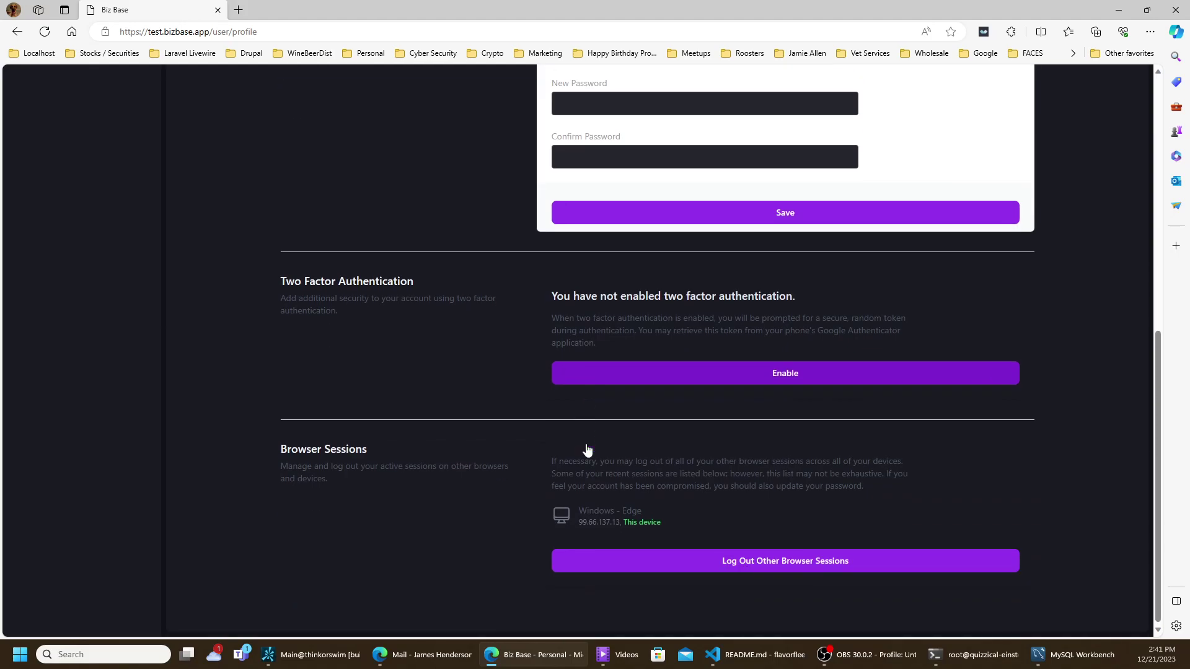
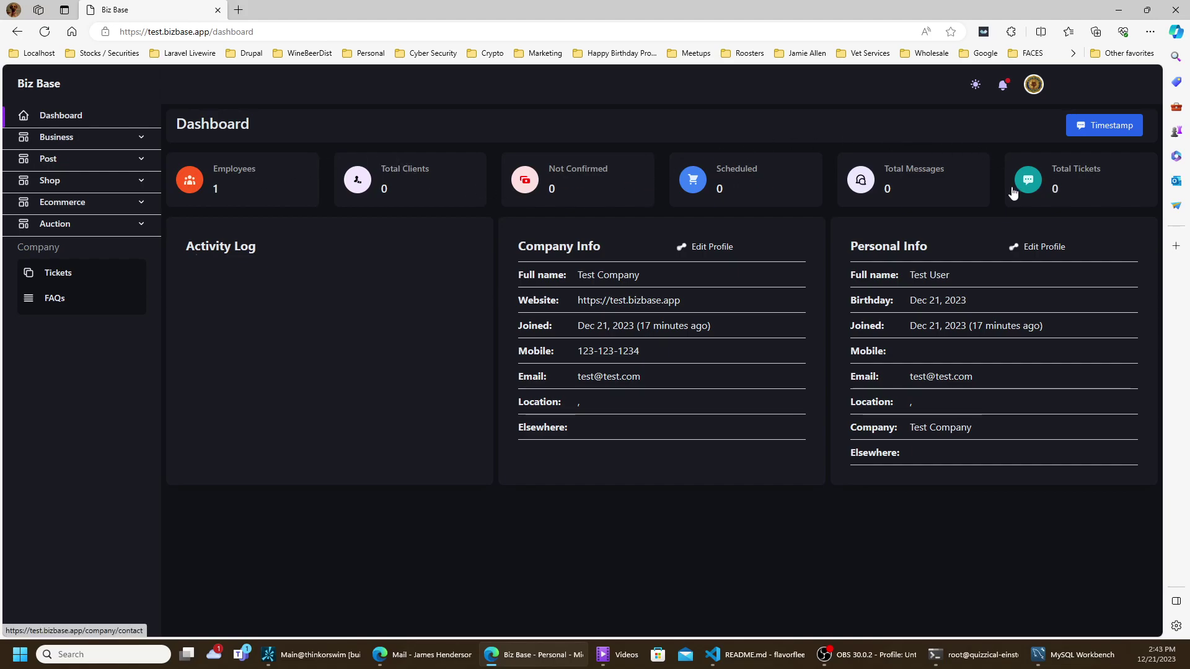
- Open the Send Us The Issue support form from the dashboard's Total Tickets card
left_click(1078, 182)
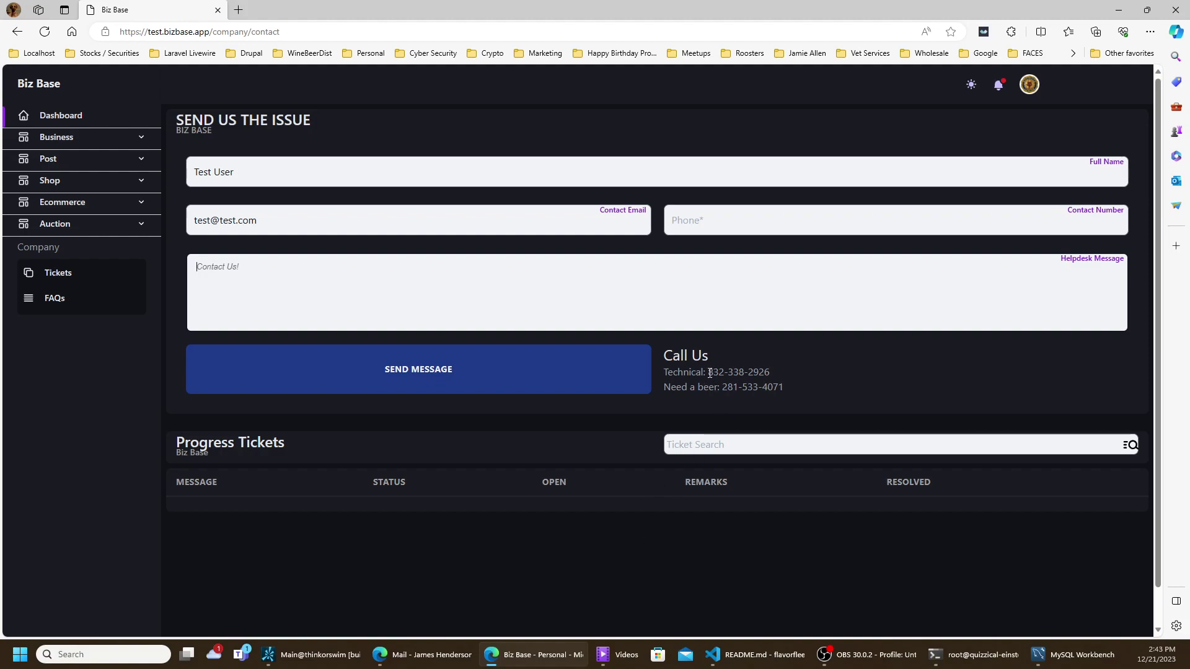
- Highlight the Technical and Need a beer phone numbers, then go back to the Dashboard
left_click_drag(709, 373, 771, 371)
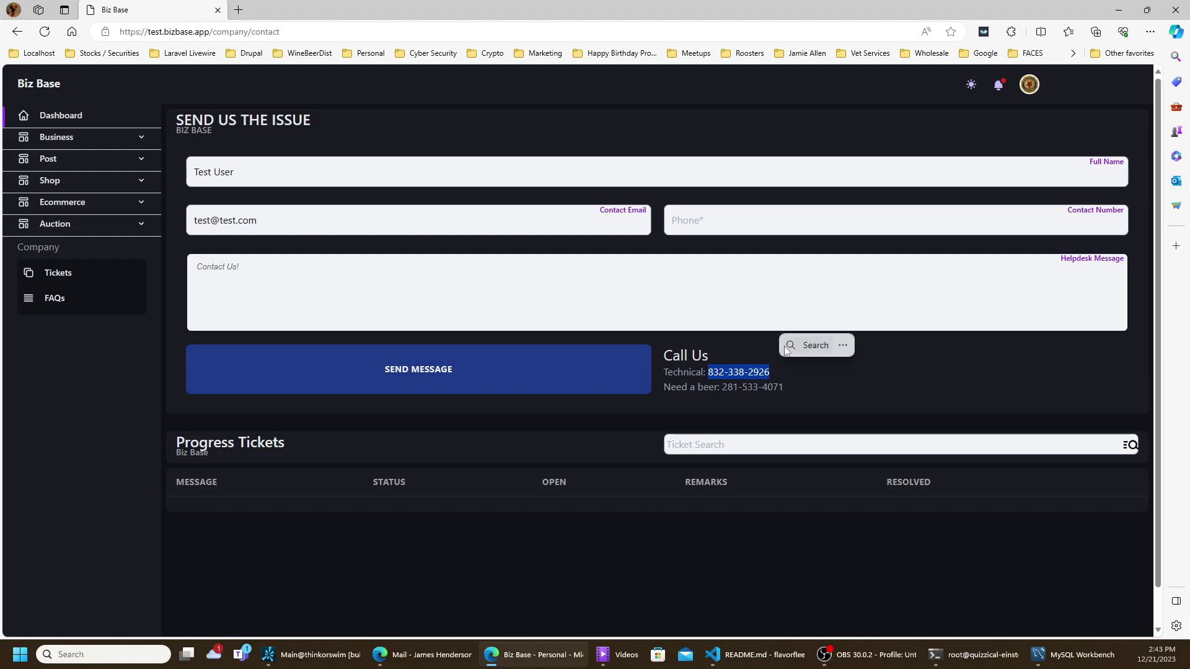
left_click(820, 387)
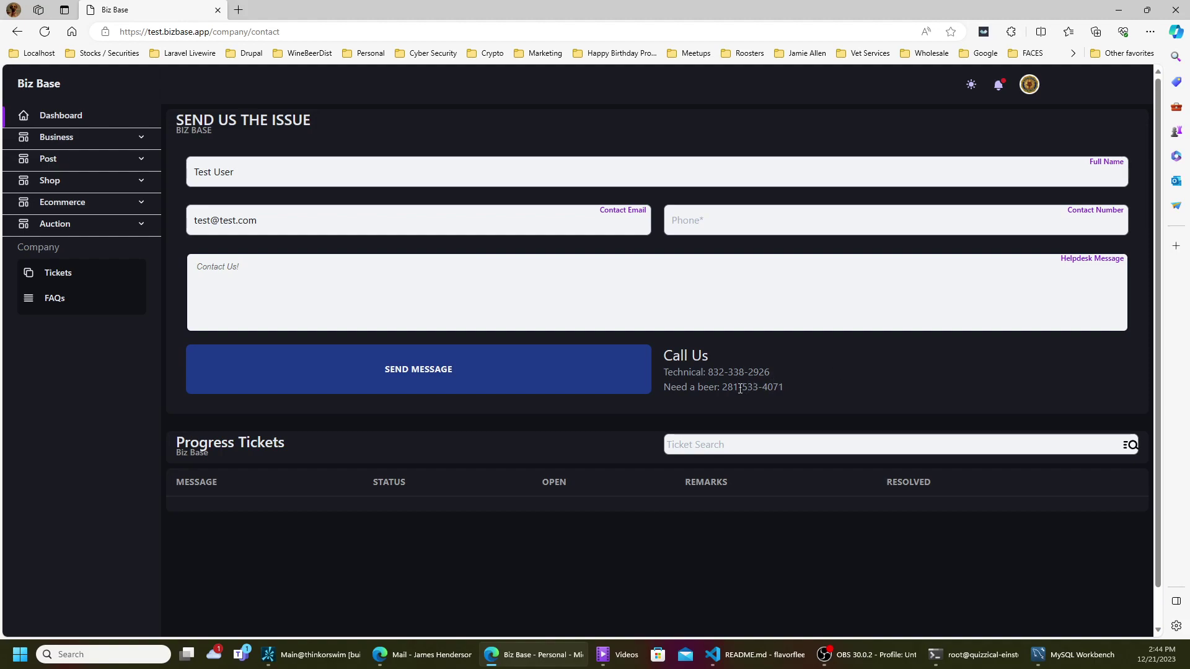
left_click_drag(723, 387, 785, 388)
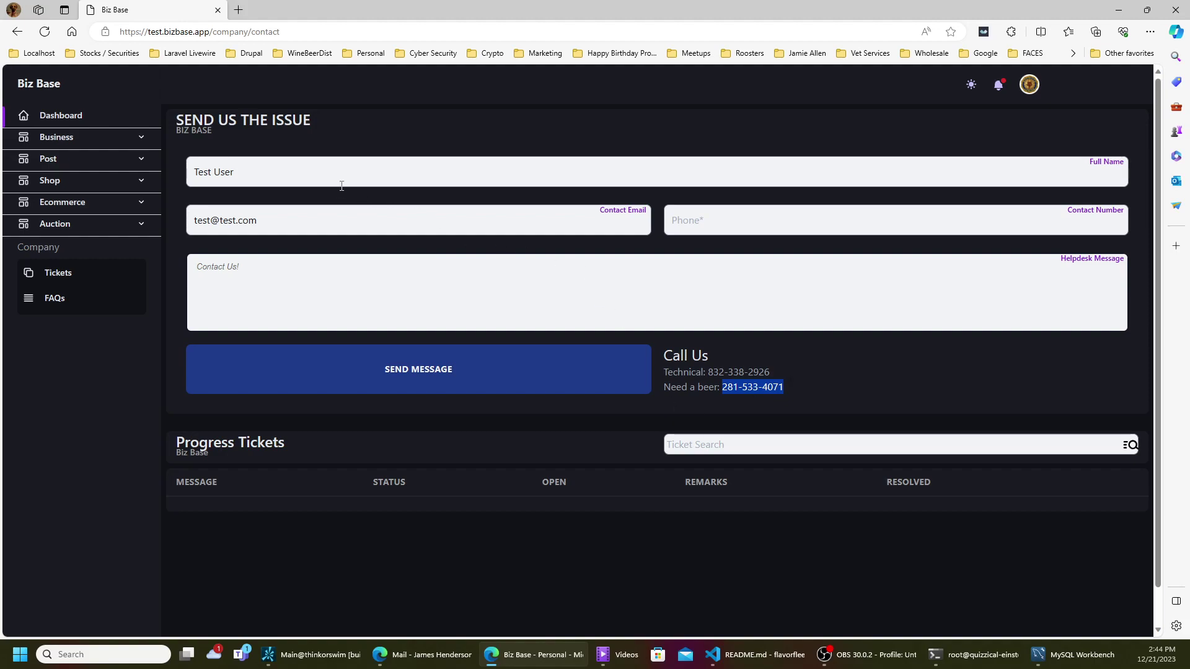
left_click(70, 118)
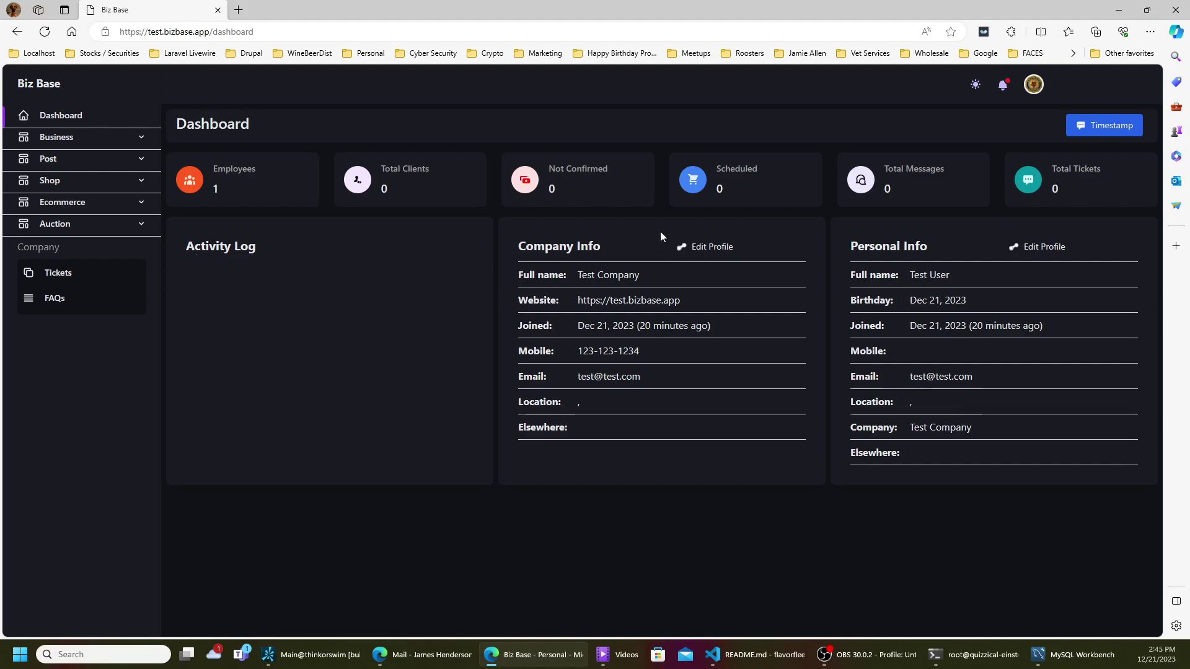
- Open the Company Info profile for editing and begin choosing a logo image file
left_click(693, 251)
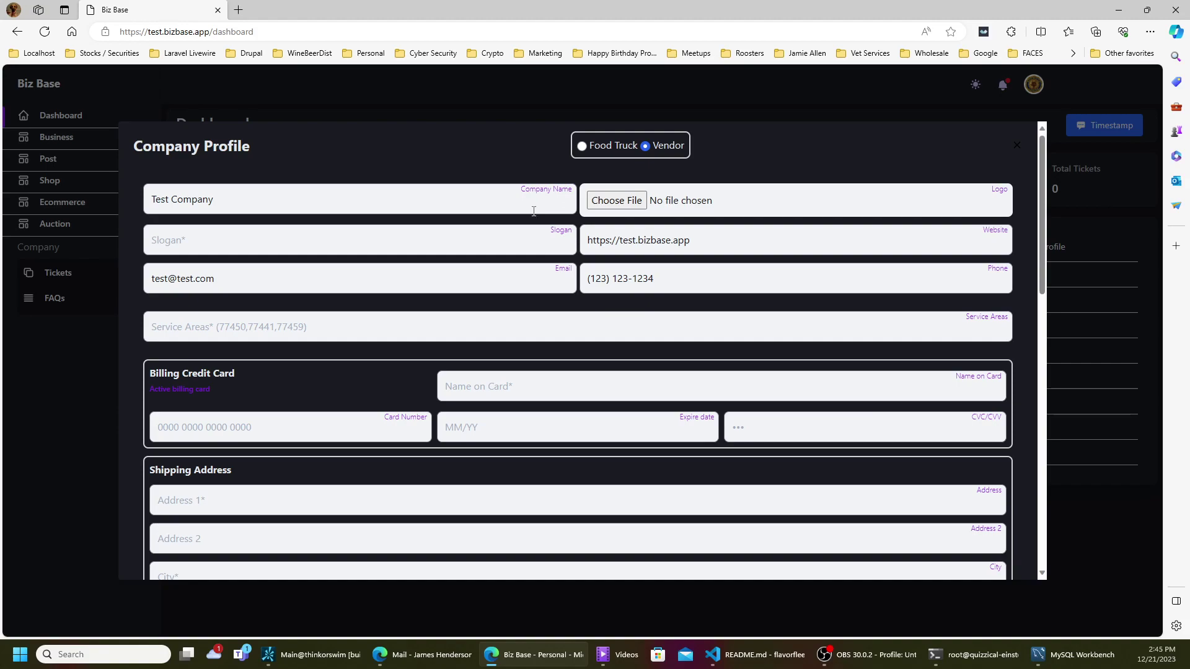
left_click(533, 212)
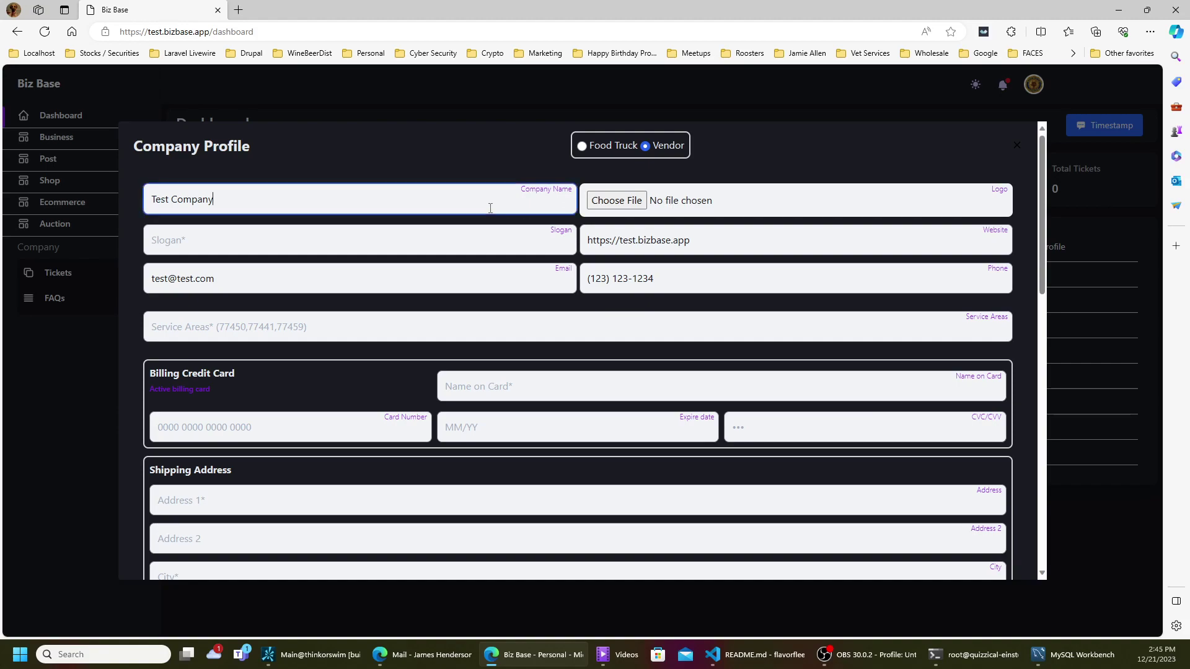
left_click(629, 202)
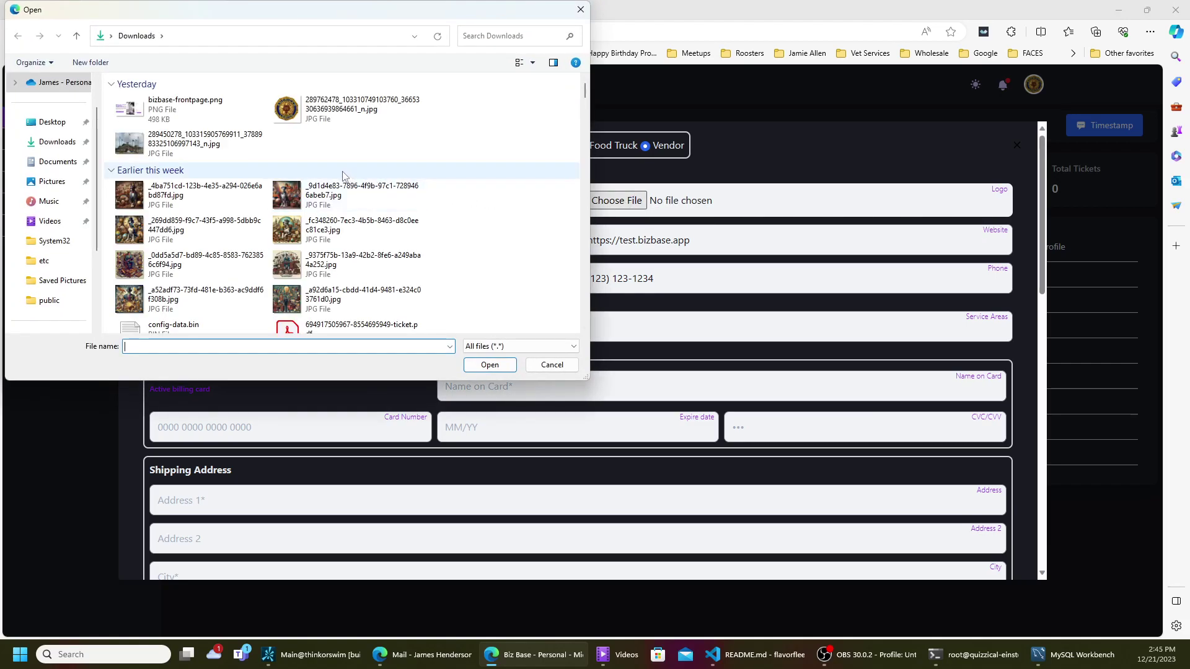
- Attach the downloaded JPG from the Downloads folder as the company logo
left_click(199, 143)
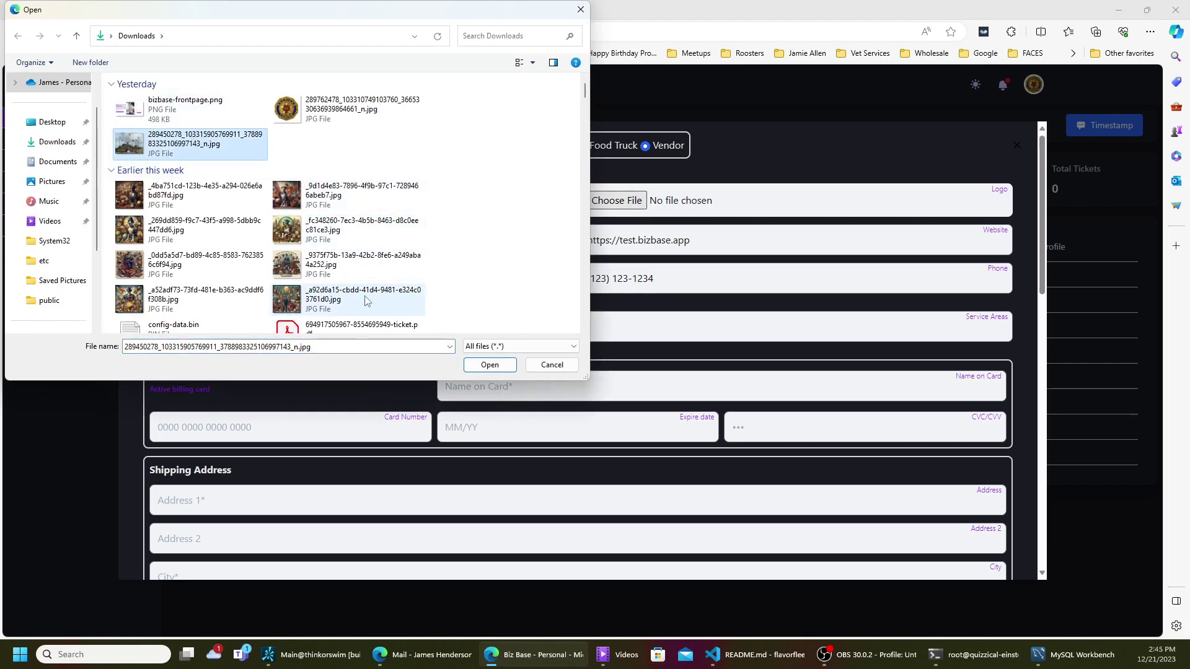
left_click(488, 366)
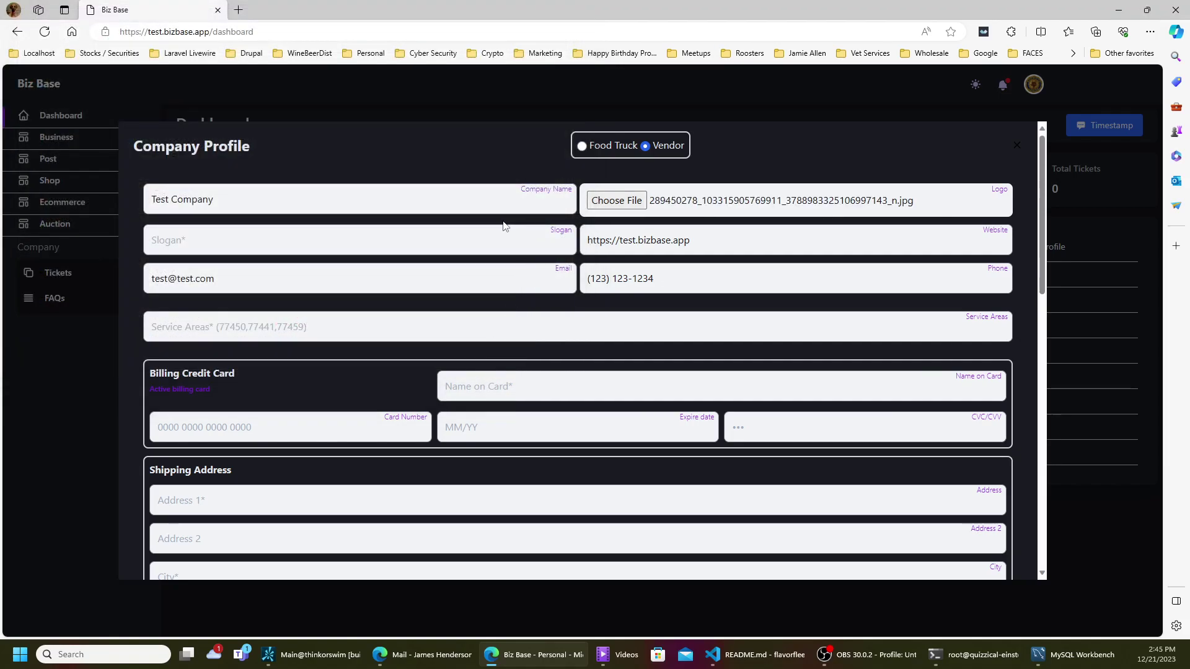
- Enter 'Testing Users Patients' as the company slogan
left_click(339, 243)
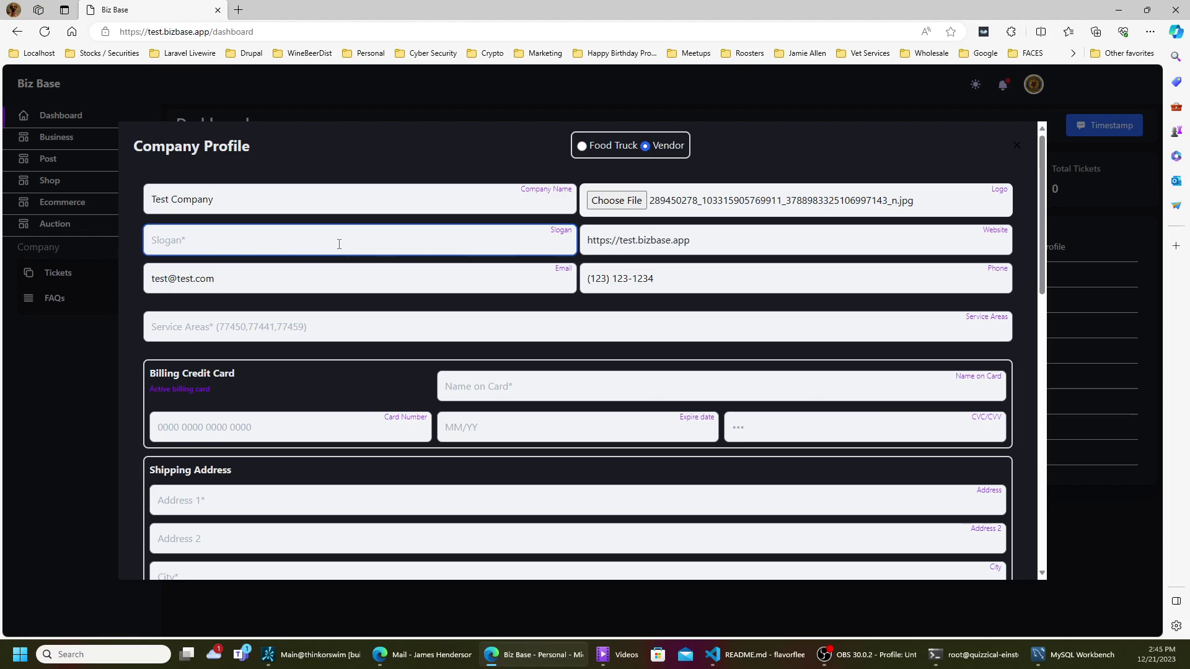
type("Testing Users Patients")
left_click(728, 243)
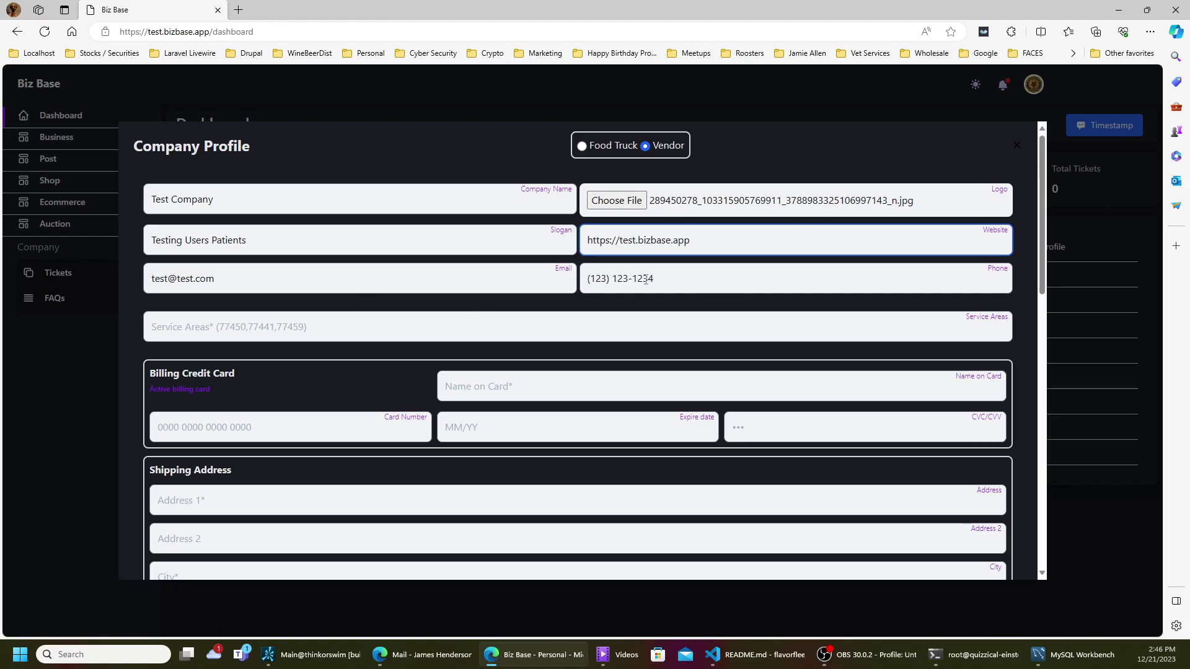
- Enter service areas 77441,77450 and dismiss Edge's payment autofill suggestions
left_click(469, 323)
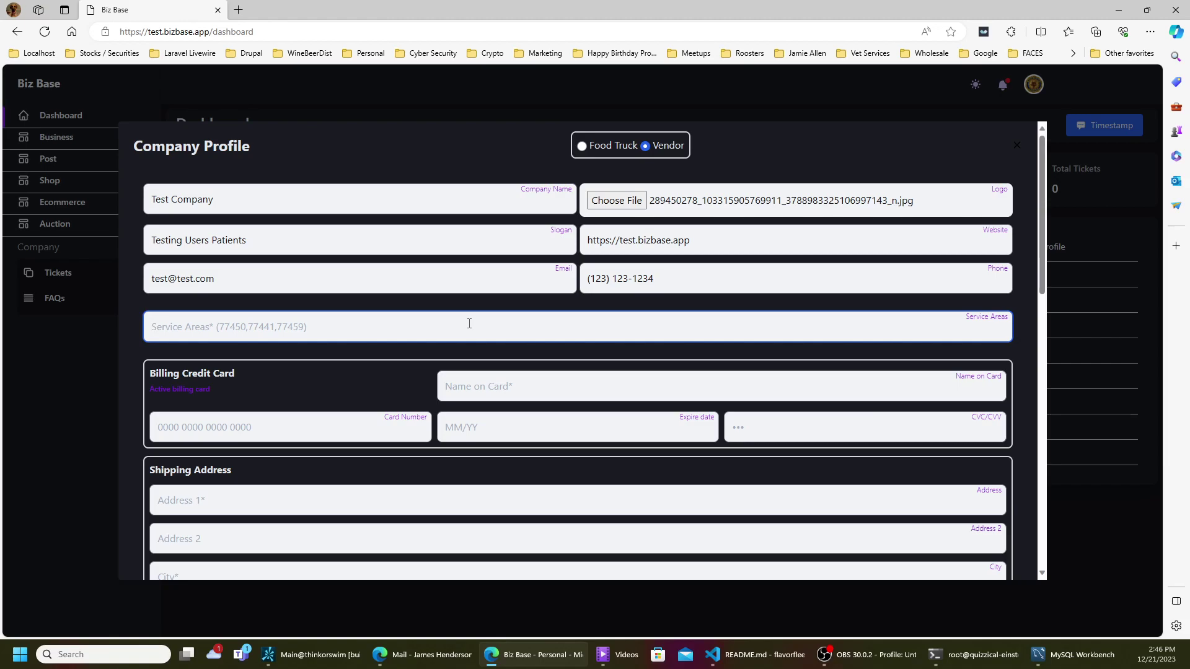
type("77441,77450")
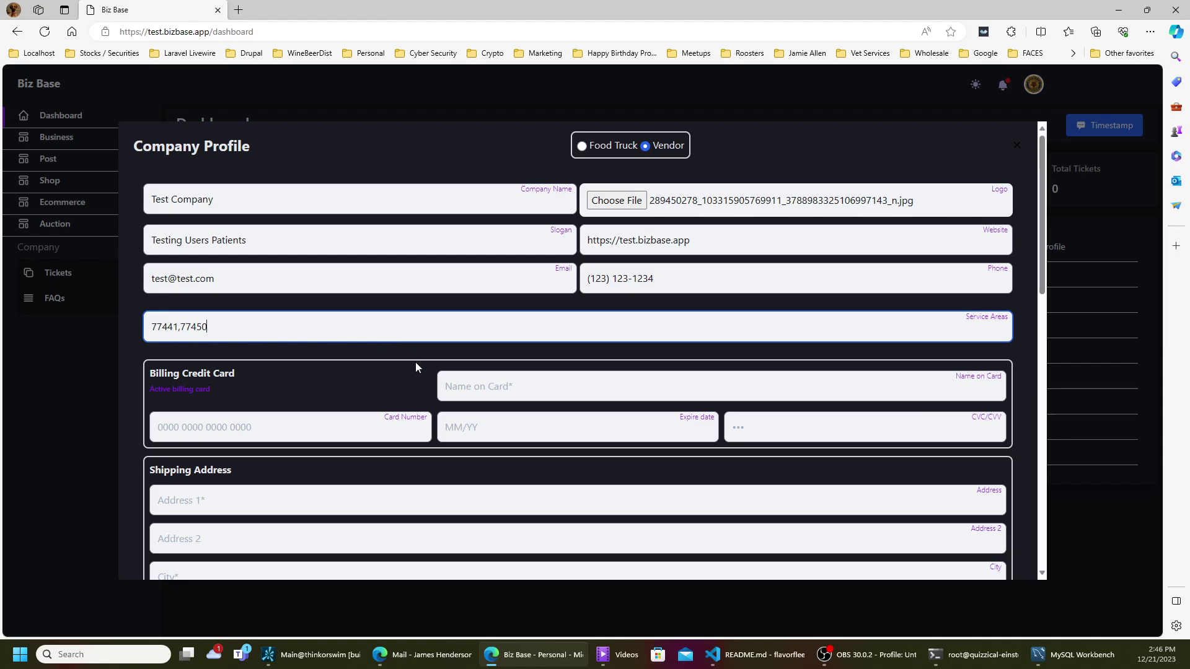
left_click(468, 389)
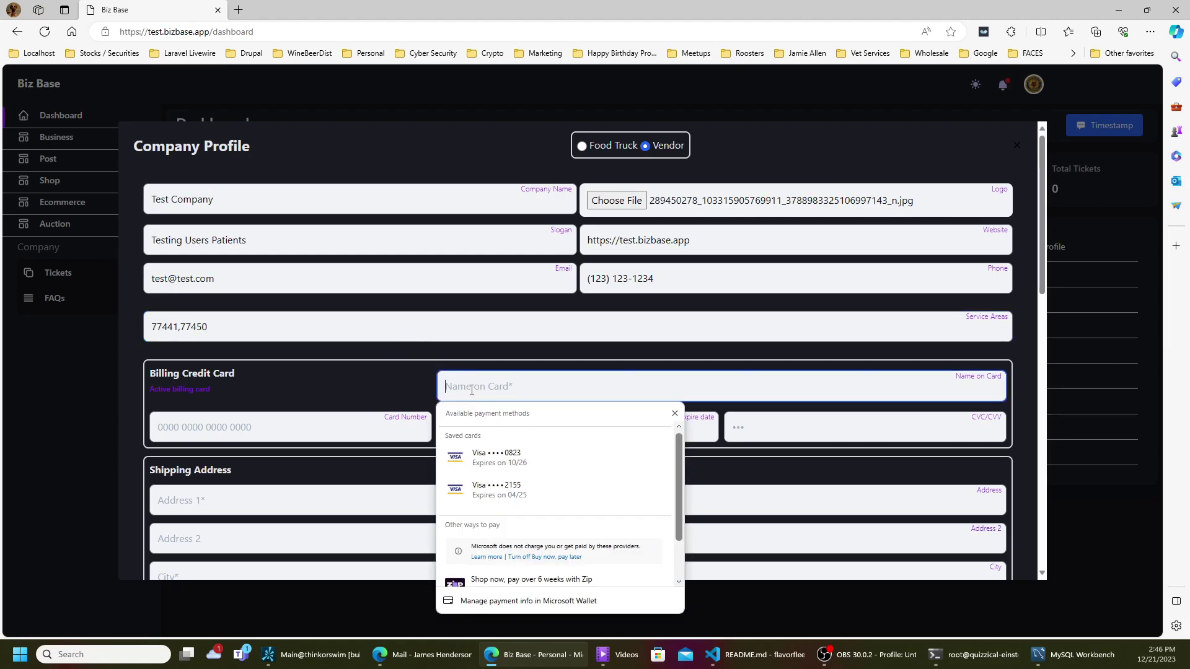
left_click(413, 403)
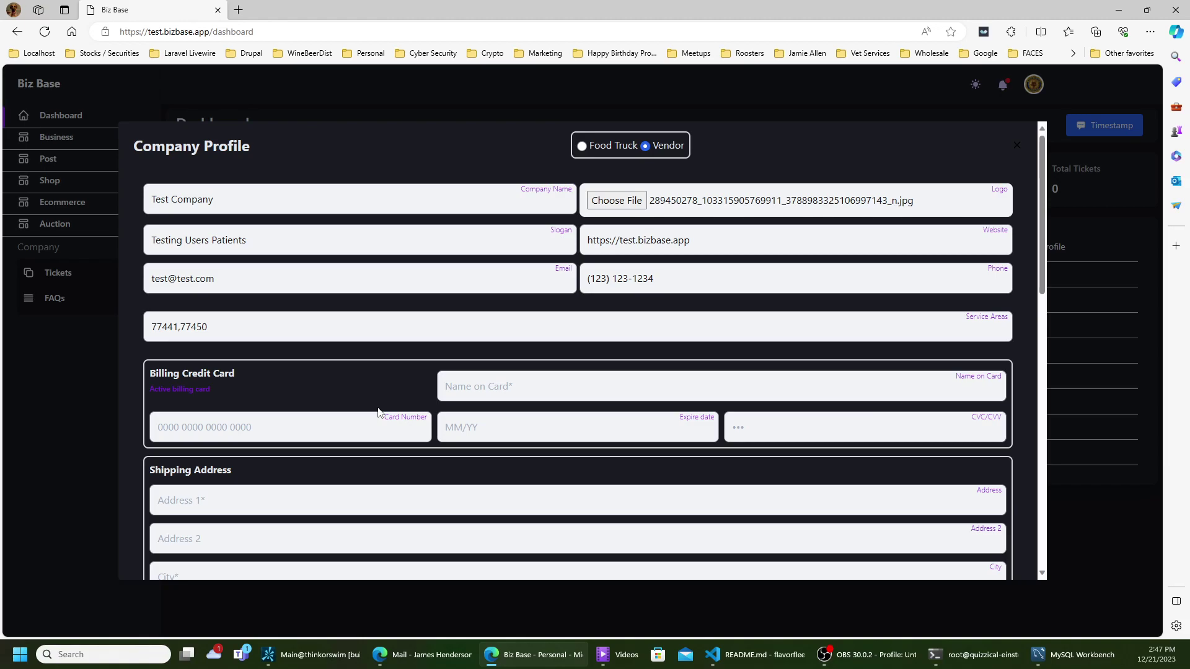
- Fill shipping address 123 Main, zip 77441 with autofilled city/state, country US, and billing street 321 Main
scroll(560, 285, "down", 4)
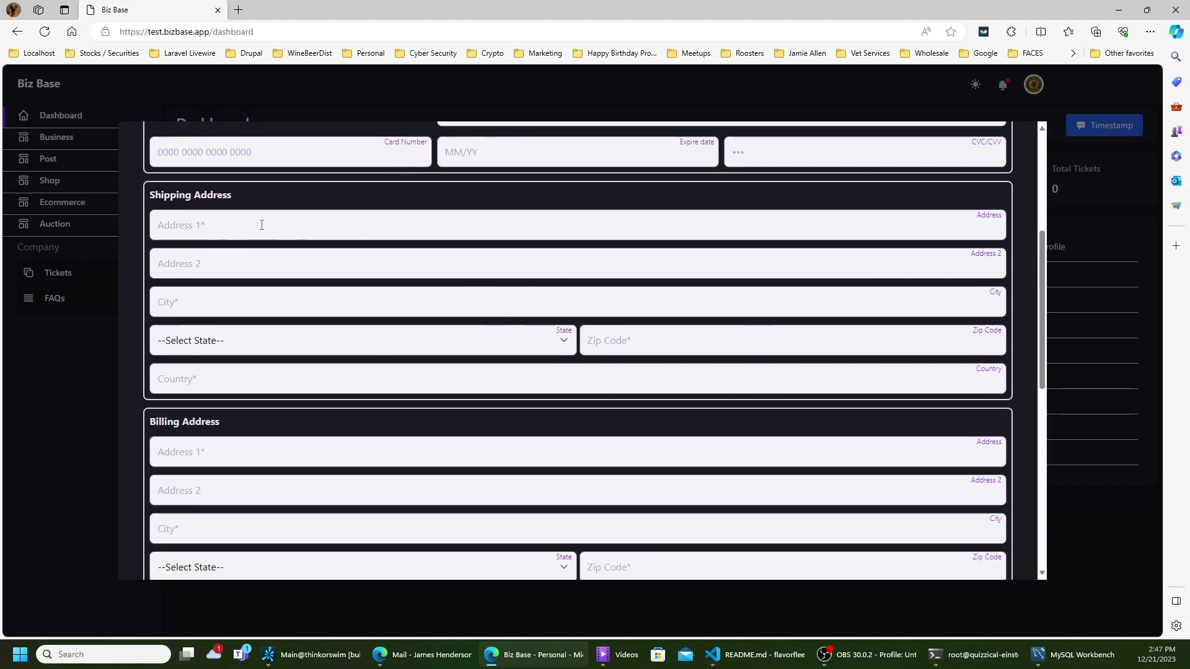
left_click(216, 230)
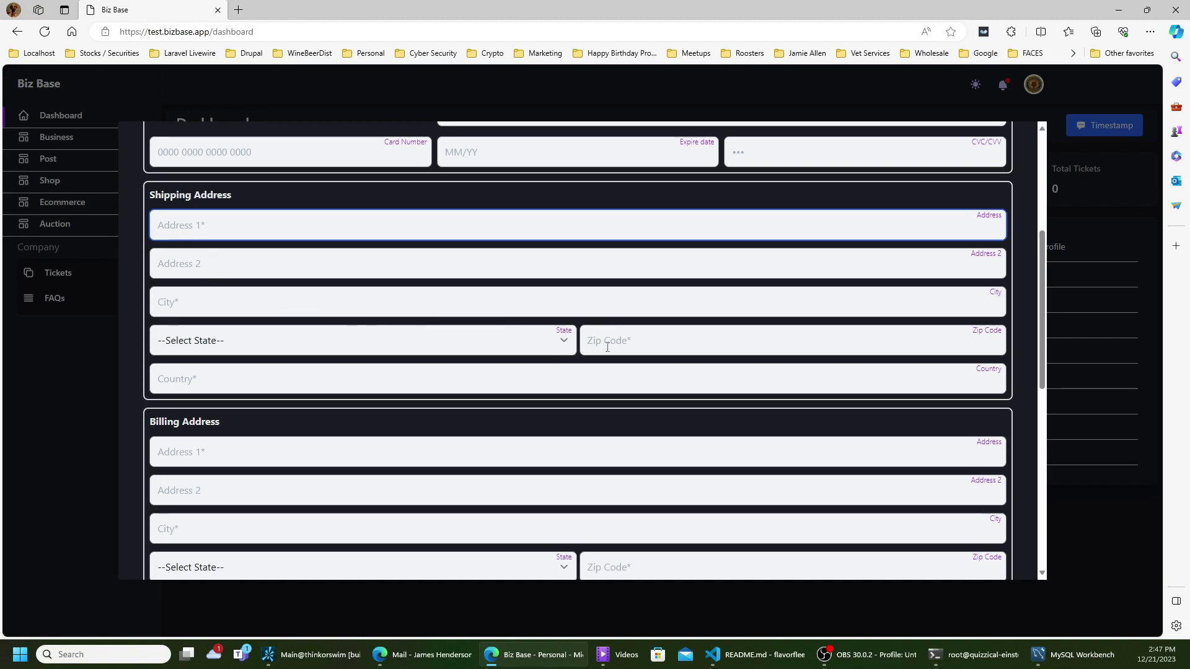
type("123 Main")
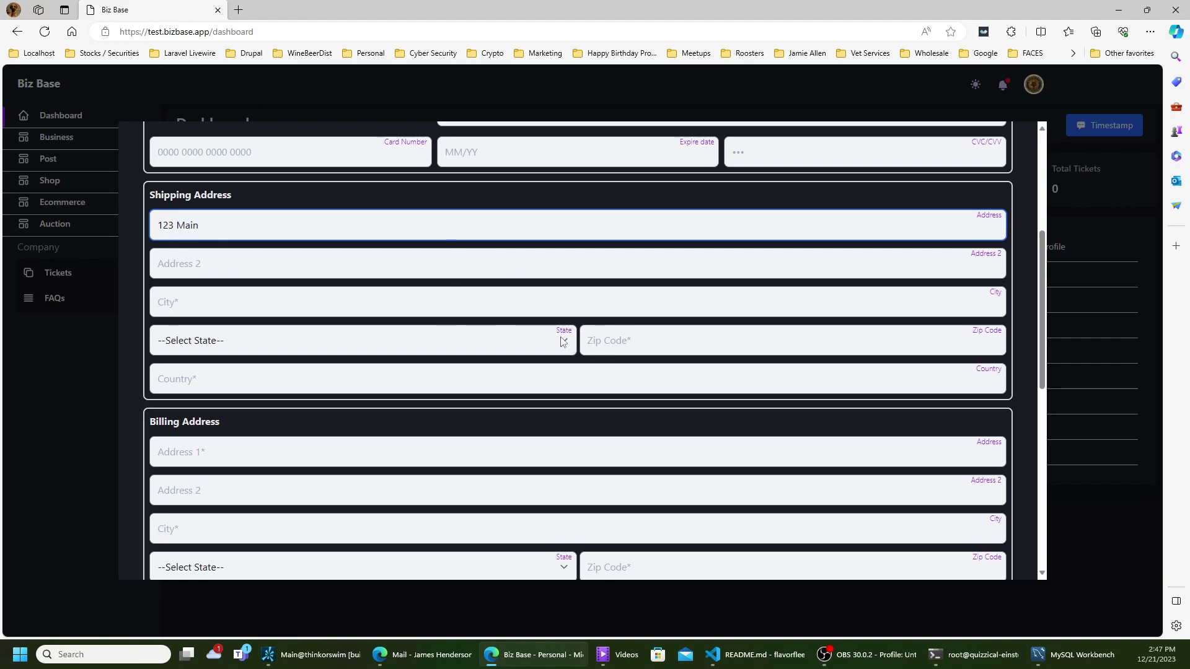
left_click(537, 310)
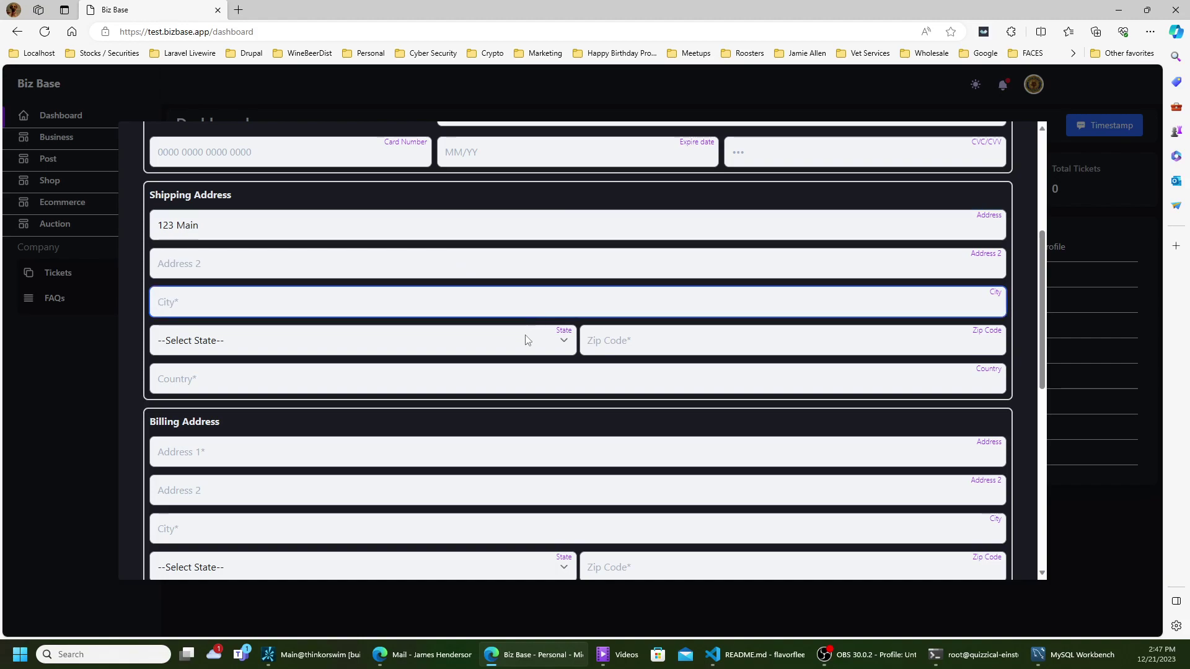
left_click(600, 345)
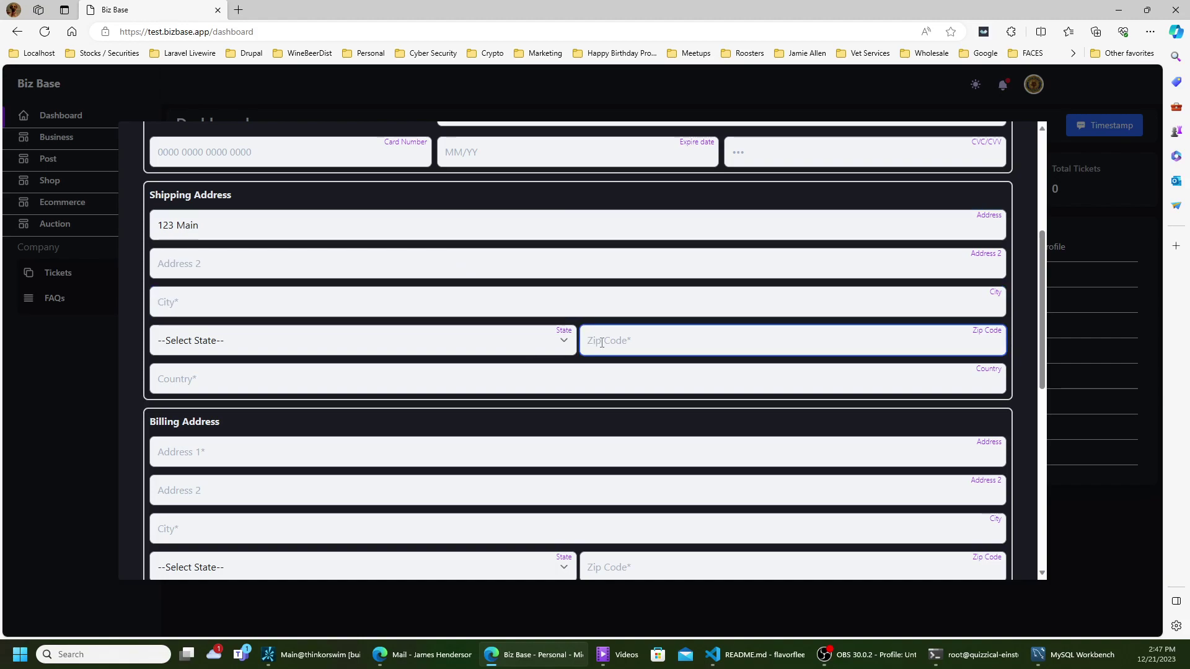
type("77441-")
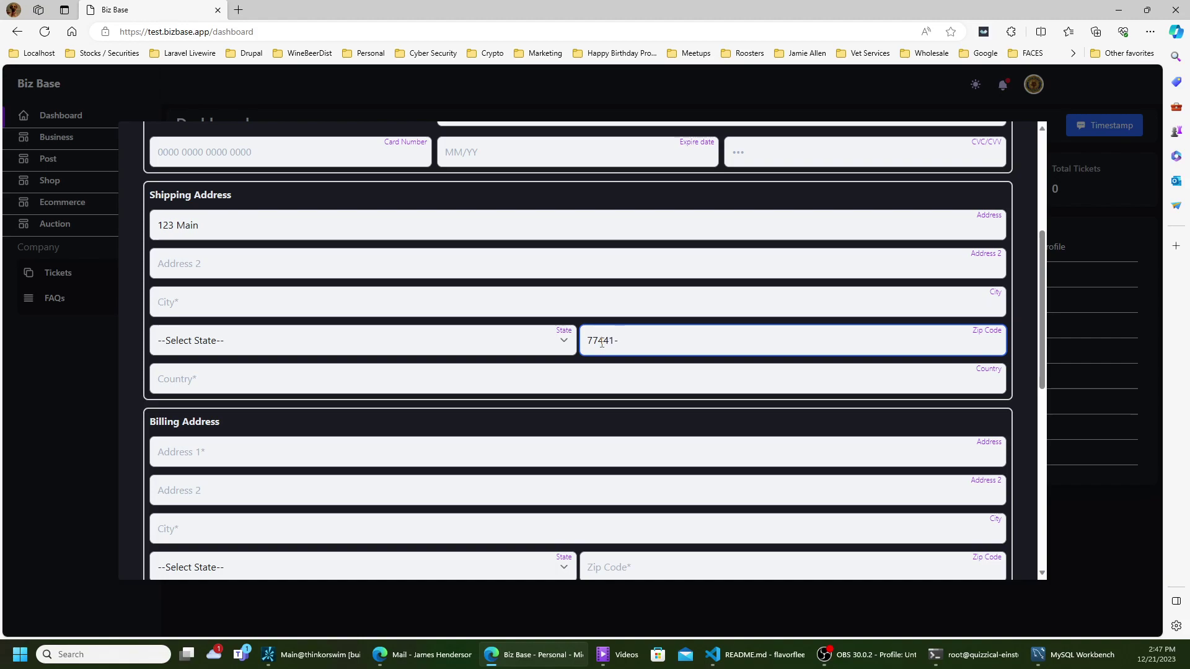
key("Tab")
type("US")
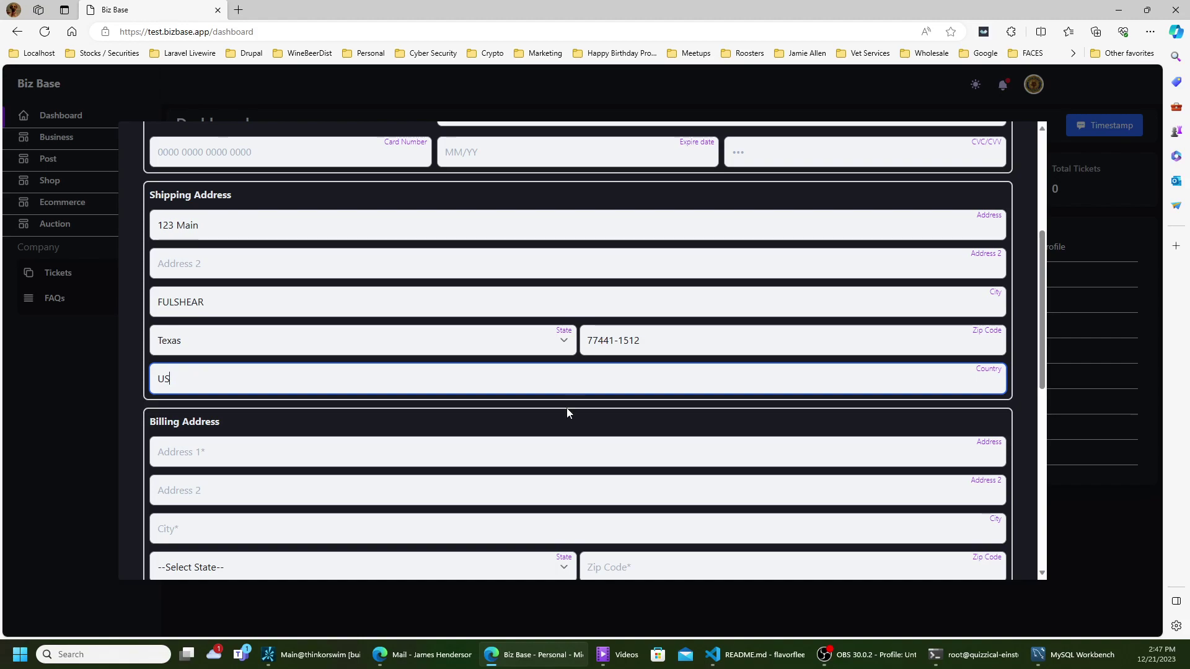
left_click(552, 450)
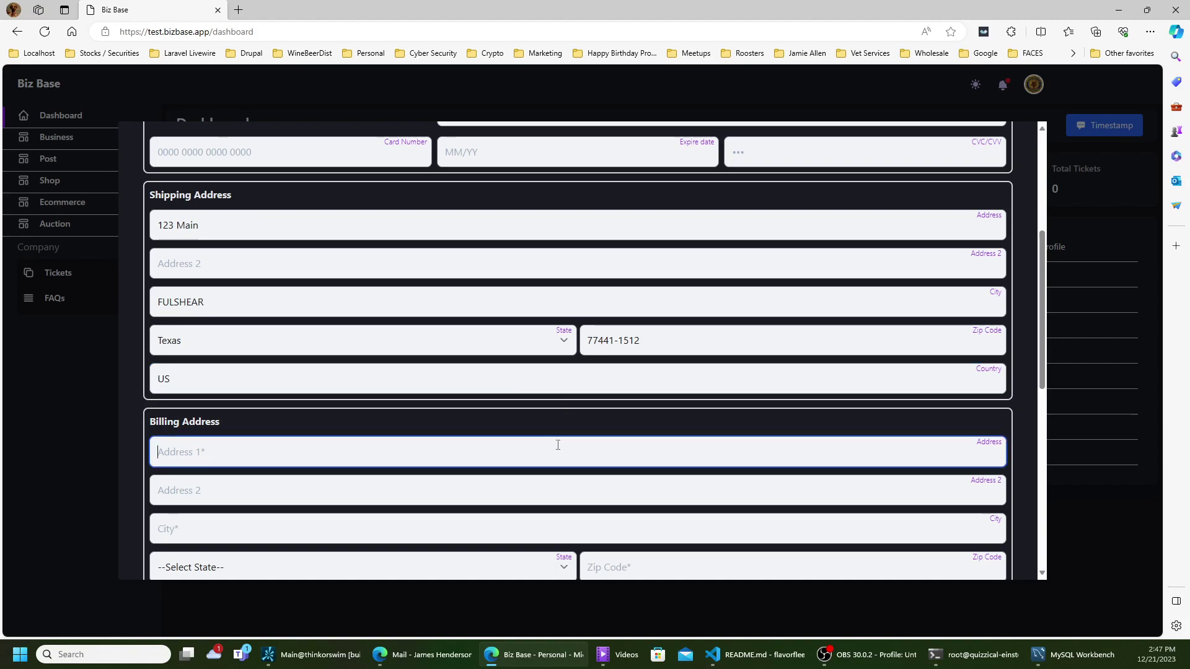
type("321 ")
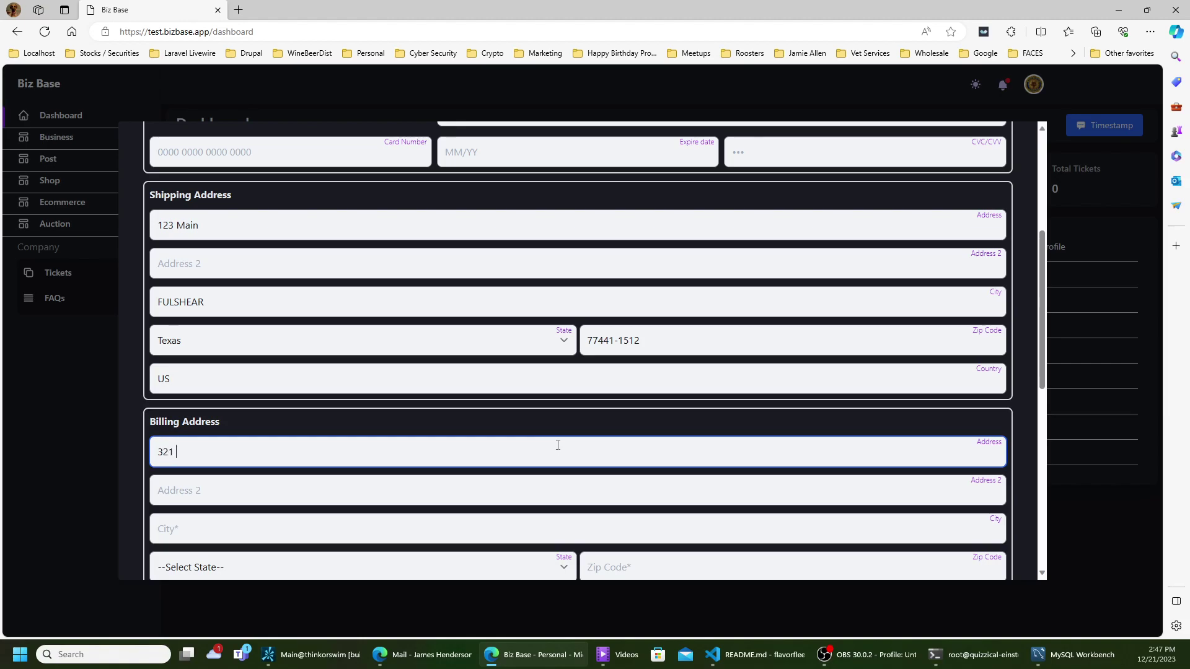
type("Main")
- Complete the billing address with zip 77450, autofilling city and state
scroll(560, 430, "down", 3)
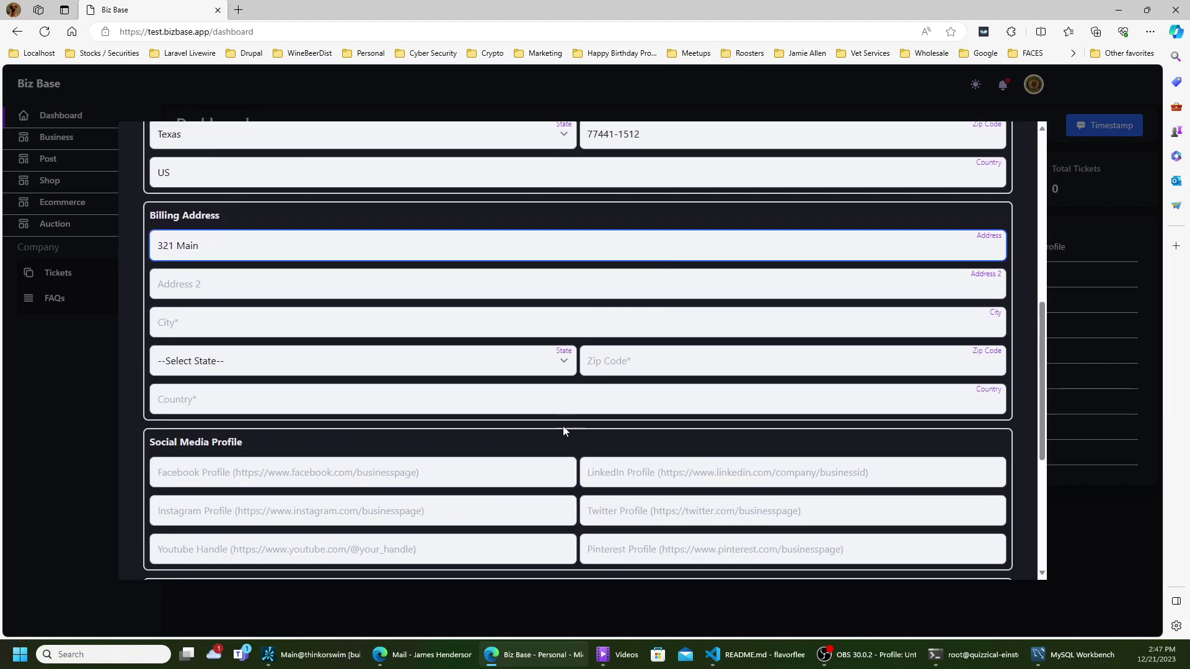
left_click(604, 370)
type("77450-")
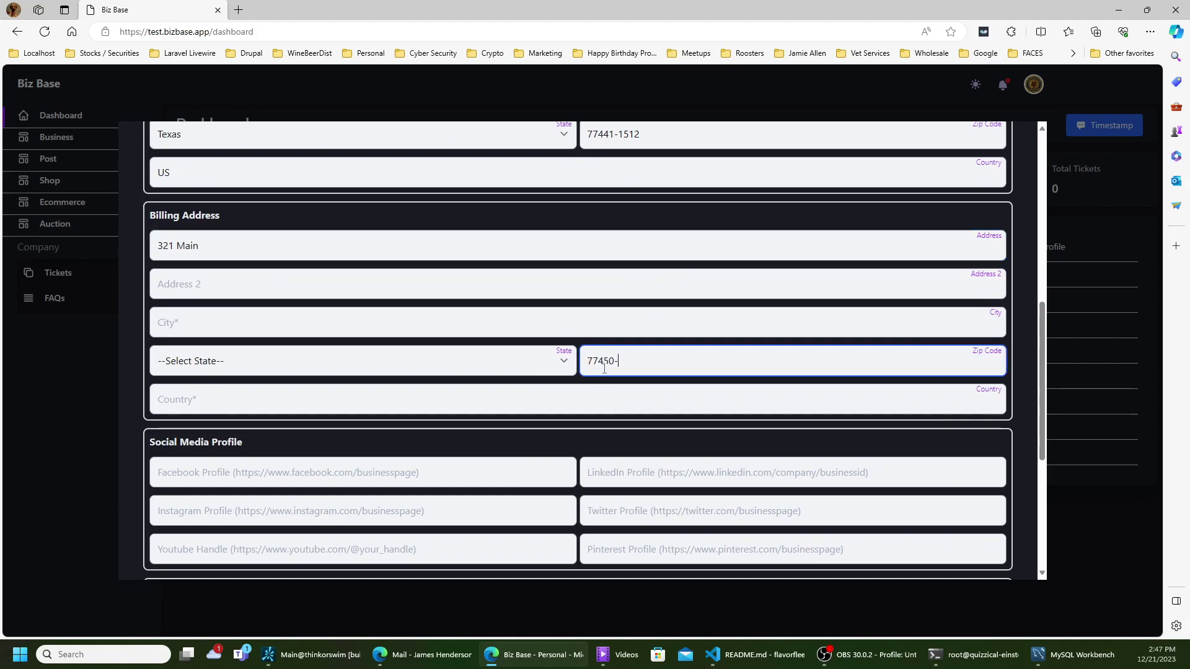
key("Tab")
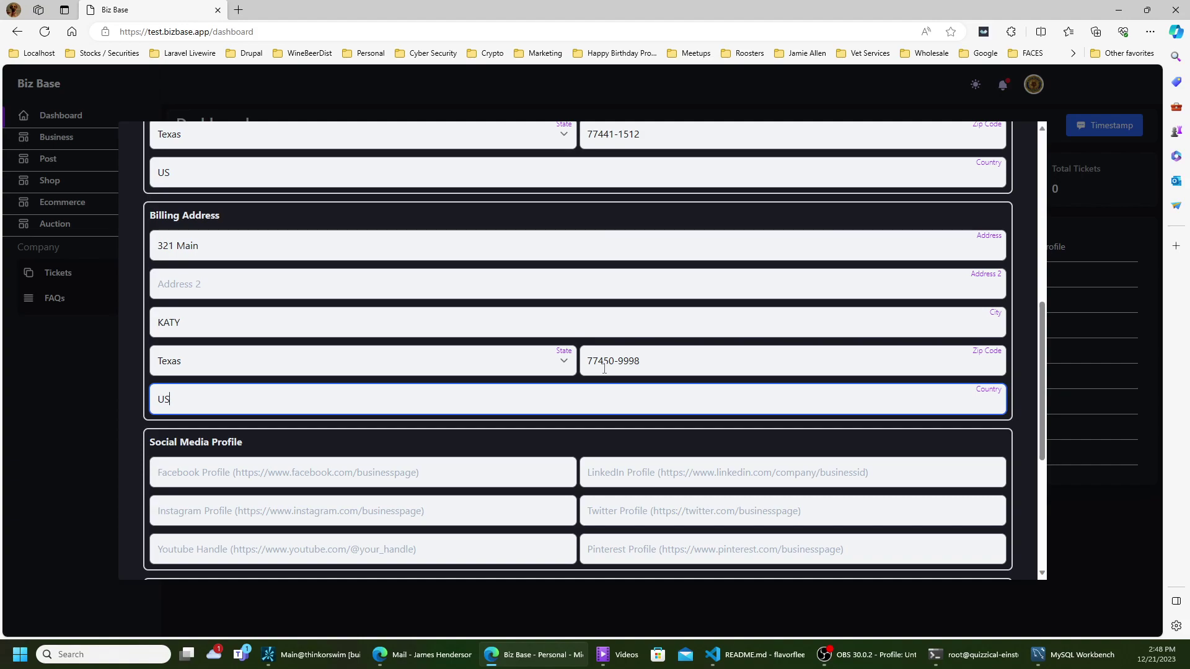
left_click(477, 478)
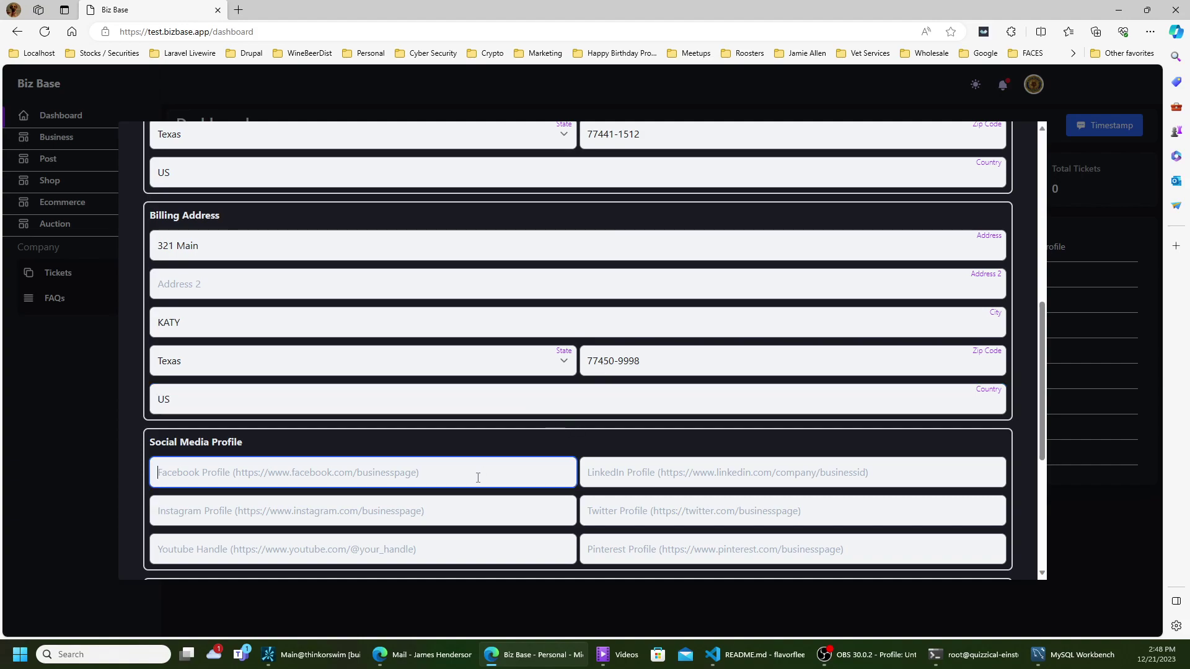
type("http")
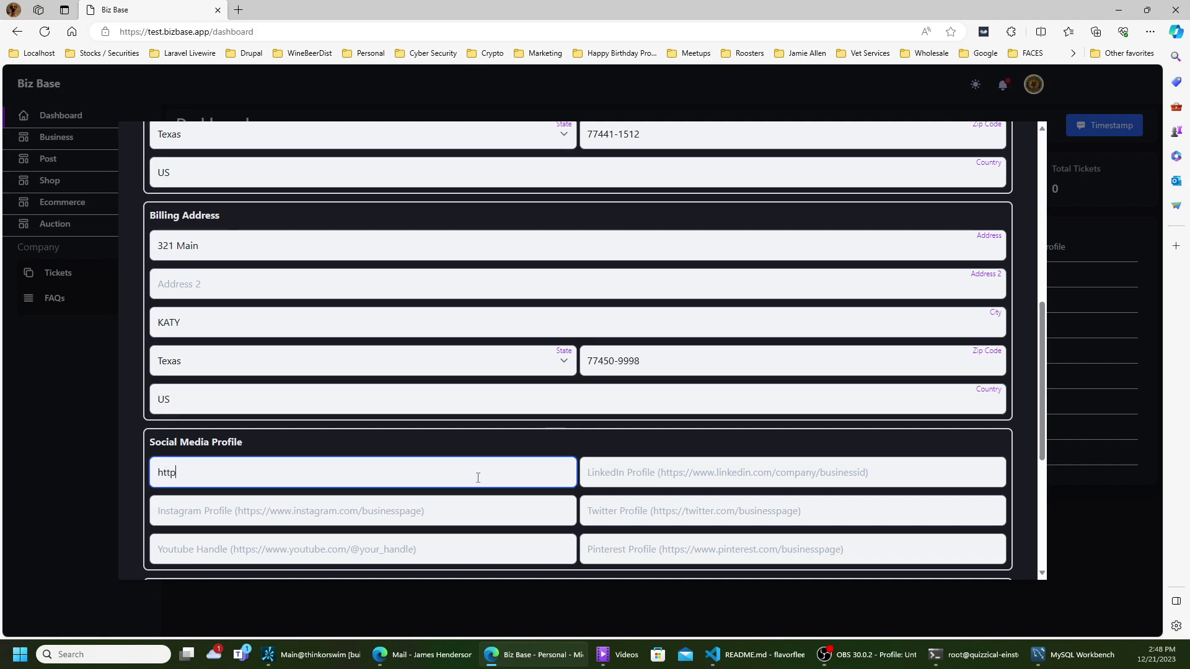
type("s://")
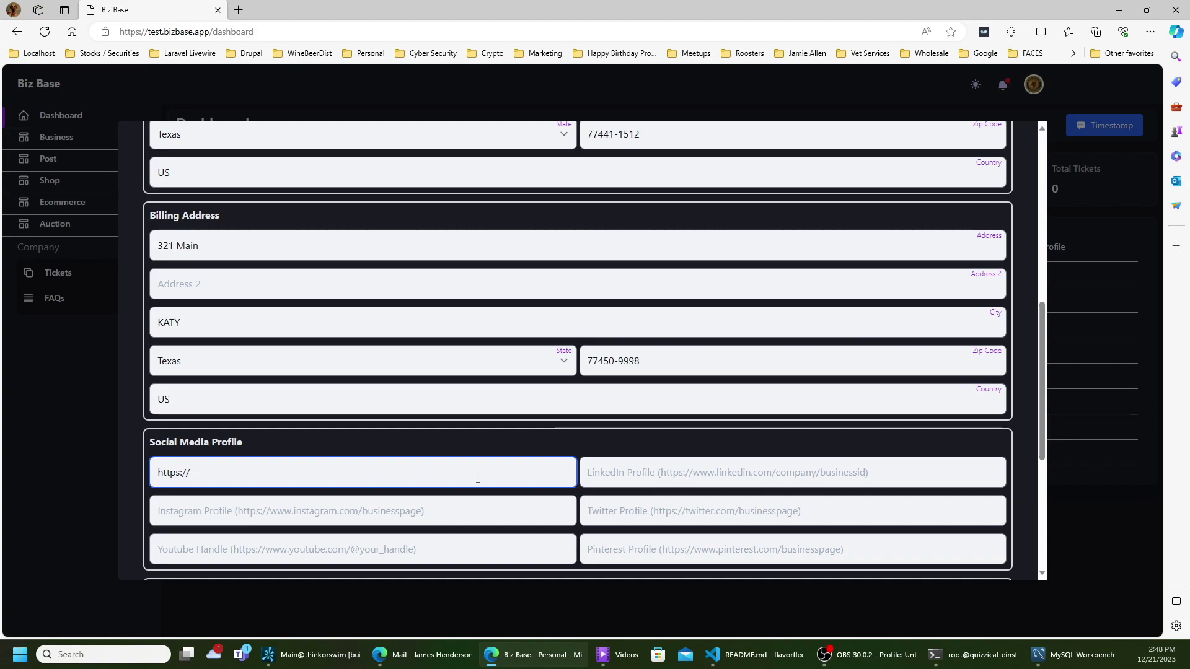
type("facebook.com")
type("/me")
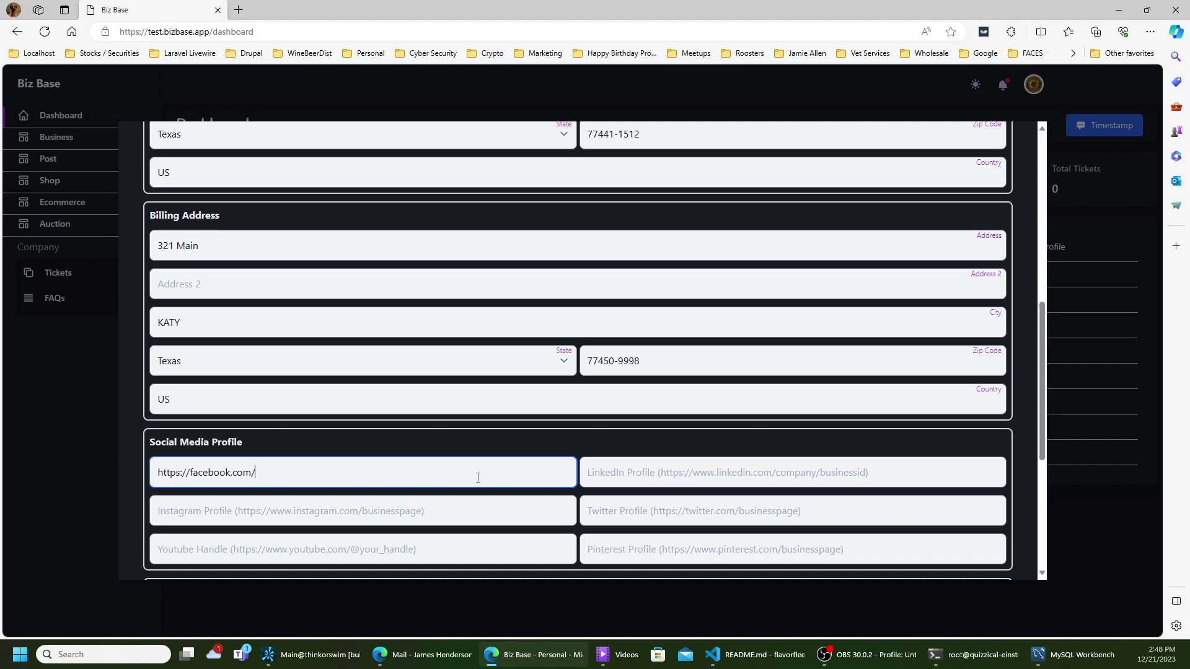
key("Tab")
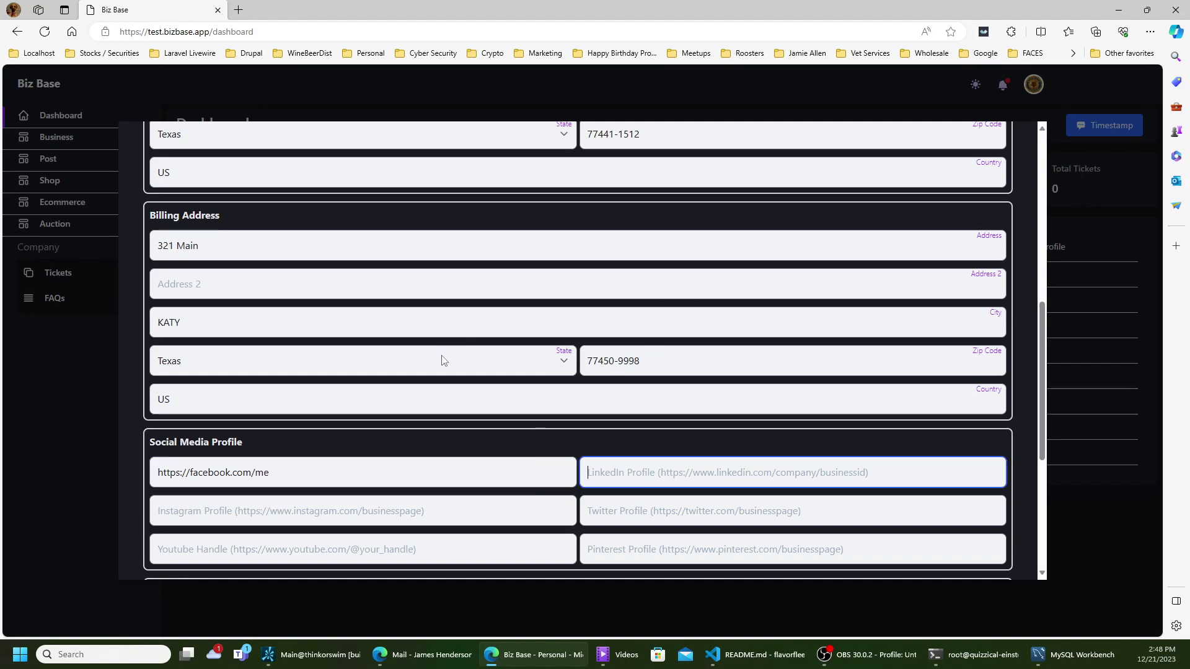
scroll(441, 361, "down", 2)
- Save the company profile changes with Update at the bottom of the form
scroll(437, 364, "down", 2)
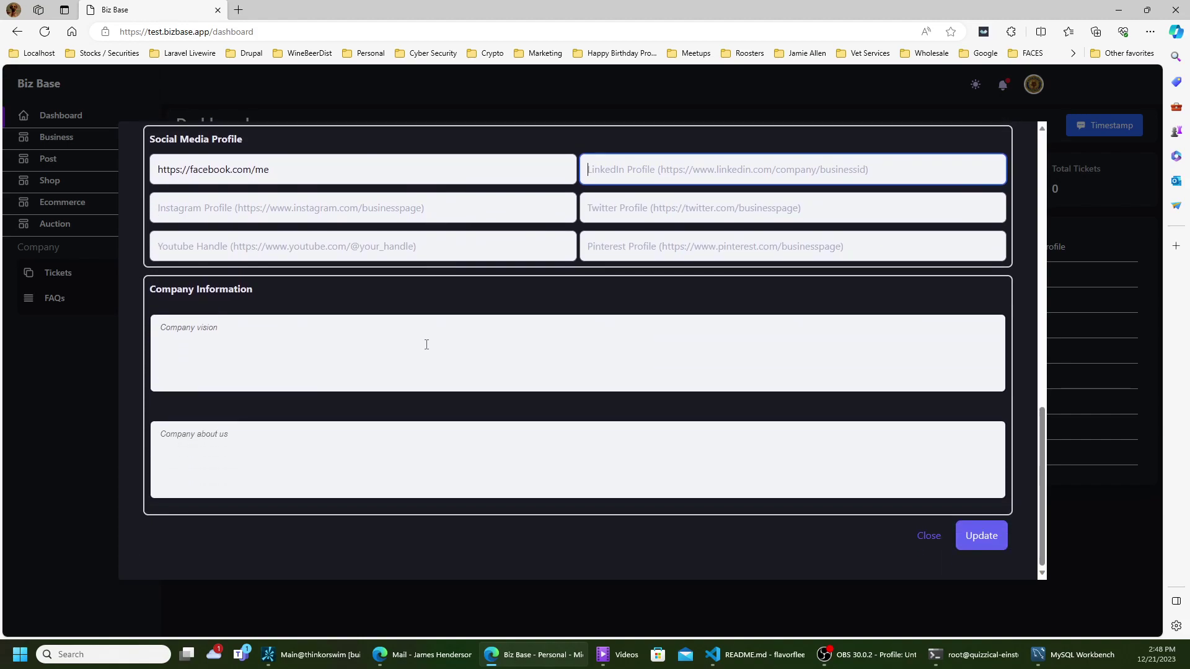
left_click(426, 345)
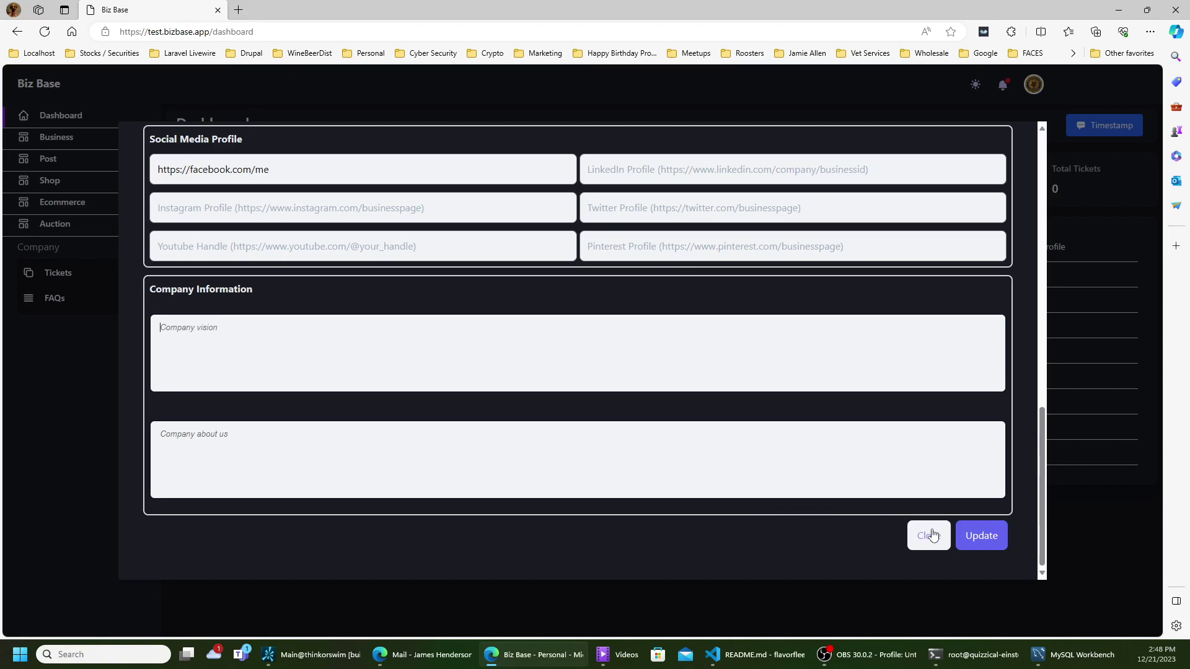
left_click(975, 538)
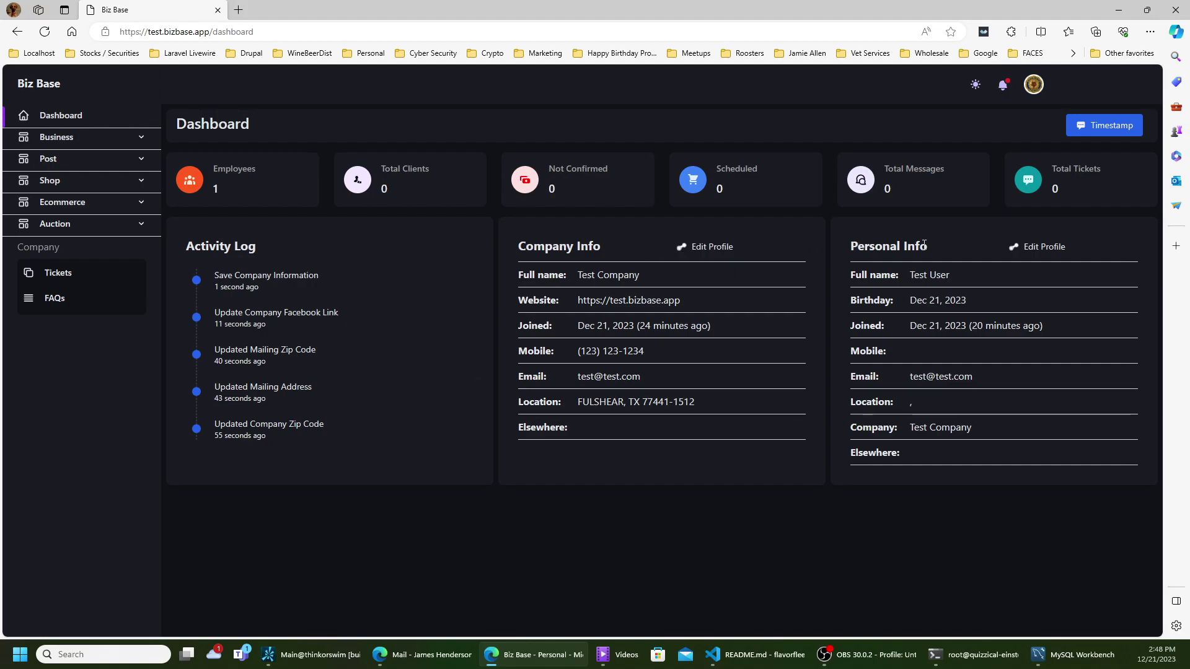
- Open the Personal Info user profile for editing
left_click(1046, 251)
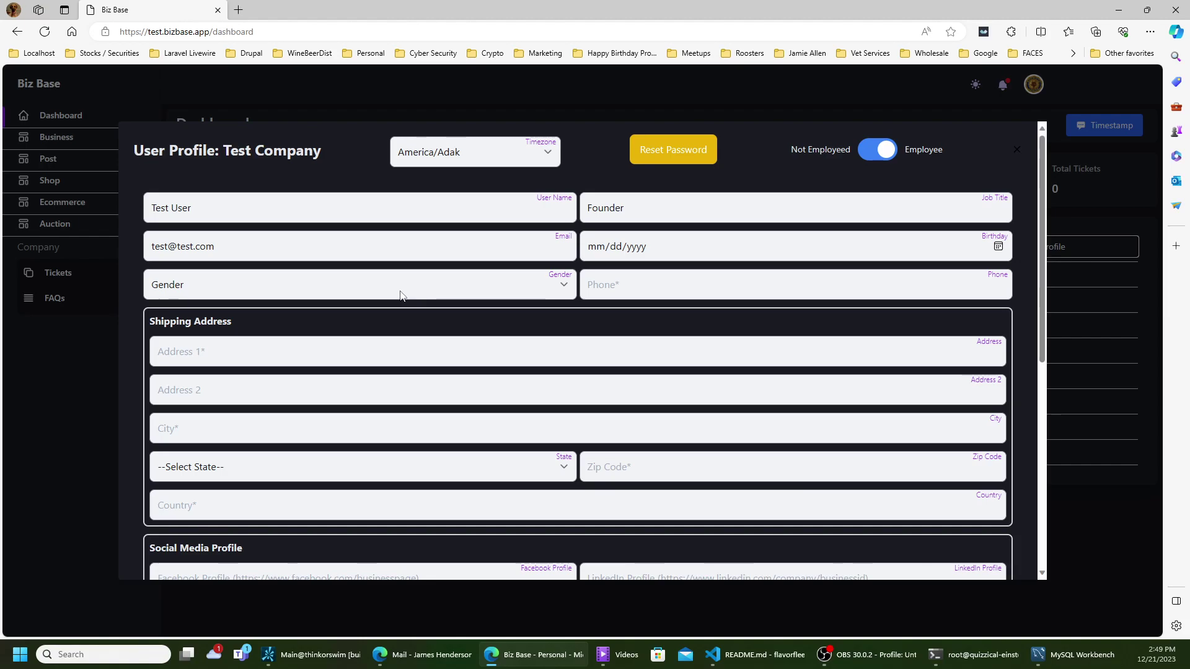
- Change the timezone to America/Chicago, after briefly choosing America/Denver
left_click(473, 150)
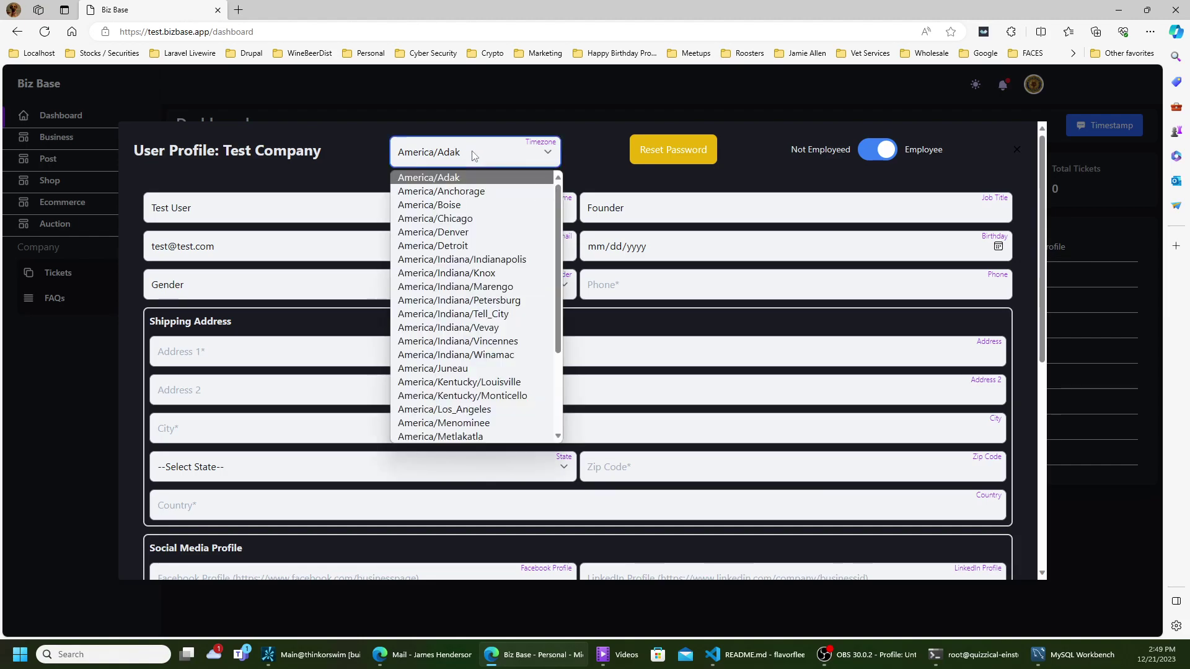
left_click(467, 234)
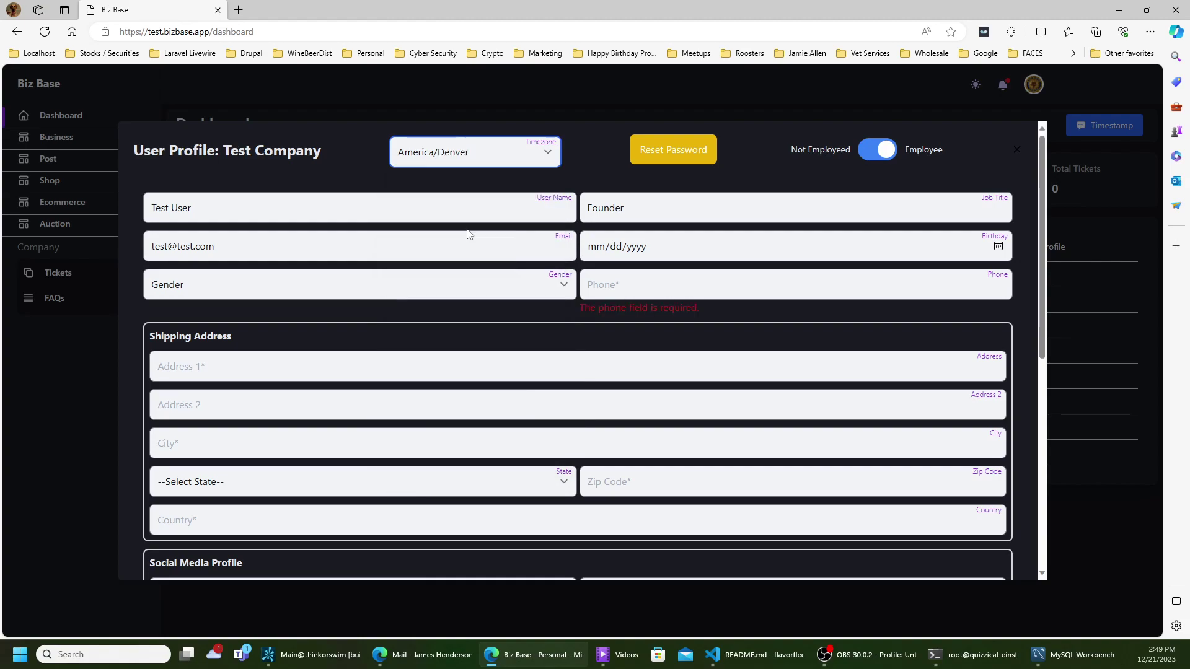
left_click(482, 164)
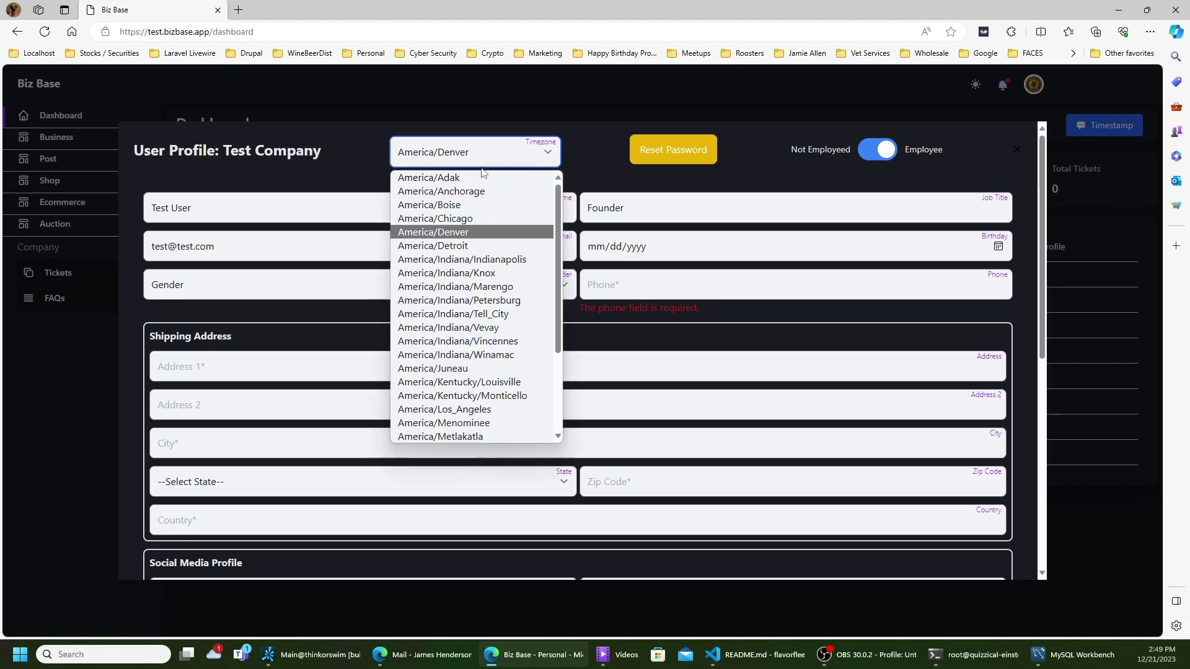
left_click(467, 220)
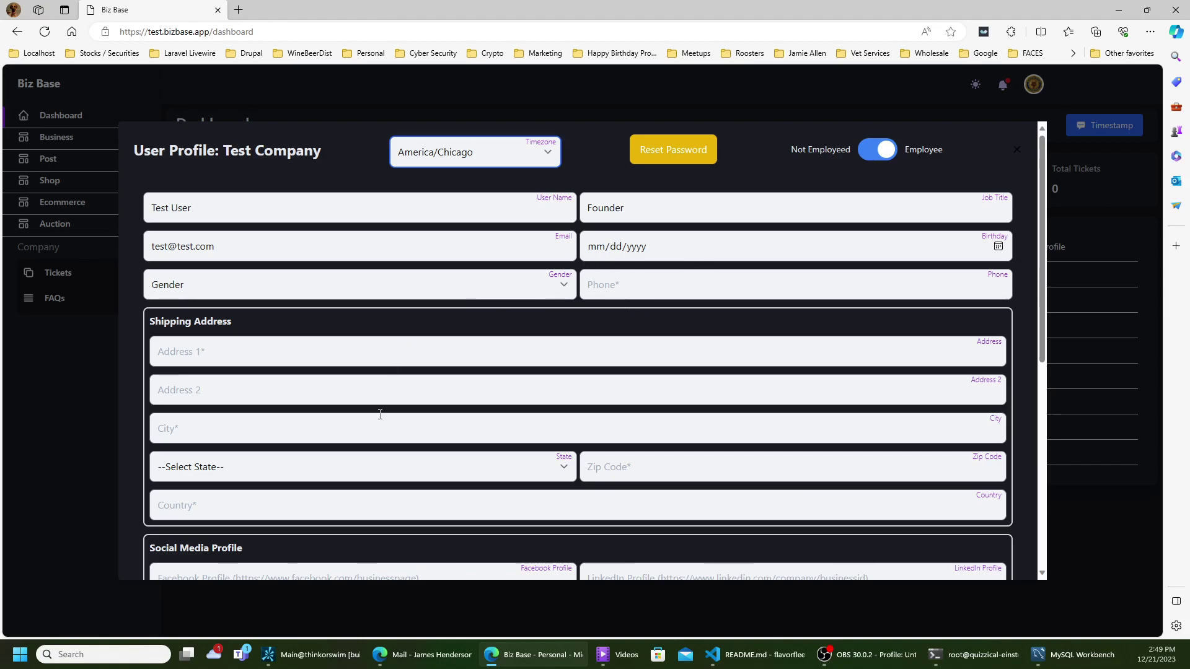
- Save the updated user profile
scroll(382, 414, "down", 5)
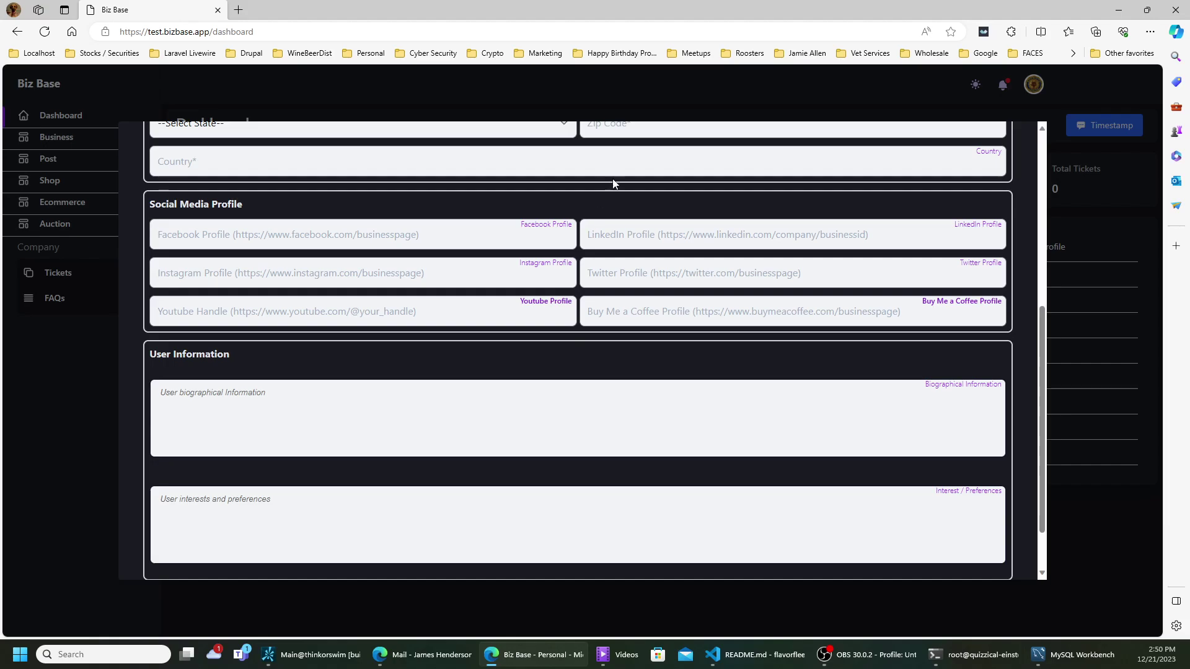
scroll(1006, 366, "down", 1)
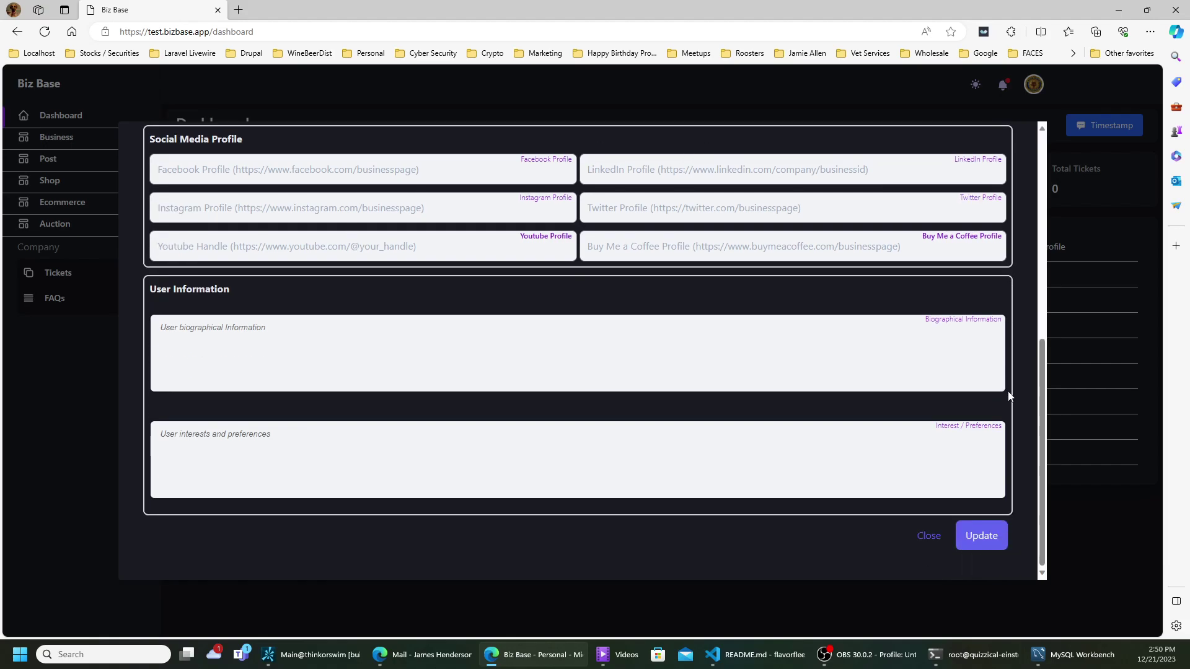
left_click(990, 537)
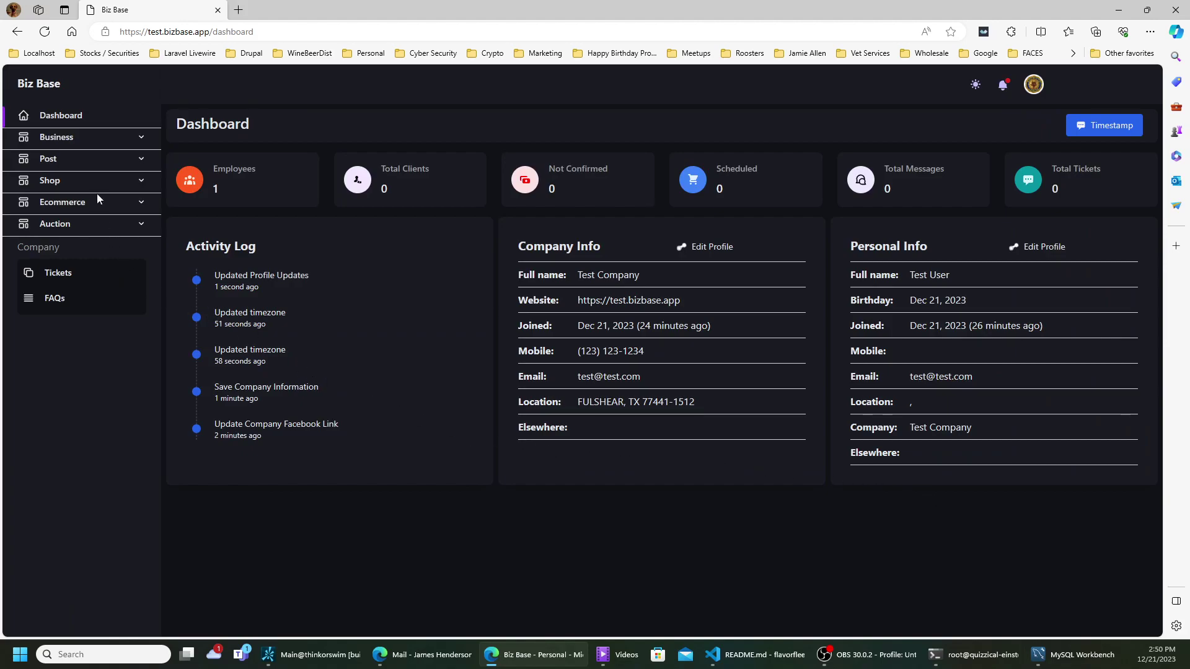
- Go to the business Profile page under the Business section of the sidebar
left_click(64, 141)
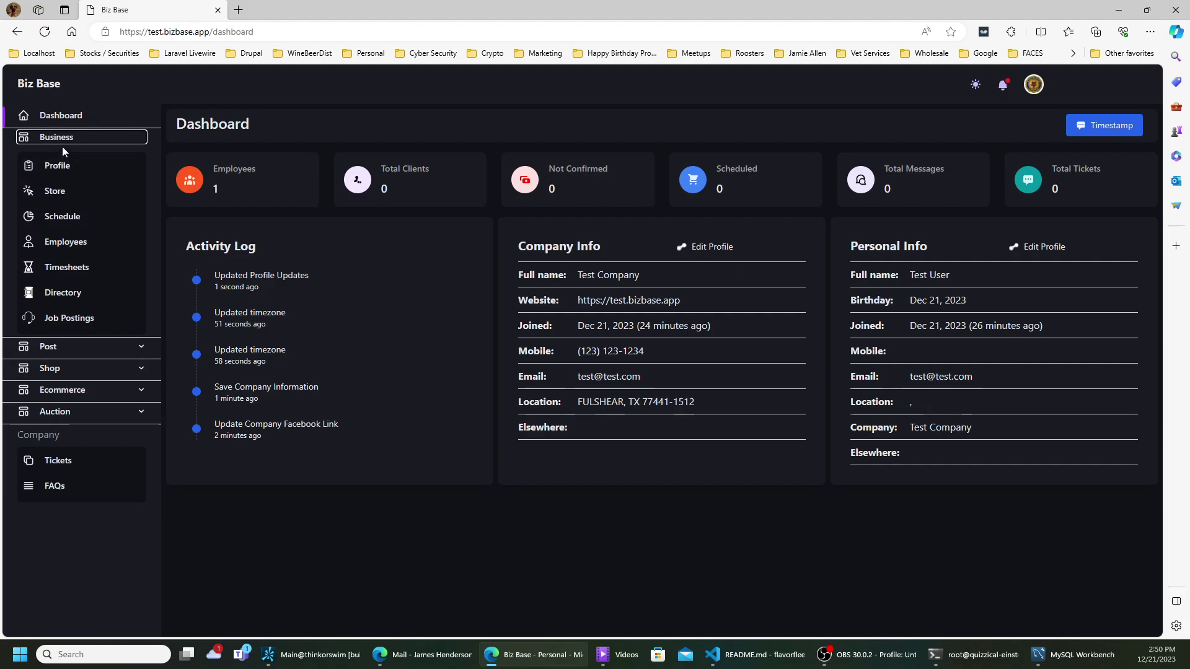
left_click(63, 167)
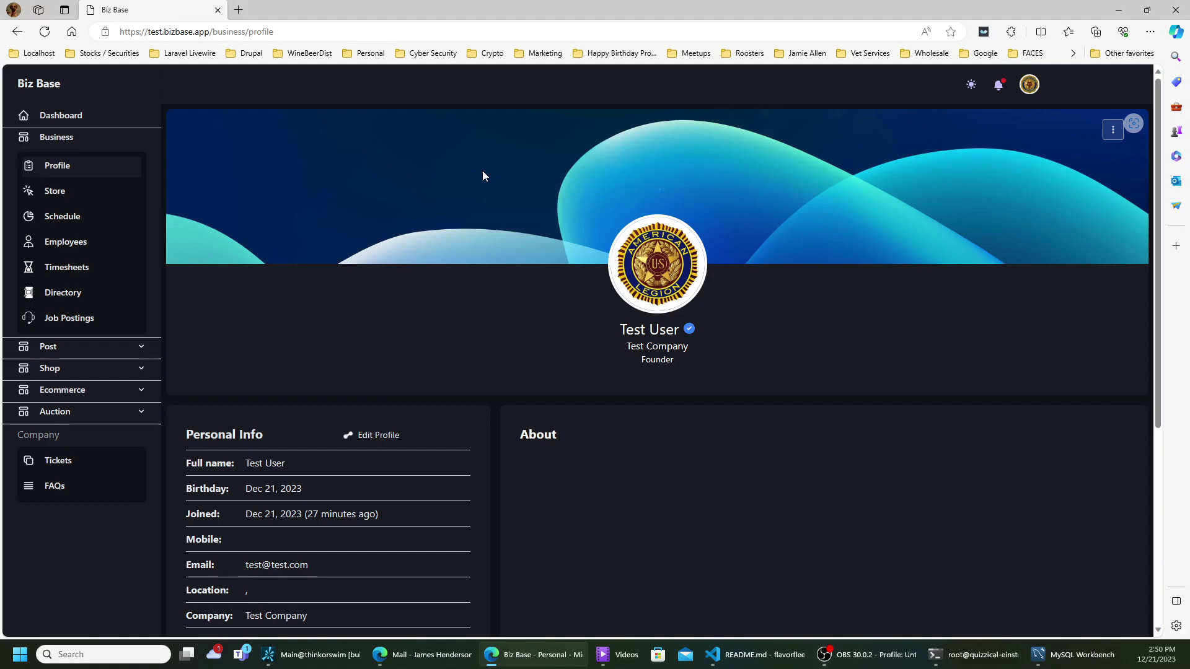
- Edit the profile with biography 'All about me' and interests 'Me interestes are great', then save
left_click(386, 440)
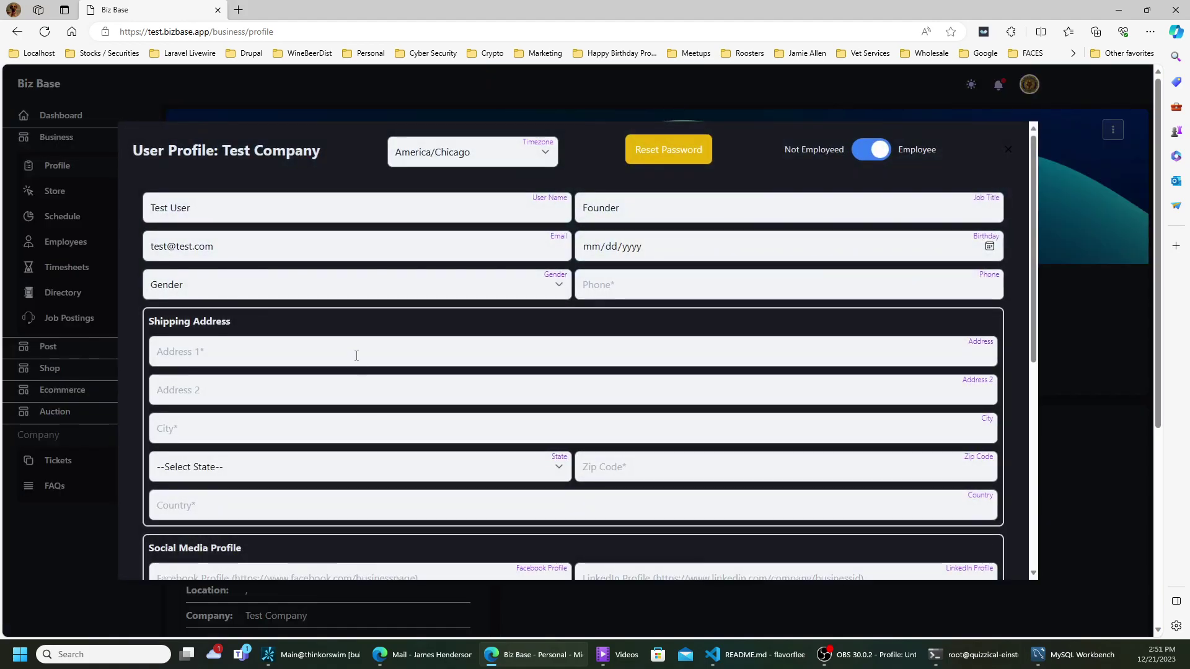
scroll(356, 355, "down", 6)
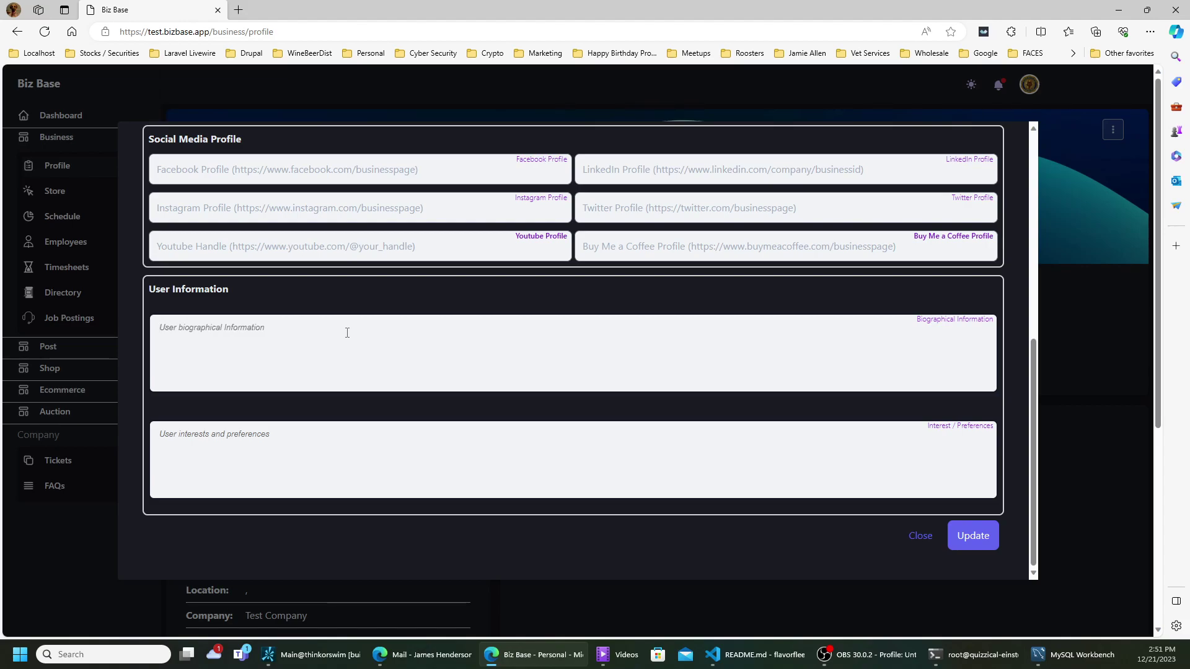
type("All about ")
type("me")
type("M")
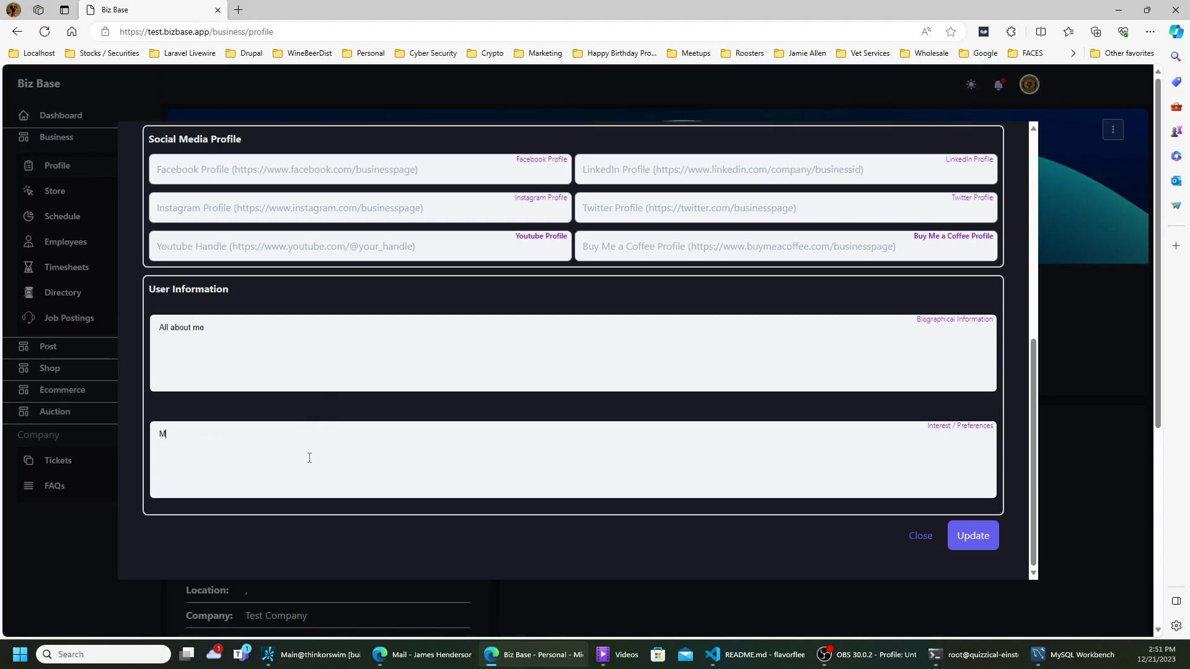
type("e interestes are great")
left_click(996, 540)
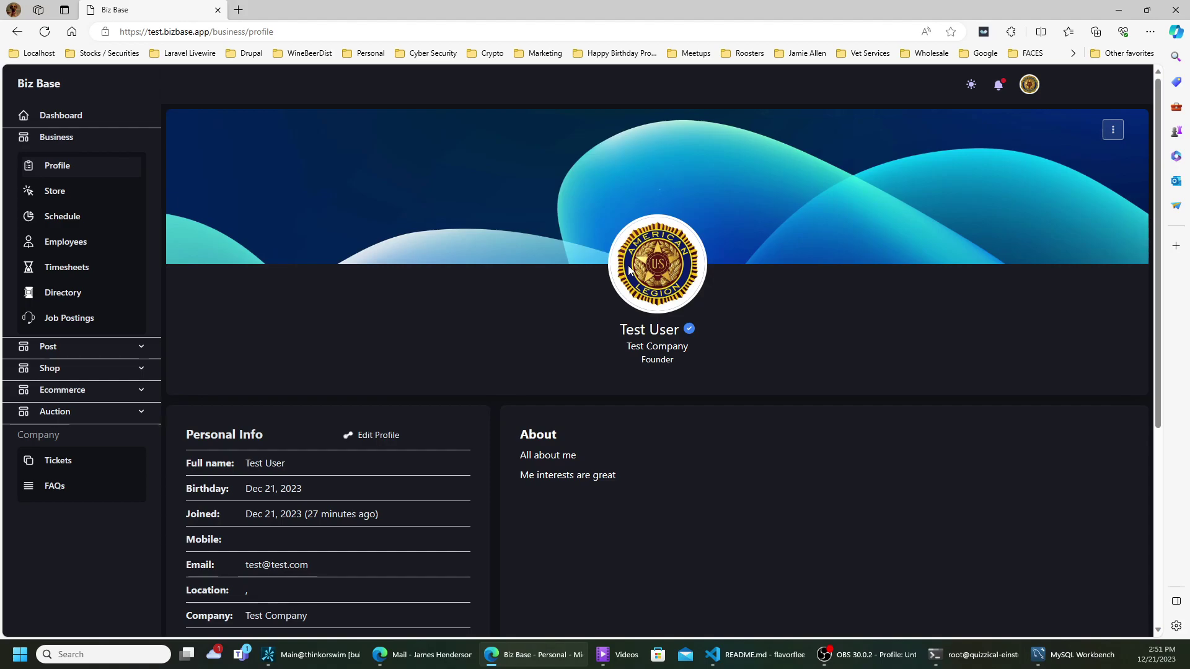
scroll(742, 317, "down", 5)
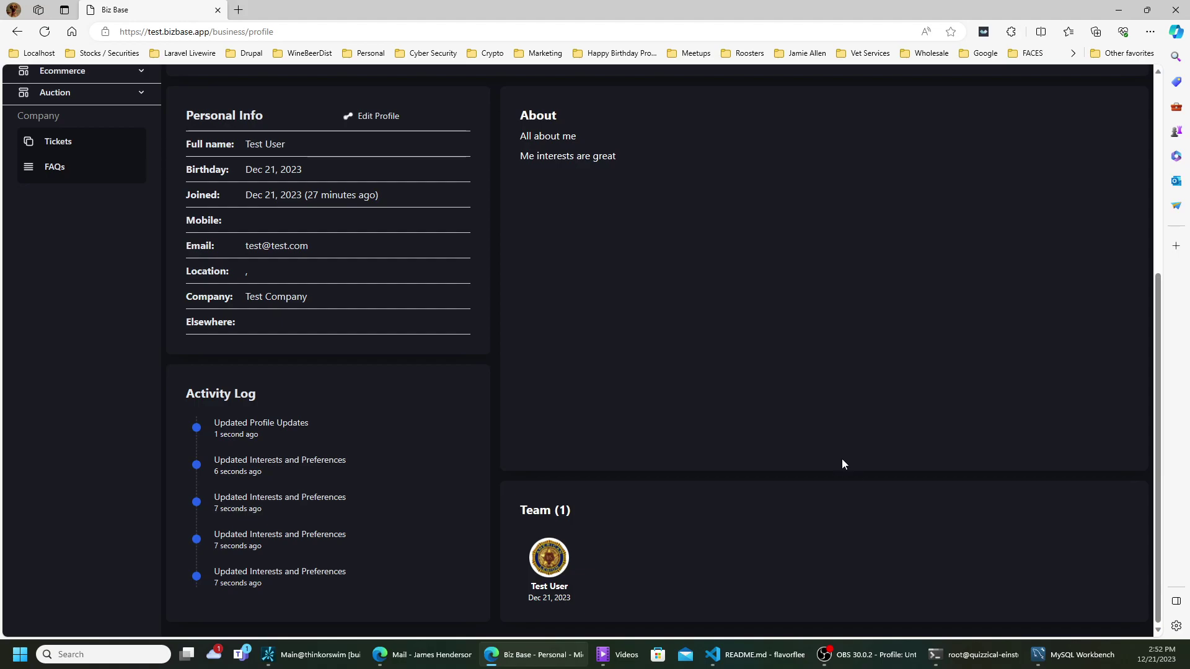
scroll(824, 450, "up", 5)
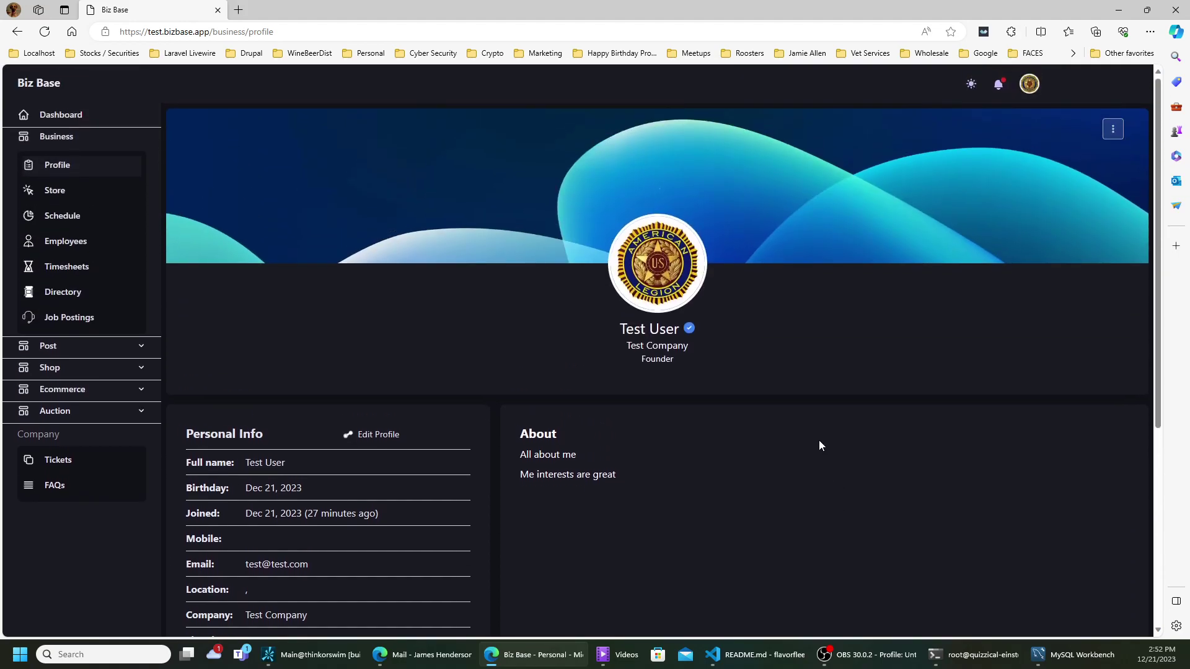
left_click(54, 193)
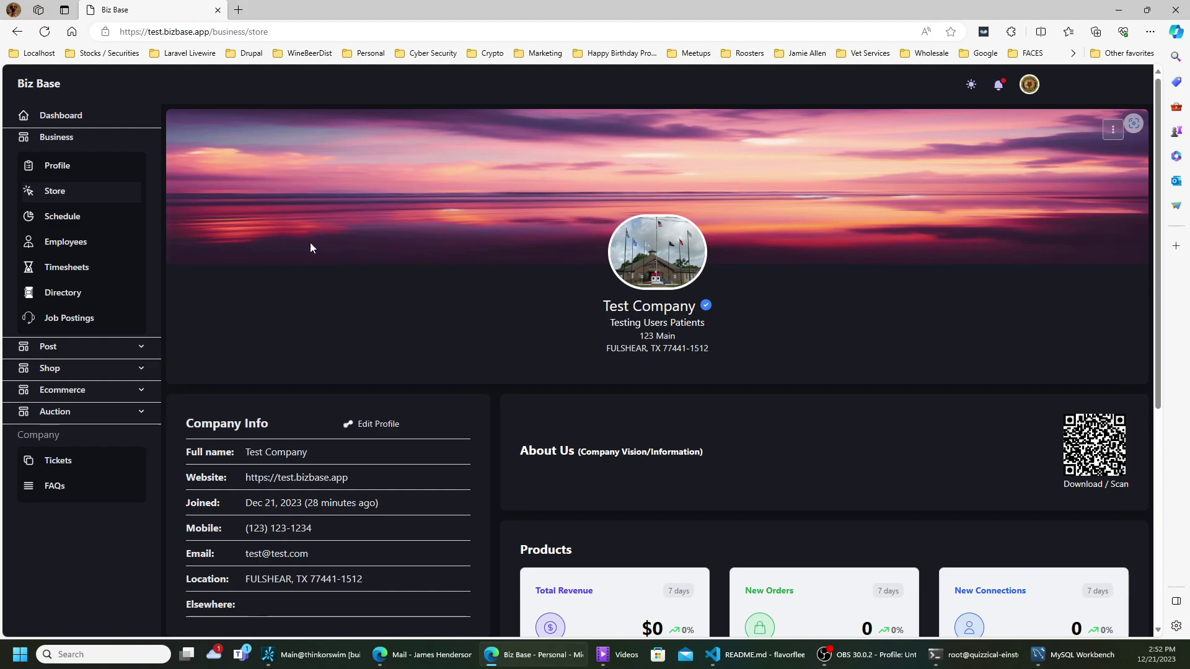
- Scroll through the Store page and bring up the banner's ⋮ profile settings menu
scroll(557, 477, "down", 4)
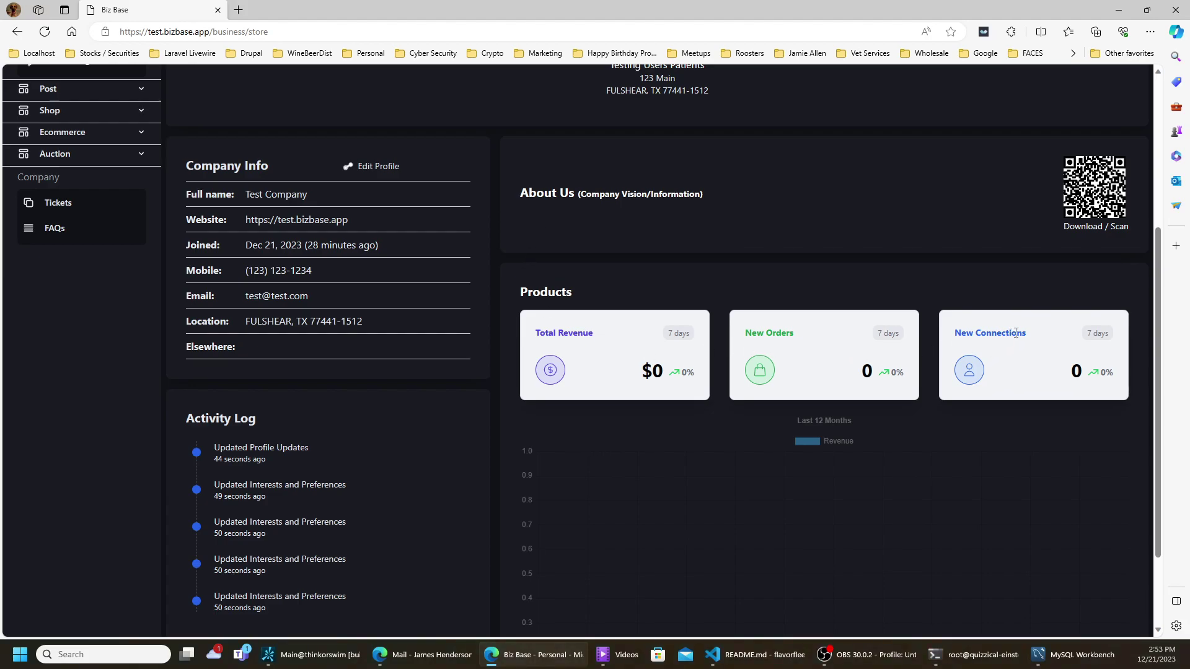
scroll(1015, 336, "down", 2)
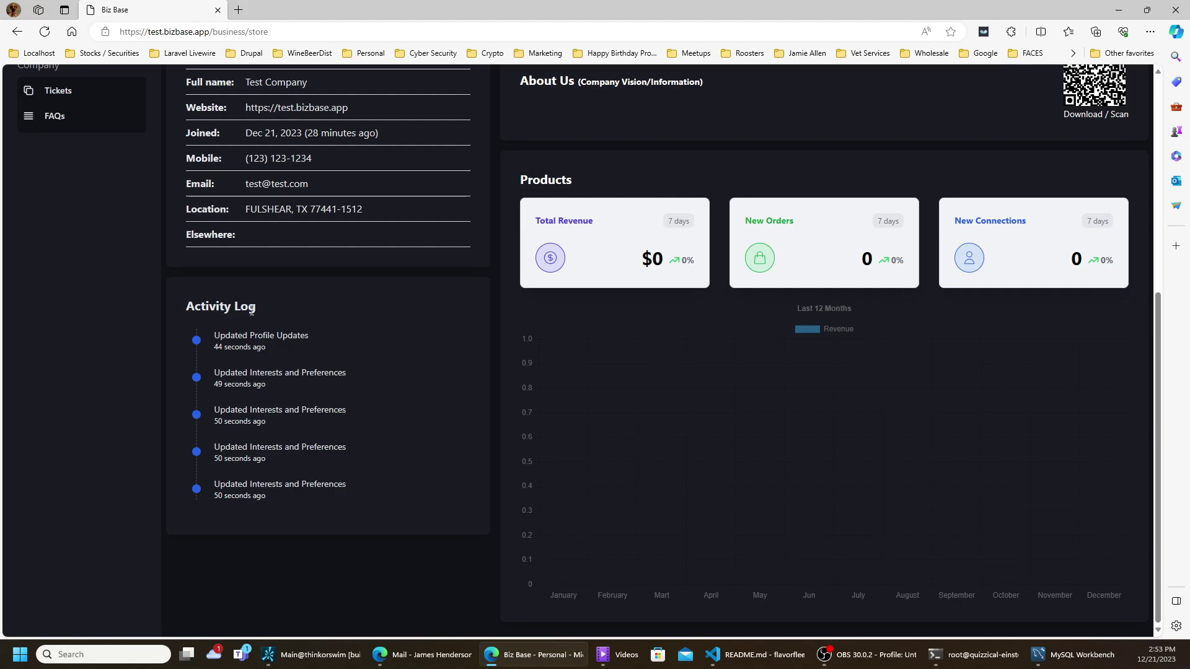
scroll(344, 341, "up", 6)
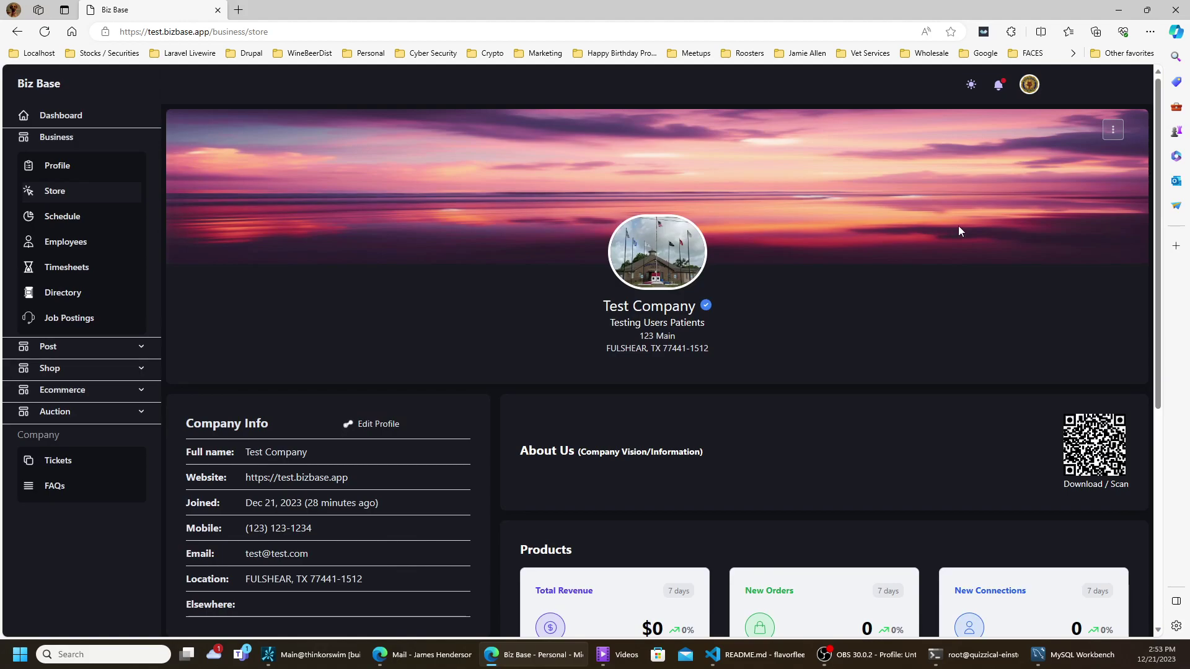
mouse_move(1125, 129)
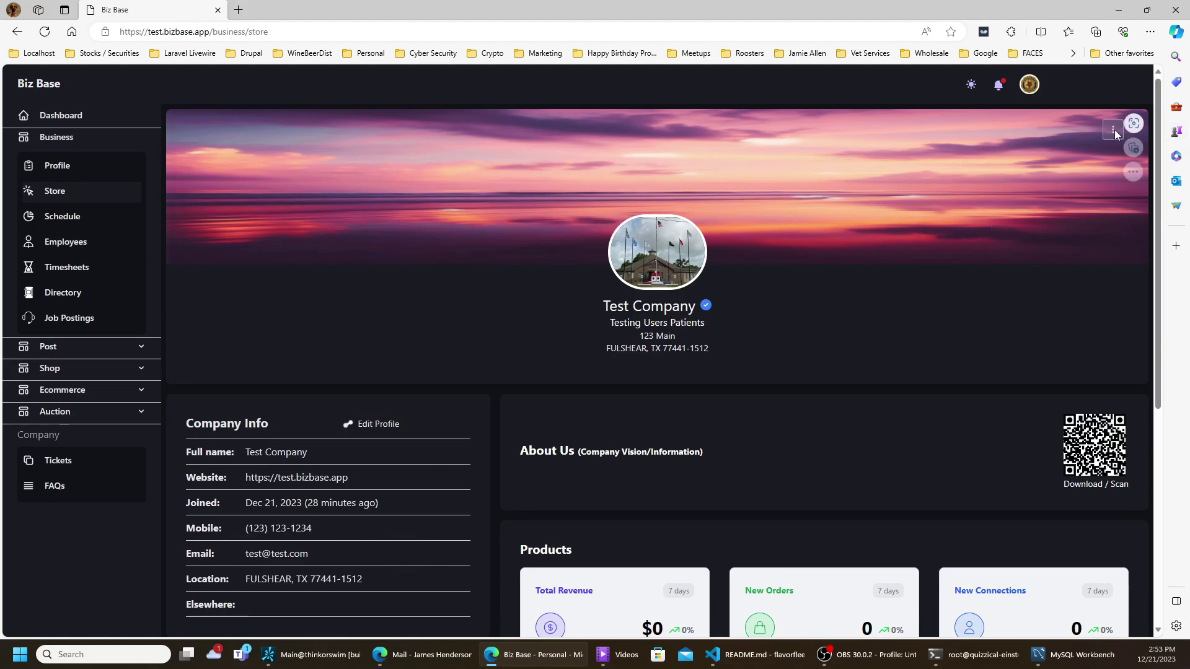
left_click(1112, 136)
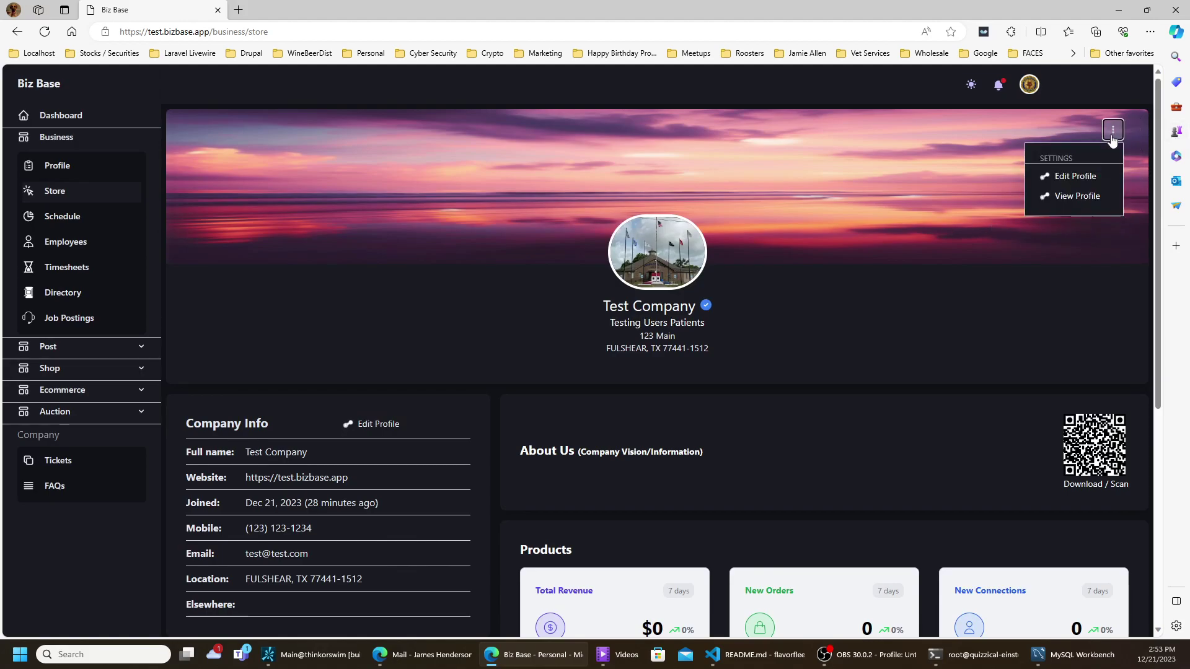
left_click(1071, 207)
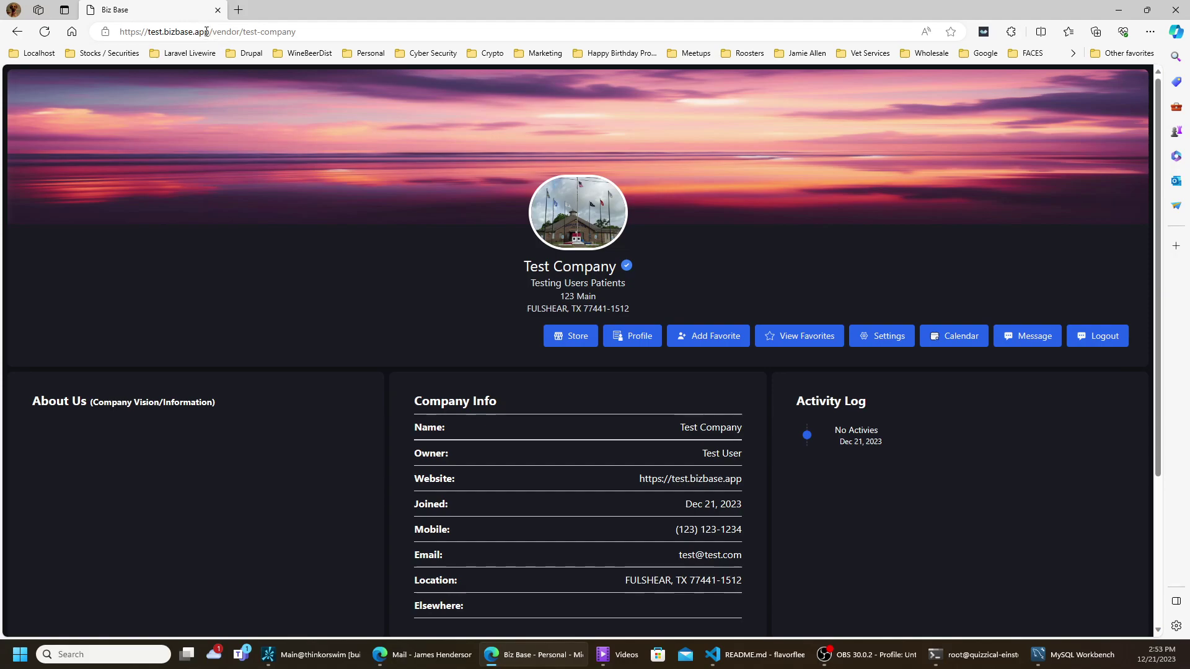
left_click_drag(146, 32, 296, 33)
left_click(297, 32)
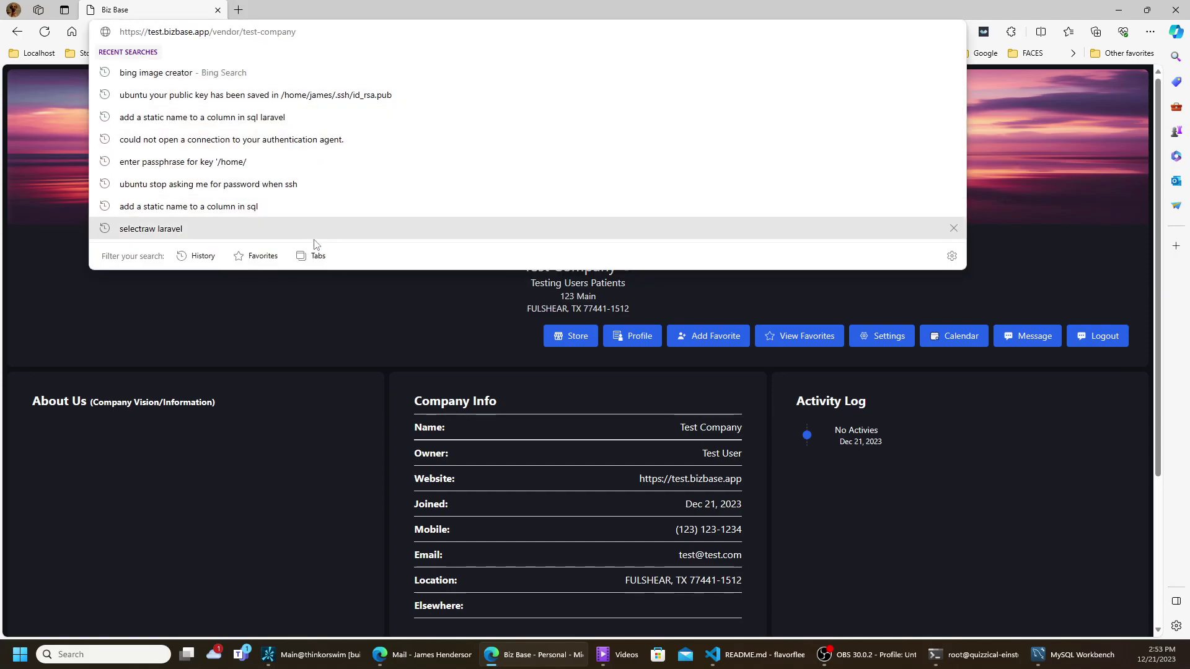
left_click(283, 336)
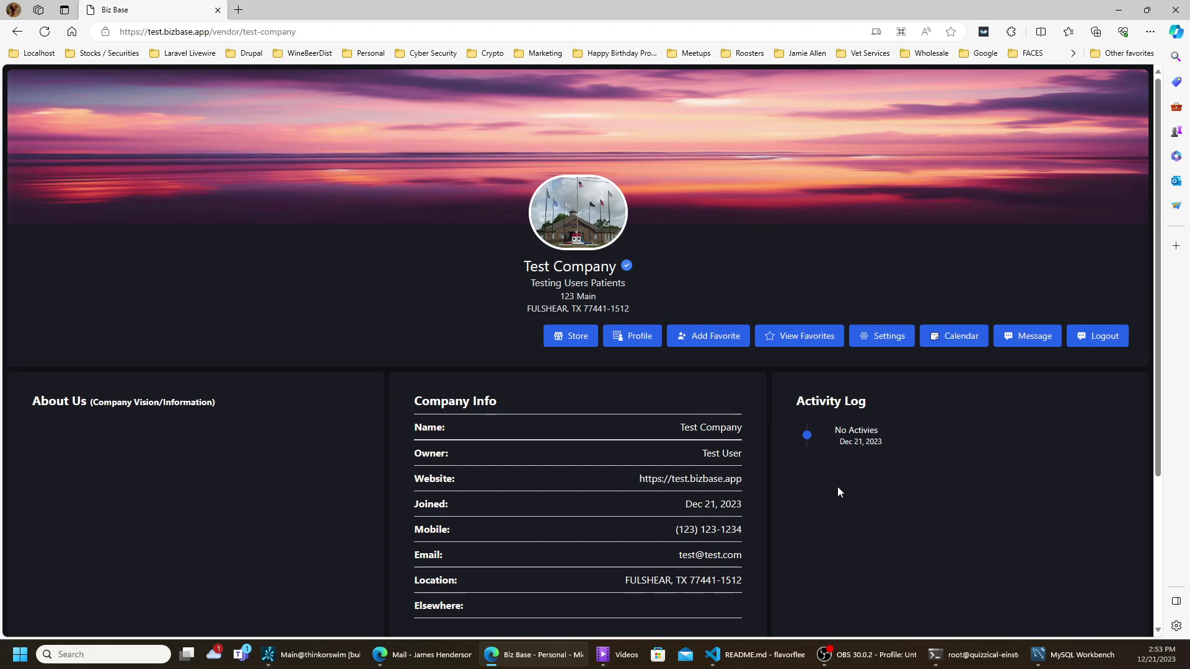
left_click_drag(797, 401, 871, 400)
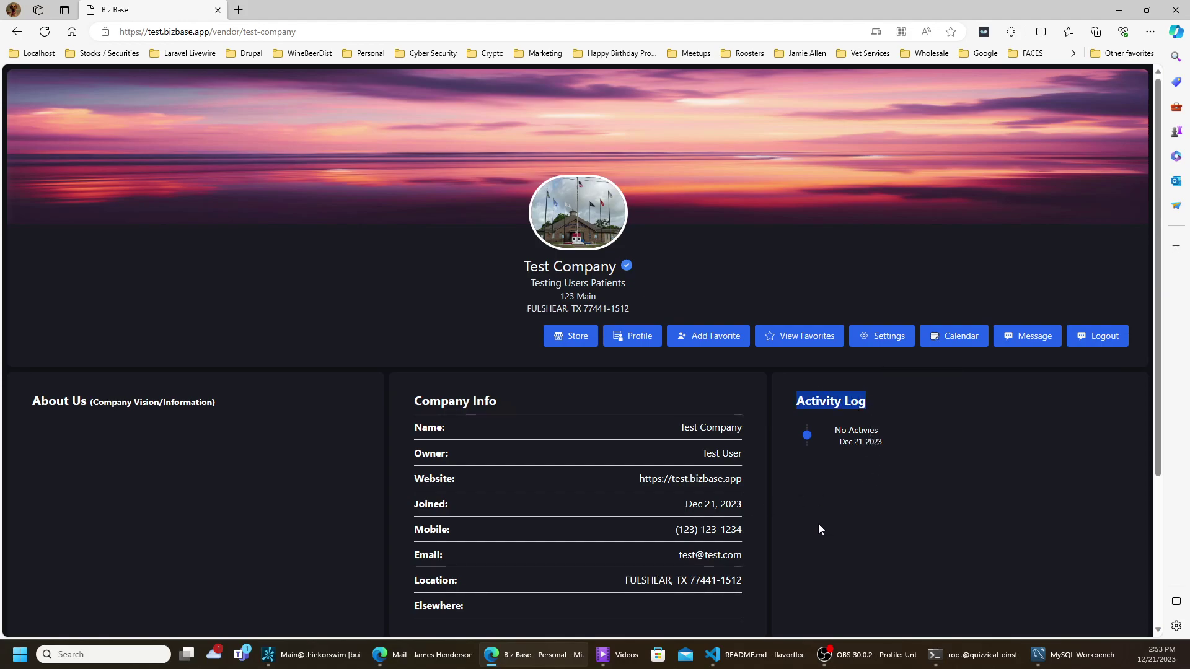
left_click(959, 465)
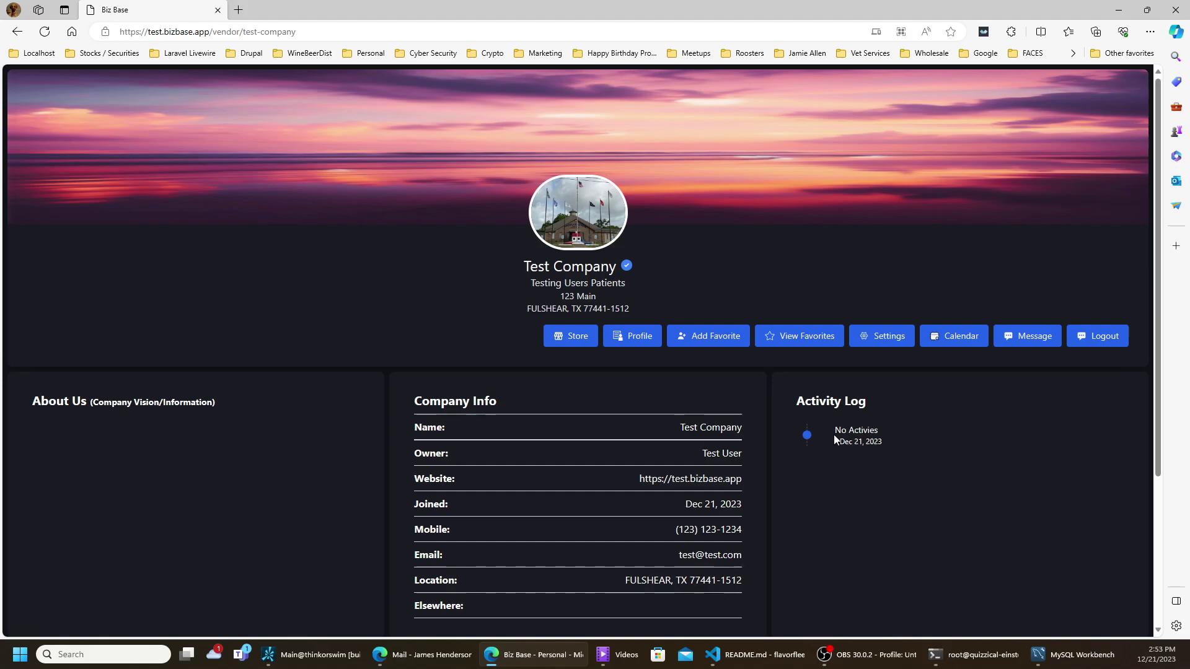
left_click_drag(839, 433, 873, 440)
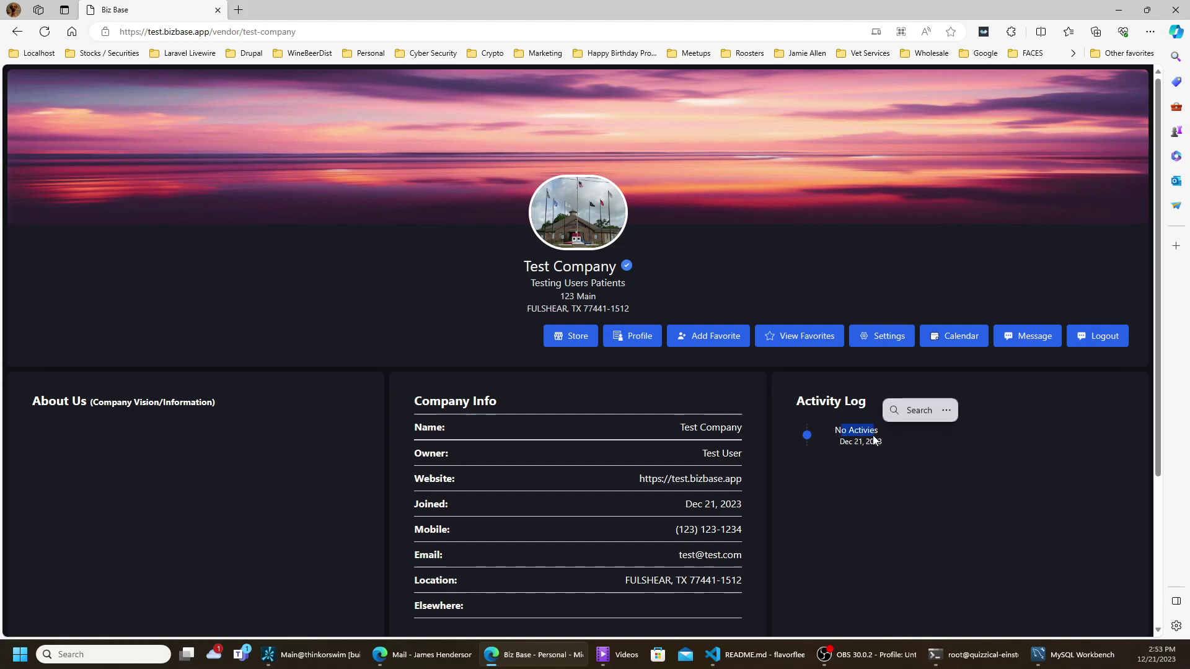
scroll(694, 495, "down", 3)
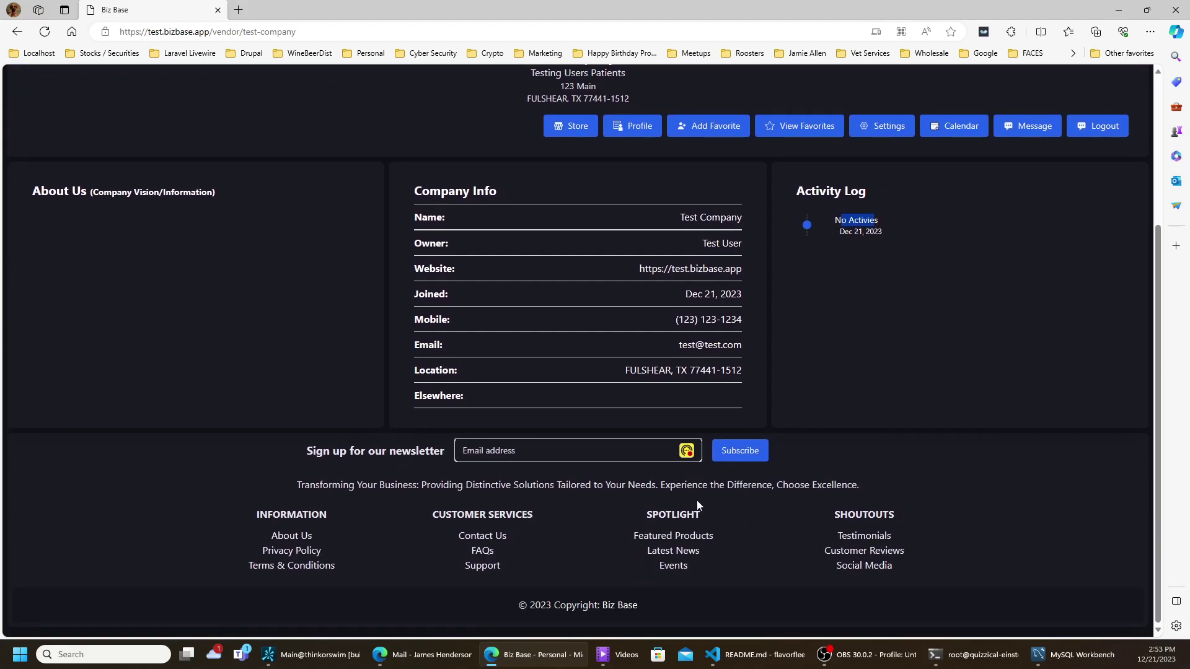
left_click(612, 451)
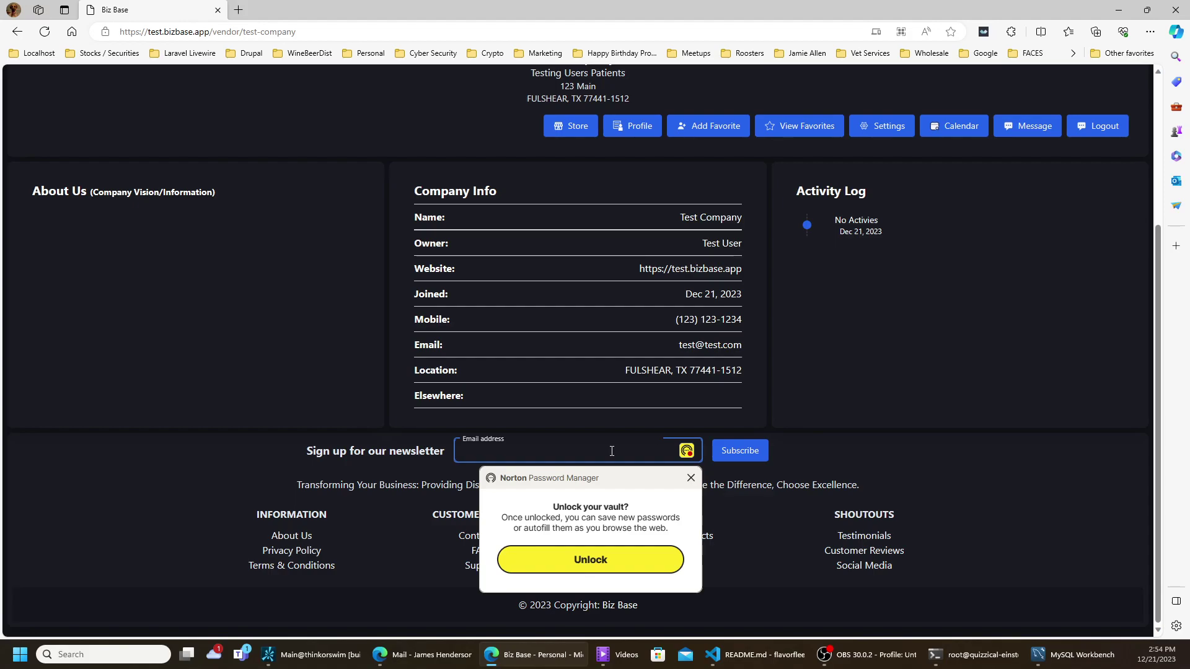
scroll(602, 358, "up", 3)
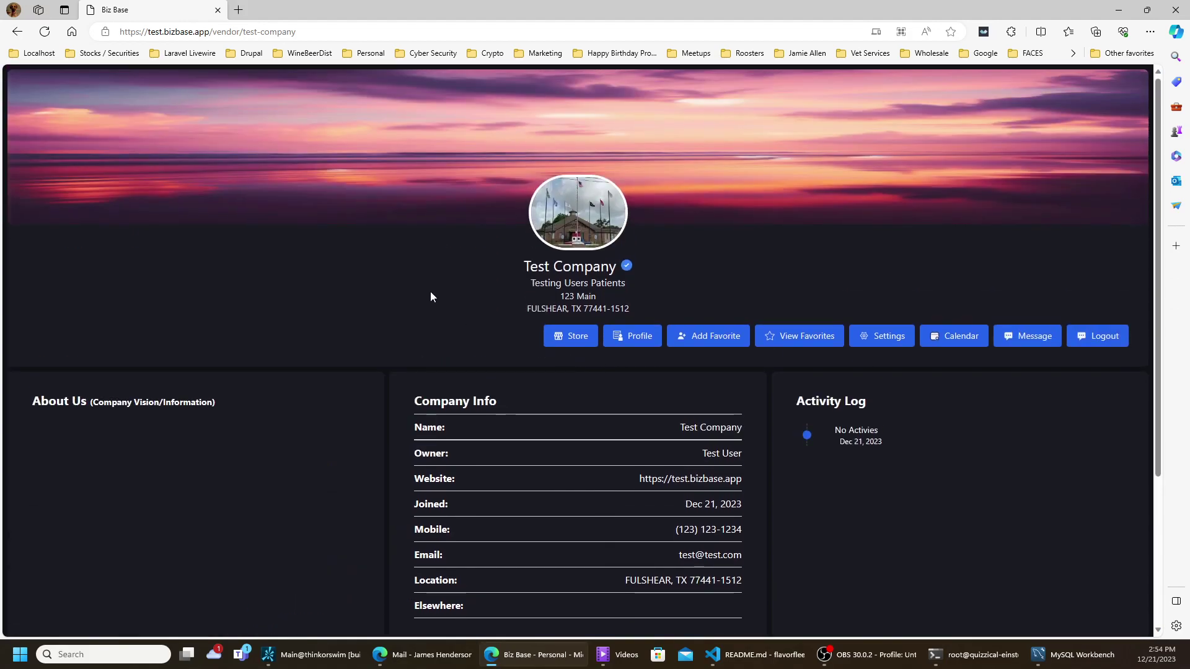
left_click(17, 32)
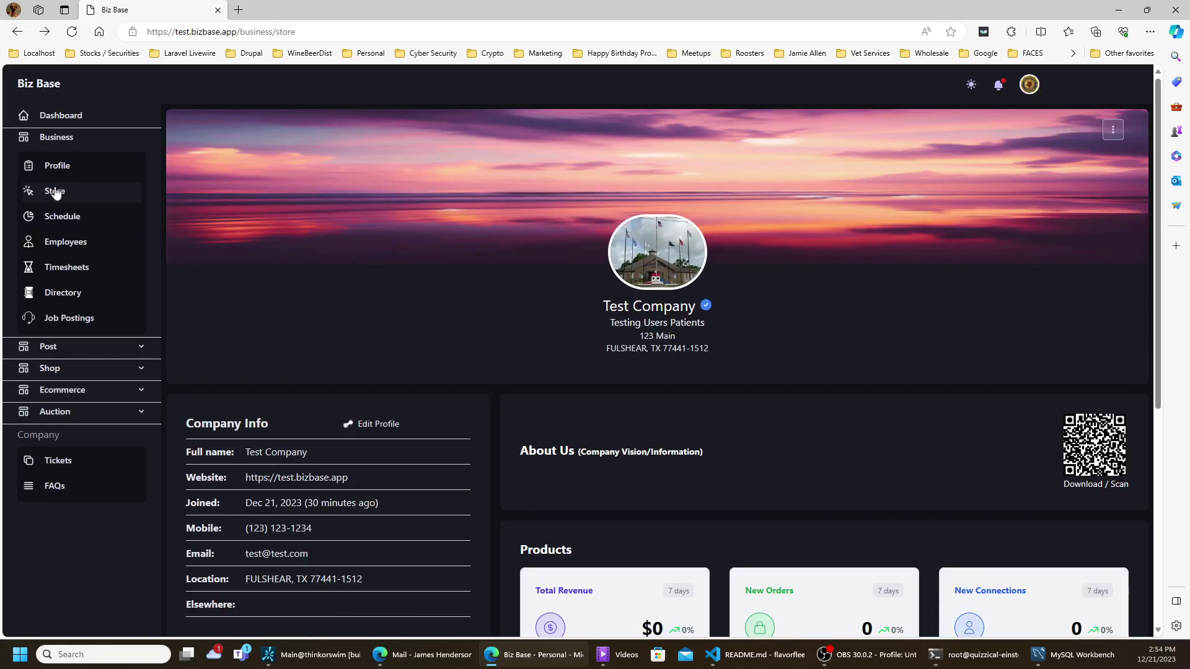
- Show the business Schedule page with its December 2023 calendar
left_click(70, 224)
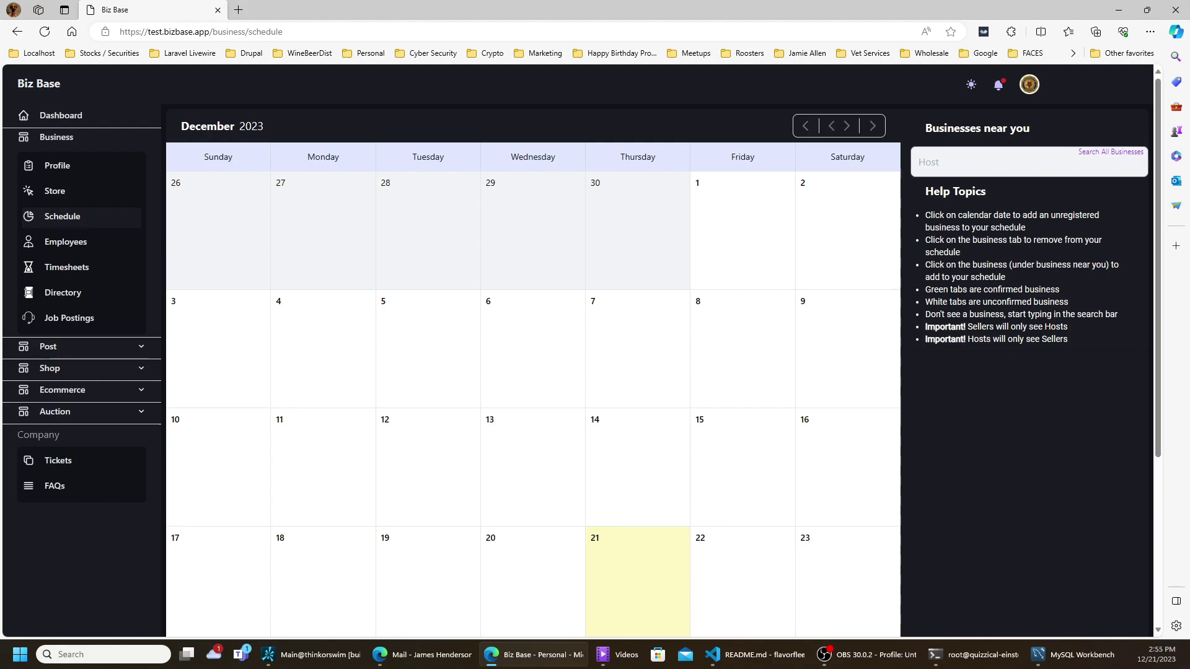
key("alt+Tab")
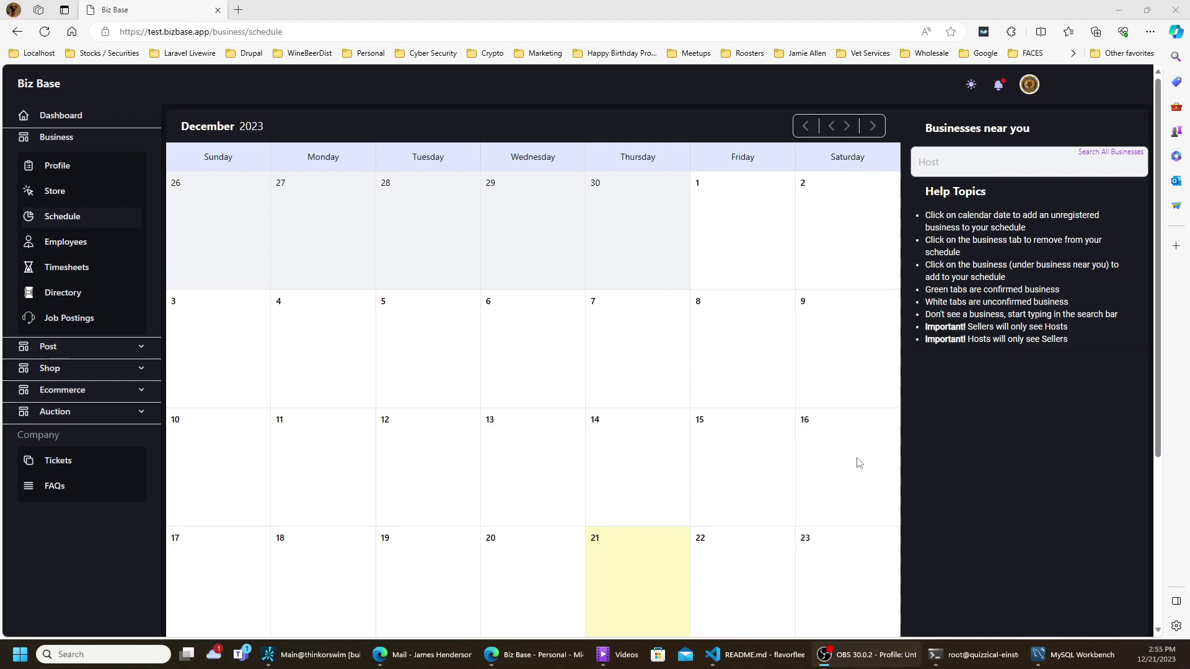
left_click(723, 575)
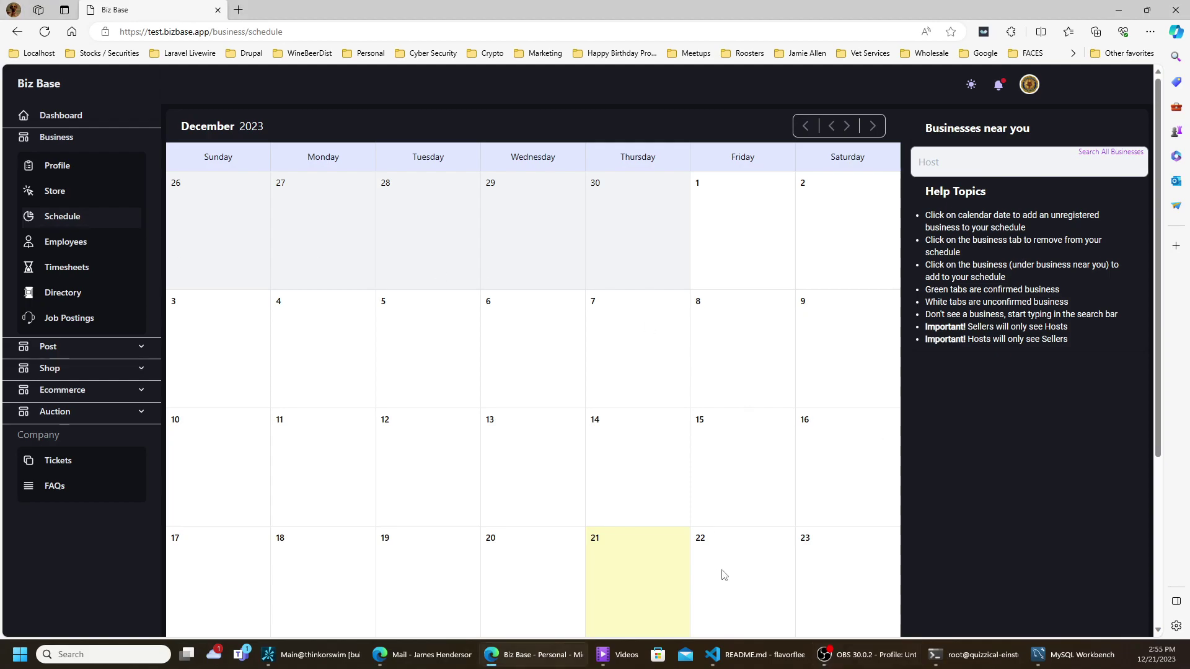
- Add a December 22 entry with an event title and description lines 8AM, 2PM, Booth 239
left_click(529, 267)
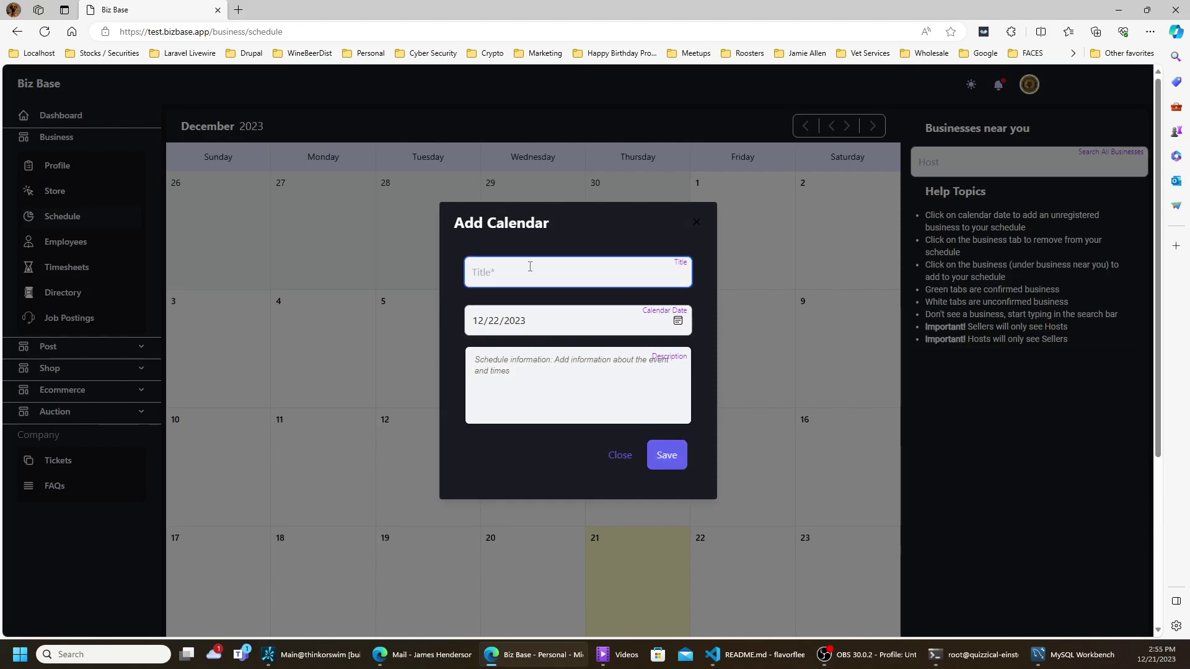
type("George R Brown")
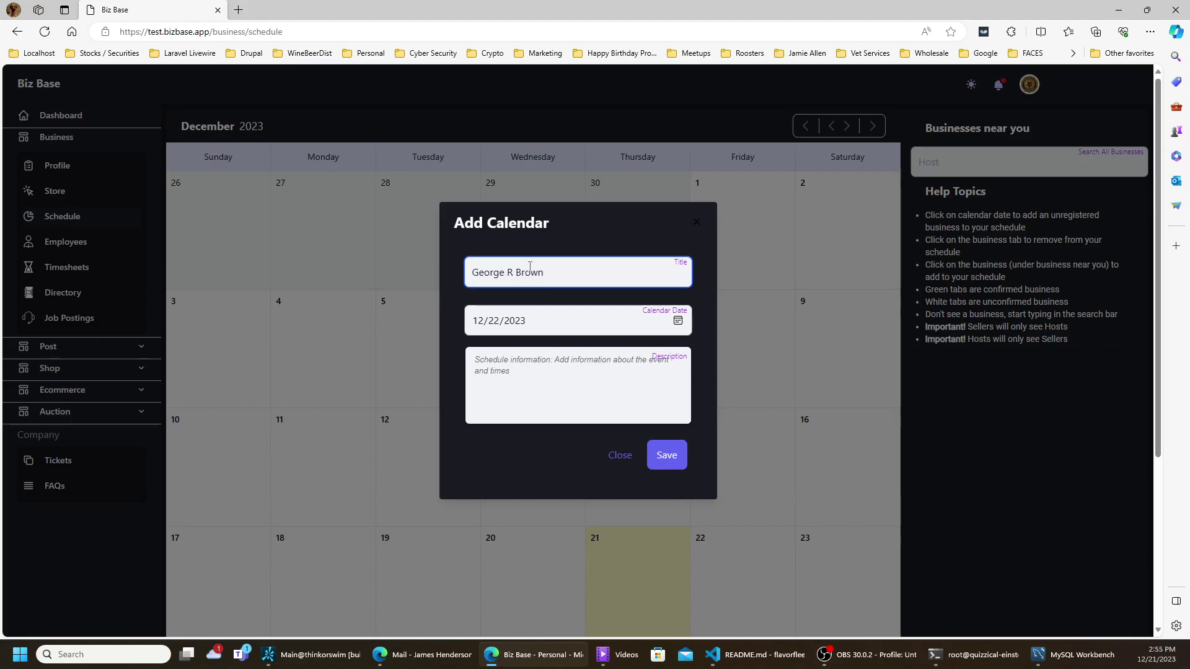
left_click(532, 381)
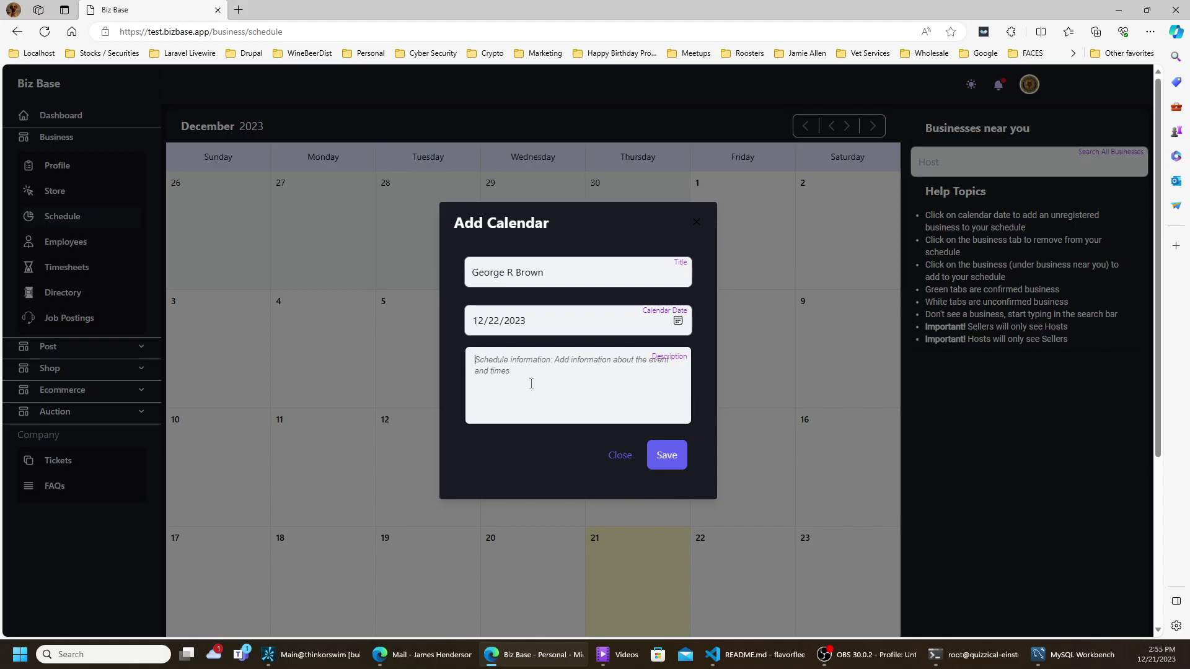
type("8AM")
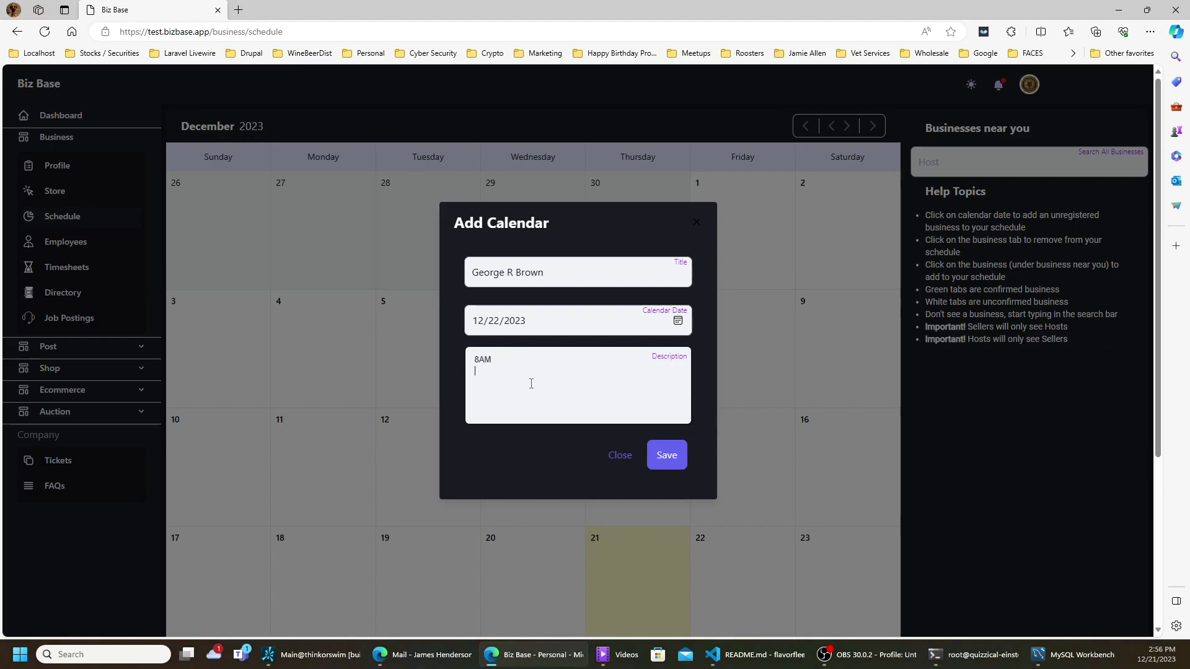
key("Return")
type("2PH")
key("BackSpace")
type("M")
key("Return")
type("Booth")
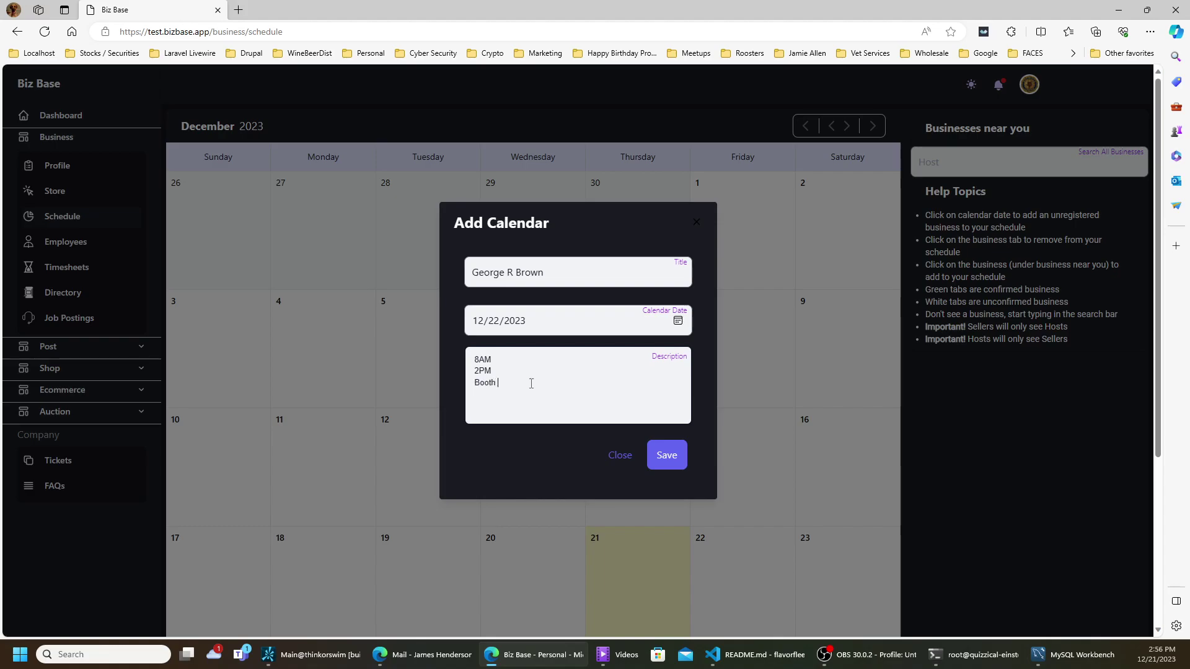
type(" 239")
- Save the December 22 entry and check its 8AM, 2PM, Booth 239 card on the calendar
left_click(664, 457)
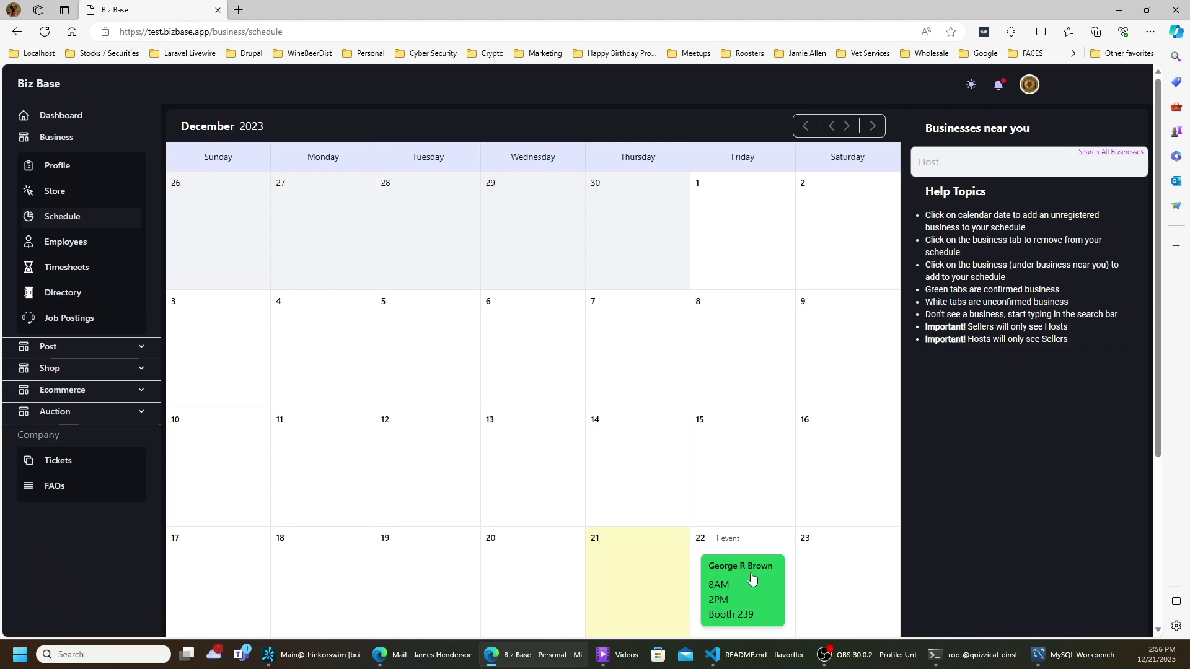
scroll(753, 570, "down", 3)
scroll(756, 481, "up", 3)
scroll(755, 477, "down", 2)
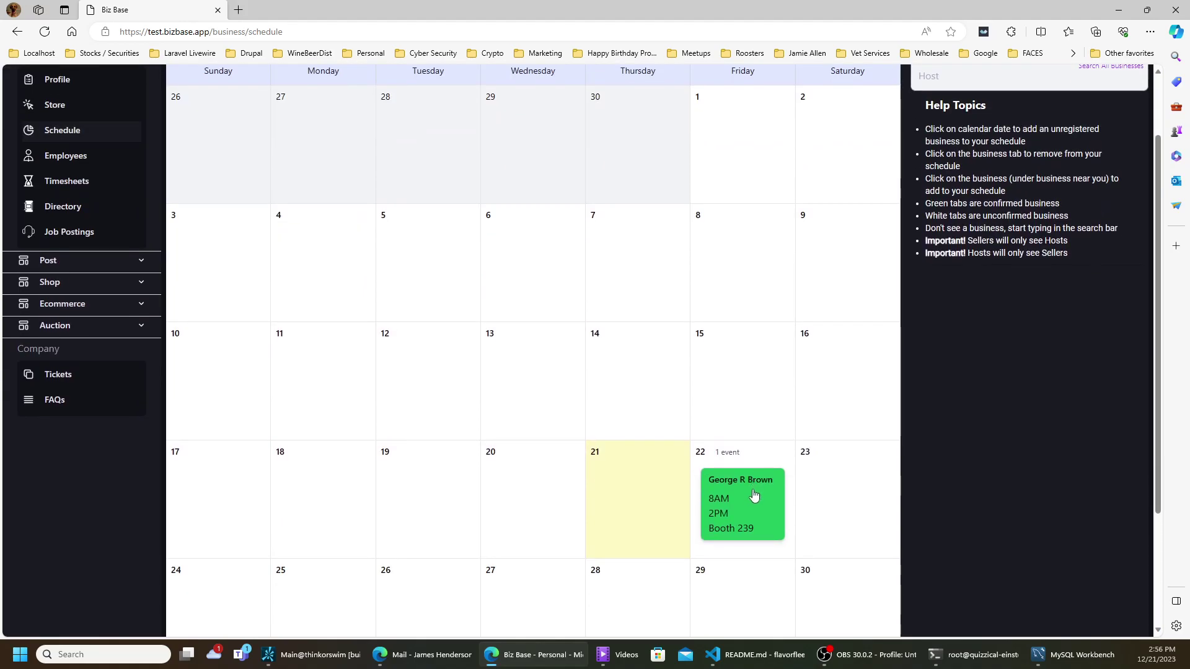
scroll(763, 471, "up", 2)
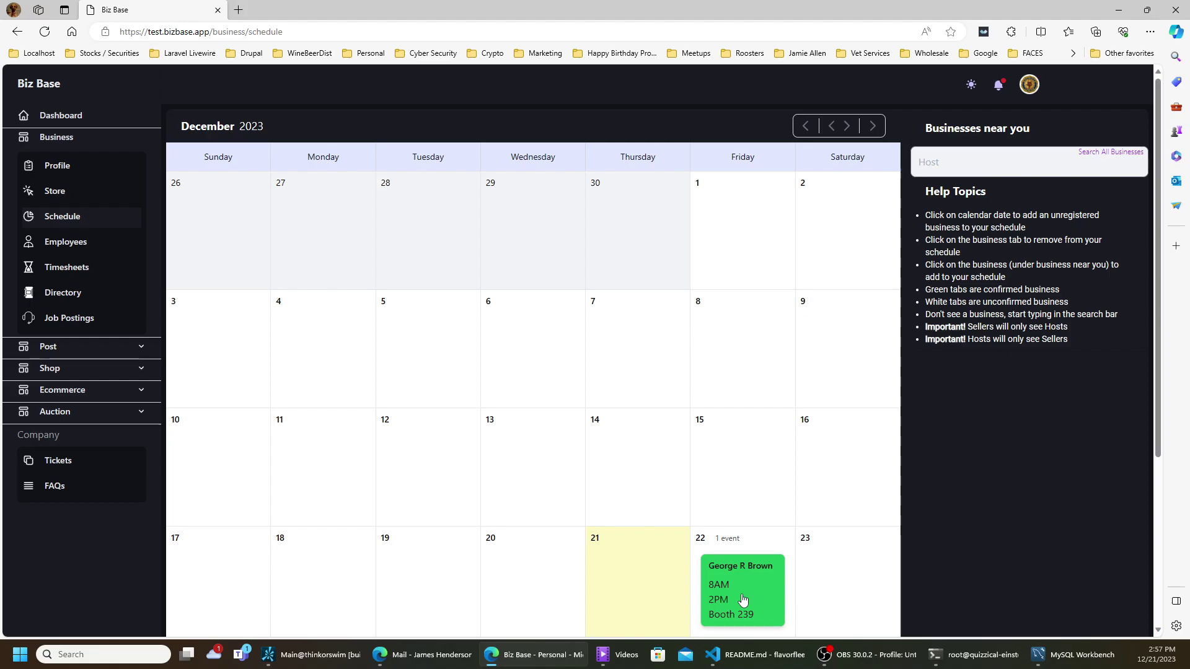
scroll(750, 585, "down", 3)
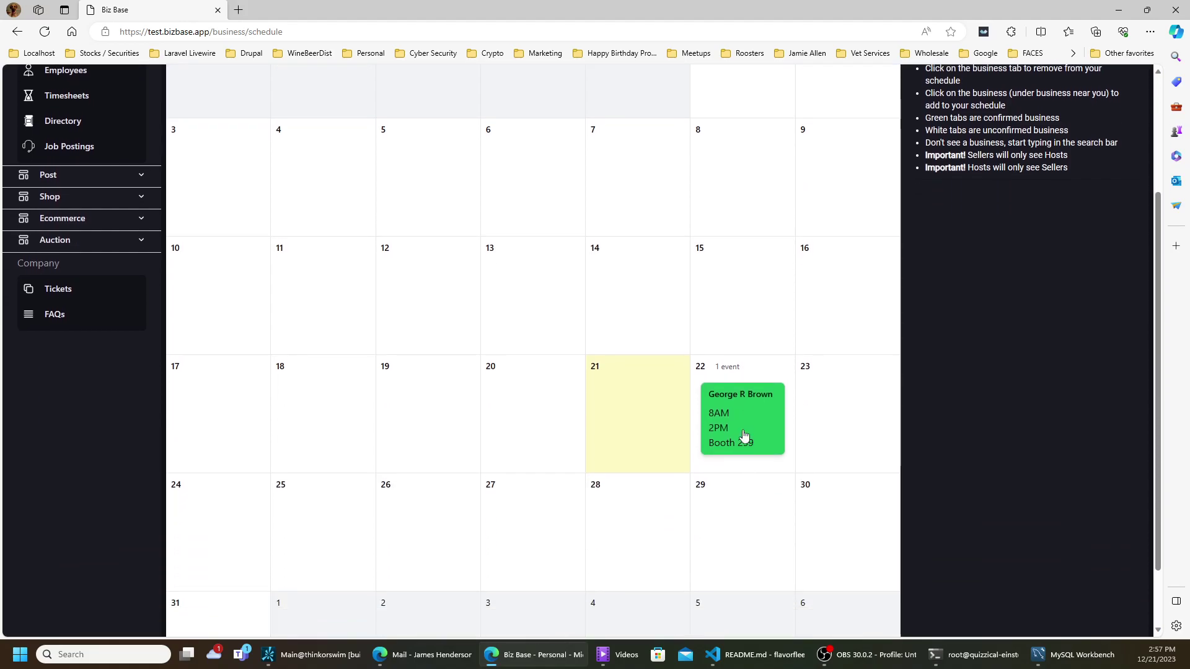
- Drag the Booth 239 event card from the 22nd onto Thursday the 28th
left_click_drag(736, 444, 635, 548)
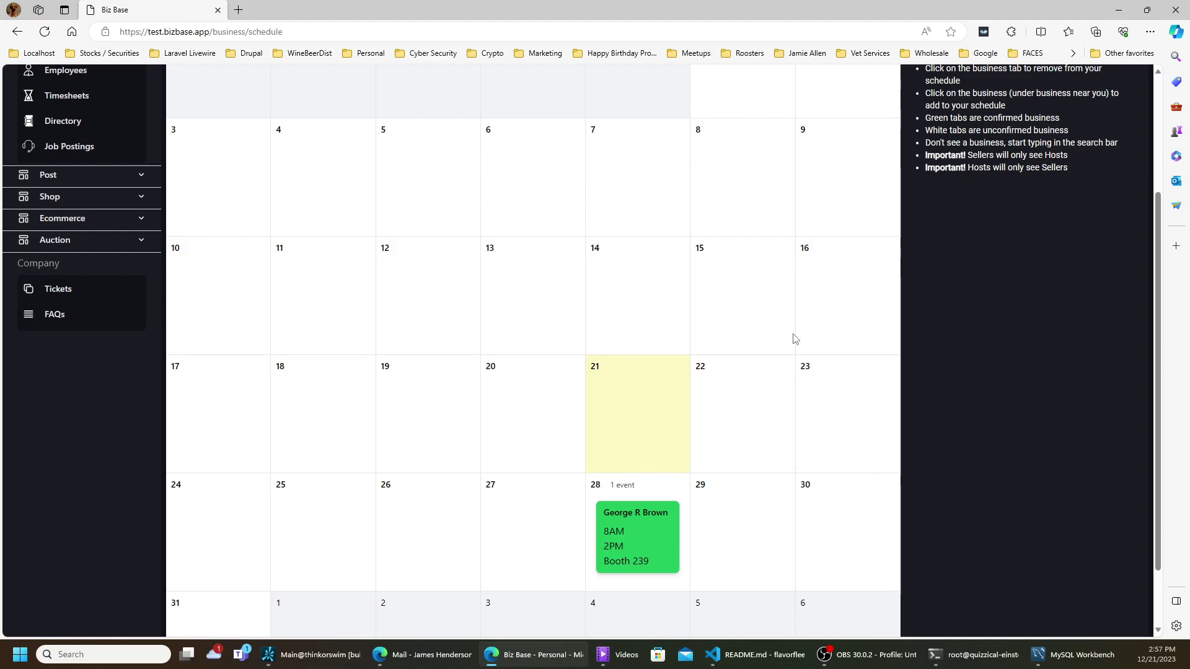
scroll(377, 383, "up", 3)
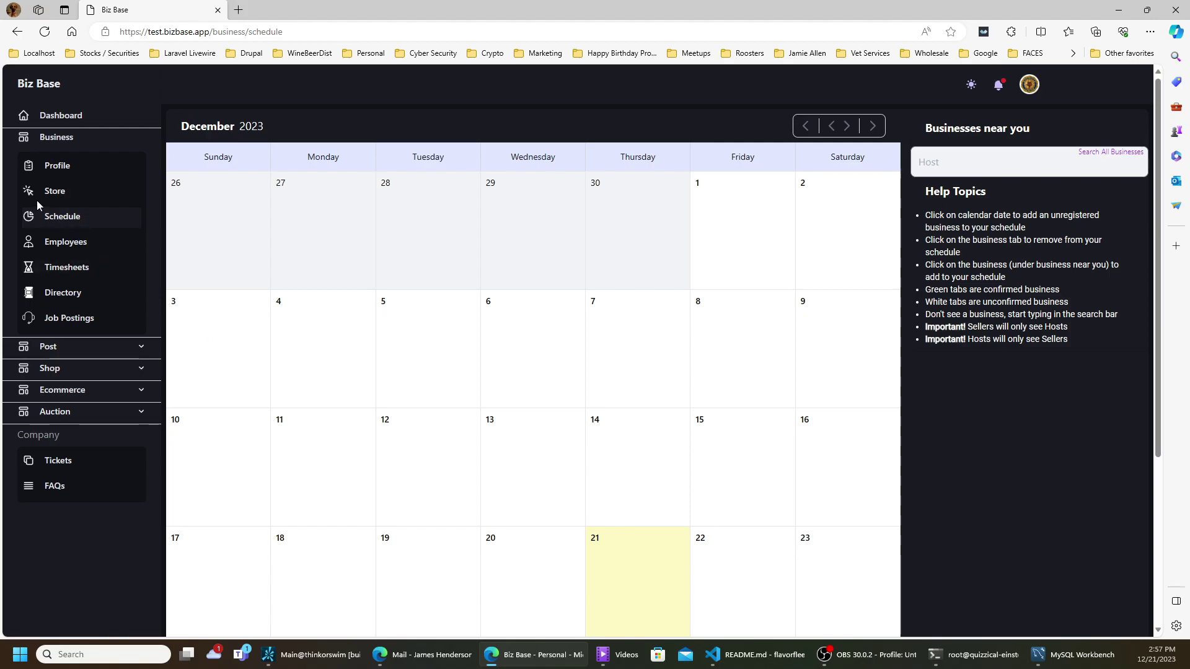
scroll(81, 239, "down", 4)
scroll(81, 236, "up", 4)
- Go to the Employees page from the Business section of the sidebar
left_click(56, 243)
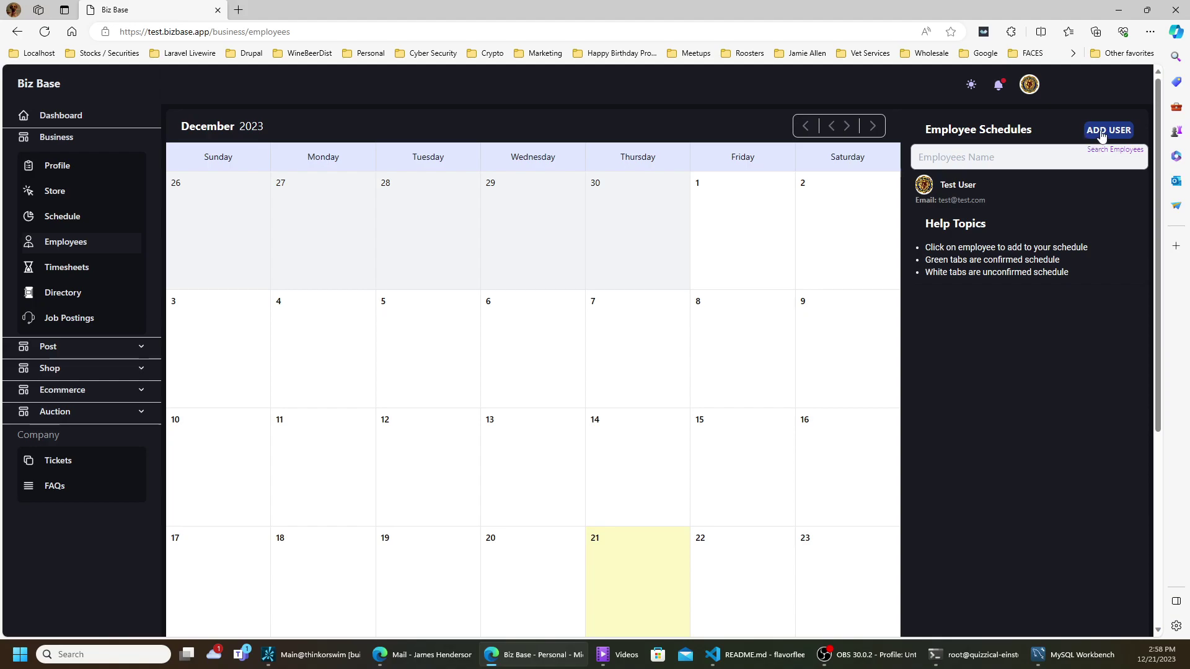
- Start a new employee user and enter the person's full name
left_click(1101, 132)
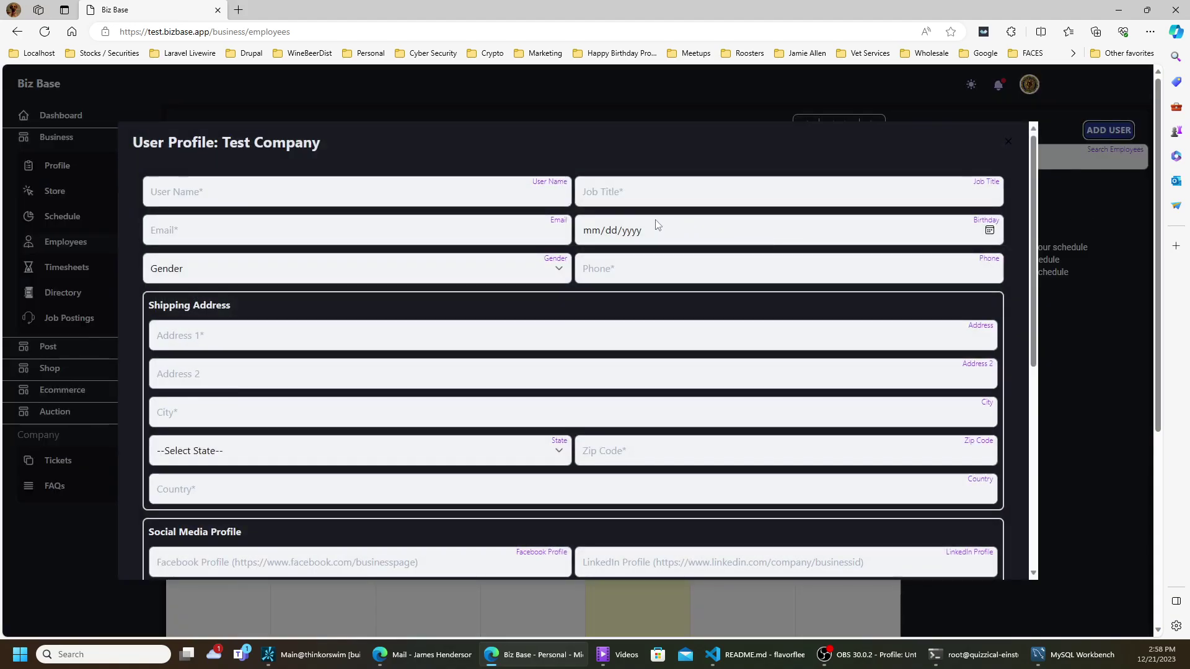
left_click(402, 193)
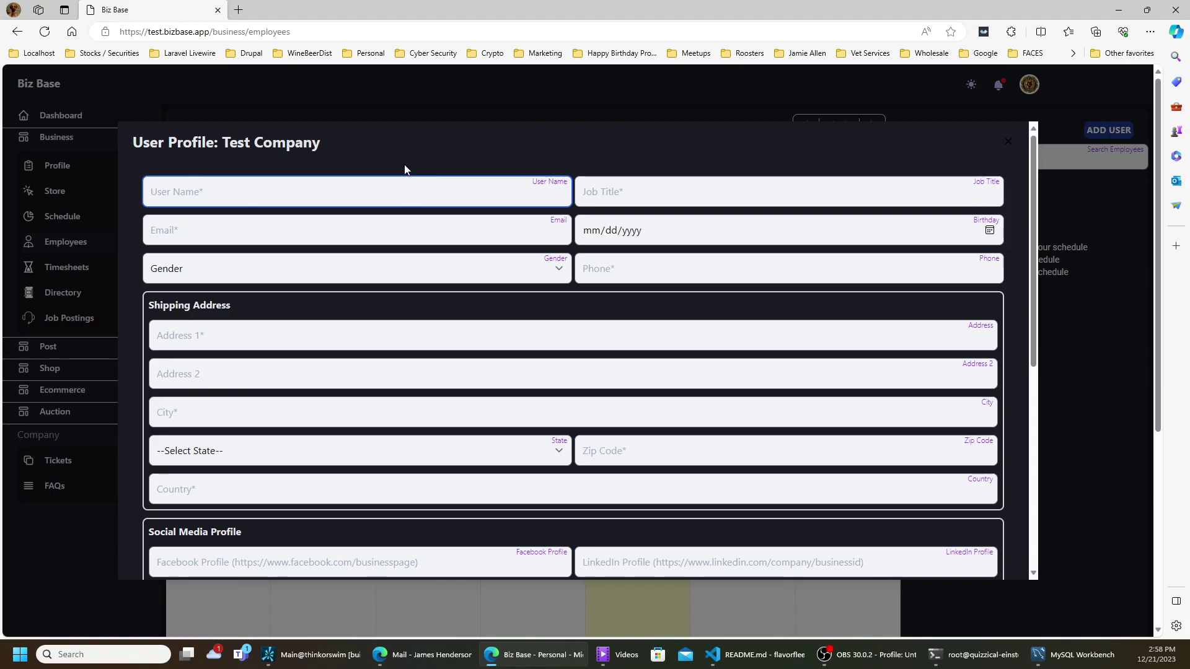
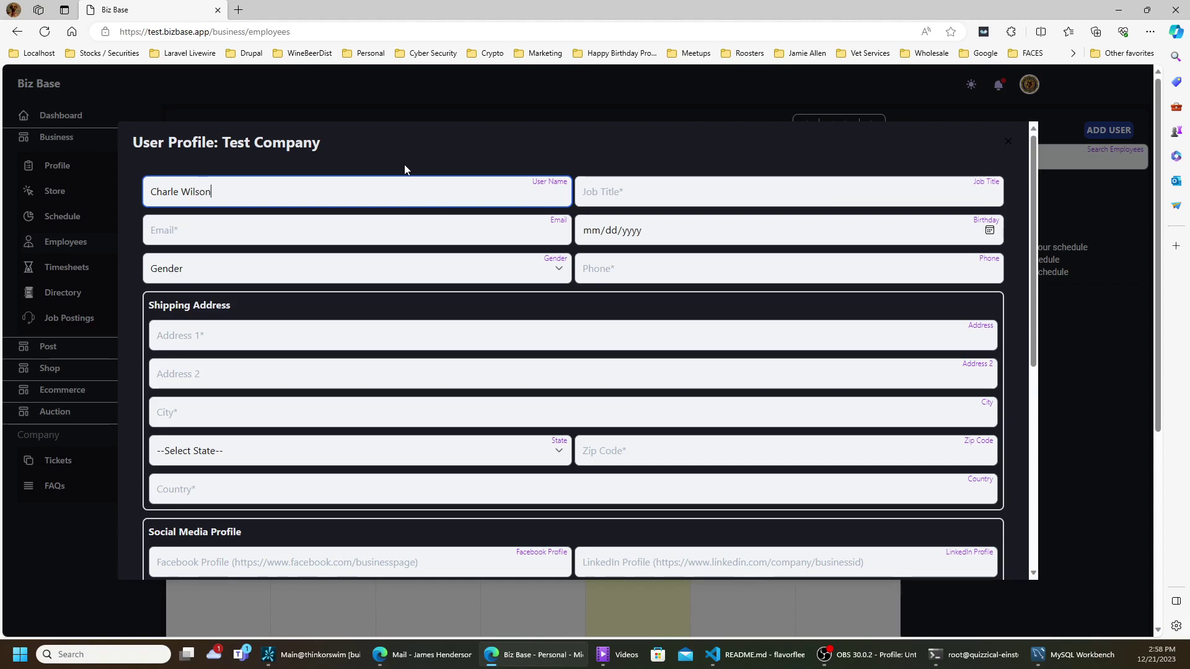
- Set job title Dancer, timezone America/Chicago, and fill in the employee's e-mail address
left_click(606, 193)
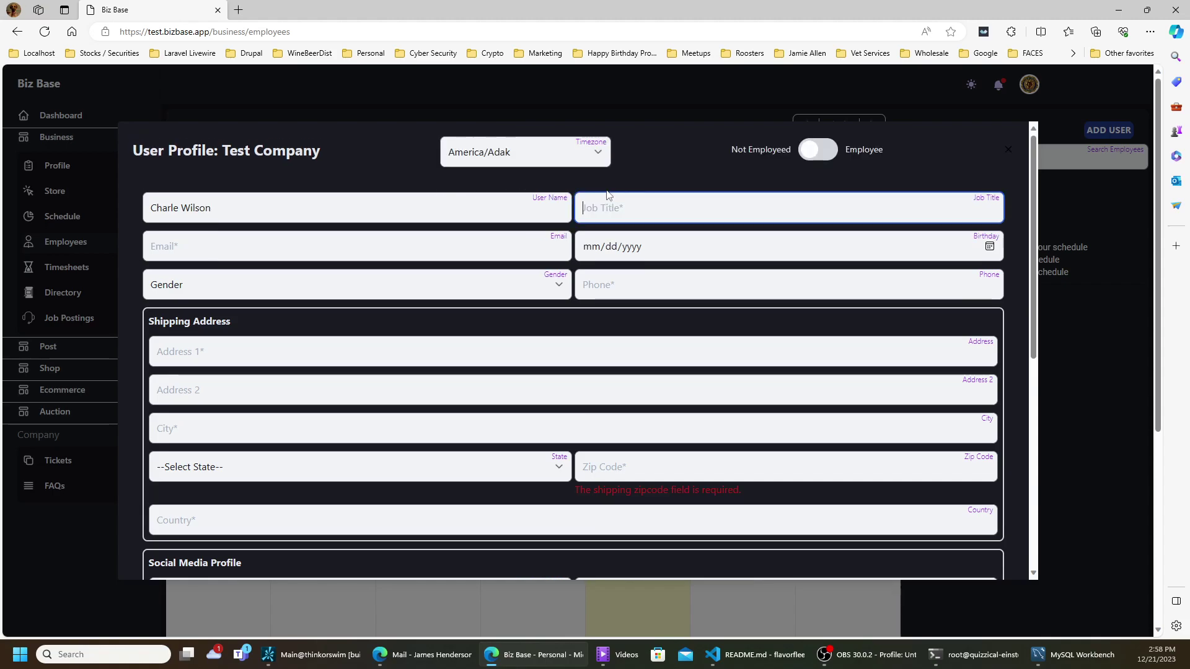
type("D")
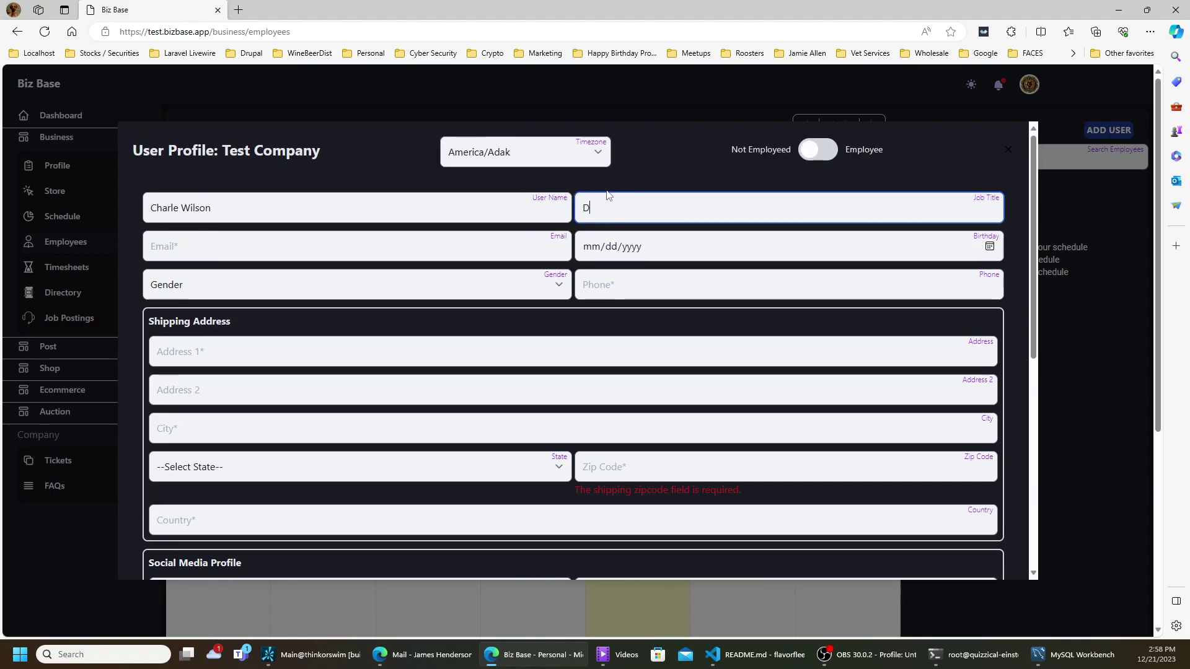
type("ancer")
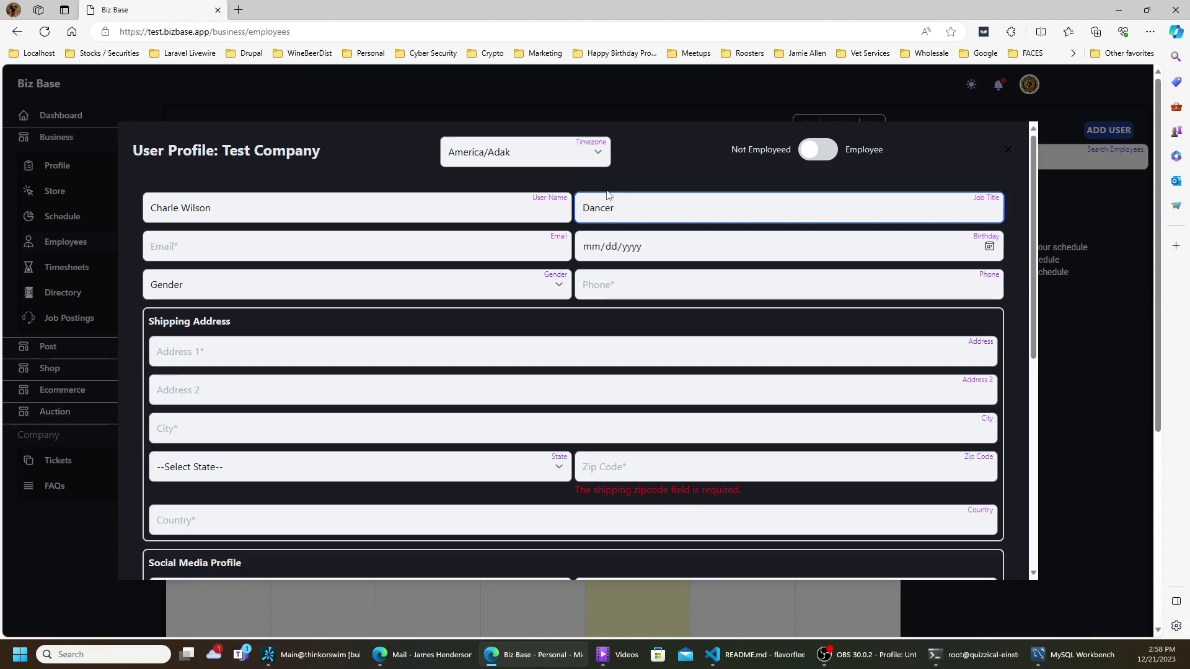
left_click(548, 162)
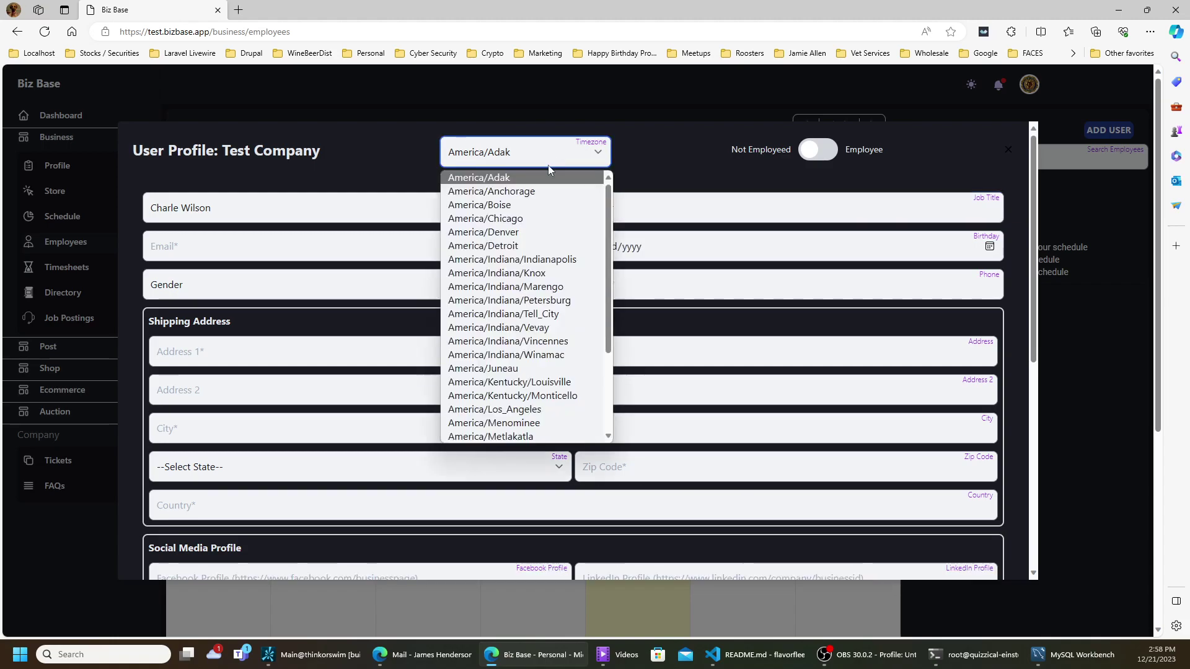
left_click(523, 218)
left_click(437, 245)
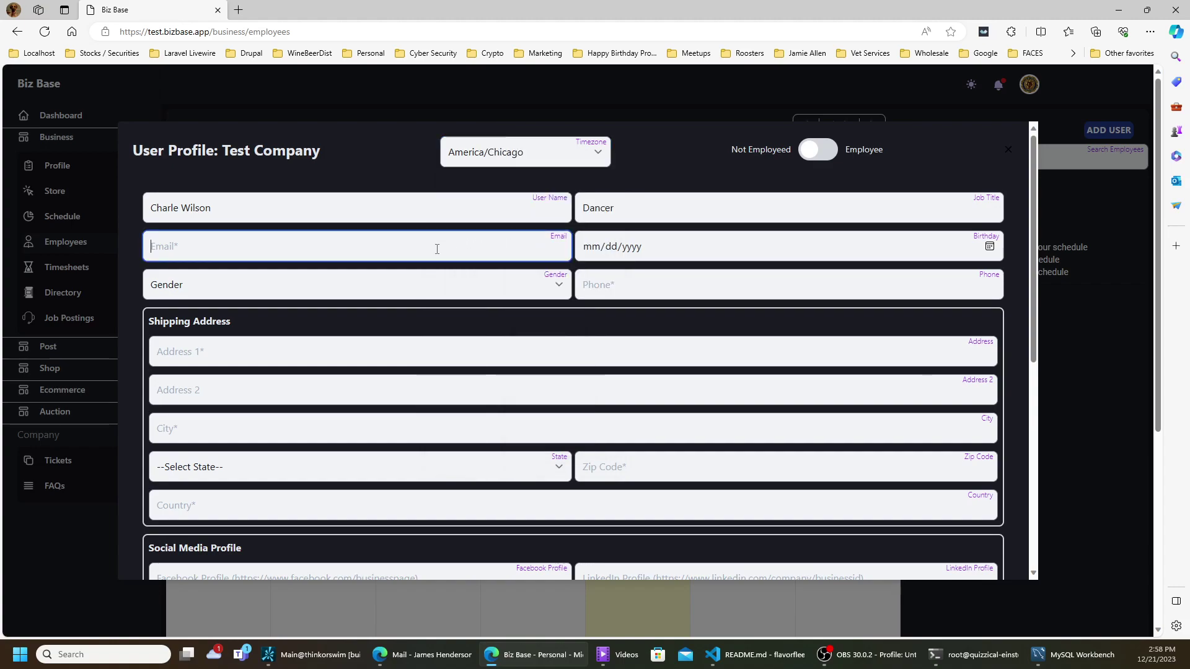
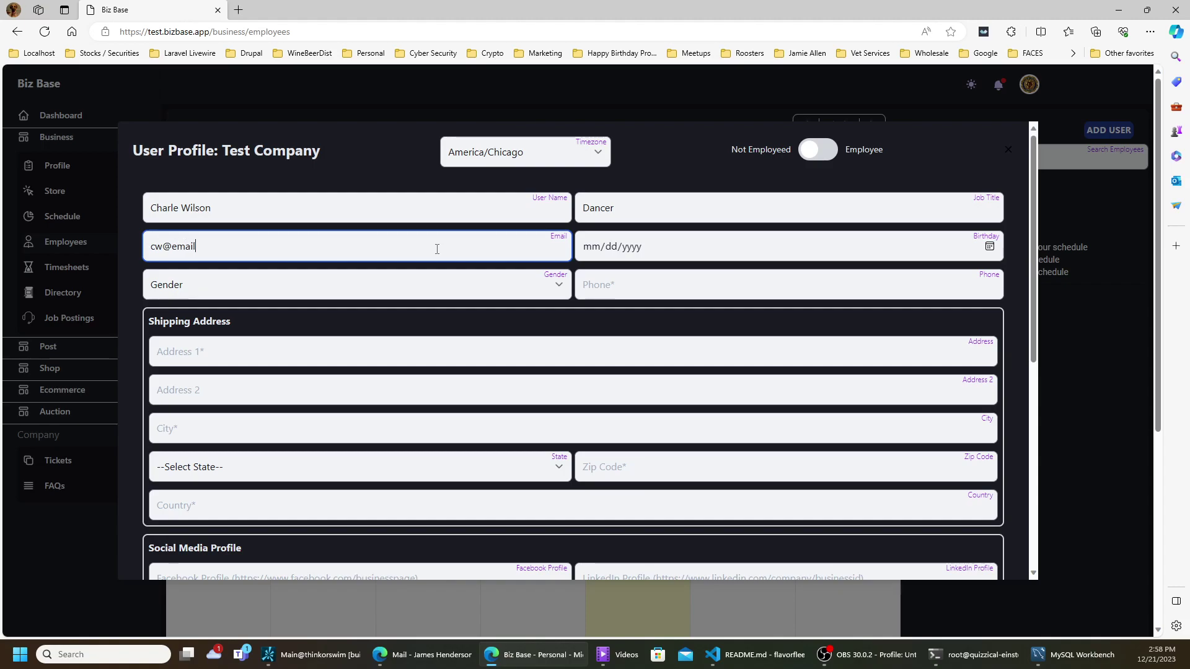
key("Tab")
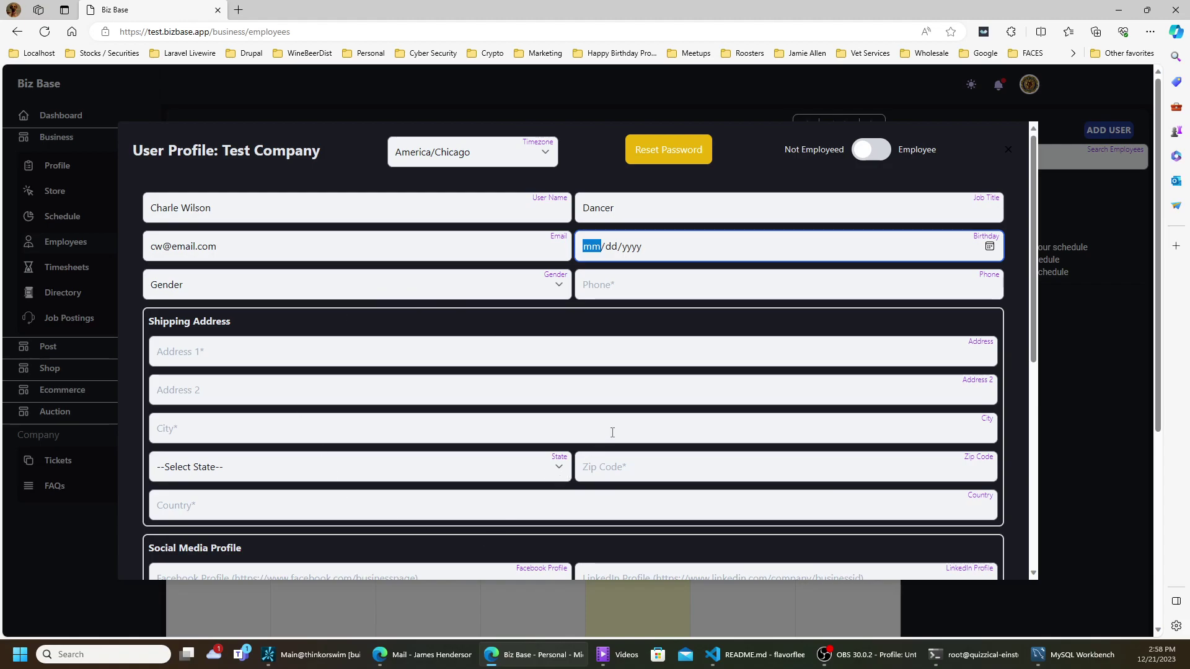
scroll(670, 378, "down", 5)
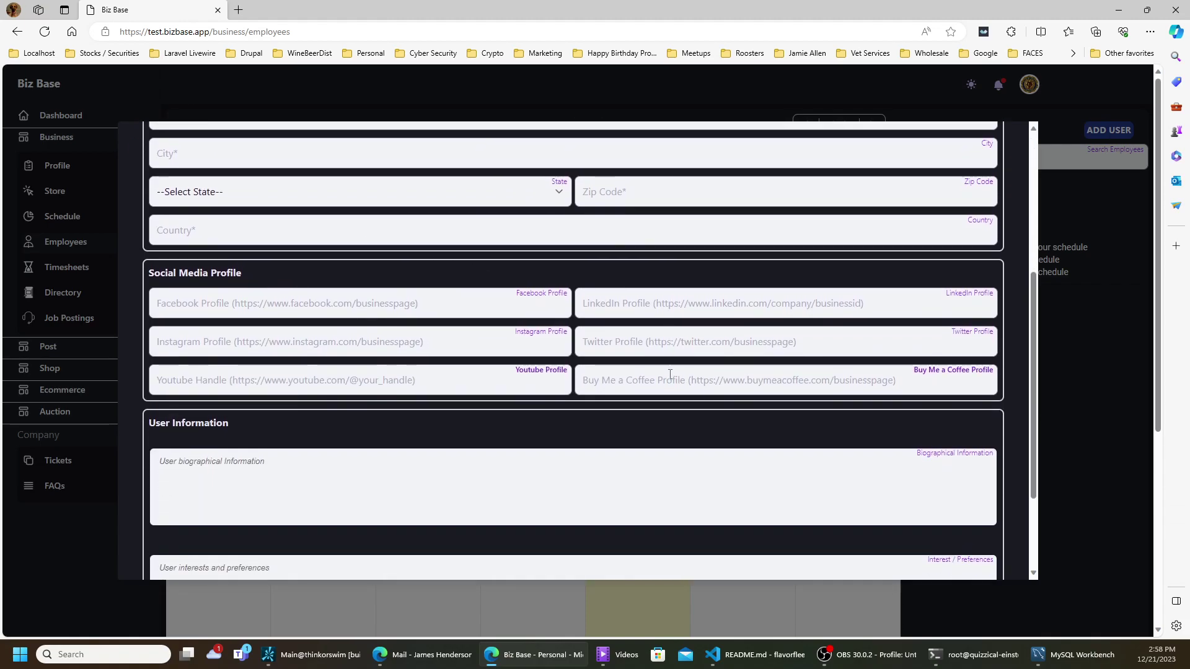
scroll(666, 381, "down", 2)
- Turn on the Employee status, save the profile, then reopen and close it
scroll(666, 381, "up", 10)
left_click(669, 247)
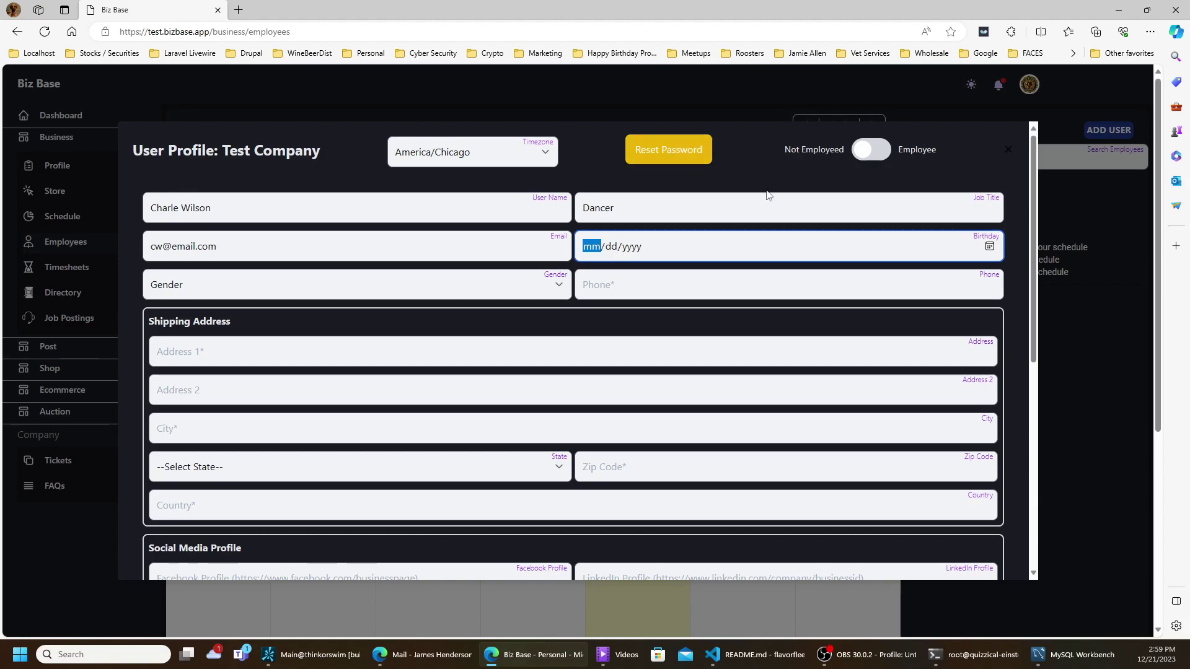
left_click(864, 154)
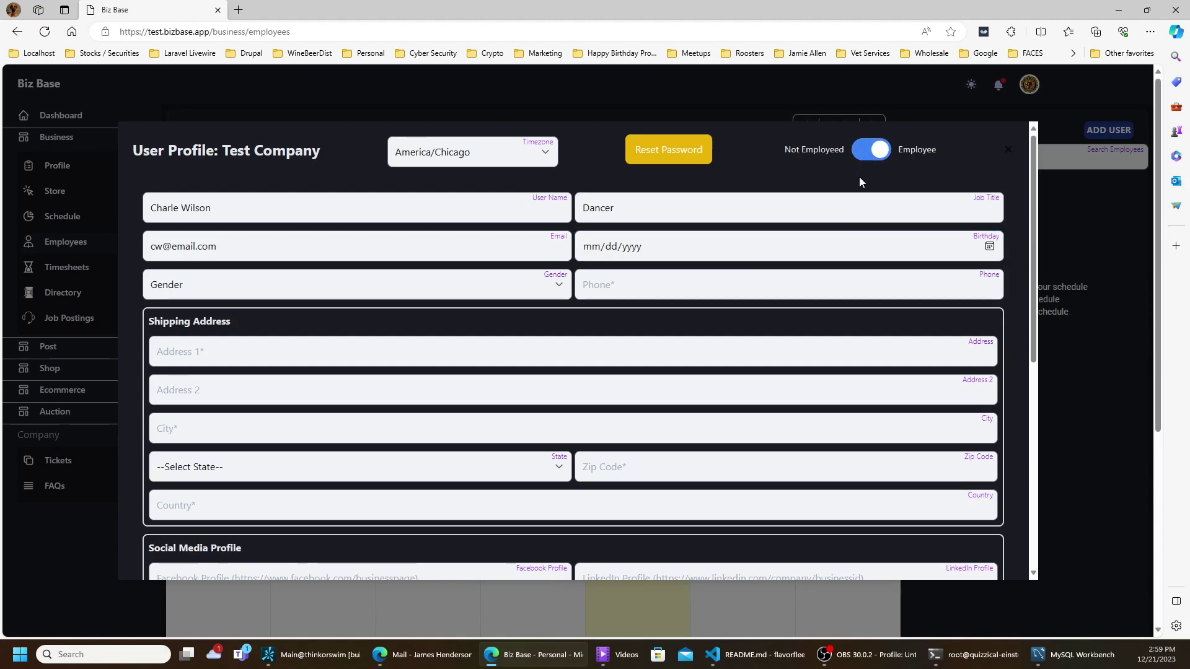
left_click(861, 155)
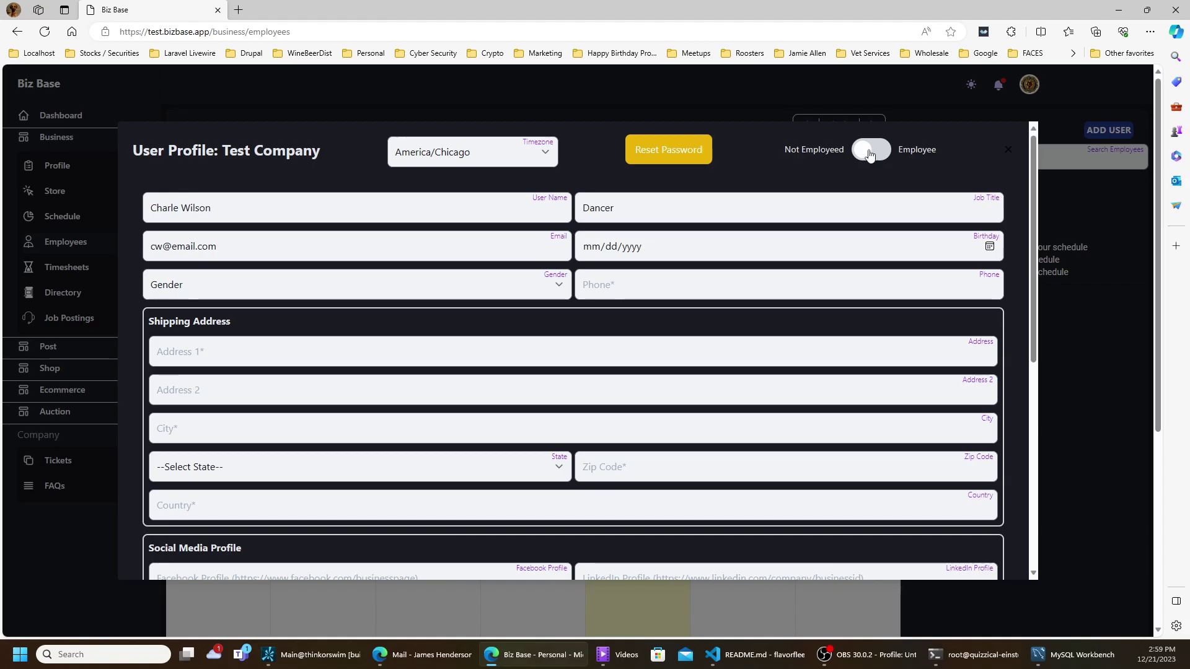
left_click(868, 159)
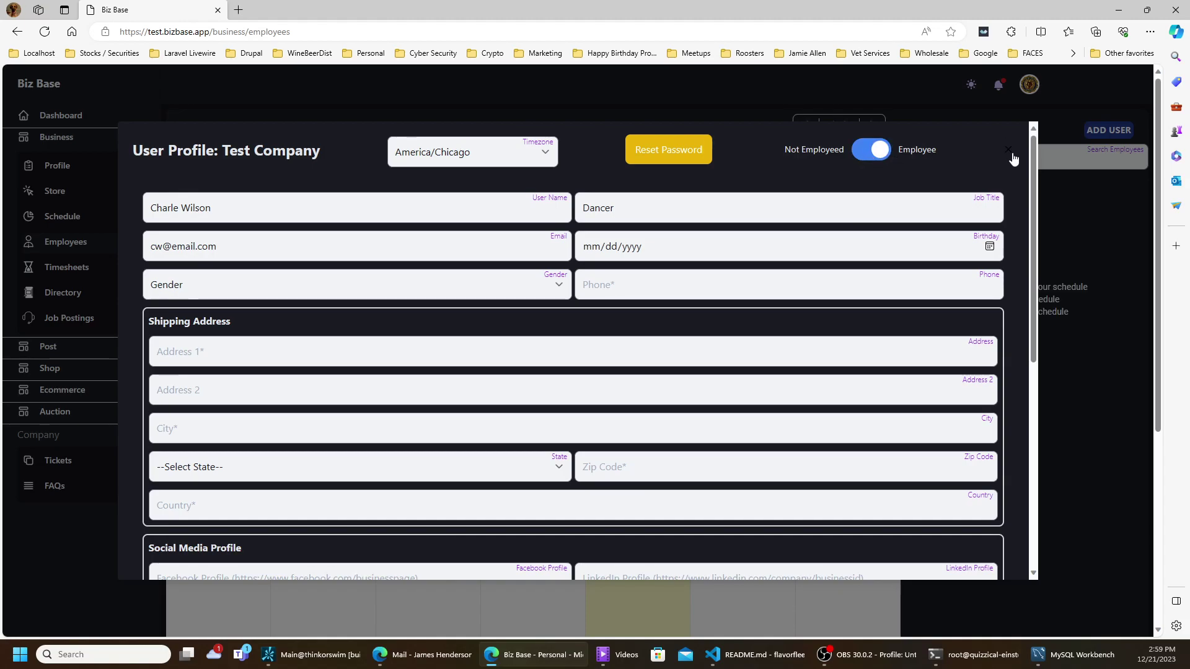
scroll(1001, 416, "down", 5)
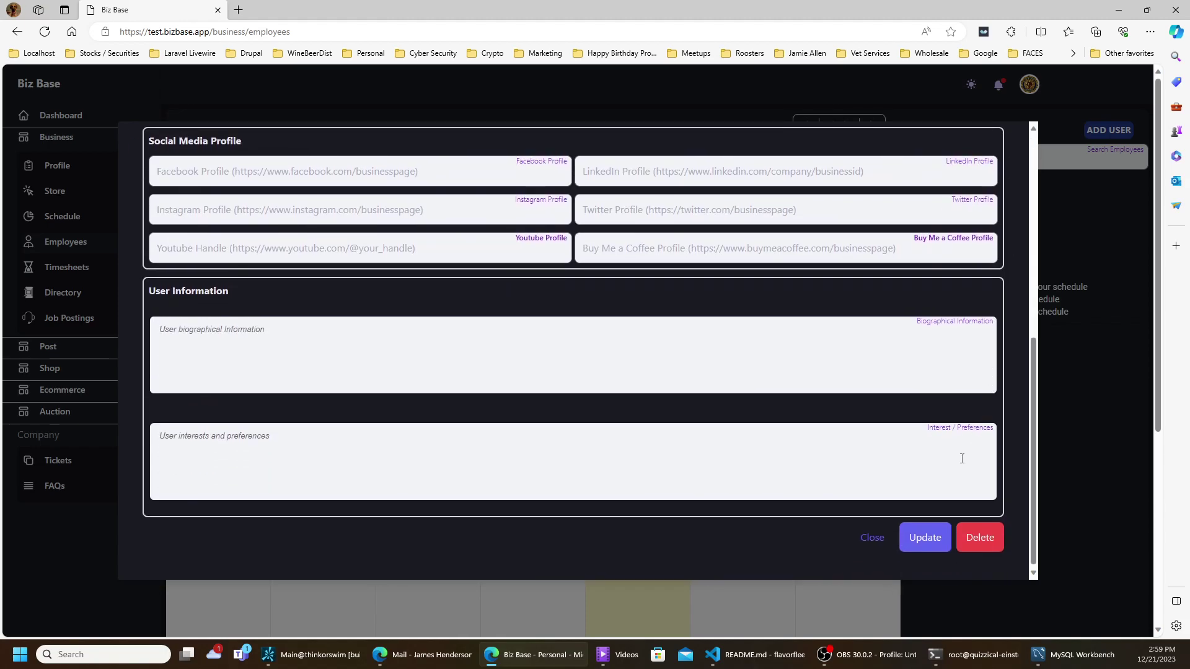
left_click(913, 535)
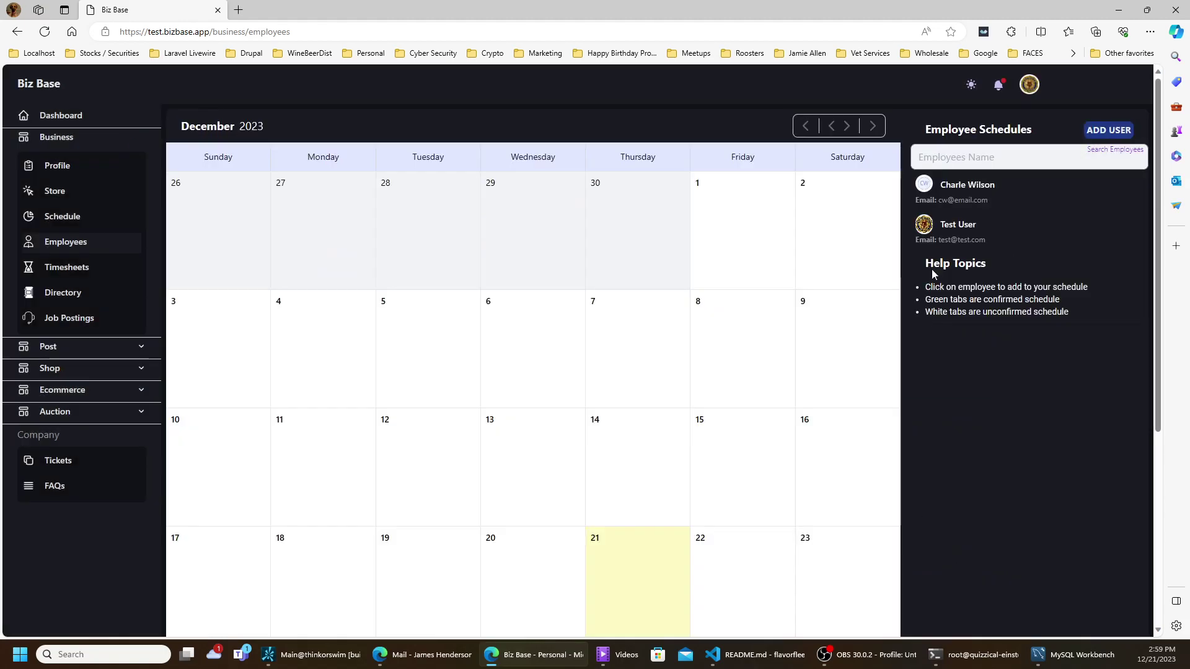
left_click(923, 190)
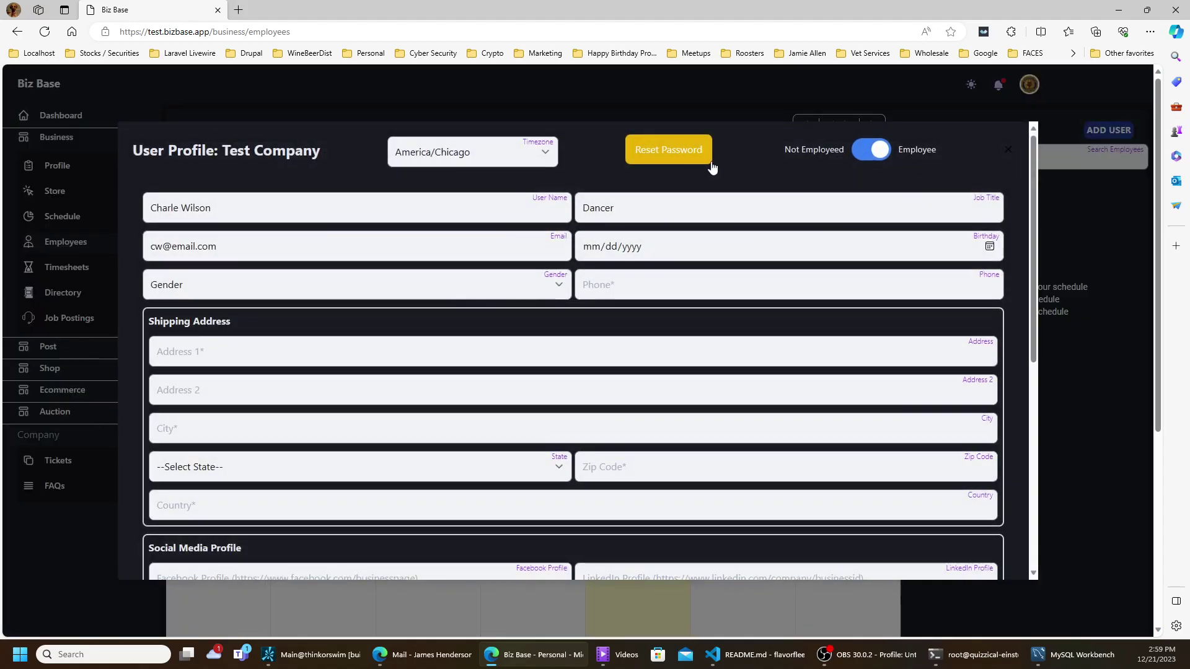
left_click(1005, 151)
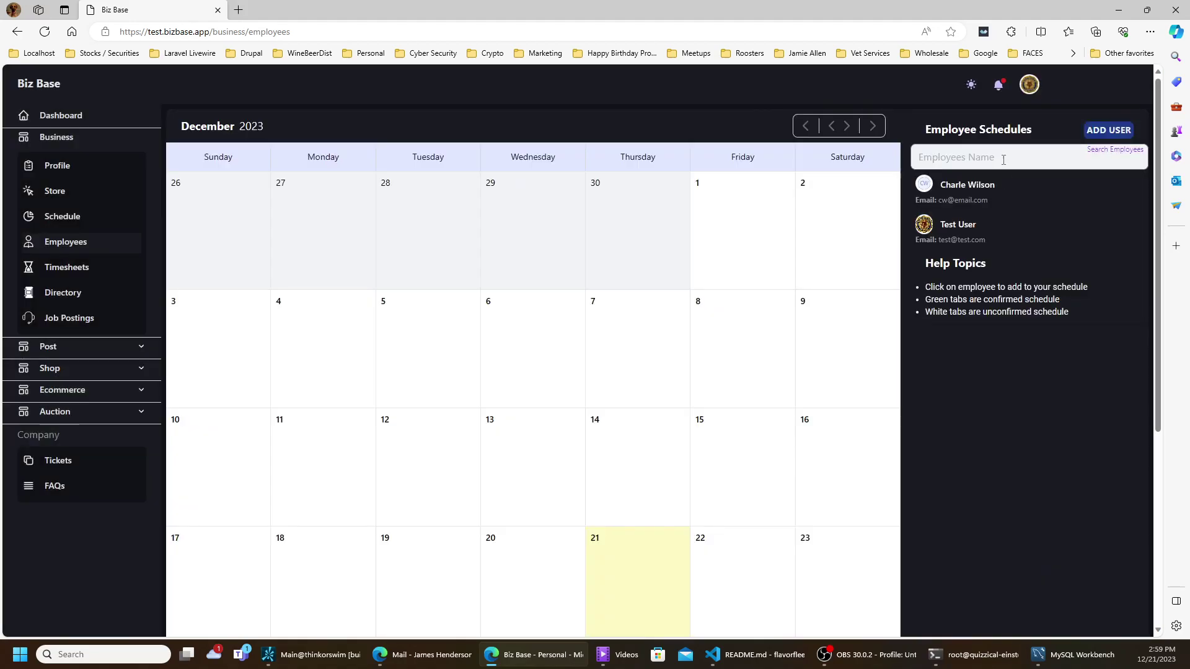
- Create a 'Dance Combo' schedule entry with written goals for the employee on December 21, and save it
left_click(978, 197)
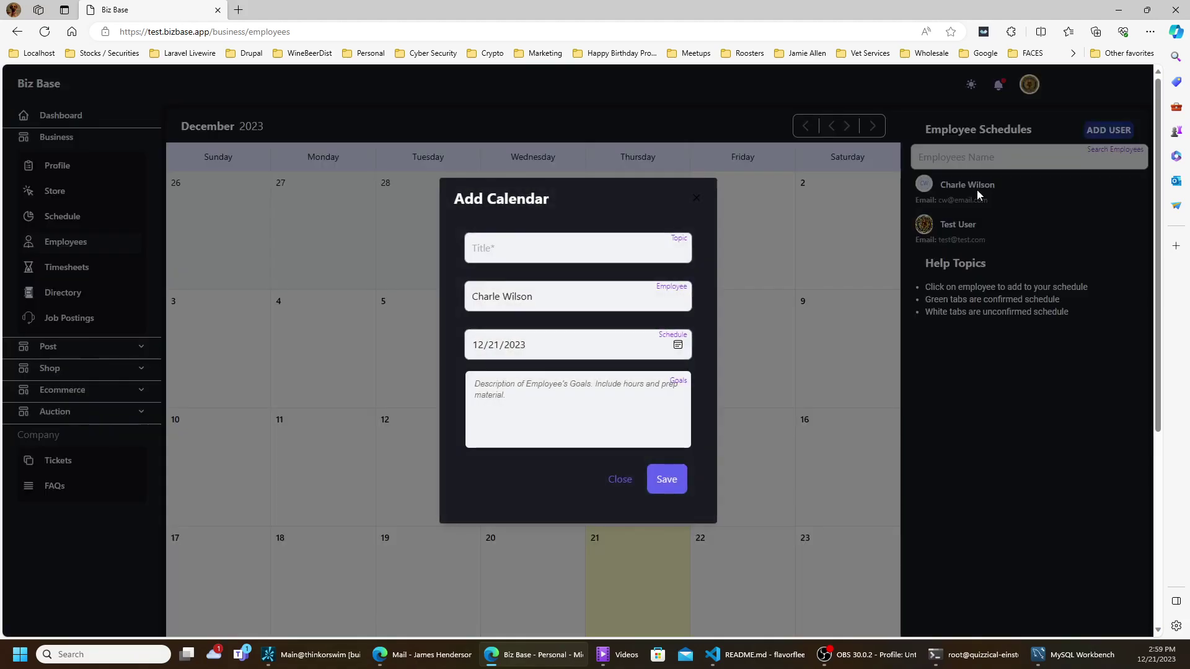
left_click(541, 254)
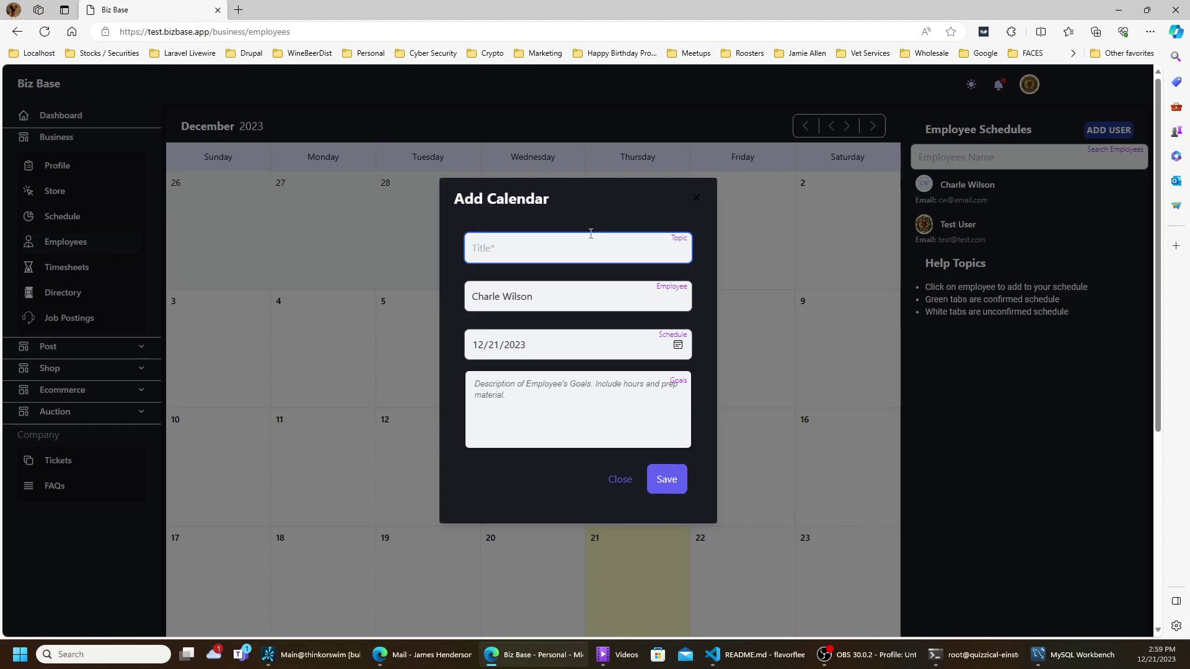
type("Dance Combo")
left_click(538, 429)
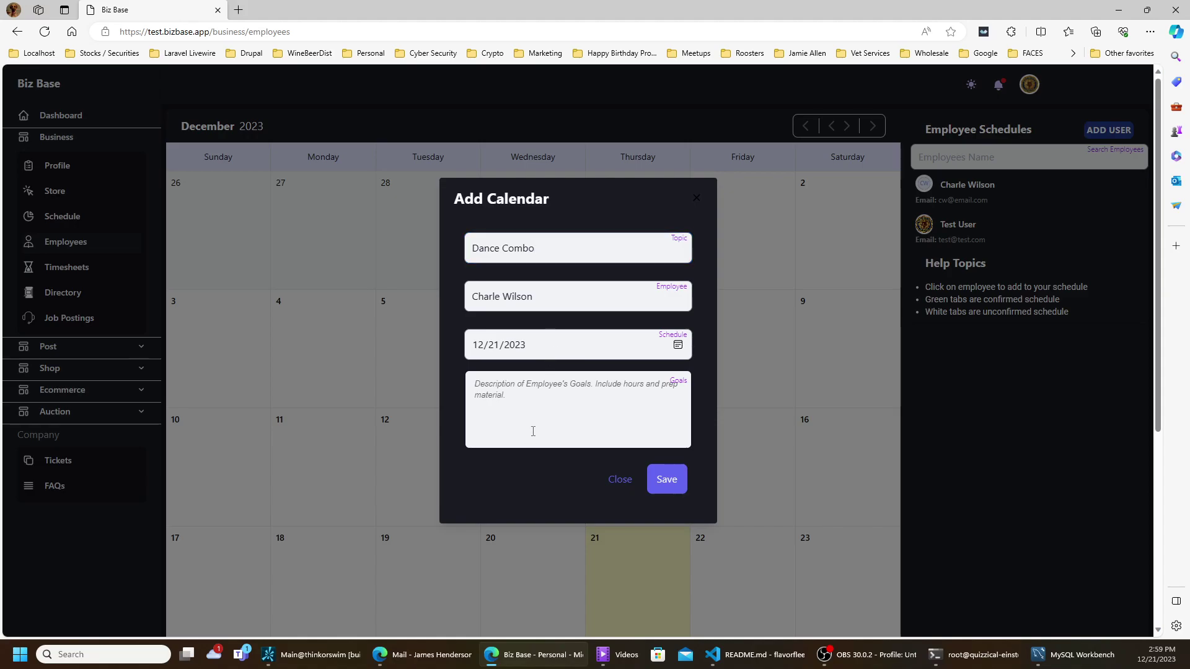
type("Fight")
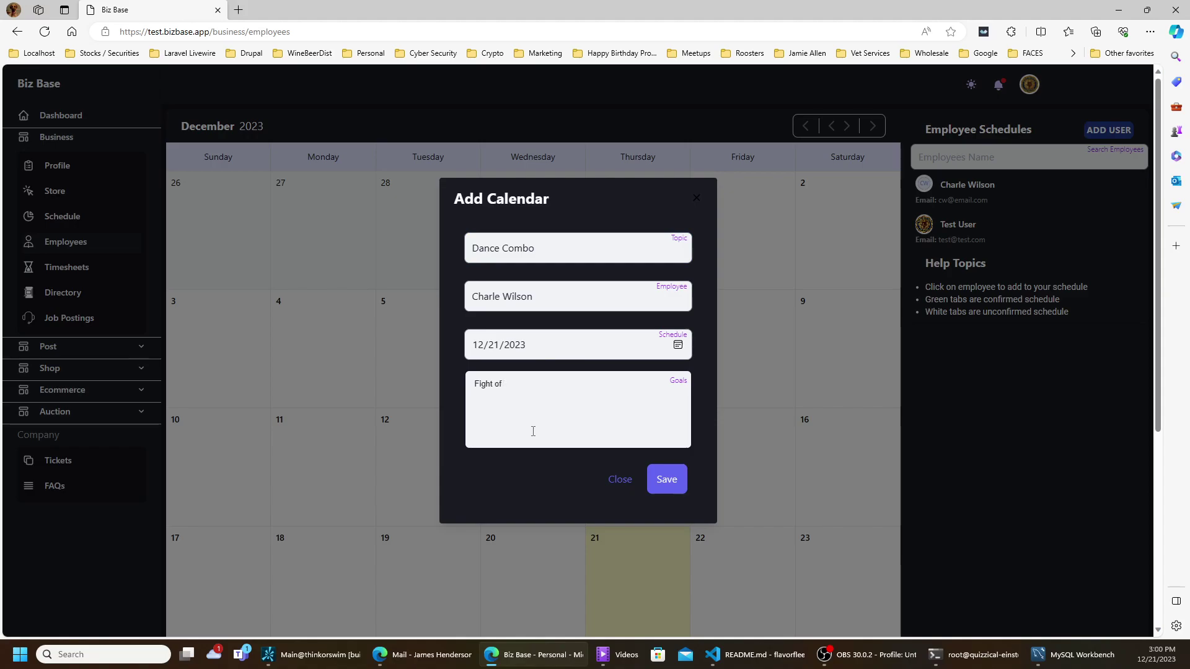
type("of on dance")
left_click(659, 482)
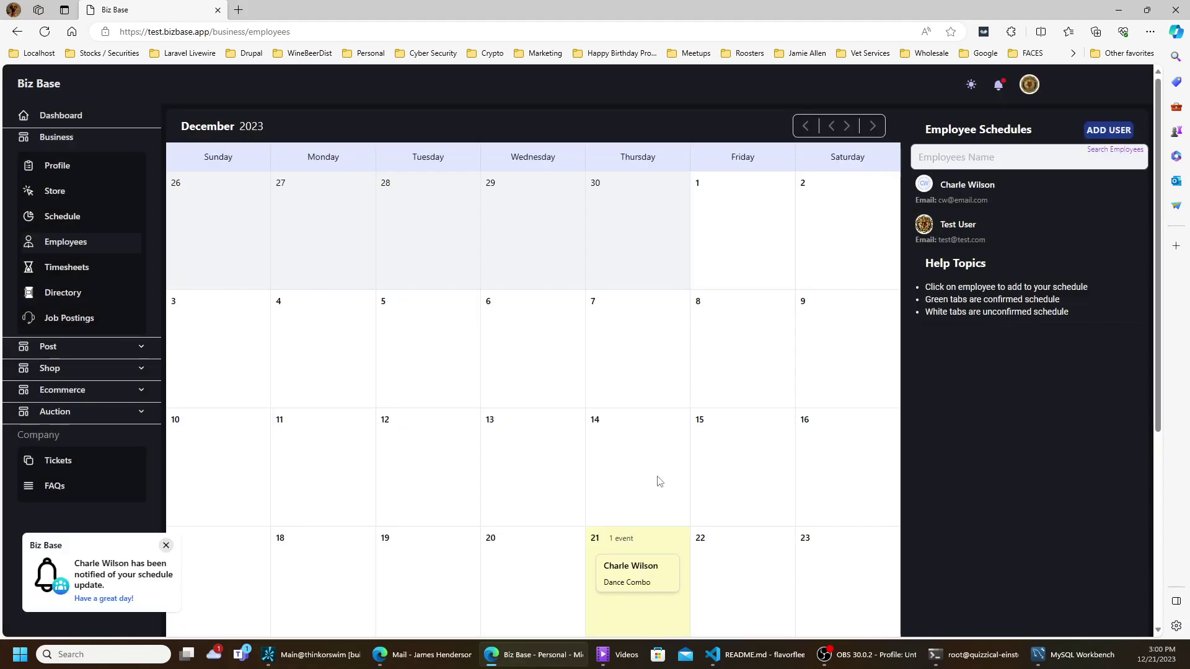
- Start a December 22 entry with the employee's name as title and employee, then close it unsaved
scroll(647, 471, "down", 3)
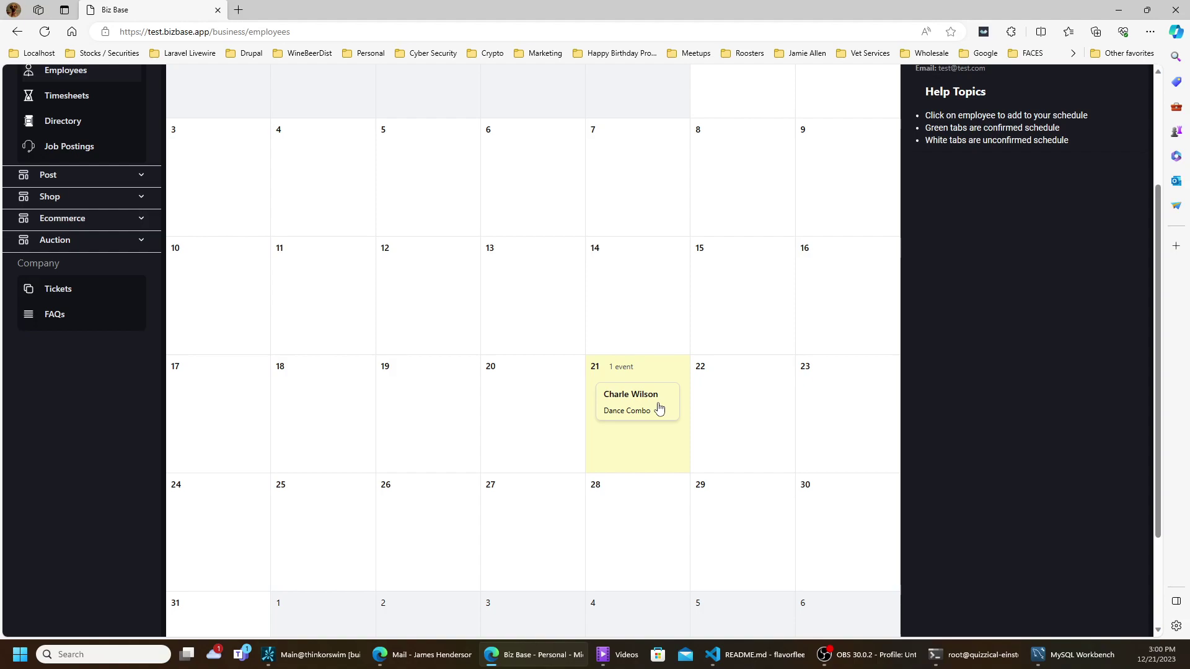
left_click(757, 416)
left_click(574, 256)
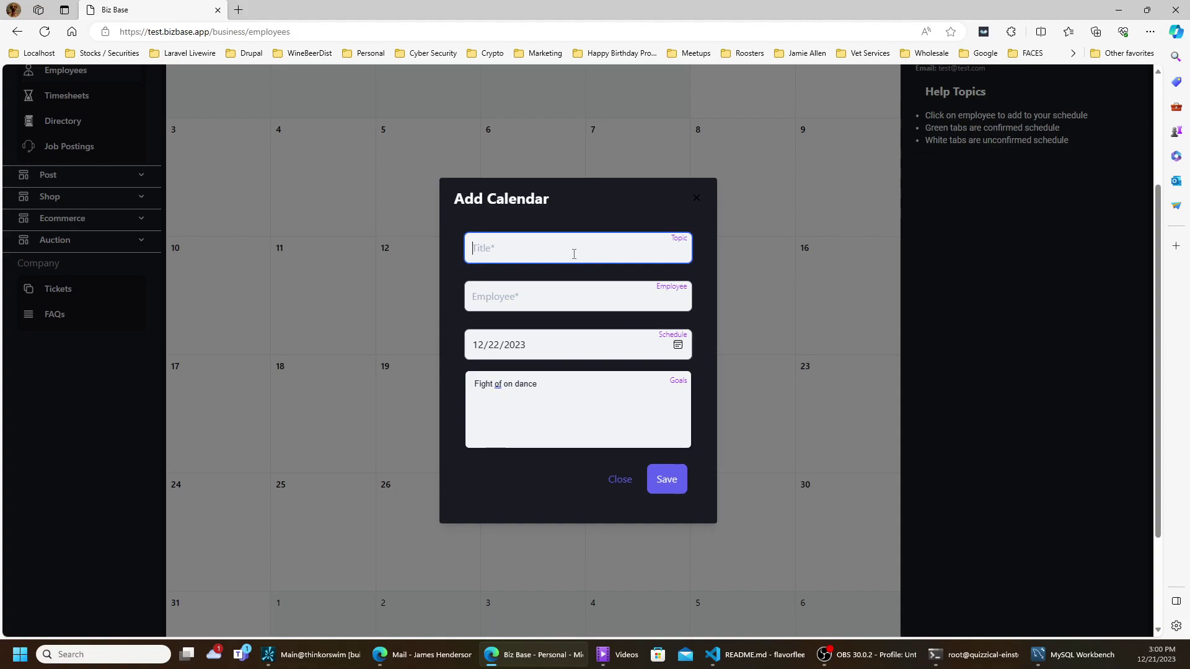
left_click_drag(551, 248, 466, 251)
key("ctrl+c")
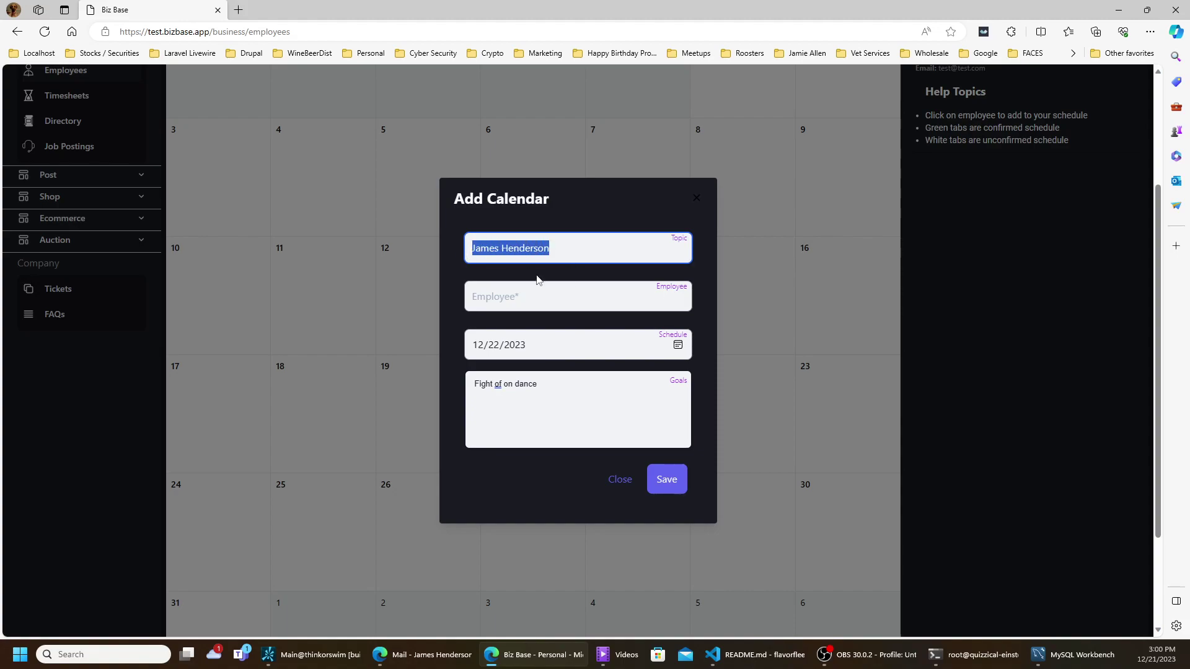
left_click(607, 292)
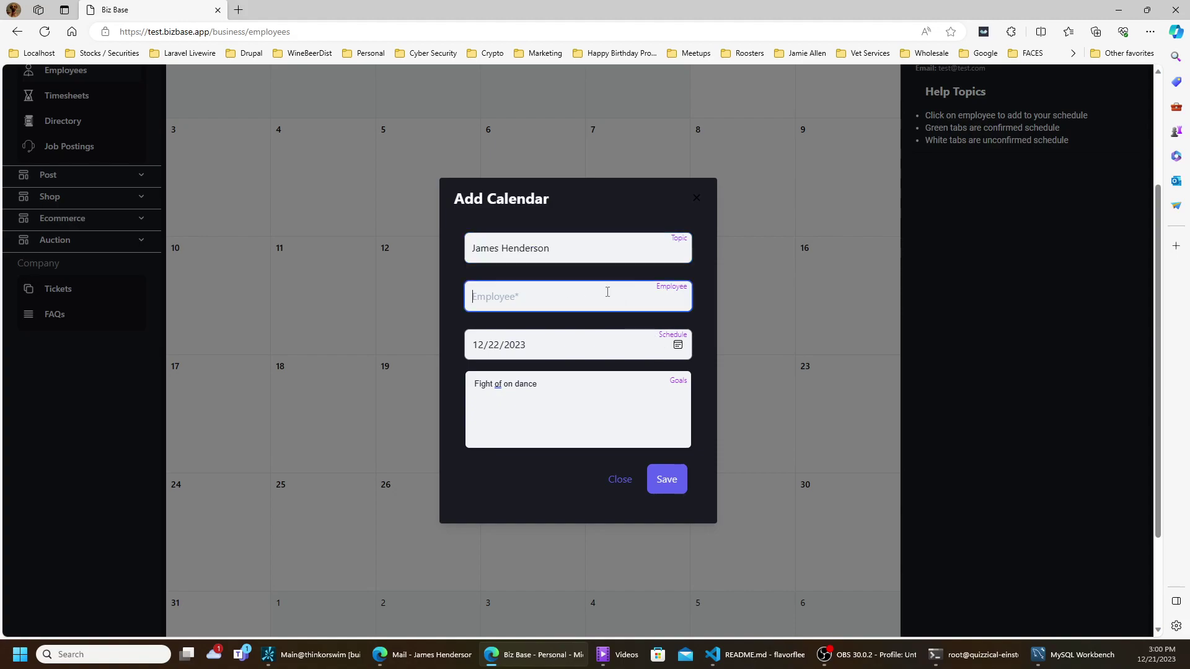
key("ctrl+v")
left_click(587, 405)
left_click_drag(580, 385, 434, 373)
left_click(434, 373)
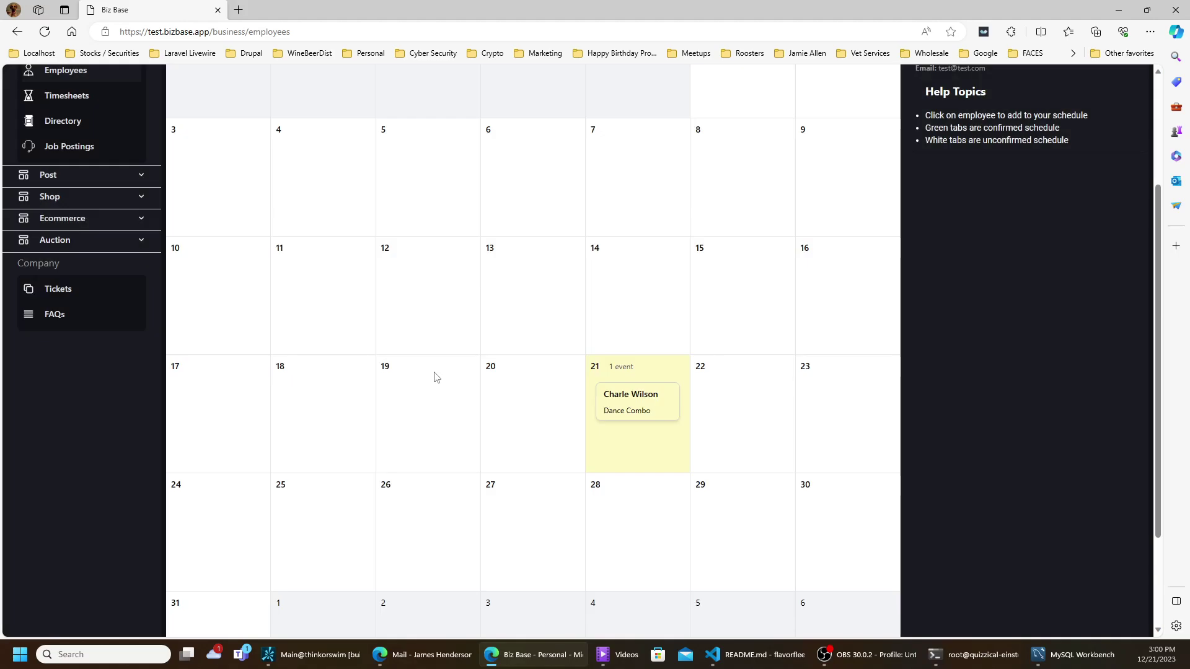
scroll(767, 265, "up", 3)
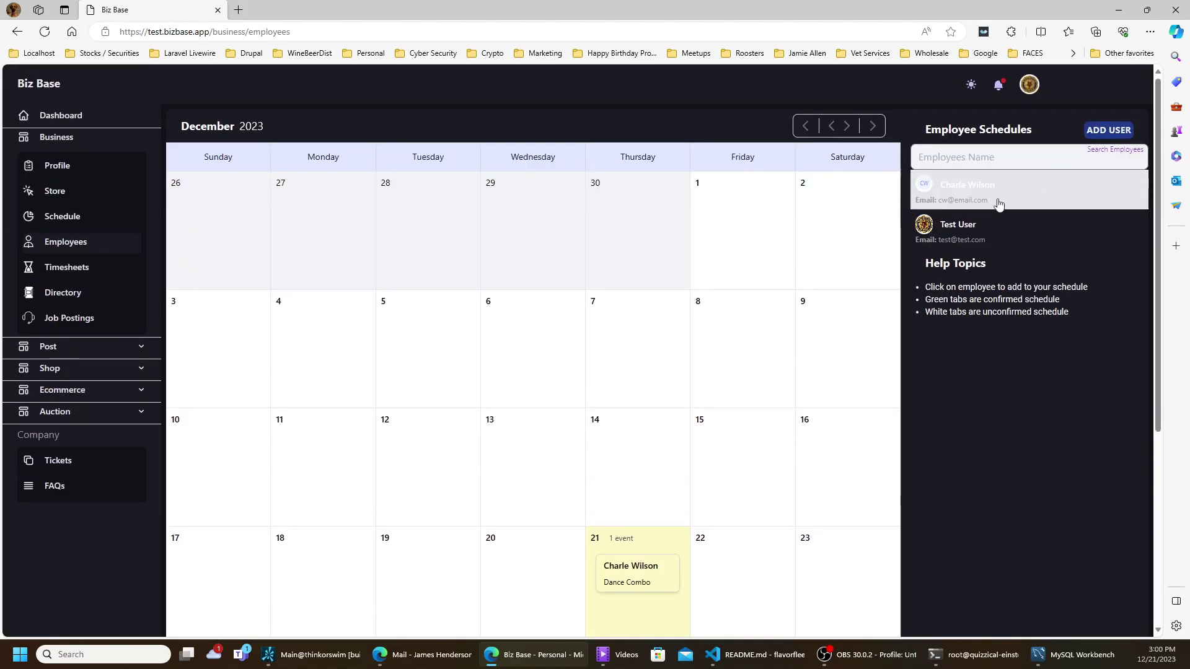
- Create the December 22 entry with the employee's name and goals 'Programming from 3PM to 5PM', and save
left_click(721, 596)
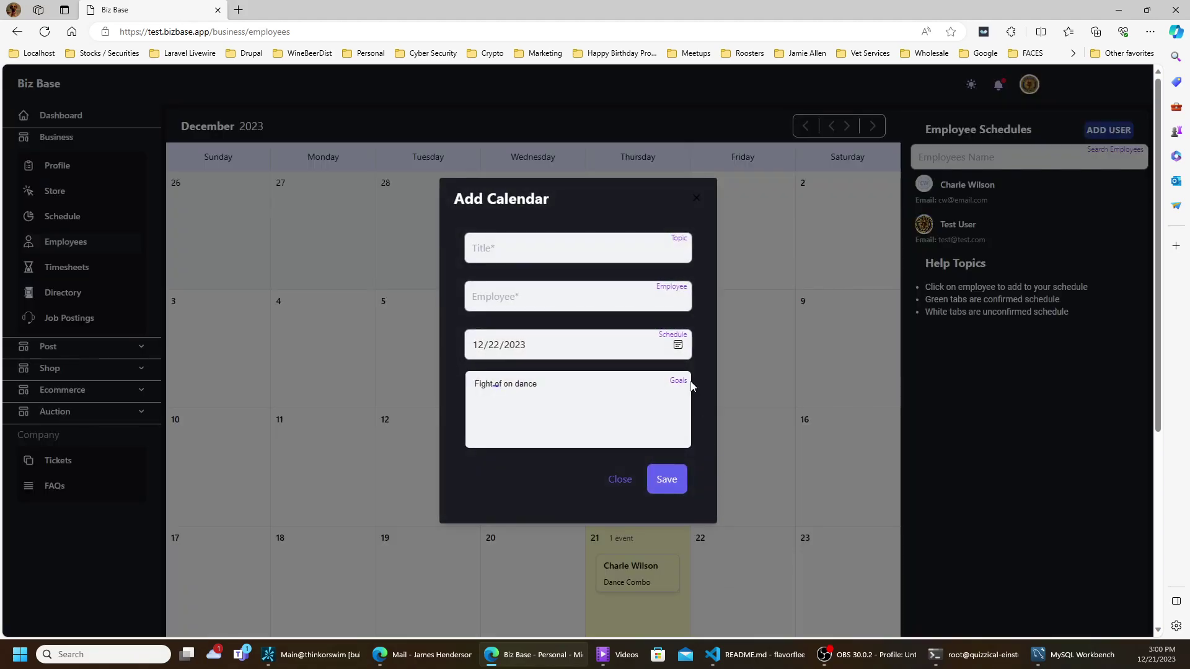
left_click(627, 246)
key("ctrl+v")
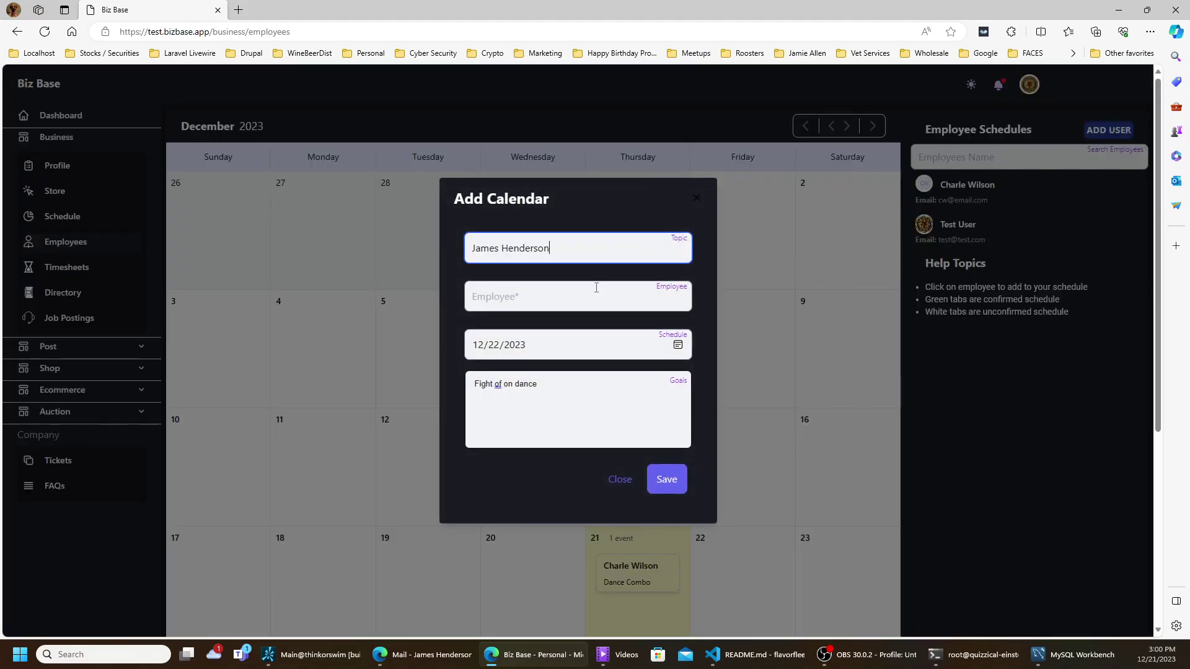
left_click(596, 289)
key("ctrl+v")
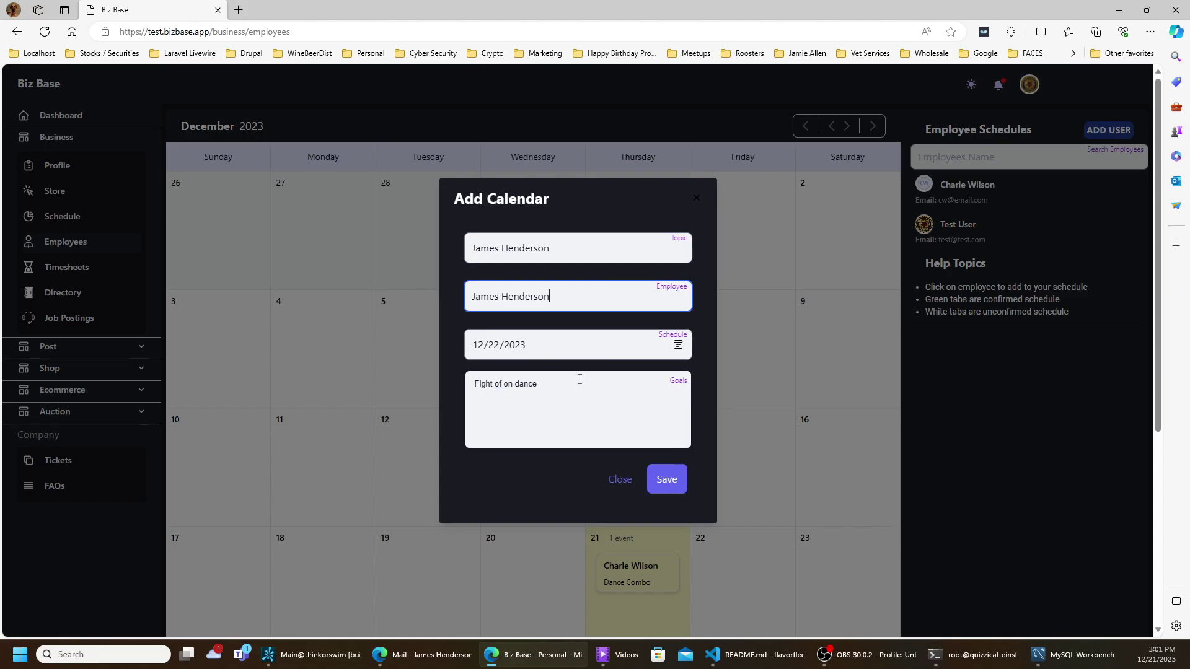
left_click_drag(550, 384, 494, 387)
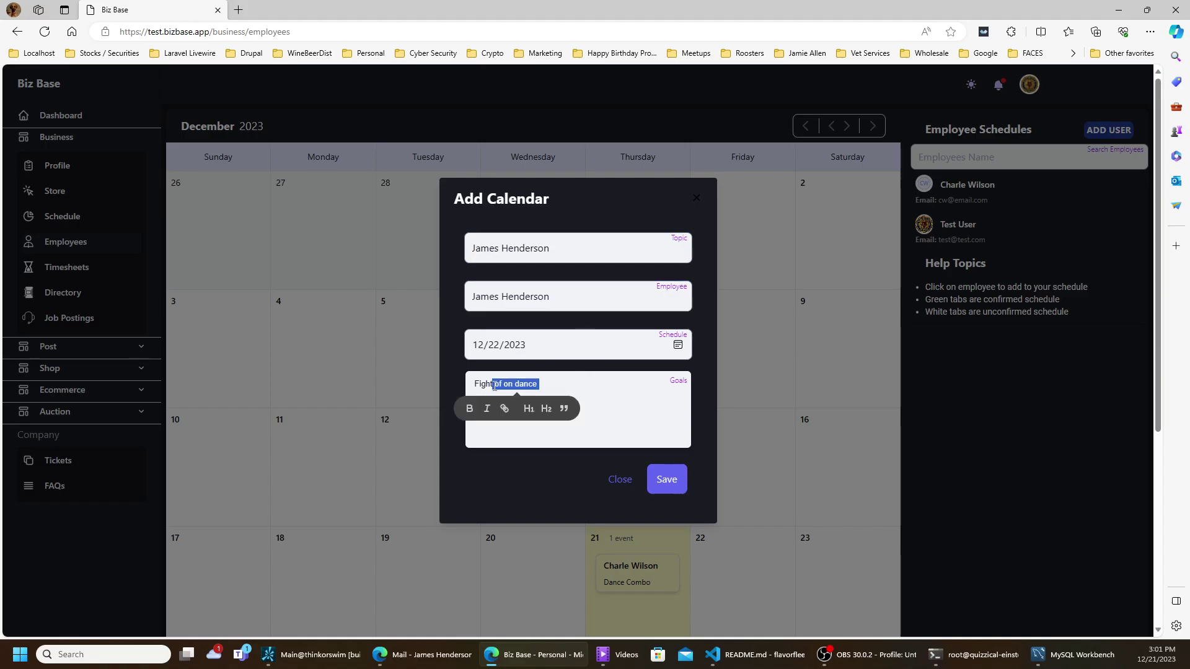
key("BackSpace")
key("BackSpace")
key("BackSpace")
key("BackSpace")
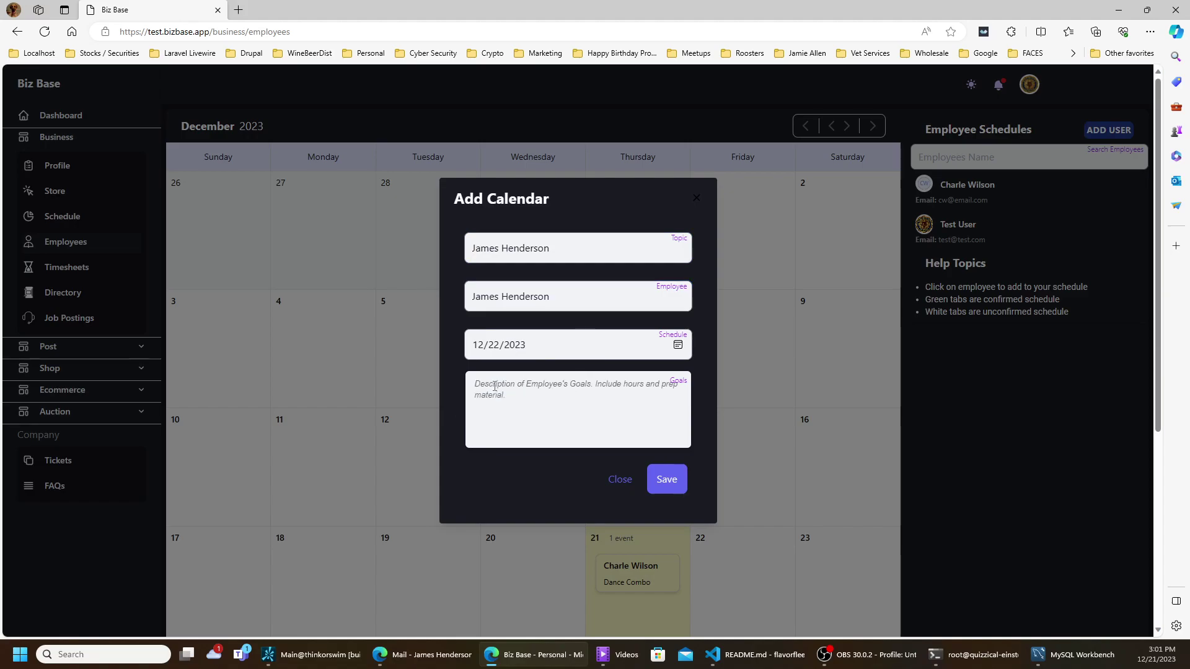
type("Pro")
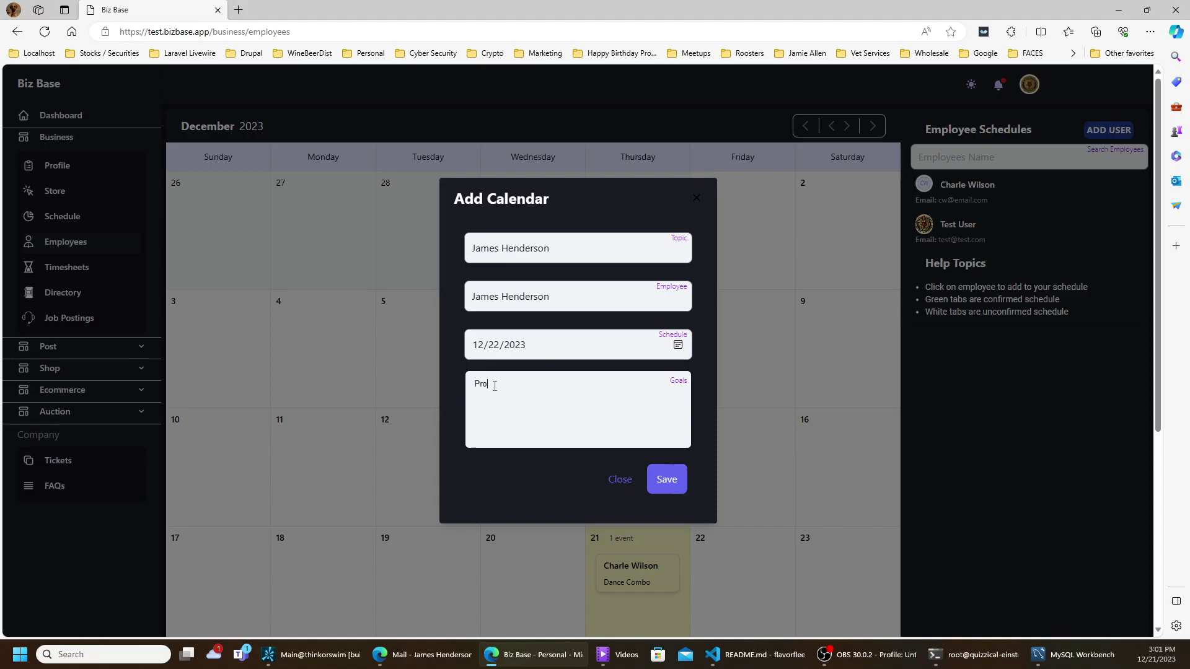
type("gramming from 3PM to 5P")
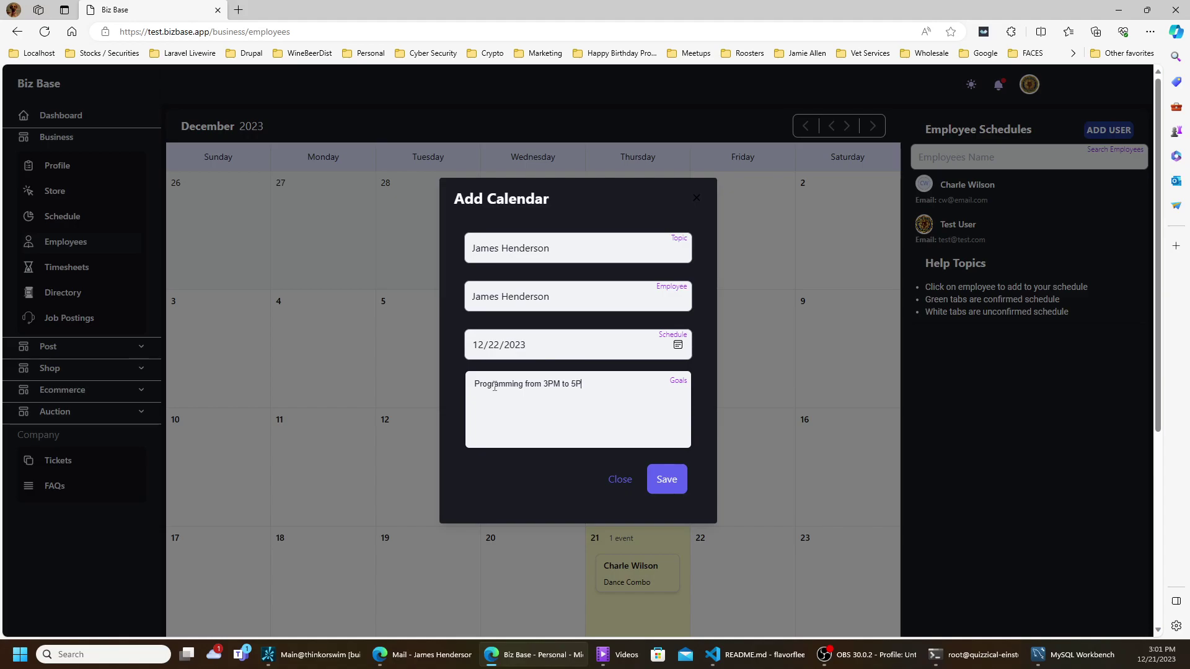
type("M")
left_click(658, 488)
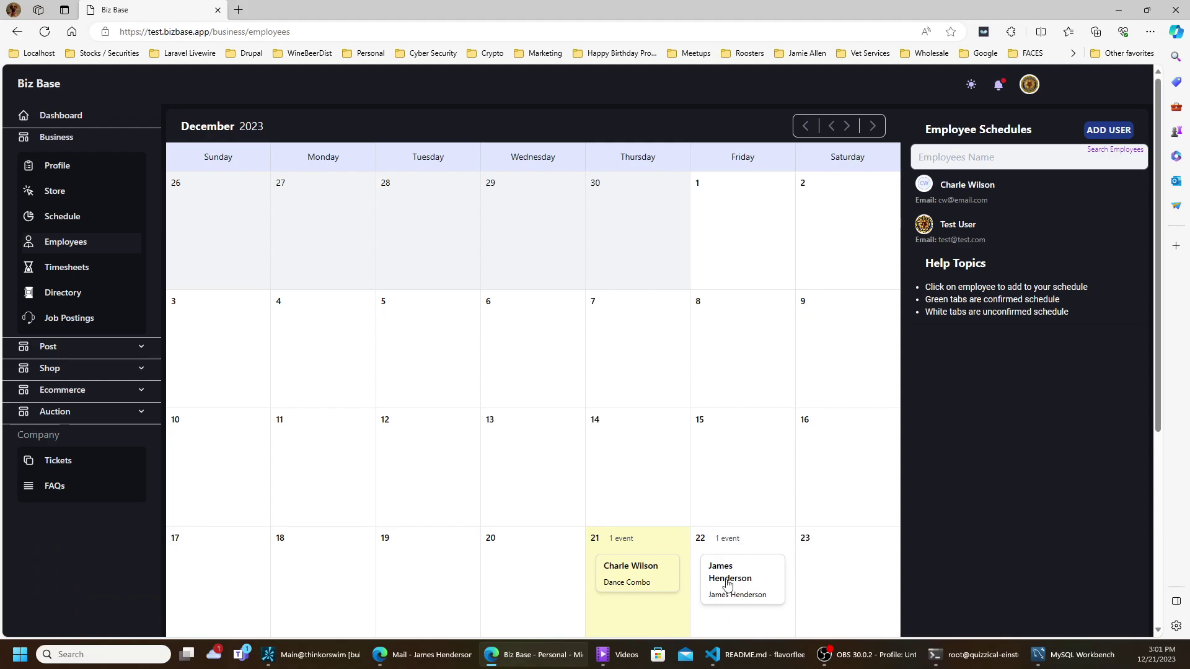
- Reopen the December 22 event in Edit Calendar and update it without changes
left_click(728, 583)
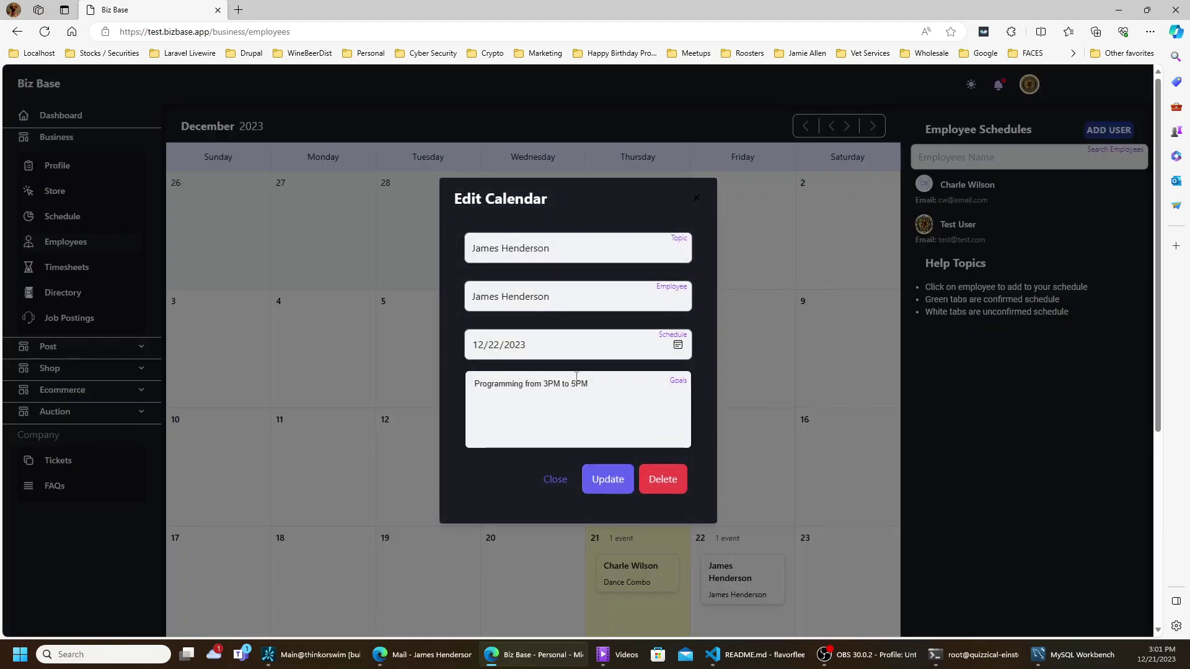
left_click(595, 477)
scroll(596, 477, "down", 4)
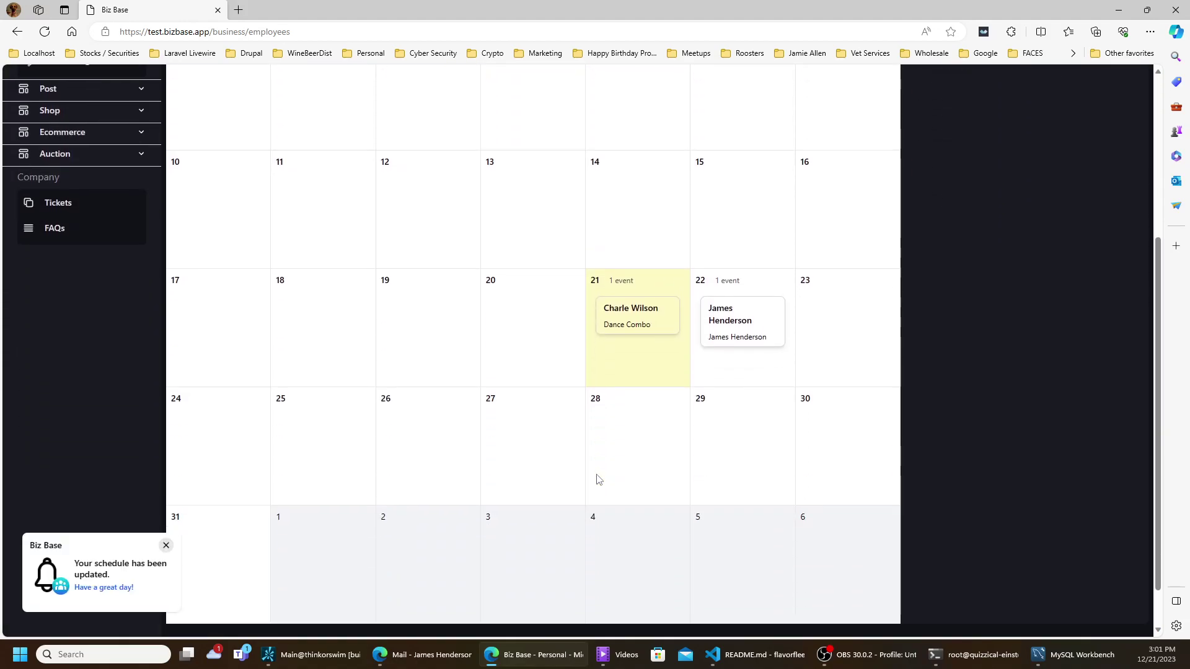
scroll(439, 404, "up", 4)
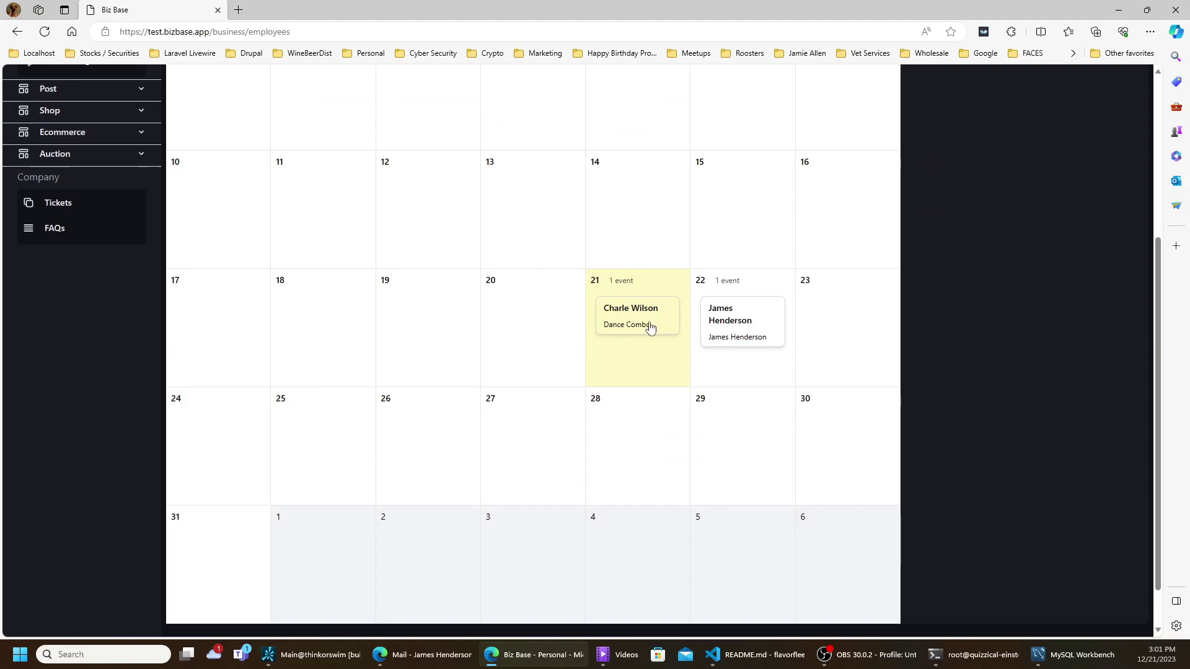
- Drag the Dance Combo event to December 27 and the December 22 event onto December 21
left_click_drag(649, 324, 639, 332)
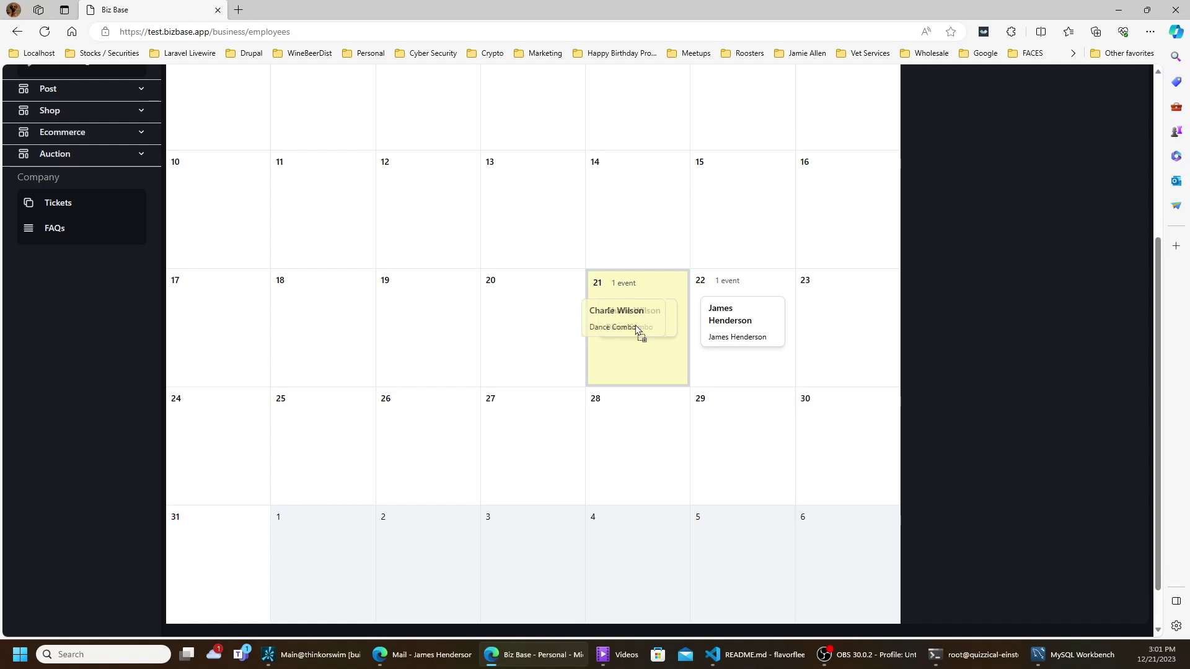
left_click_drag(636, 328, 567, 399)
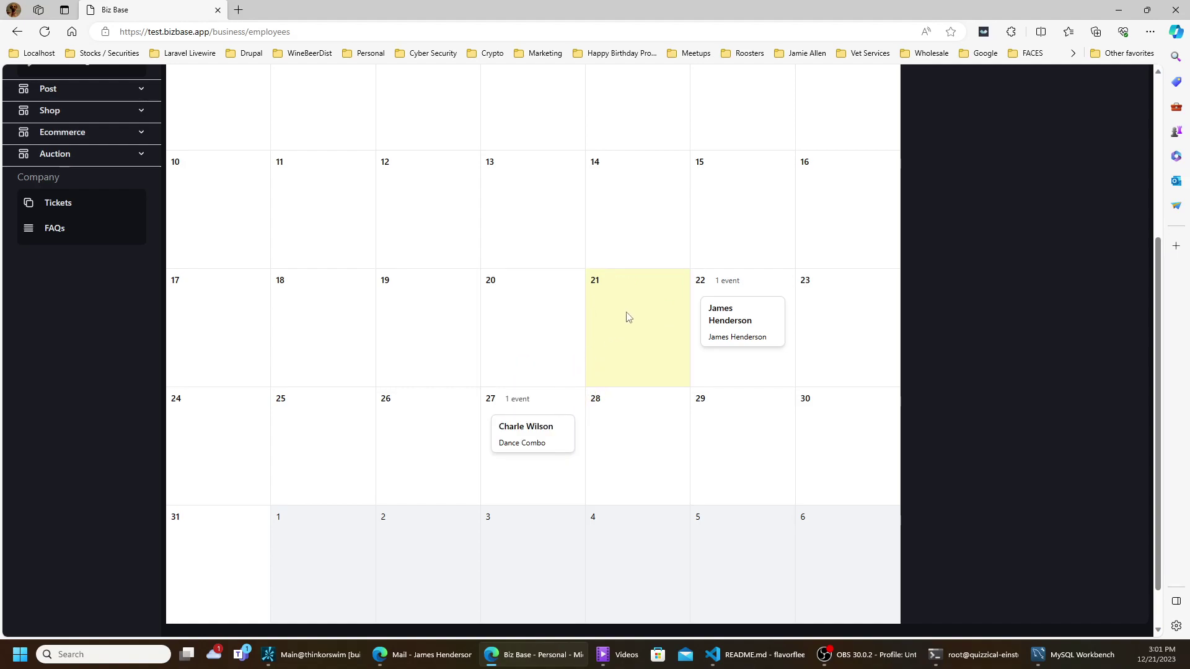
left_click_drag(752, 337, 664, 317)
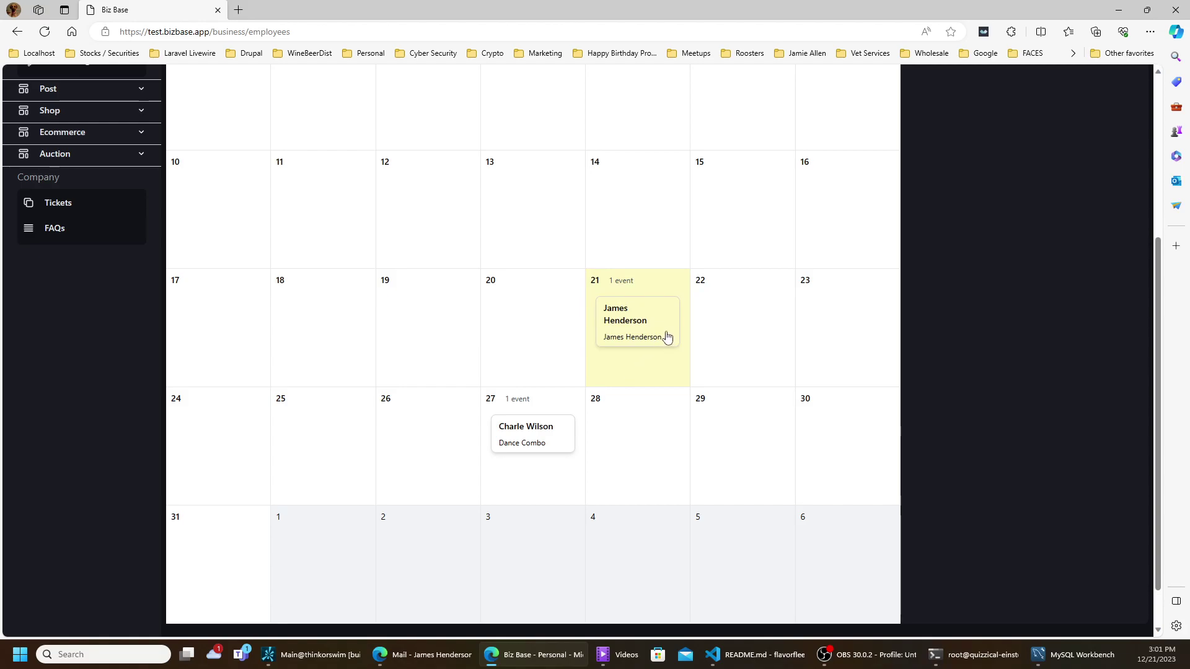
scroll(669, 335, "up", 4)
scroll(666, 333, "down", 1)
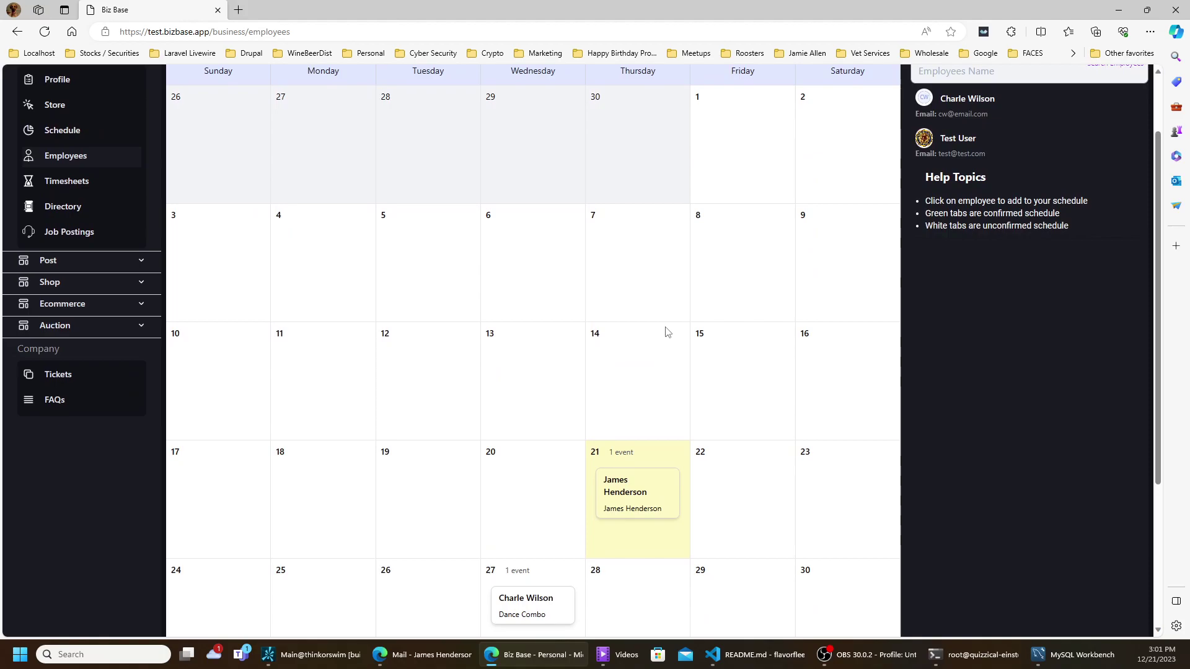
scroll(667, 333, "up", 1)
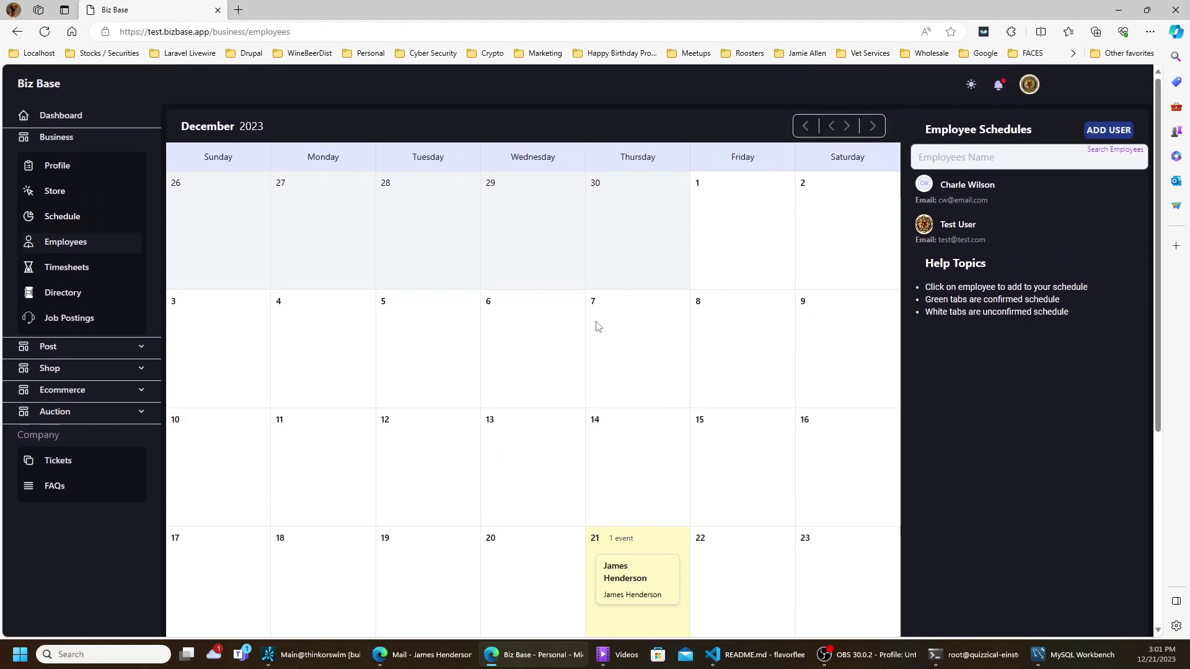
- Go to Timesheets, start and discard a new timesheet, then return to the Dashboard
left_click(77, 275)
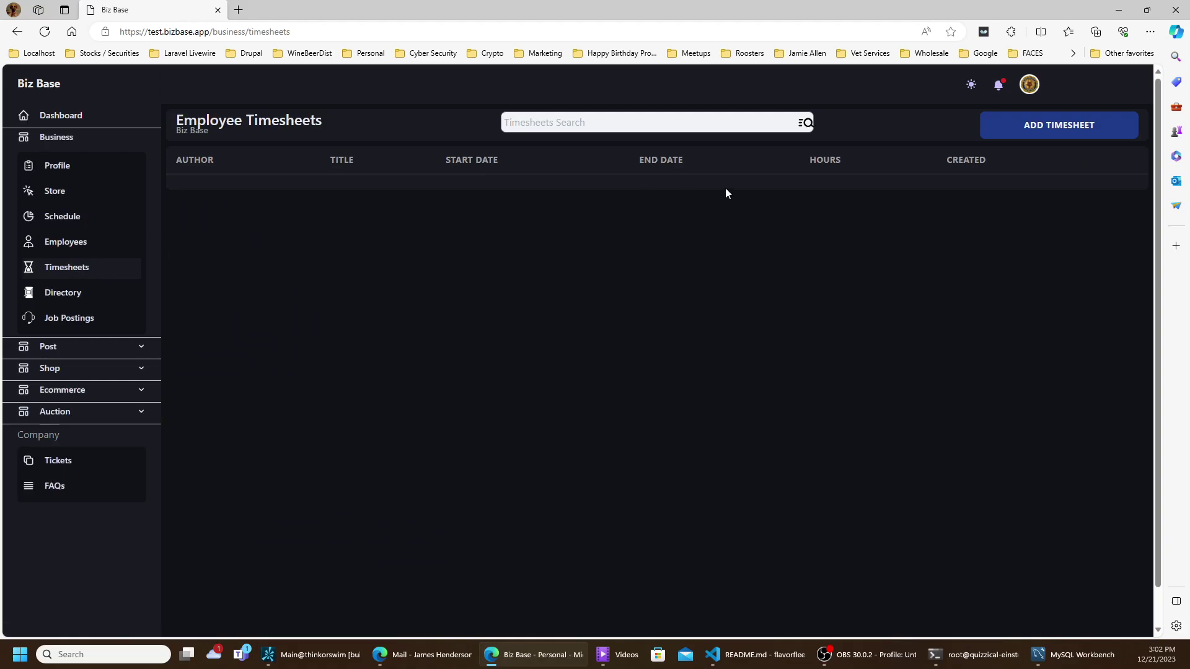
left_click(1009, 139)
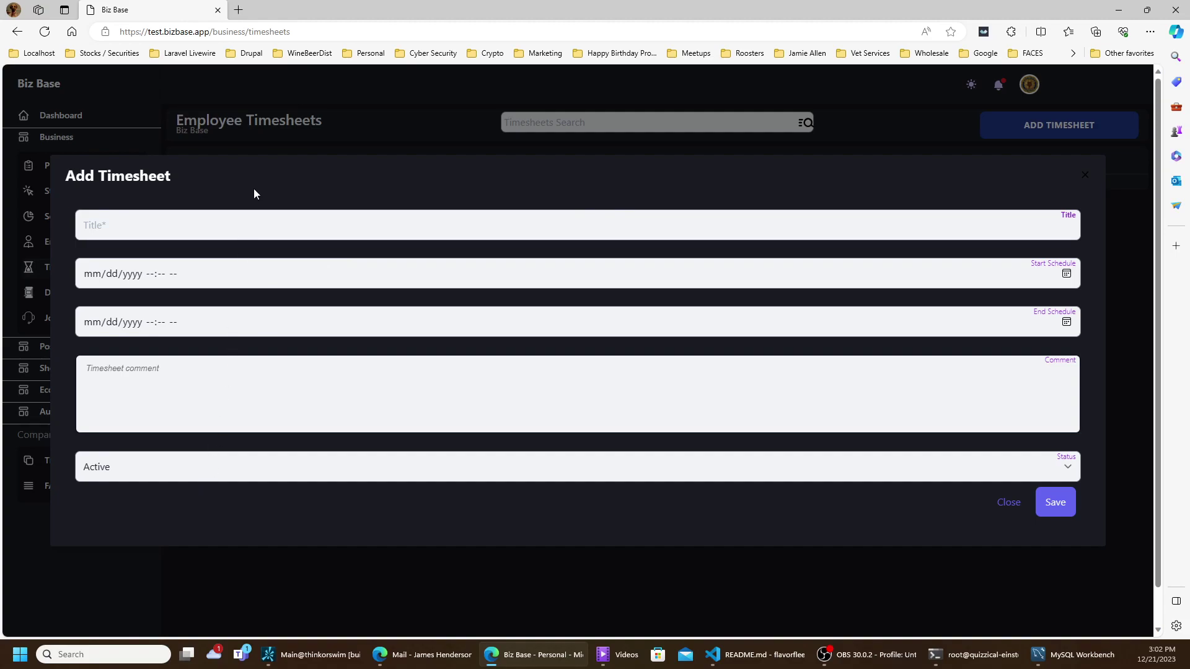
left_click(1008, 507)
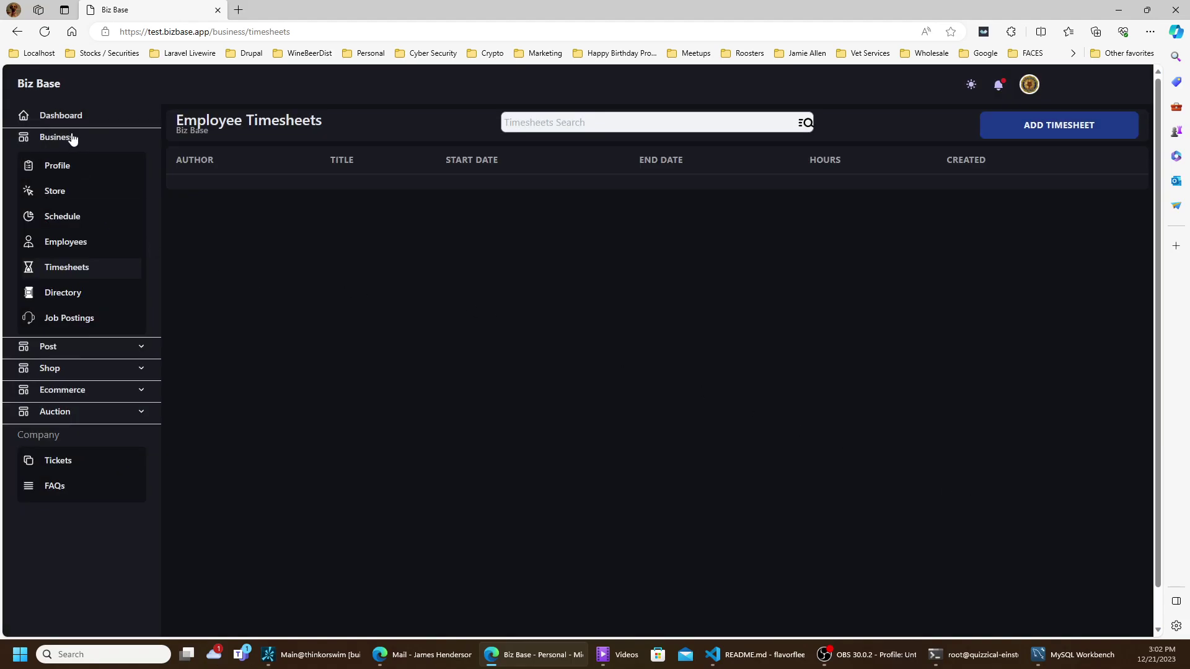
left_click(66, 117)
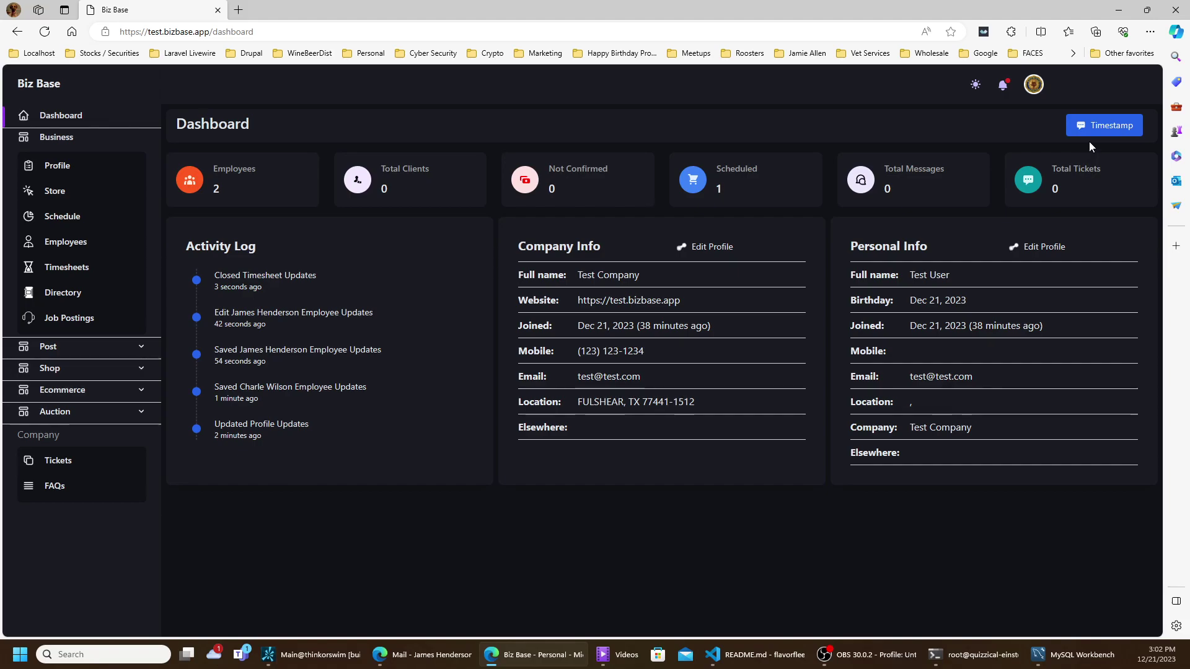
- Run the Timestamp timer for about 10 seconds, then view the new entry in Timesheets
left_click(1108, 127)
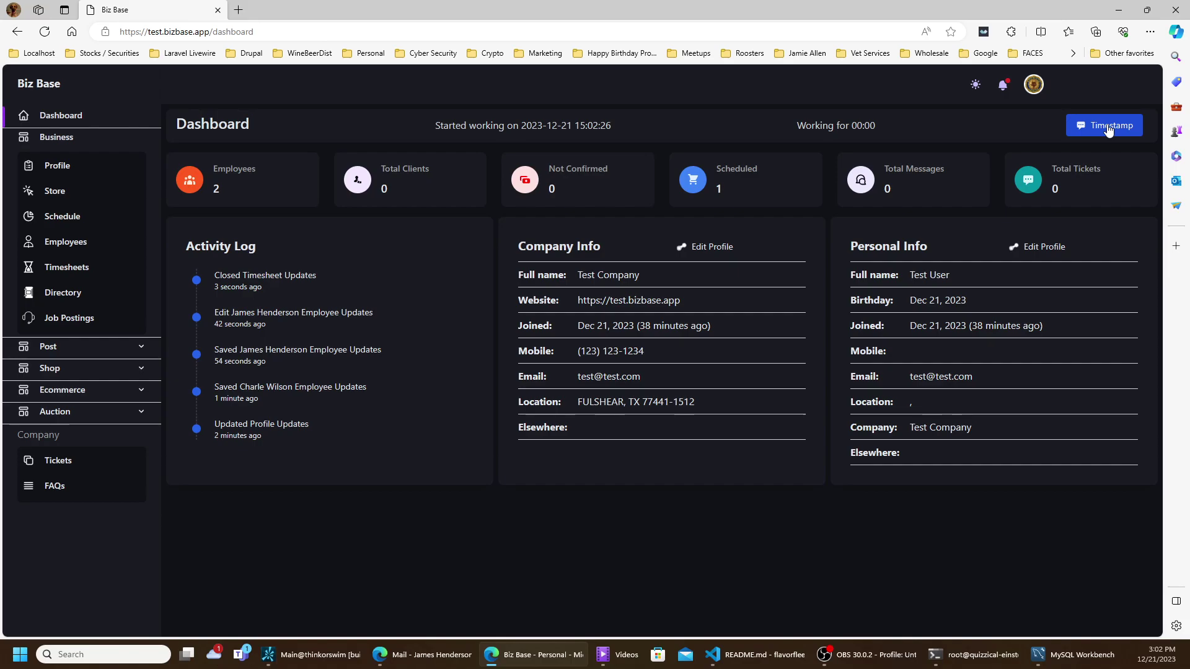
left_click(1109, 128)
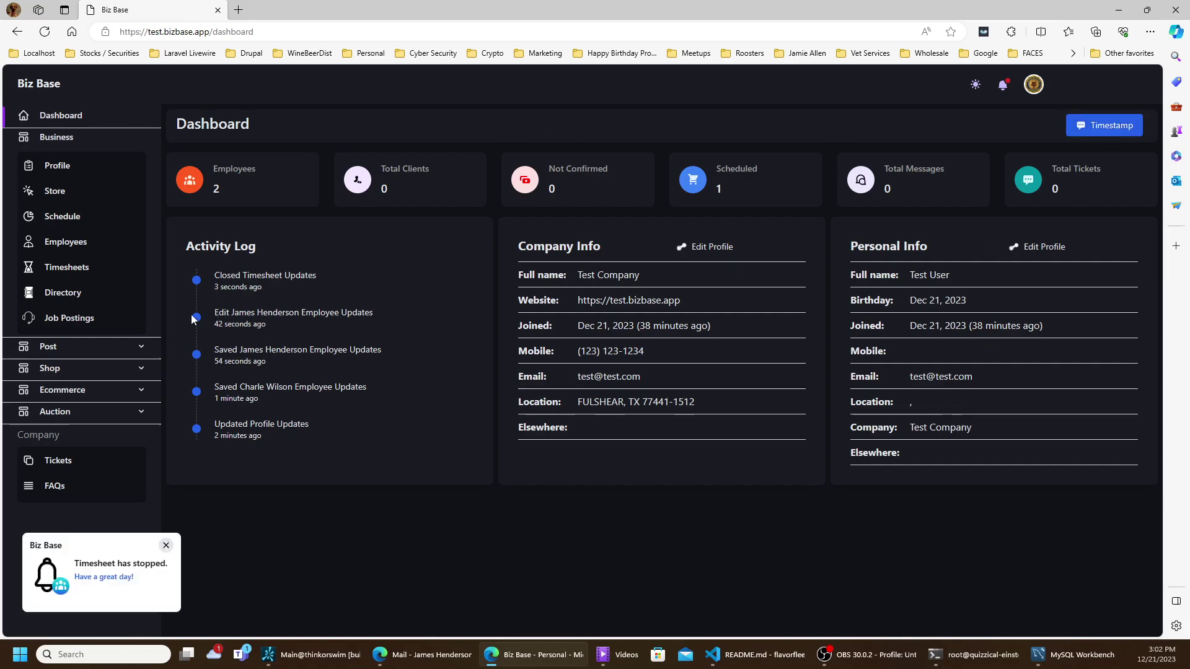
left_click(70, 269)
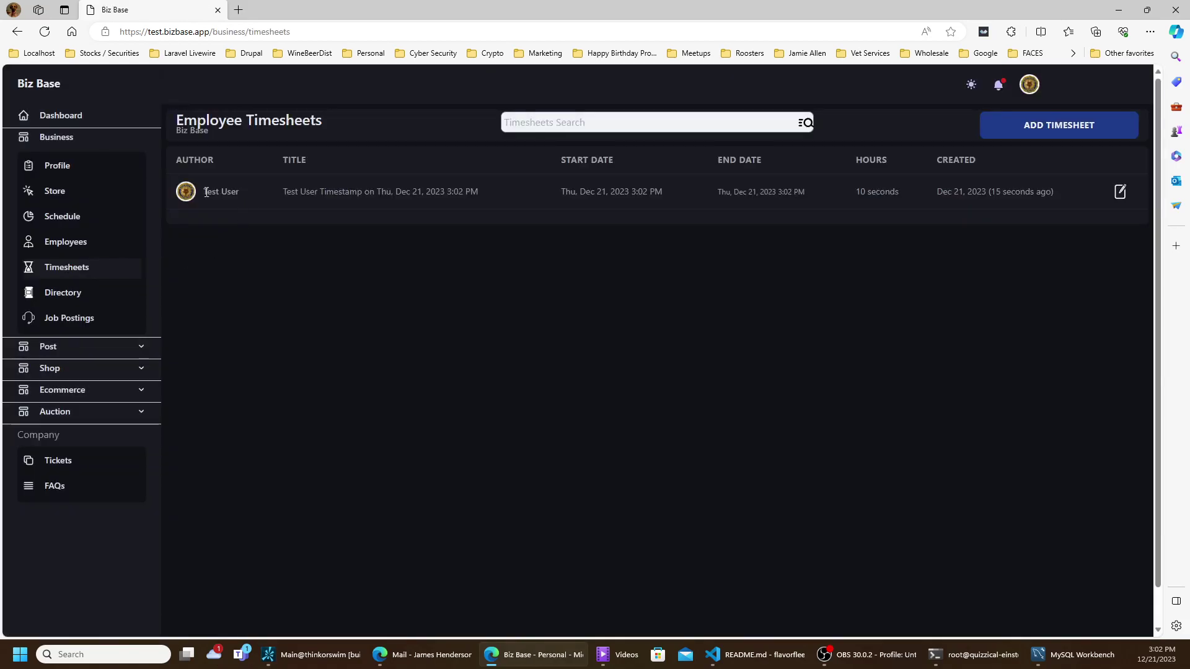
- Review the timestamp entry's author, title and creation date, then open it in Edit Timesheet
left_click_drag(205, 193, 243, 195)
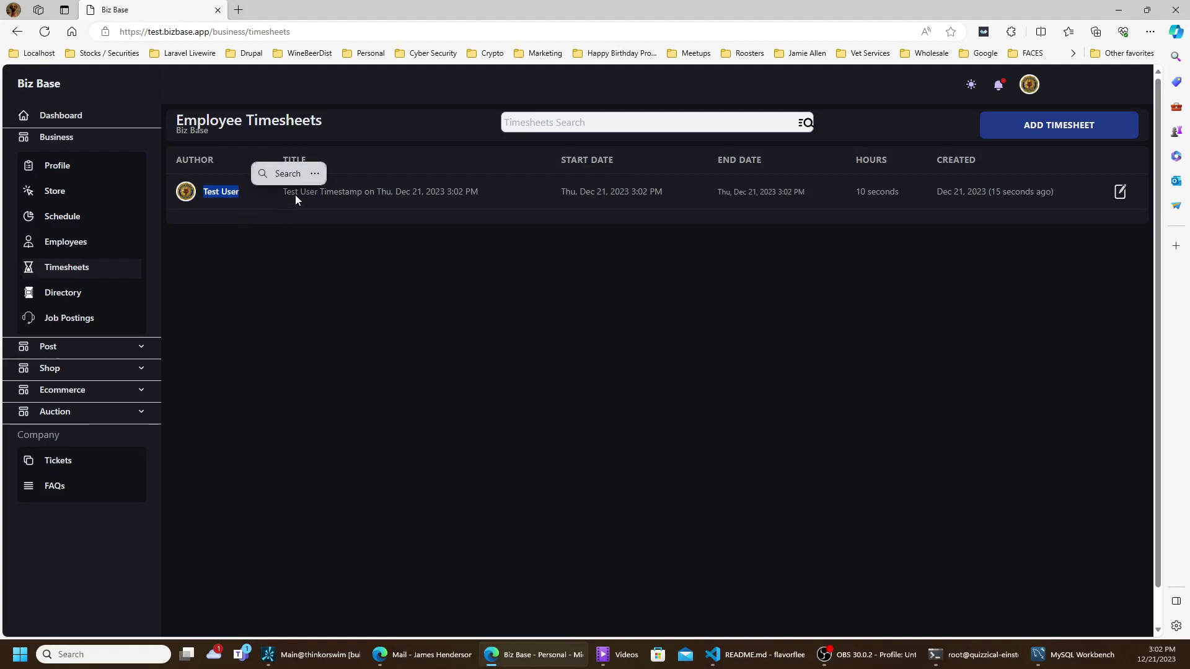
left_click_drag(315, 193, 492, 195)
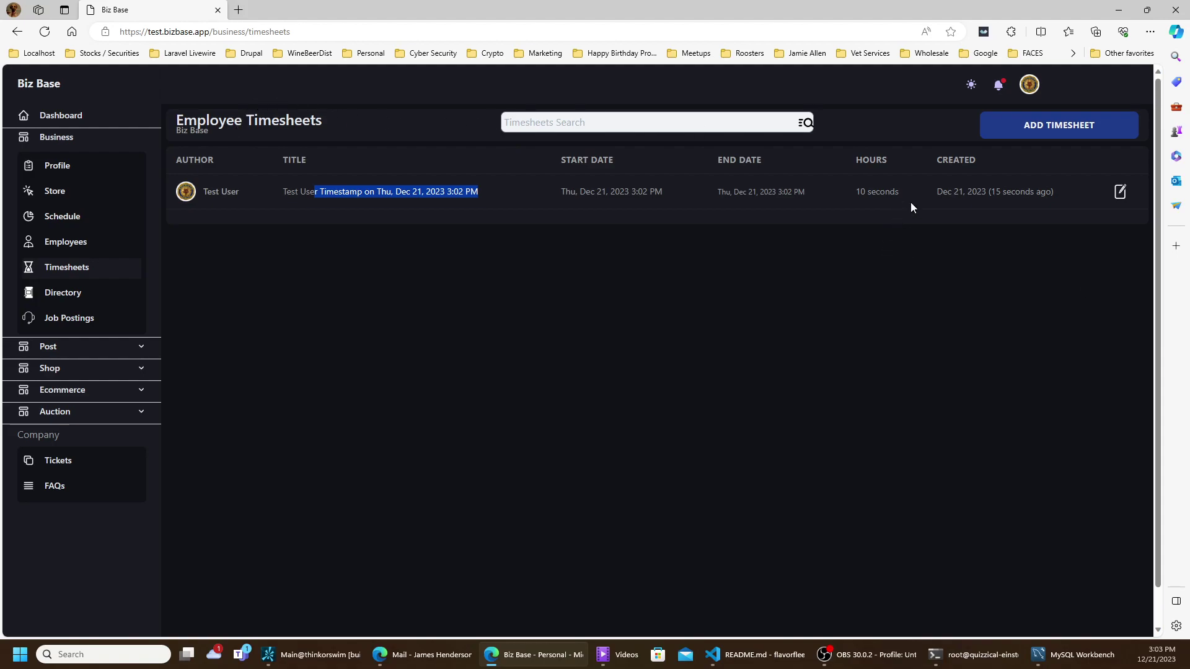
left_click_drag(947, 193, 1055, 192)
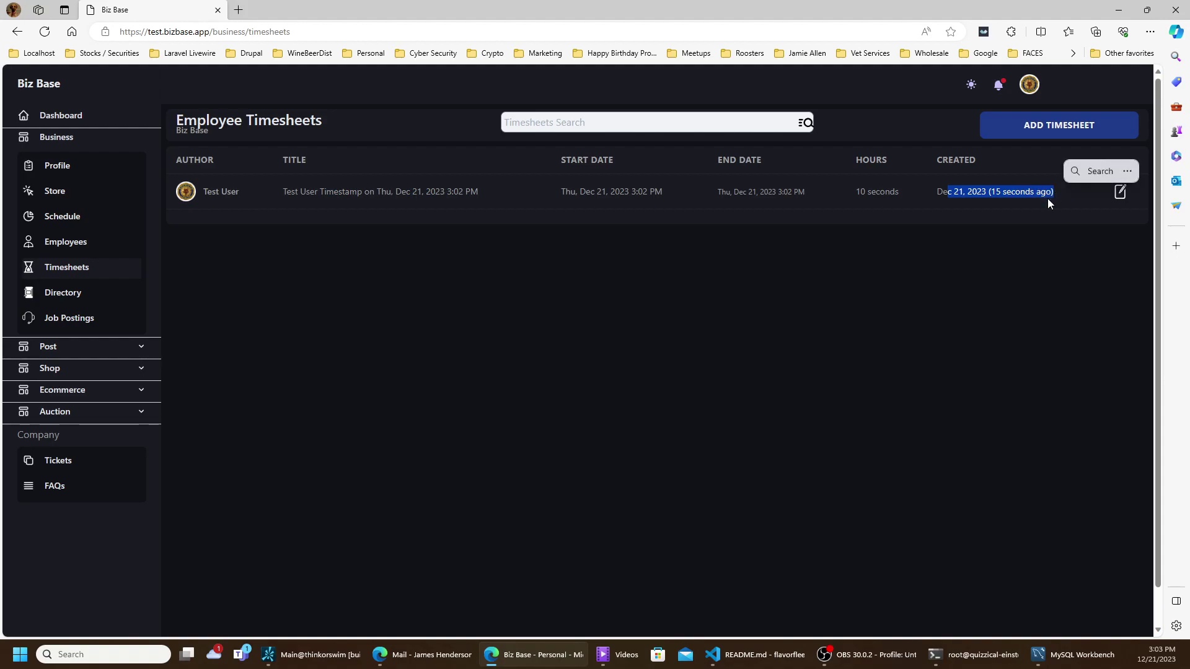
left_click(1120, 193)
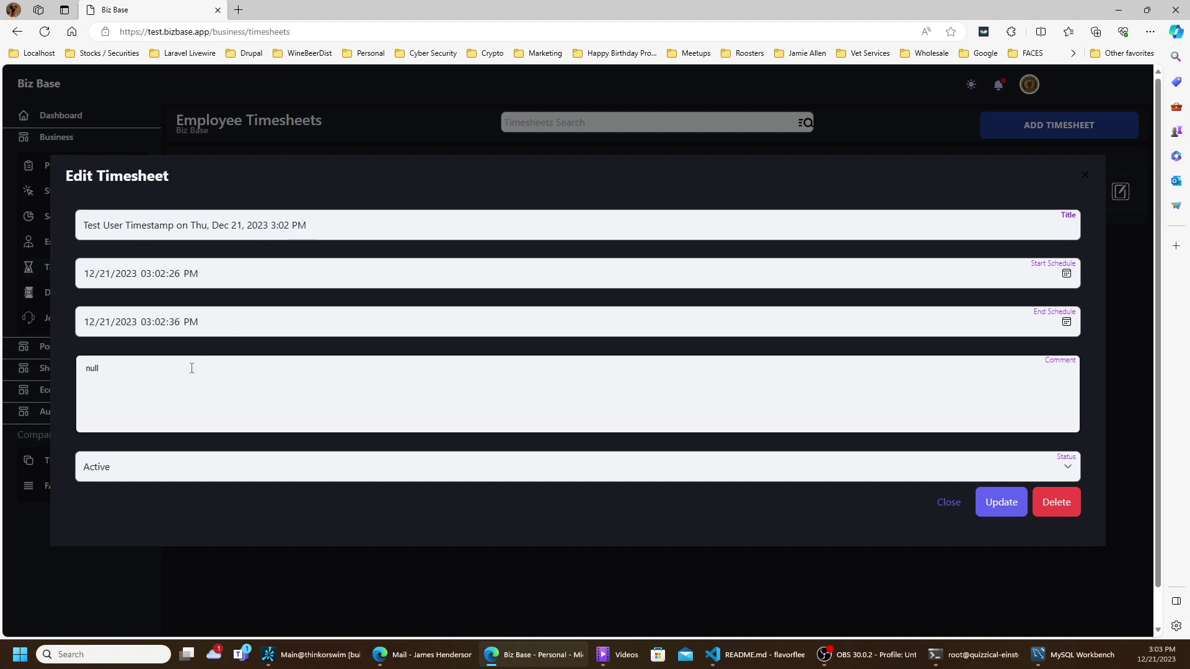
- Replace the null comment with 'He added a ; to a js line', update, then reopen and update again
left_click(172, 385)
left_click_drag(172, 385, 84, 369)
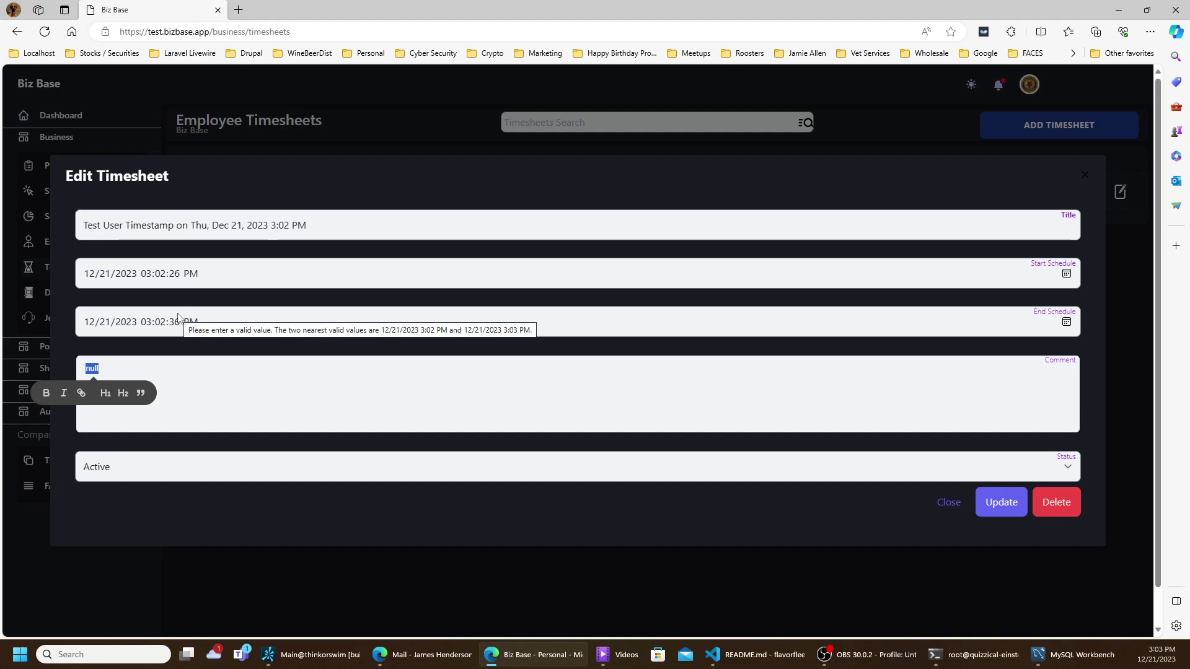
type("He")
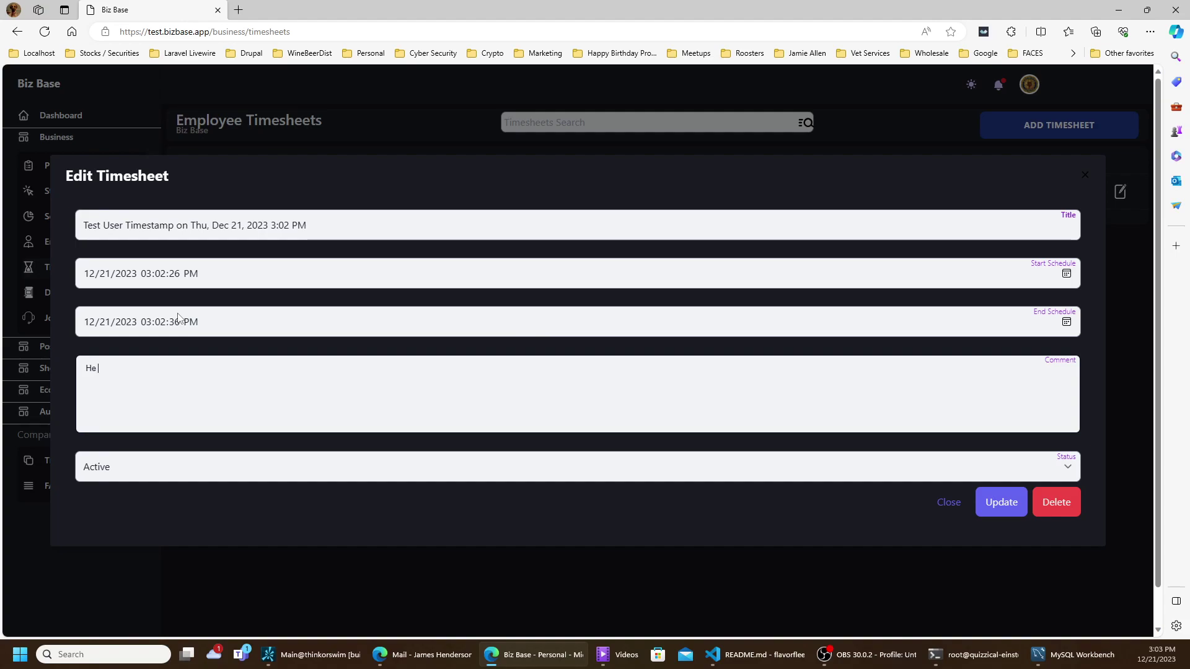
type(" added a")
type(" ;")
type(" to the")
key("BackSpace")
key("BackSpace")
key("BackSpace")
type("a ")
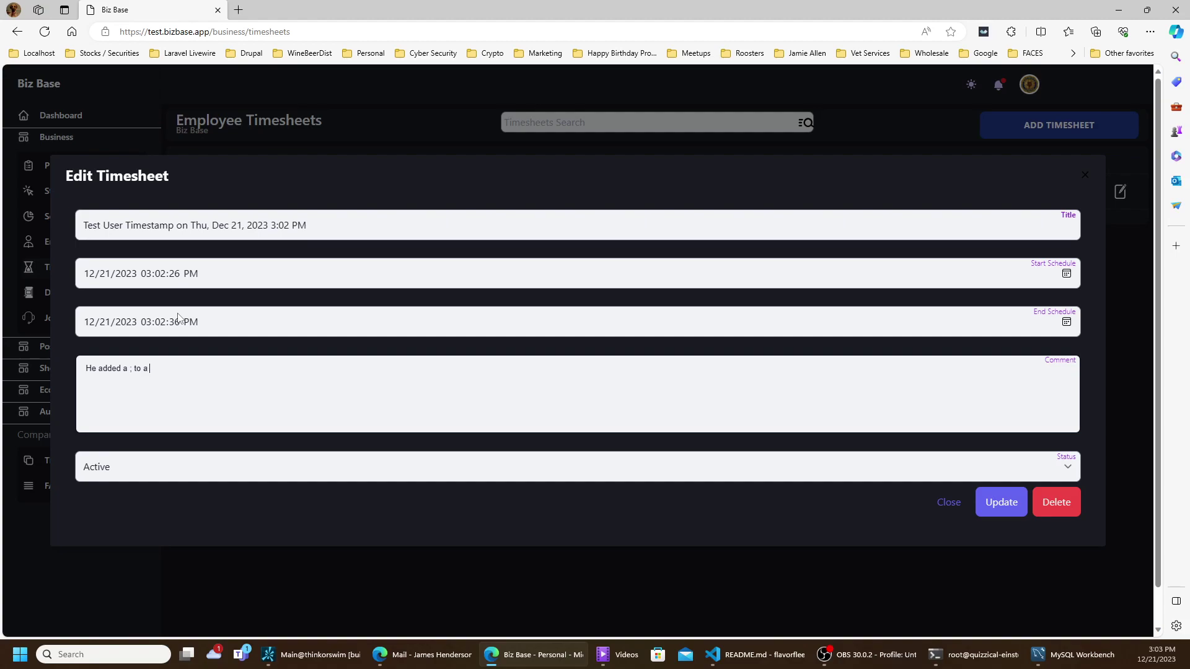
type("js line")
left_click(994, 499)
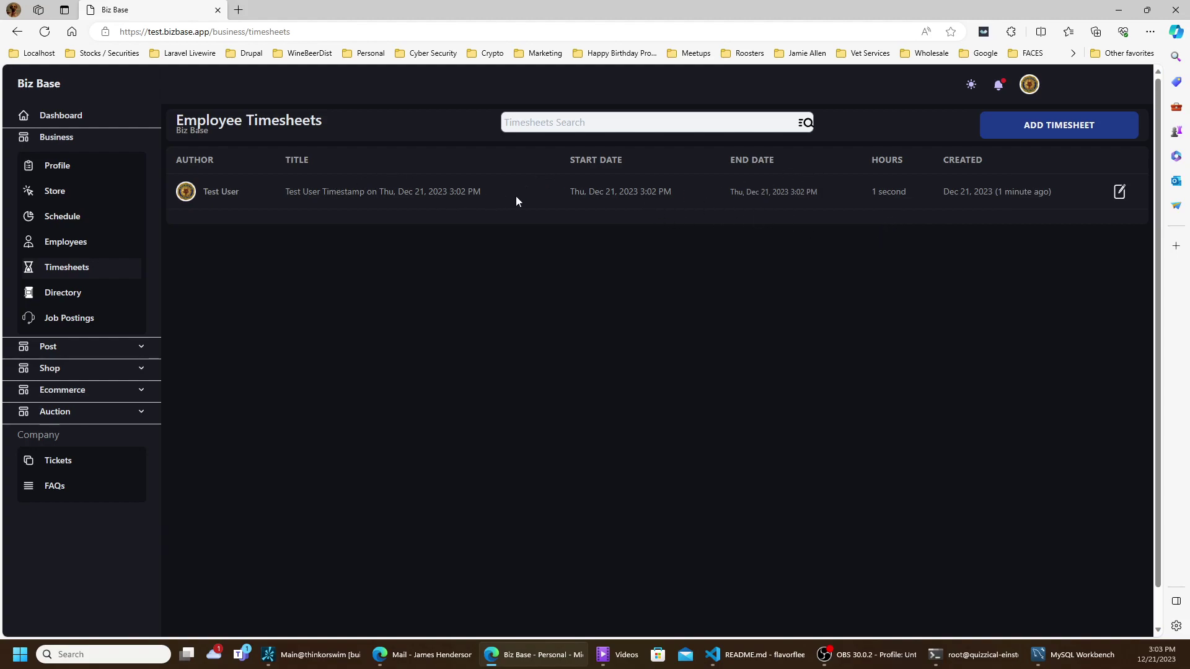
left_click(1119, 191)
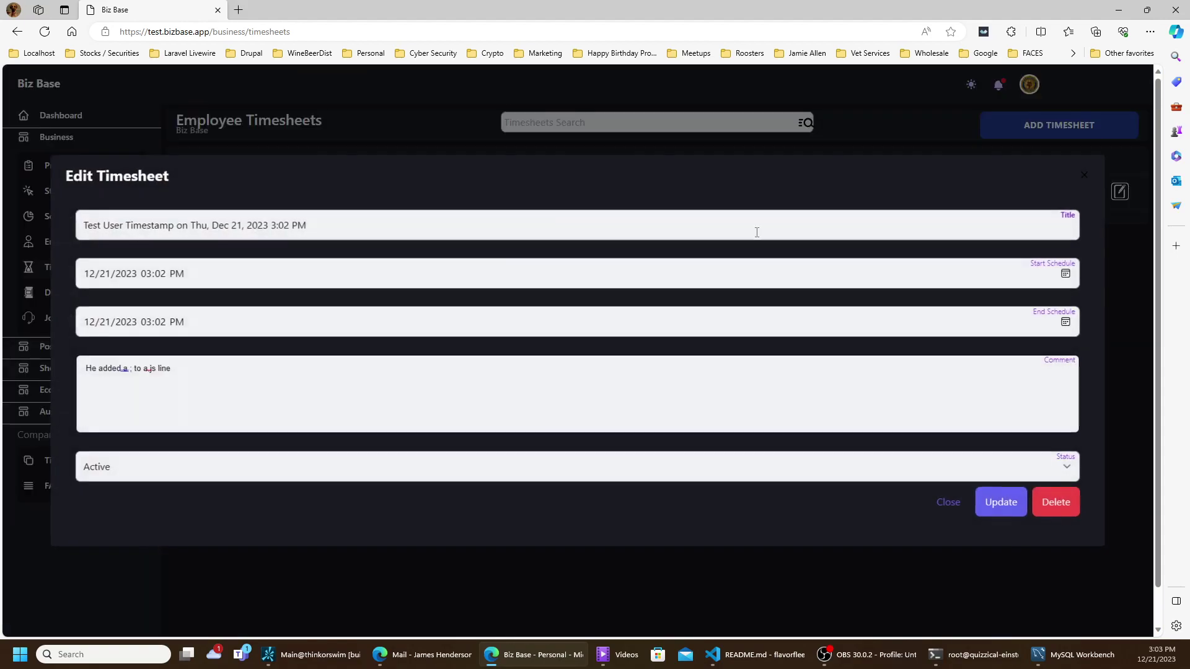
left_click(998, 502)
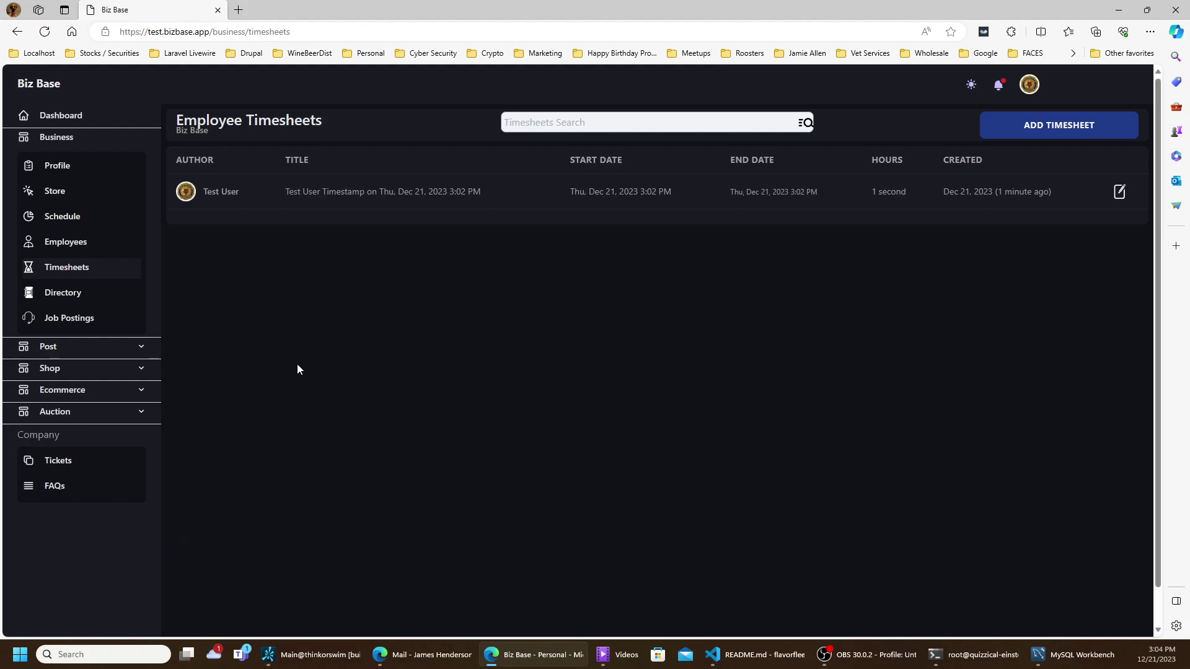
- In the Directory, mark the first listed user as not employed and save the profile
left_click(74, 293)
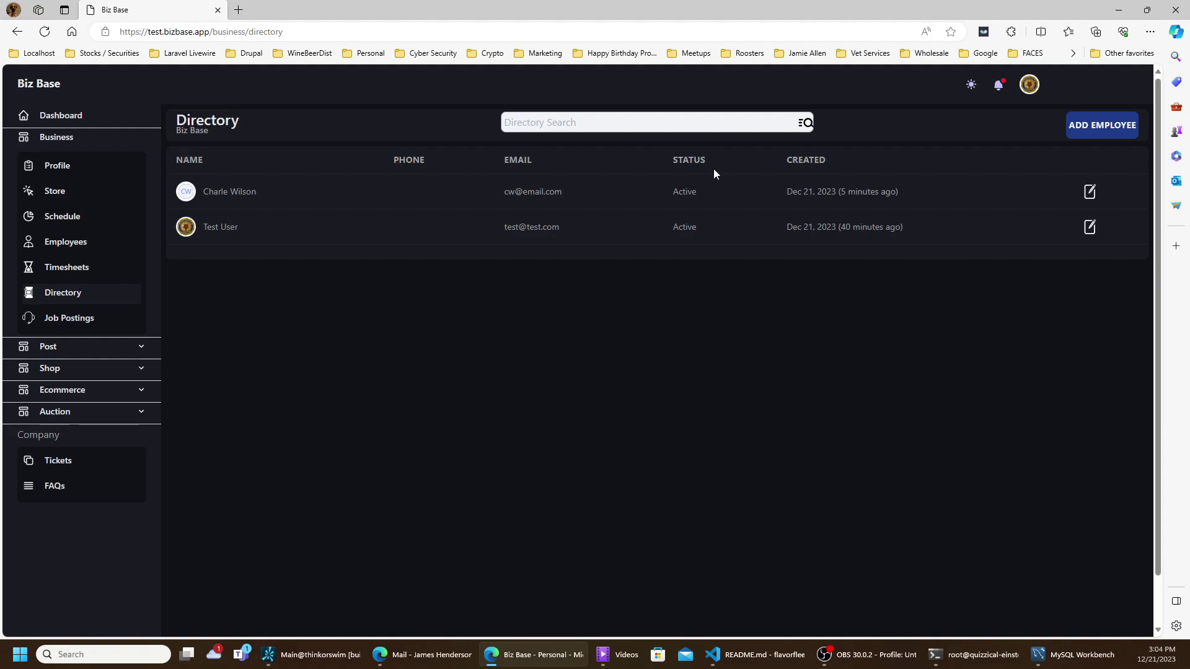
left_click(1090, 192)
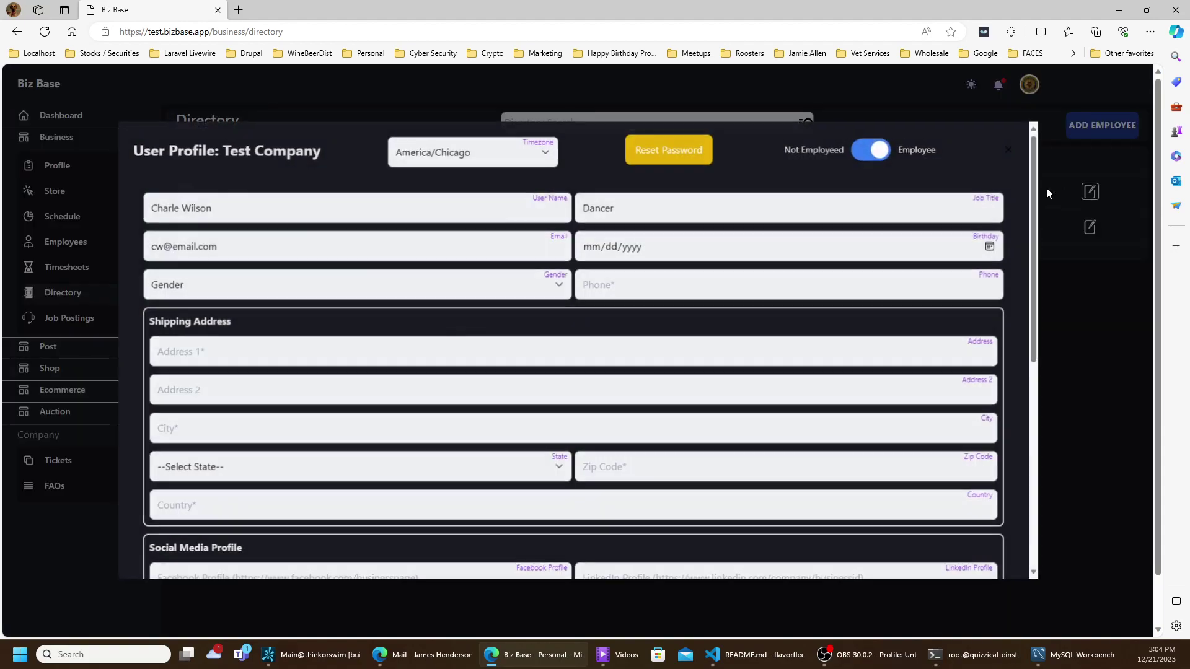
left_click(904, 147)
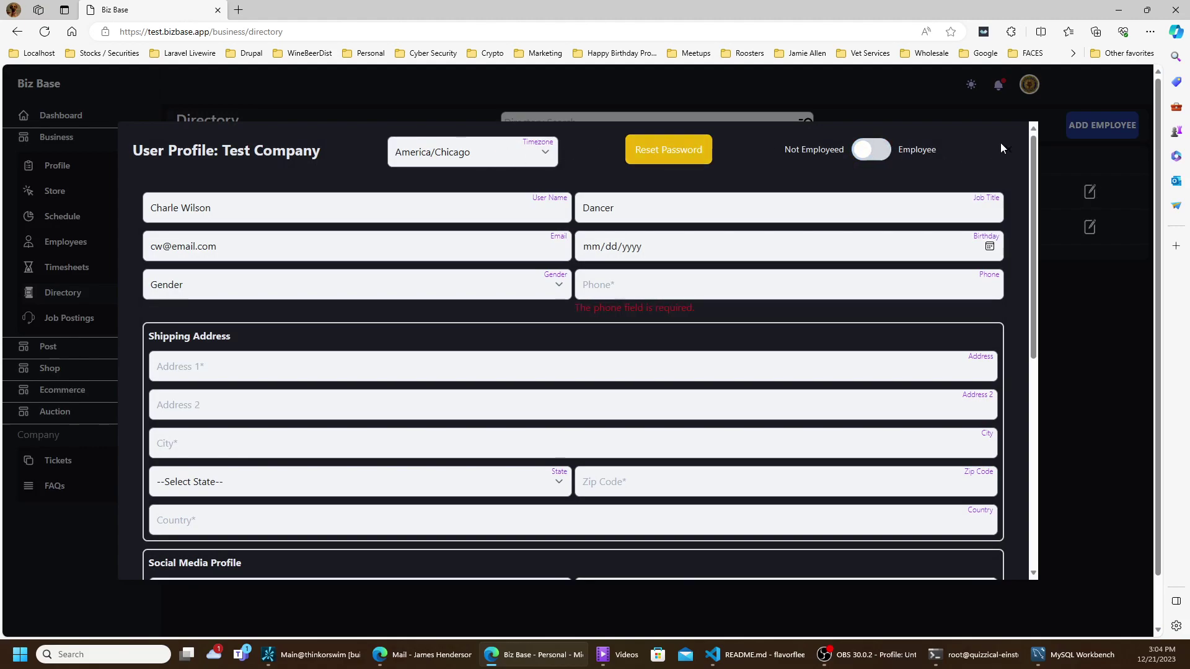
scroll(773, 320, "down", 6)
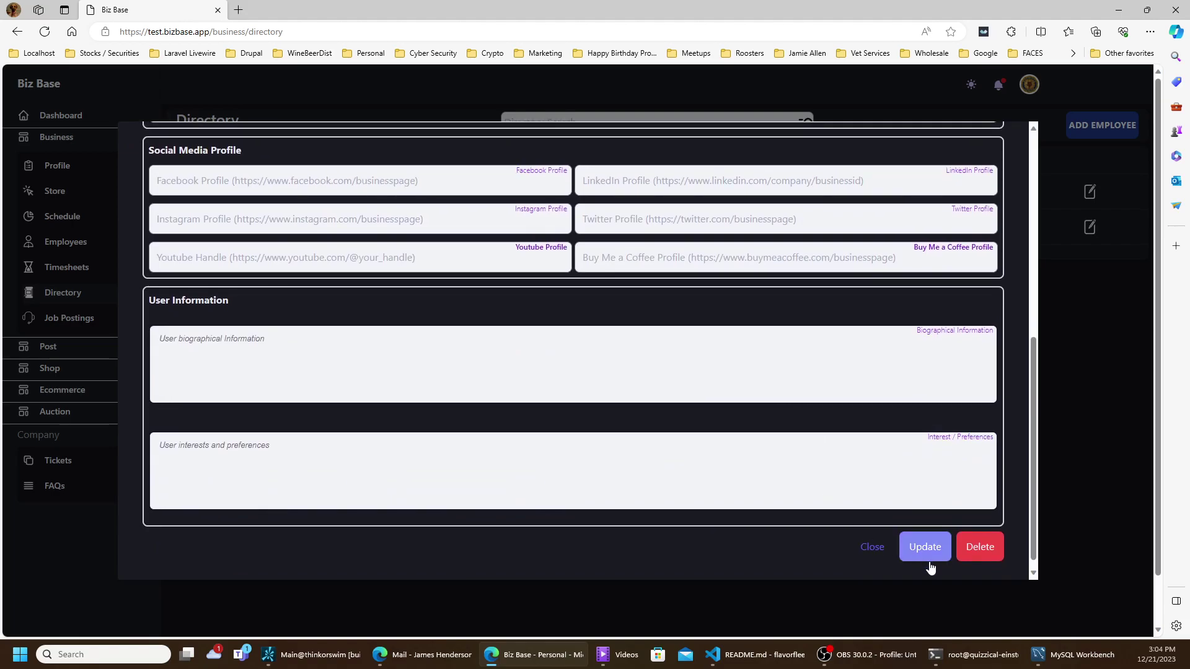
left_click(925, 546)
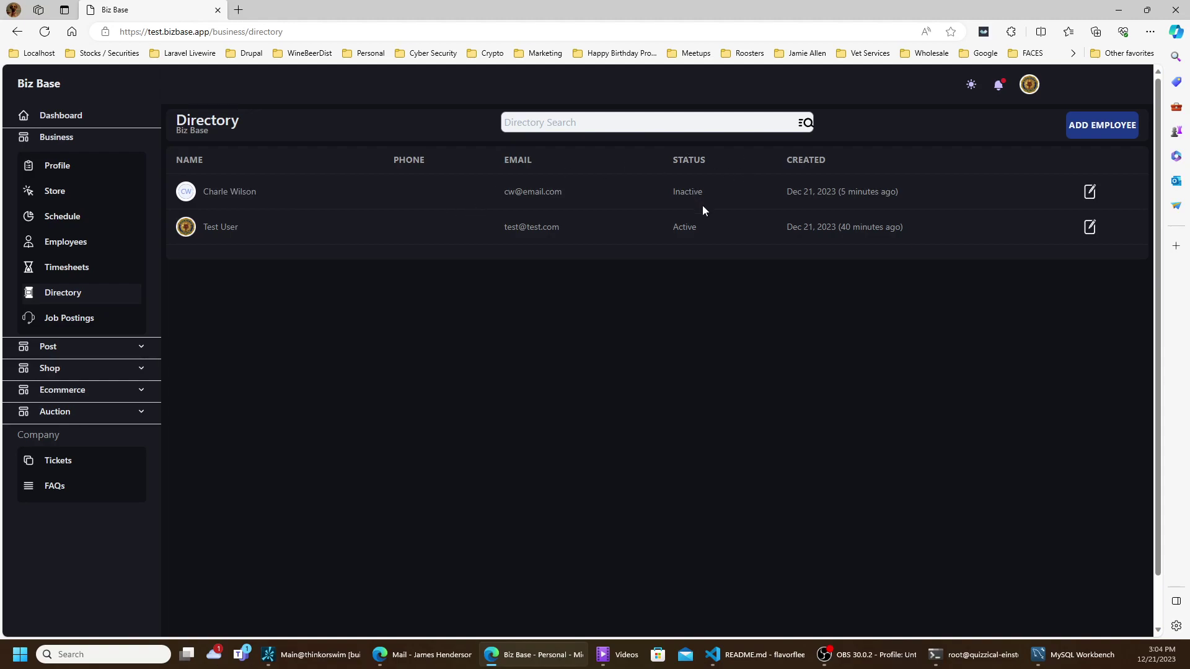
- Reopen that user's profile, mark them employed again and save
left_click(1091, 191)
left_click(861, 152)
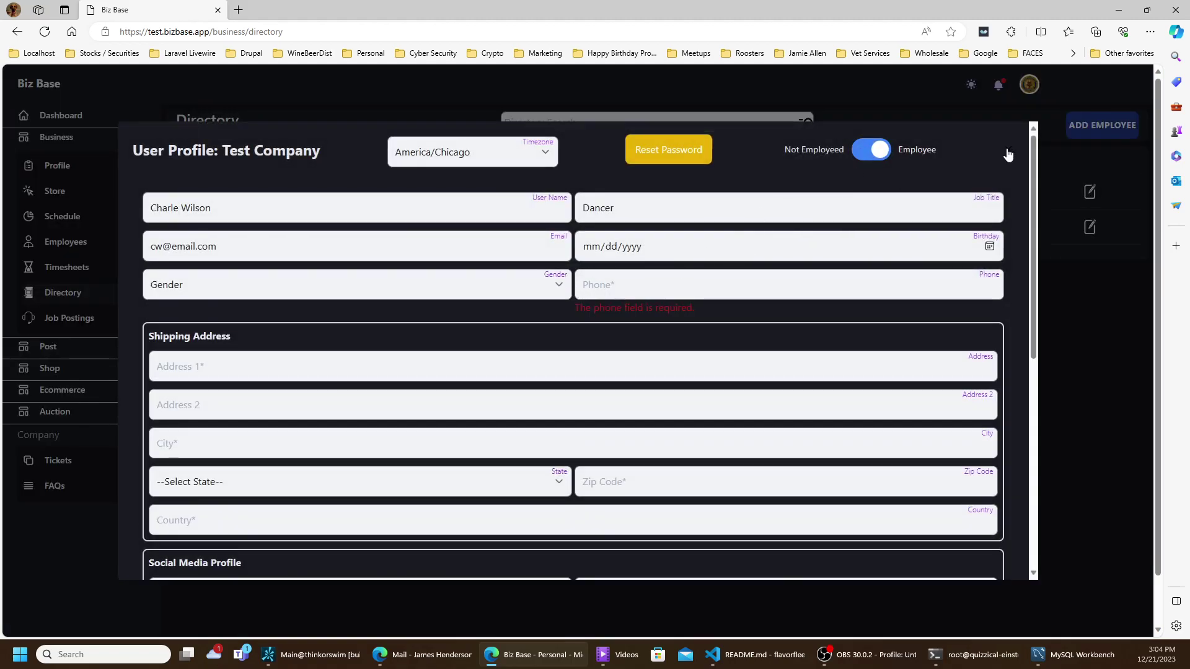
scroll(798, 361, "down", 5)
scroll(799, 361, "down", 2)
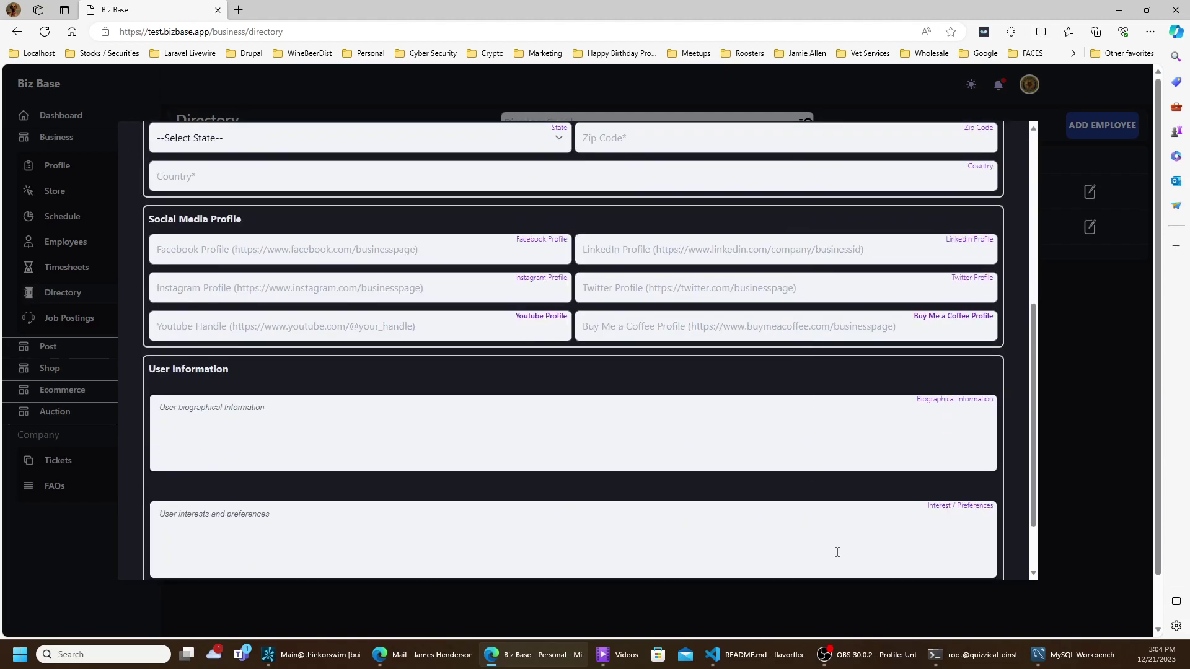
left_click(916, 533)
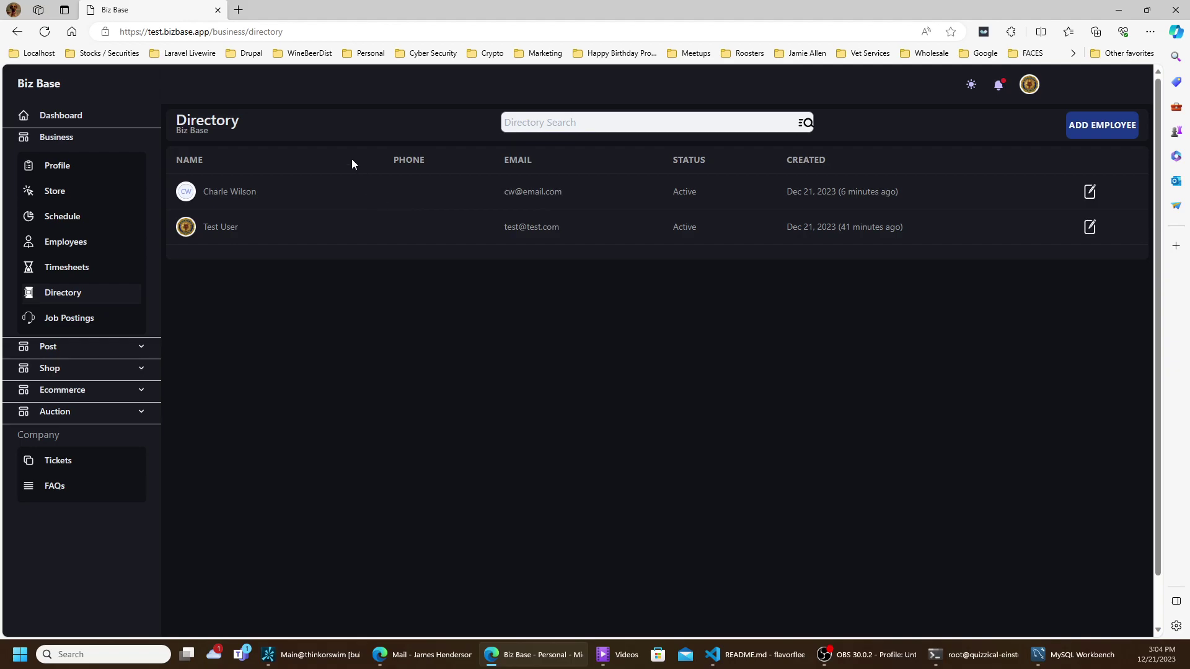
left_click(83, 326)
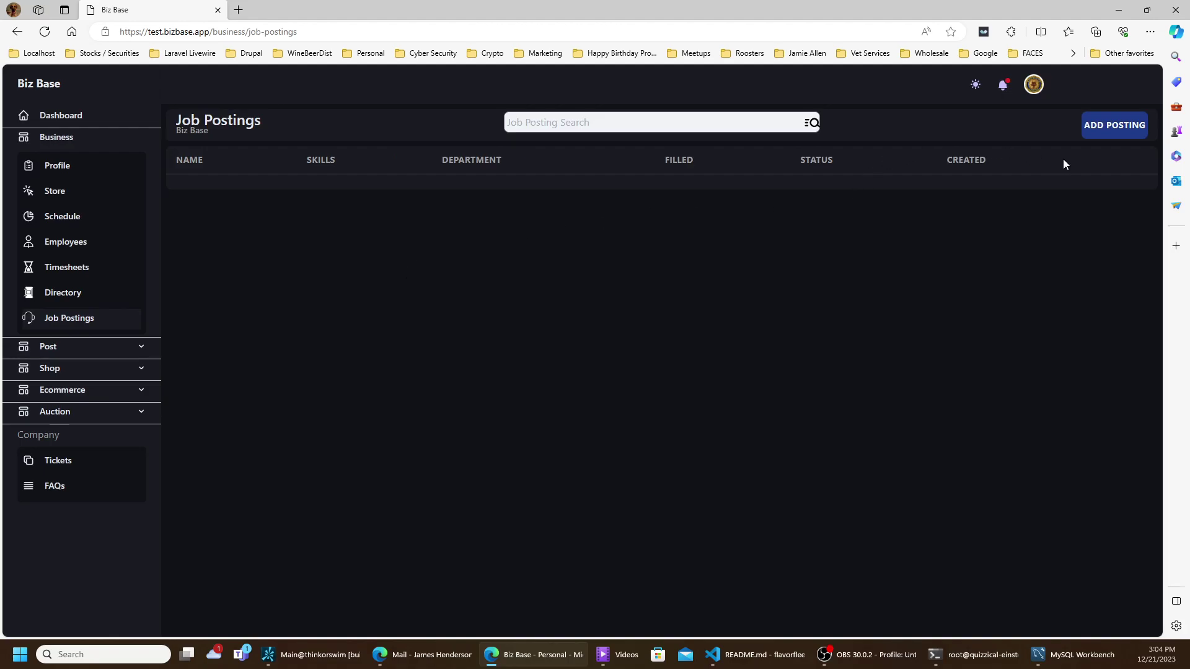
- Prefill a new job posting from the Accountant example (Accounting and Finance, Active) and review its fields
left_click(1114, 128)
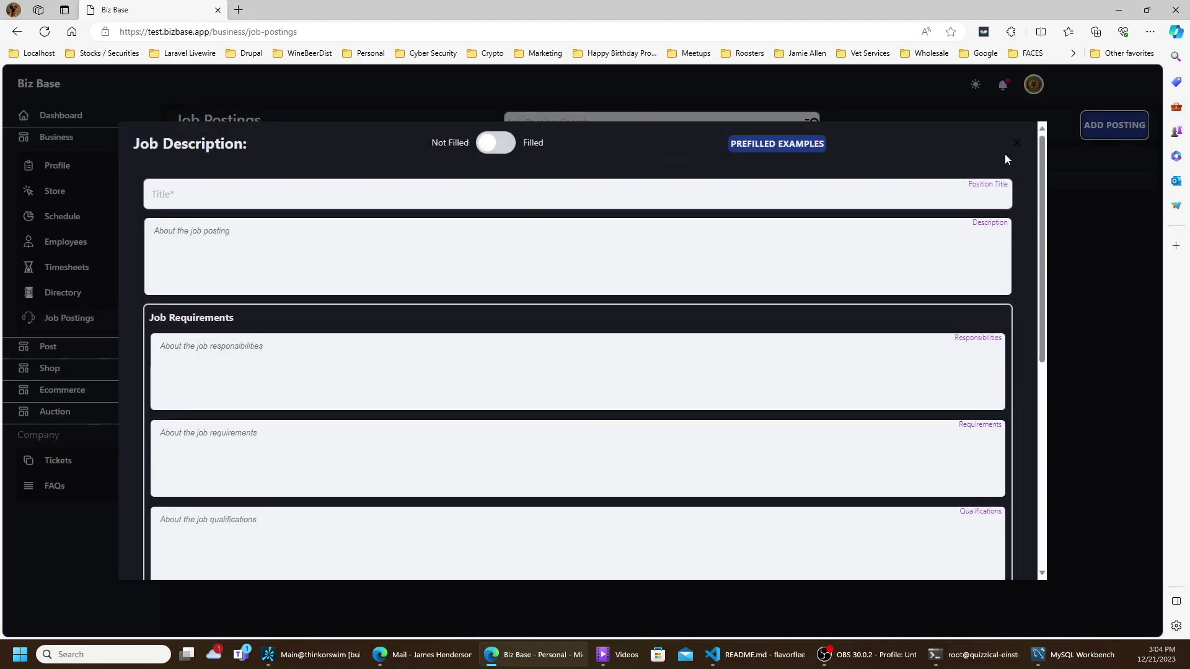
left_click(785, 150)
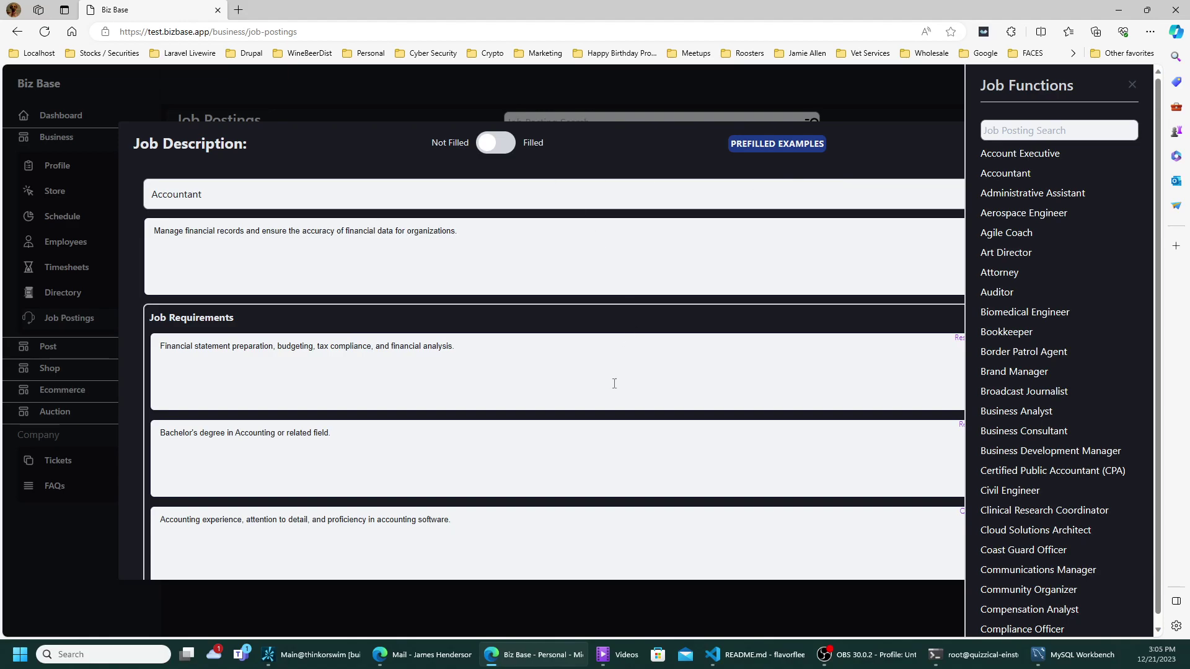
scroll(566, 469, "down", 5)
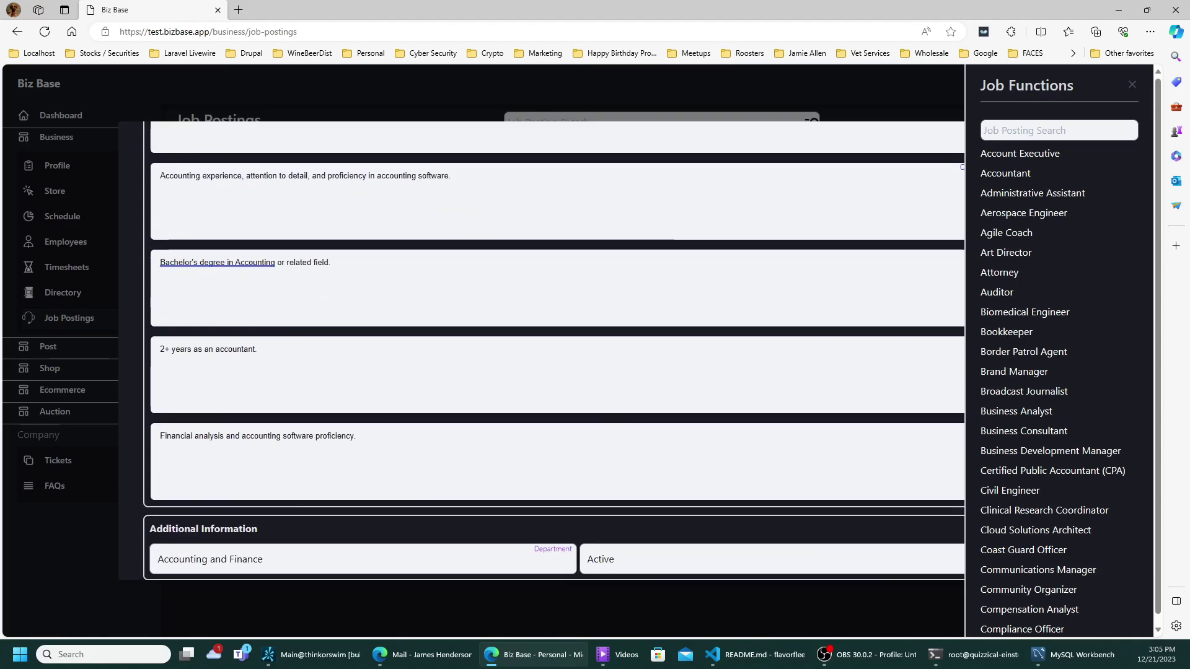
left_click(1131, 85)
scroll(643, 297, "down", 1)
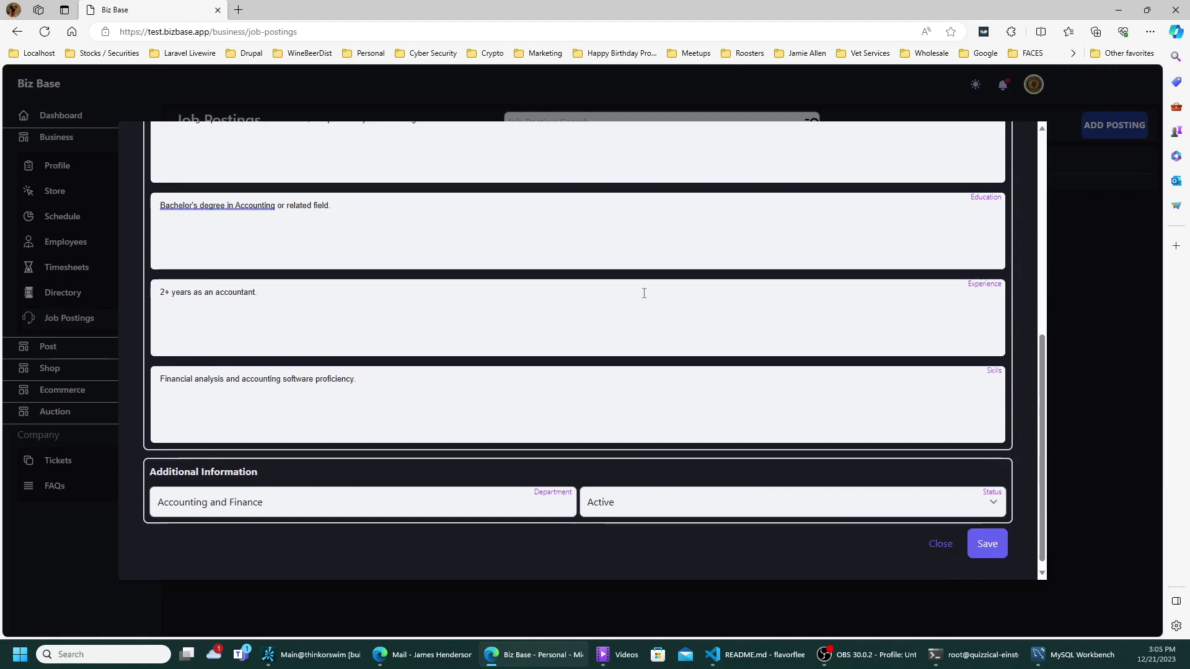
scroll(644, 292, "up", 5)
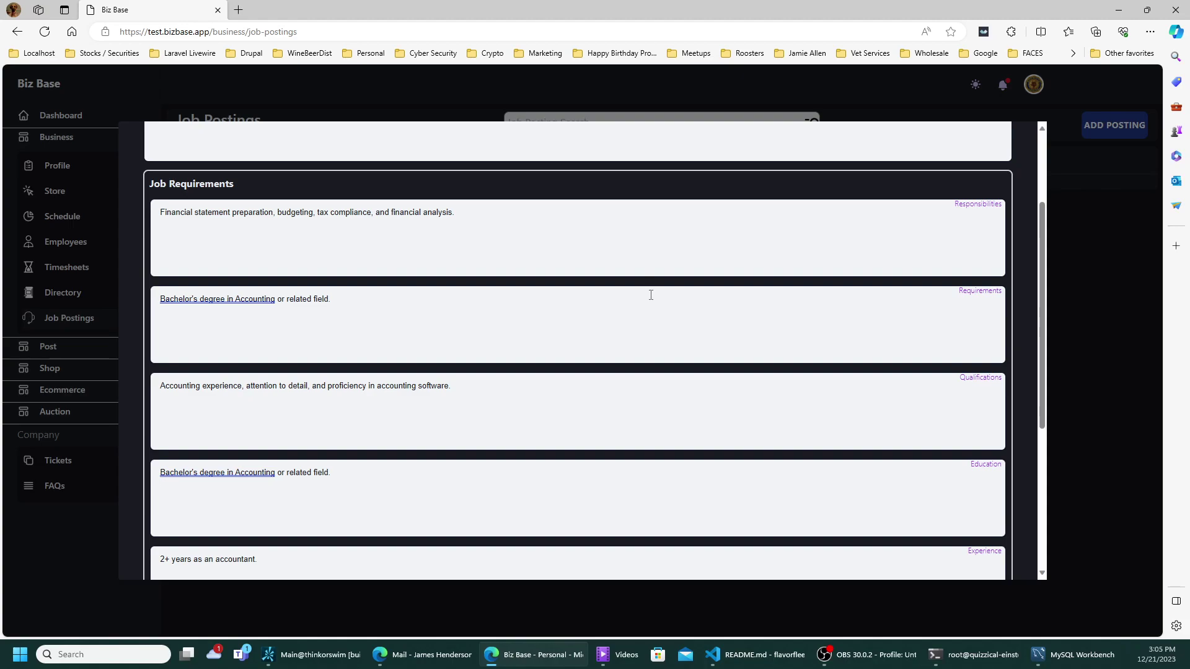
scroll(650, 295, "down", 3)
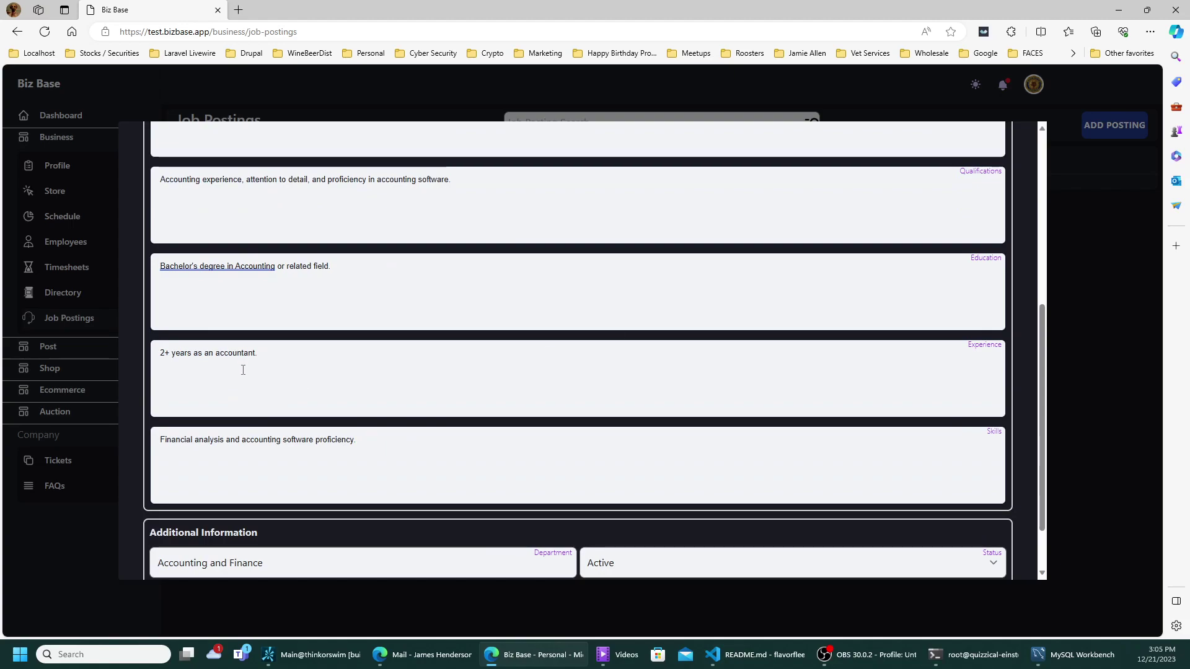
scroll(242, 370, "down", 2)
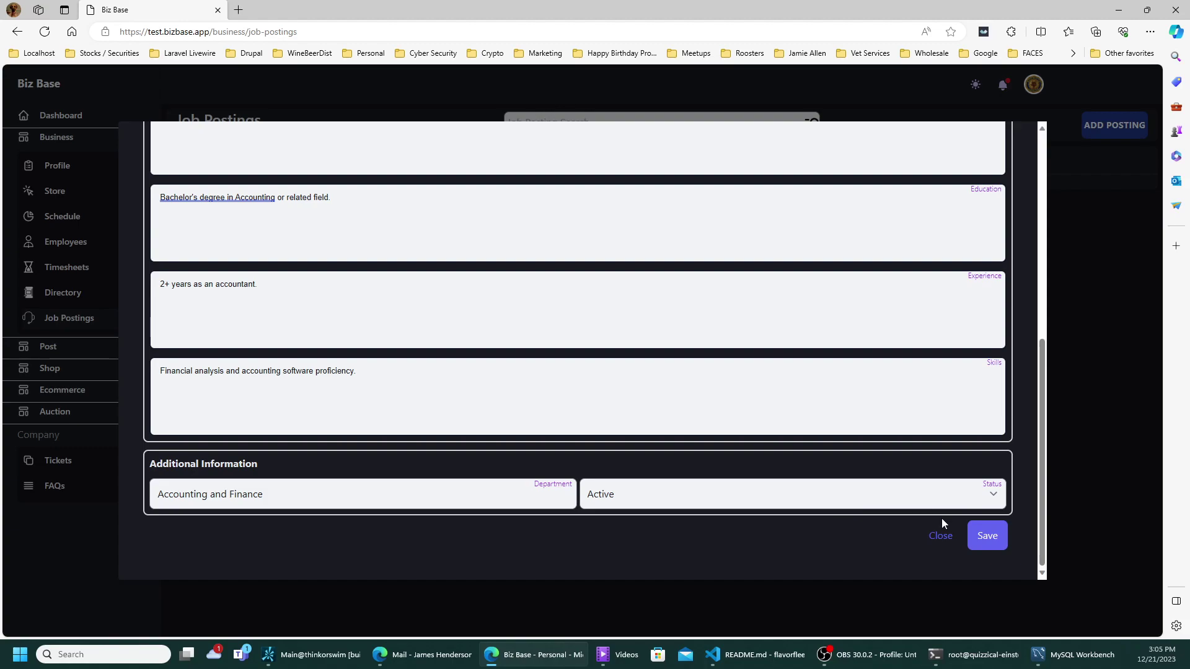
- Save the Accountant posting, then toggle Filled on and off in its edit form and close it
left_click(989, 540)
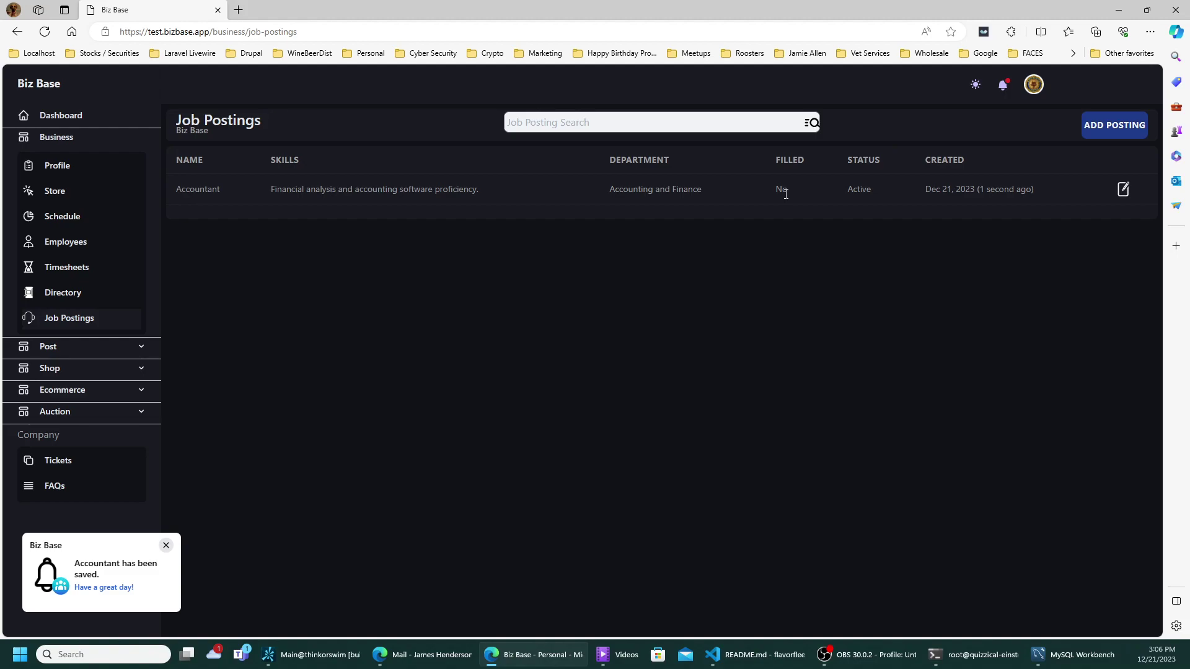
left_click(1123, 190)
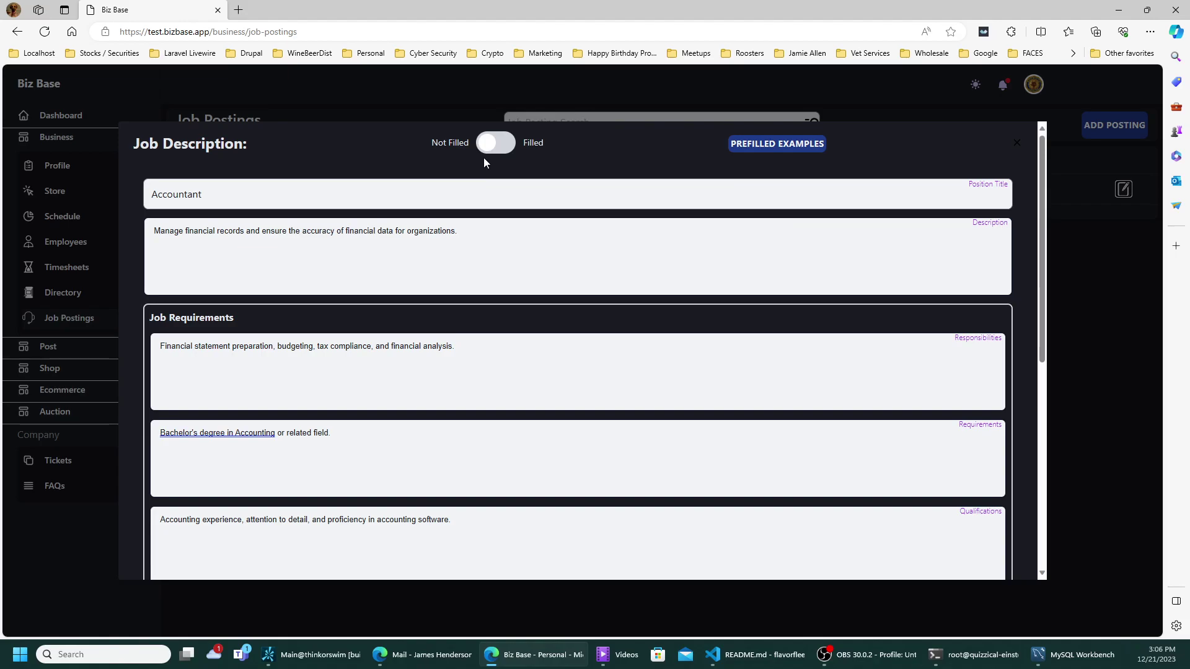
left_click(492, 144)
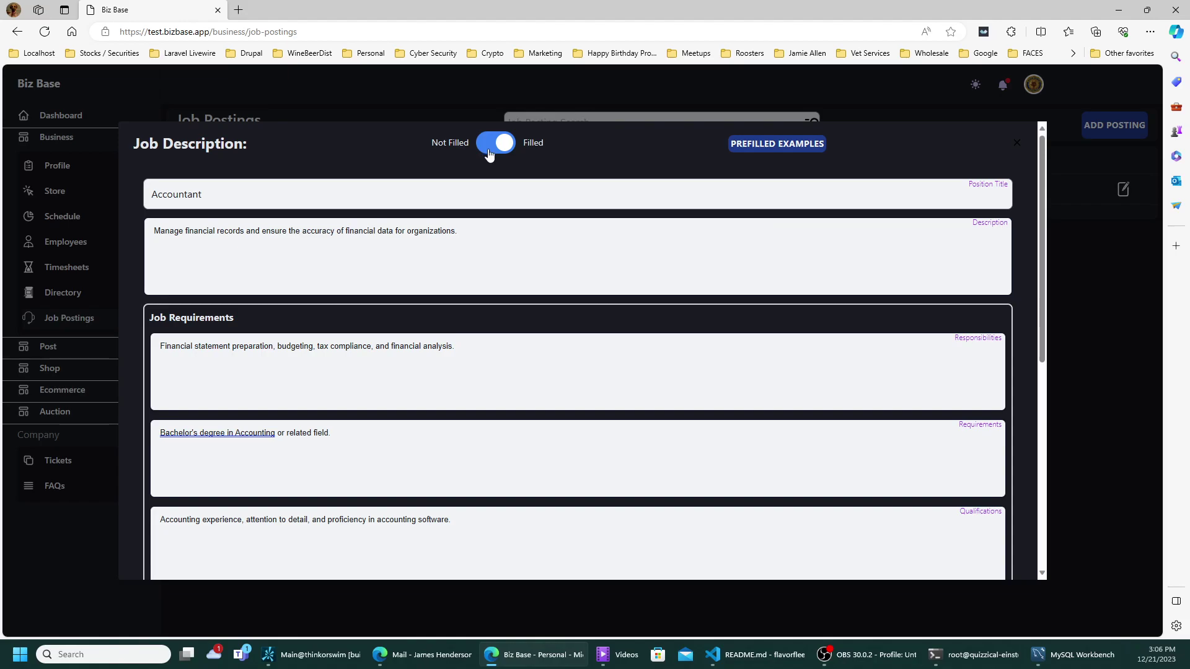
left_click(490, 150)
left_click(1016, 144)
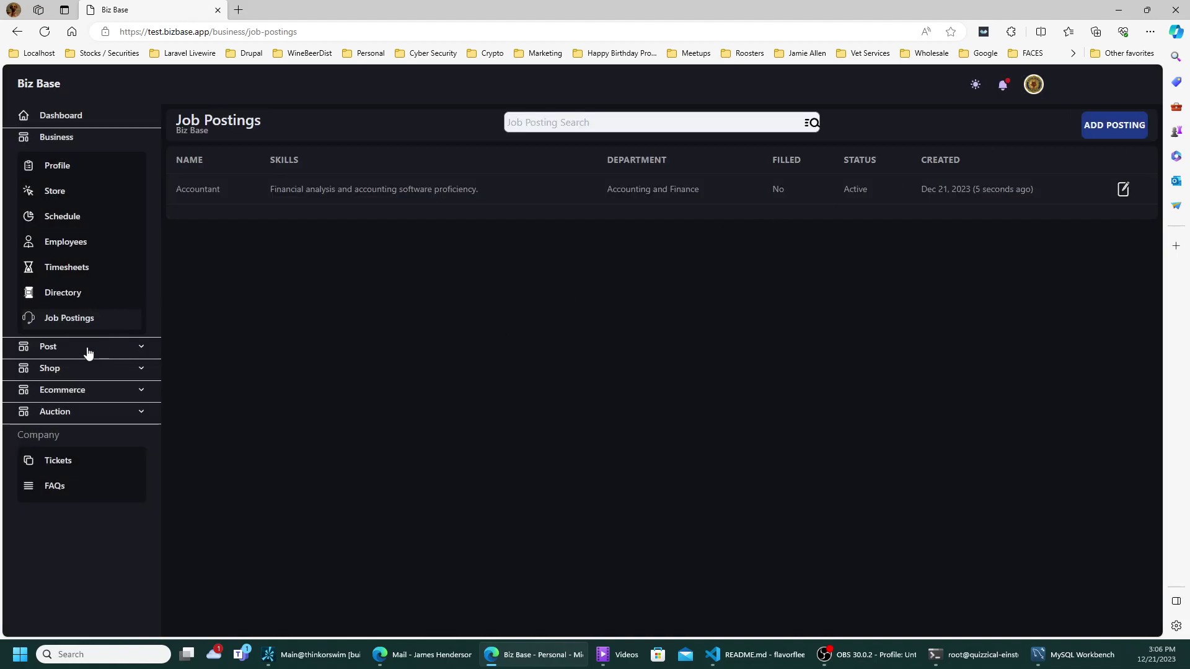
- Switch the sidebar from Business to Post > Articles and open the Add Article form
left_click(67, 138)
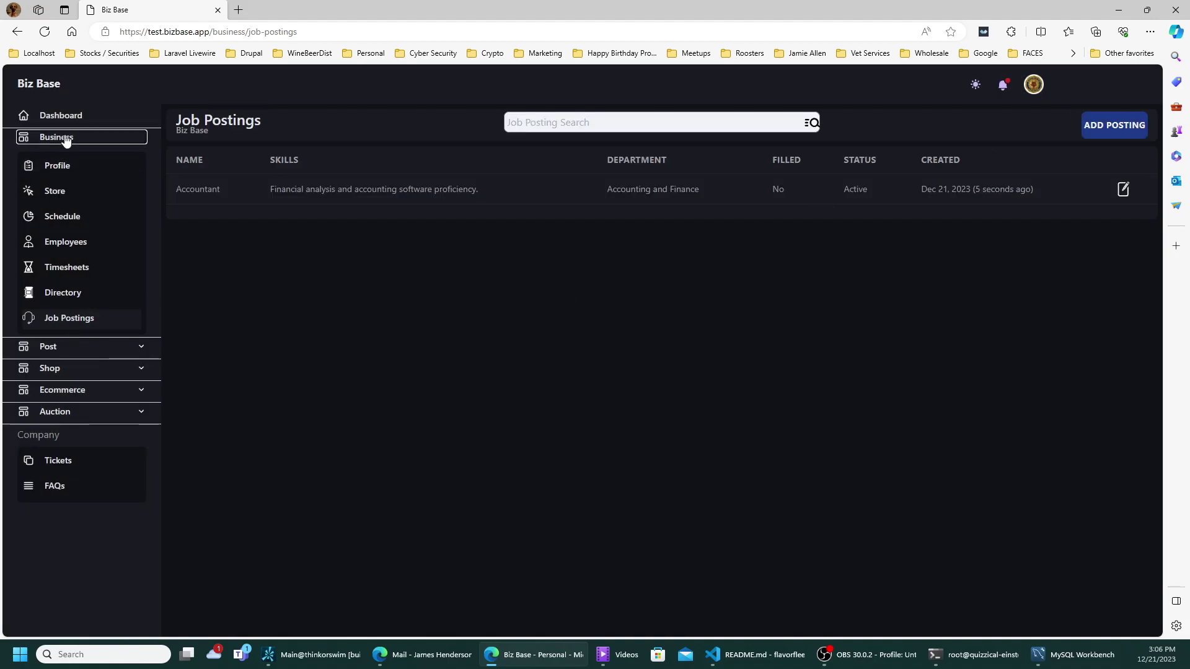
left_click(57, 161)
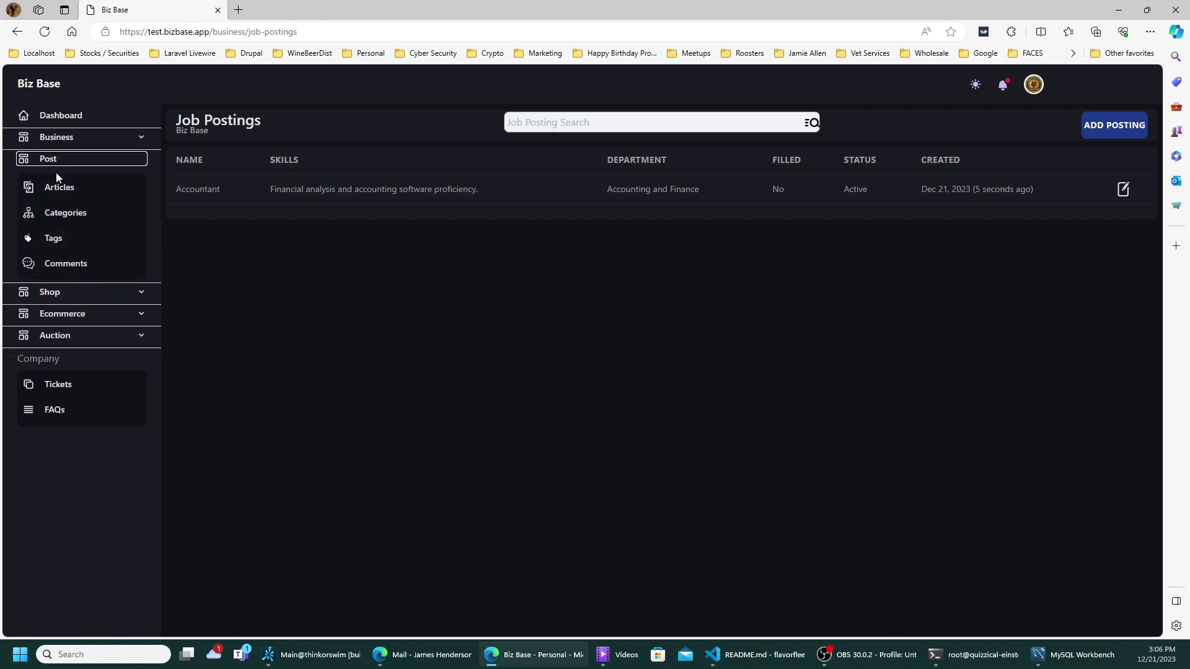
left_click(62, 189)
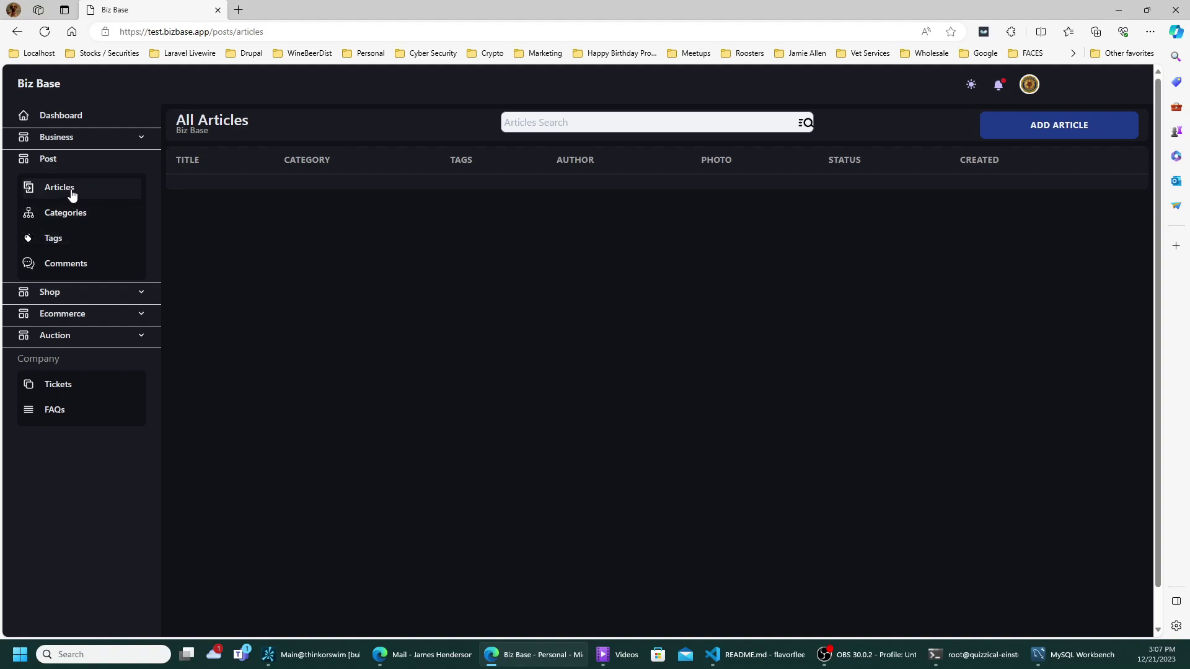
left_click(1079, 125)
- Enter 'Great Article' as the article title, correcting the 'Greeat' typo
left_click(495, 125)
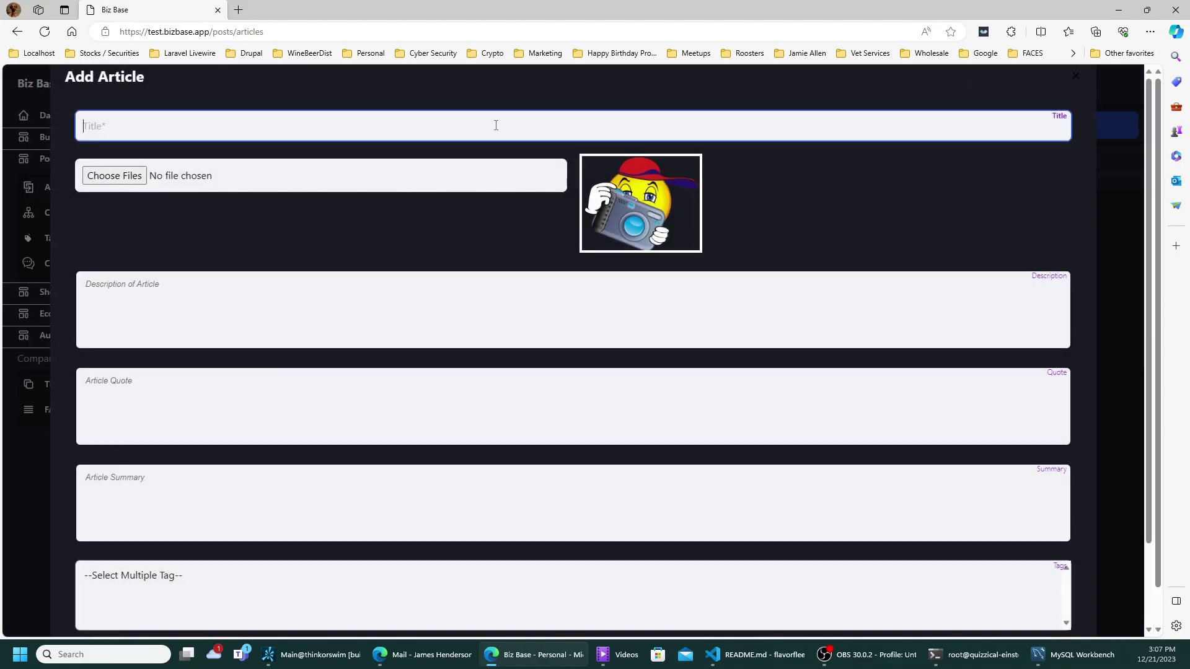
type("Gre")
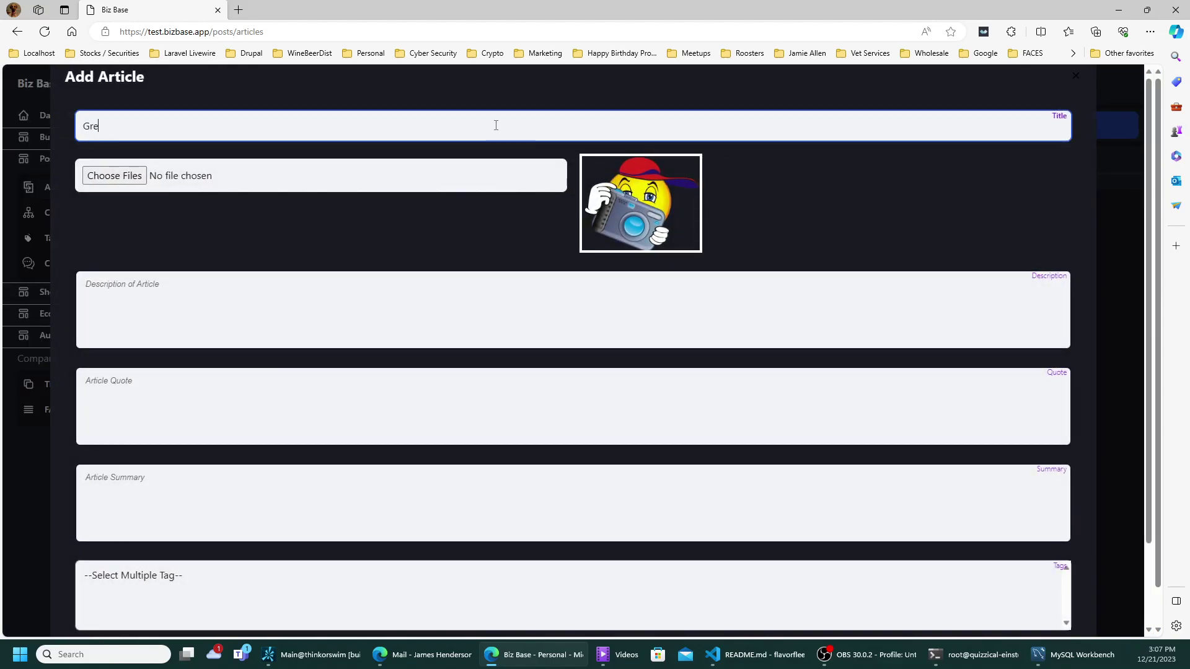
type("eat")
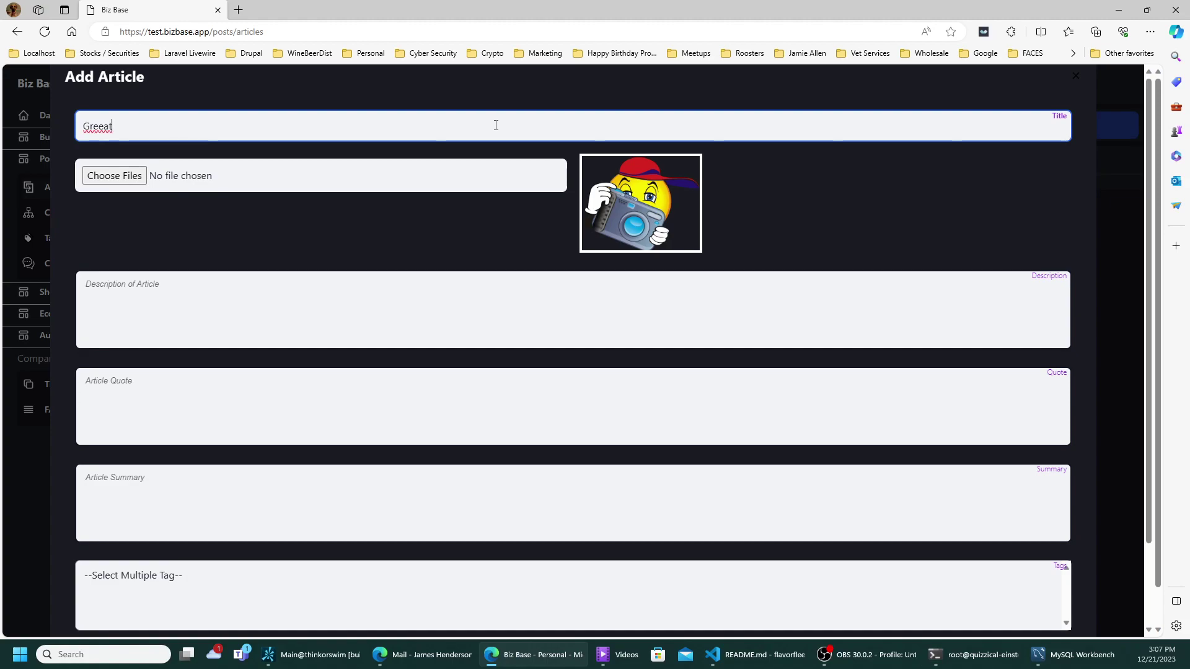
key("Left")
key("Left")
key("Left")
key("BackSpace")
type("Article")
- Attach the building photo from Downloads as the article's image
left_click(115, 175)
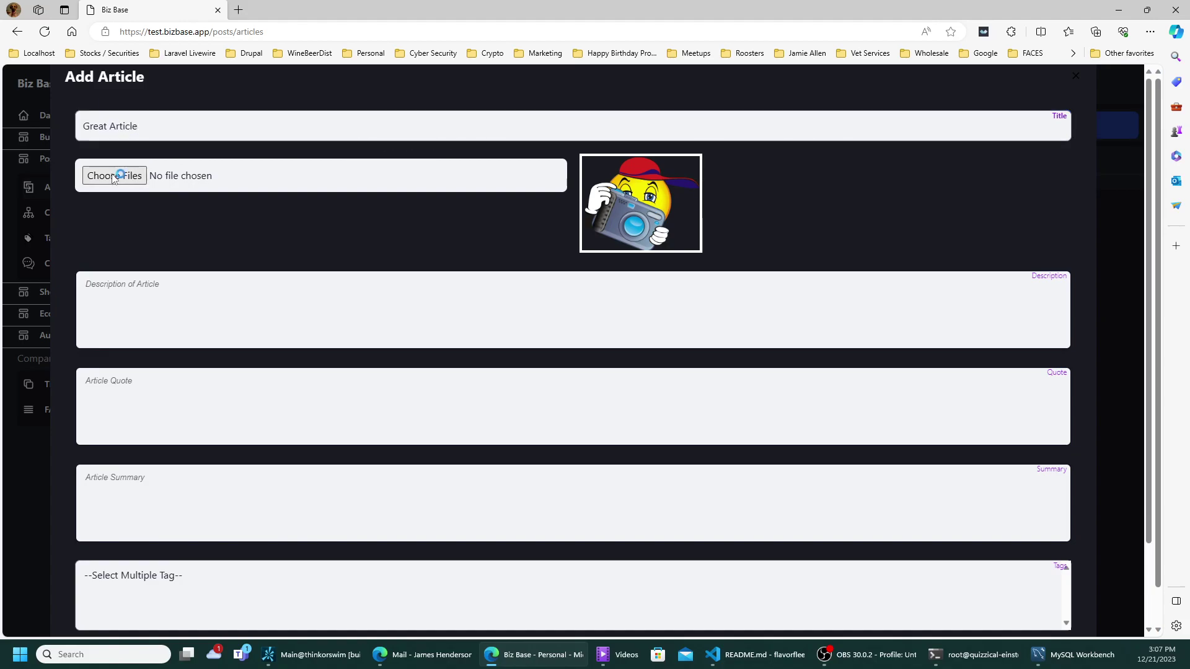
left_click(191, 148)
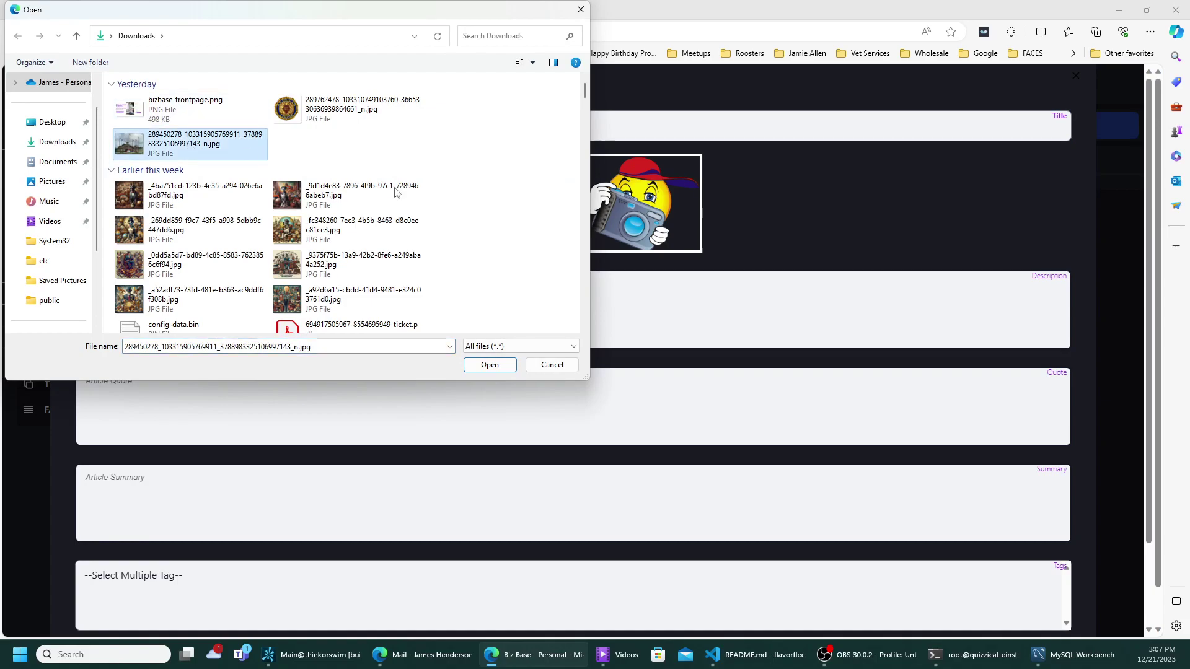
left_click(493, 367)
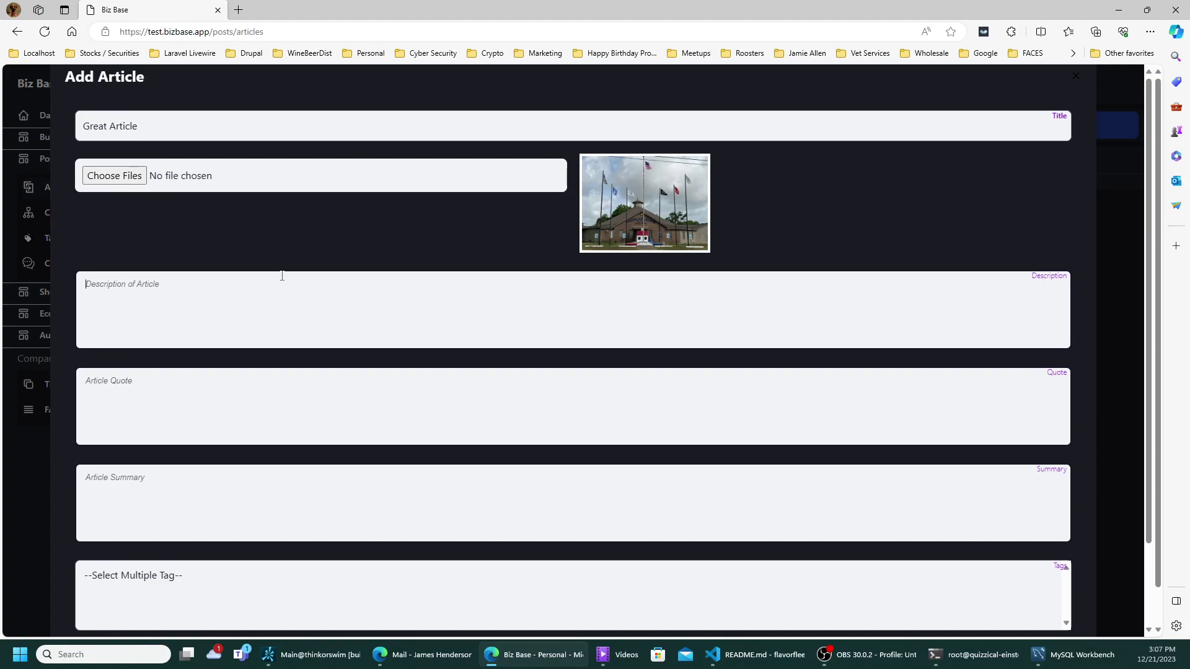
- Copy the title into Description, Quote and Summary, then save the article
left_click_drag(150, 123, 72, 123)
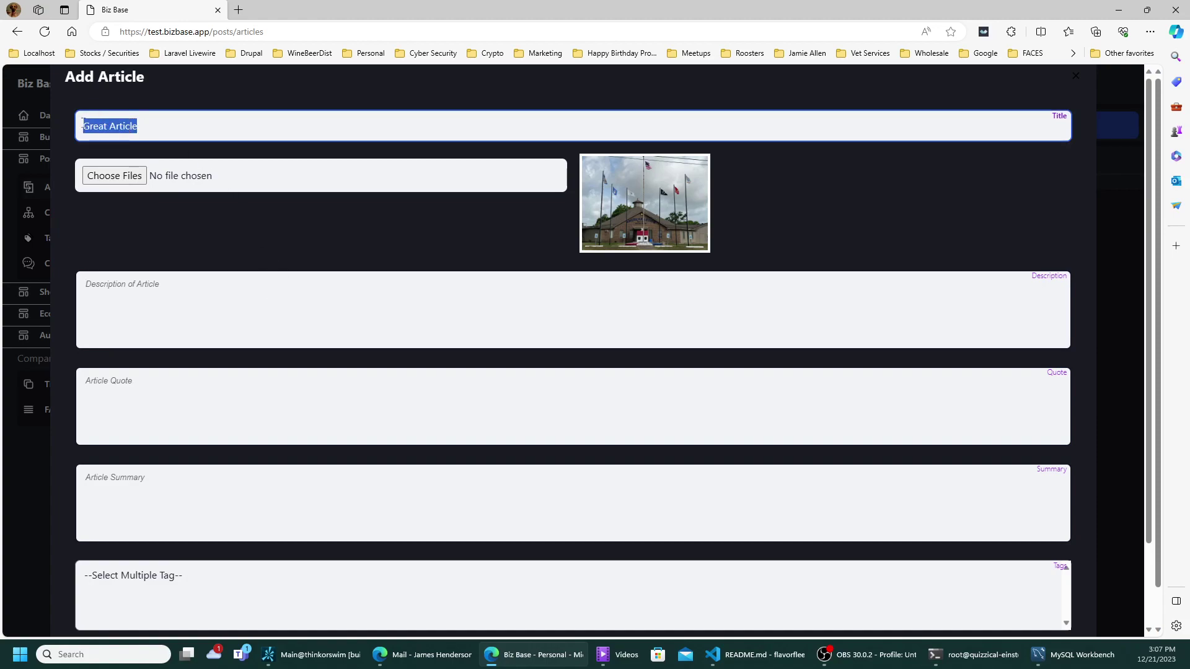
key("ctrl+c")
left_click(122, 289)
key("ctrl+v")
left_click(111, 393)
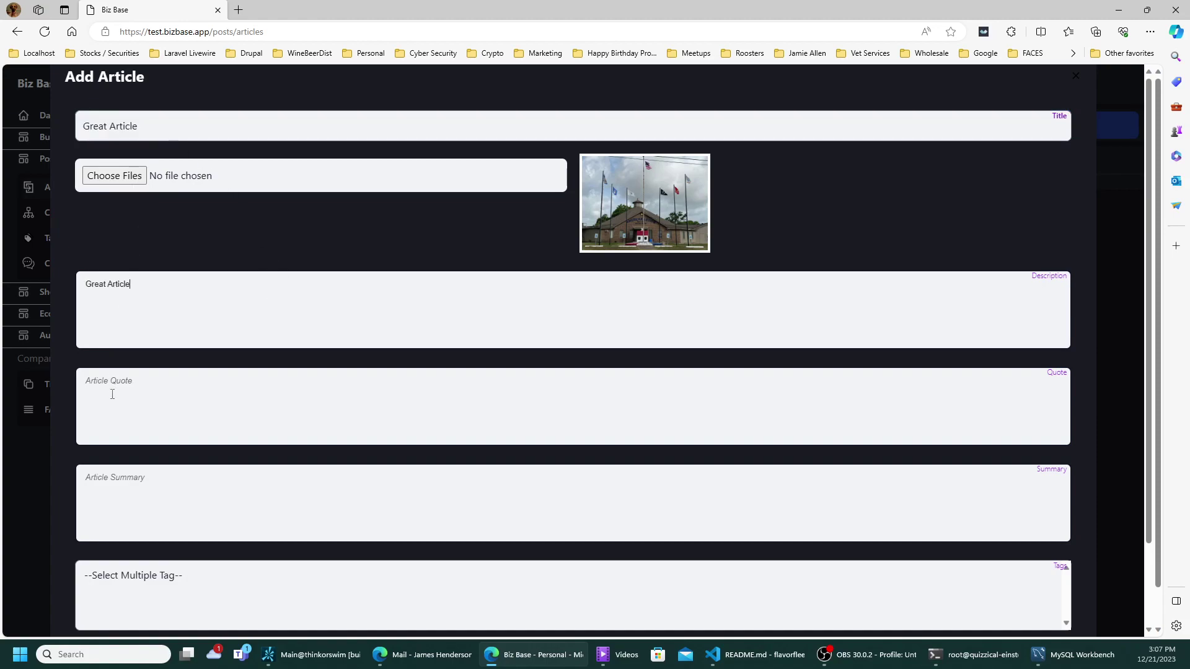
key("ctrl+v")
left_click(117, 480)
key("ctrl+v")
scroll(157, 575, "down", 2)
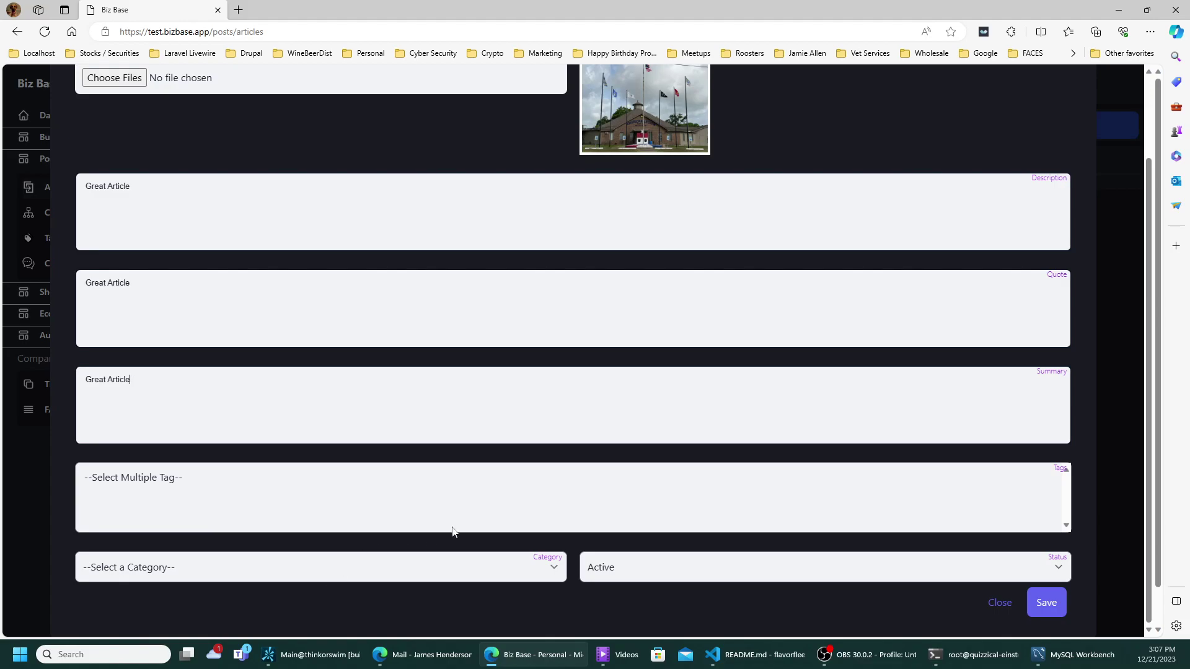
left_click(1056, 606)
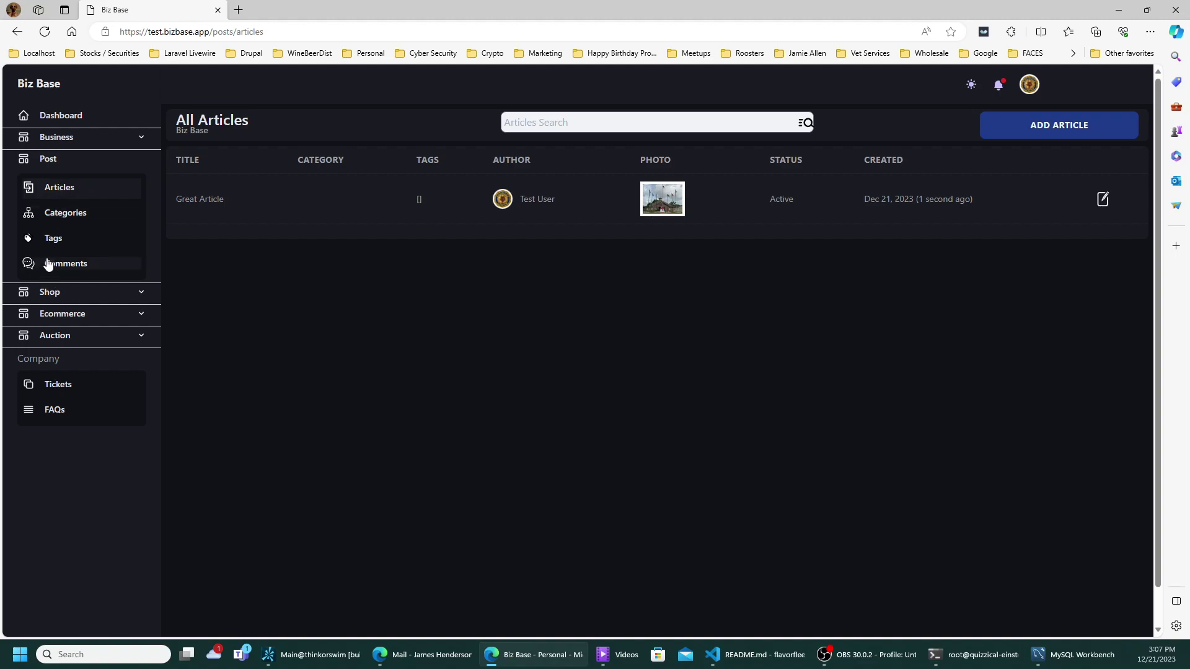
- View the empty Categories list, opening and closing the Add Categories form without saving
left_click(57, 215)
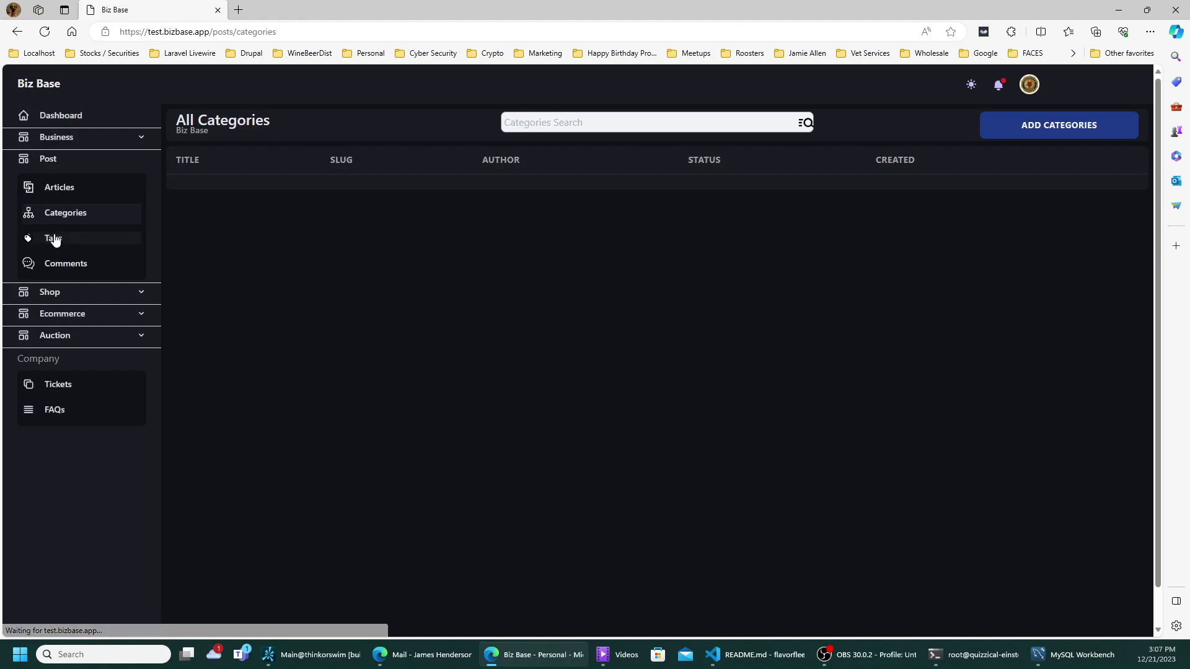
left_click(995, 136)
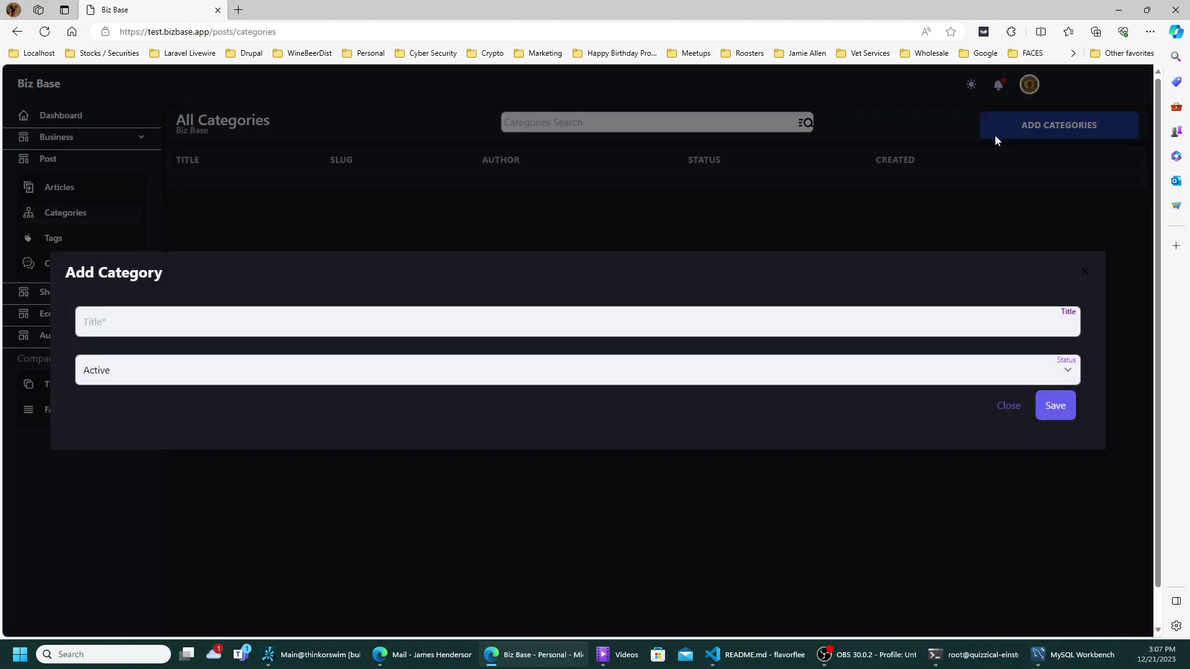
left_click(1088, 272)
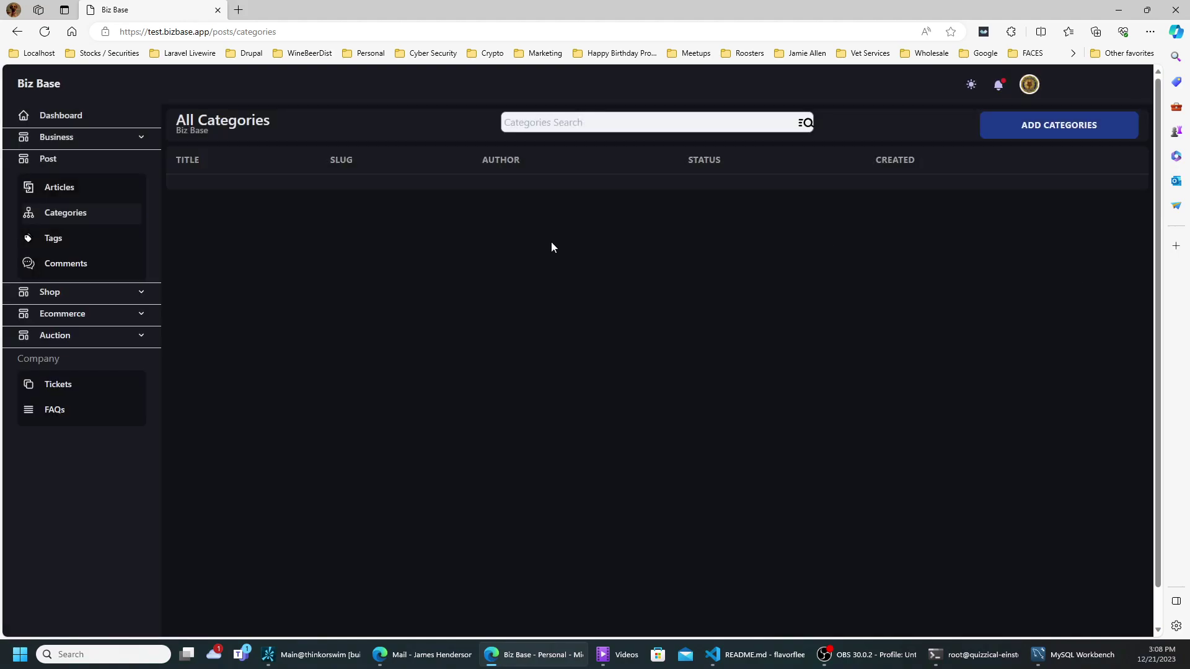
- View the empty Tags list, opening and closing Add Tags, then go to Comments
left_click(69, 244)
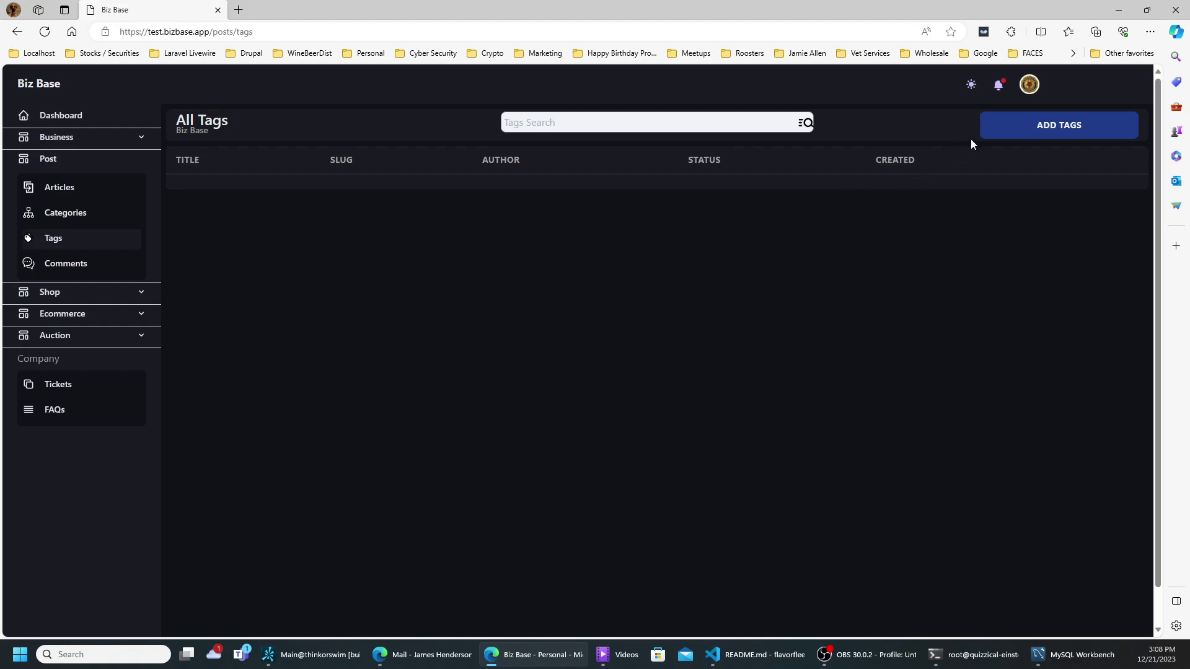
left_click(1008, 130)
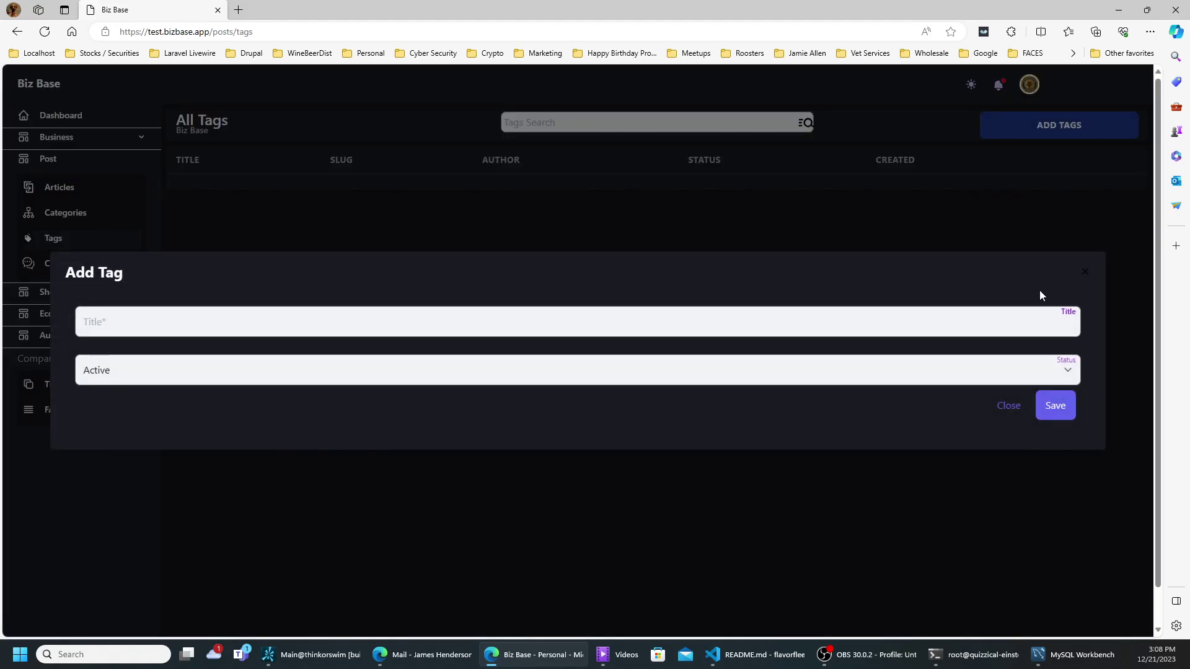
left_click(1085, 273)
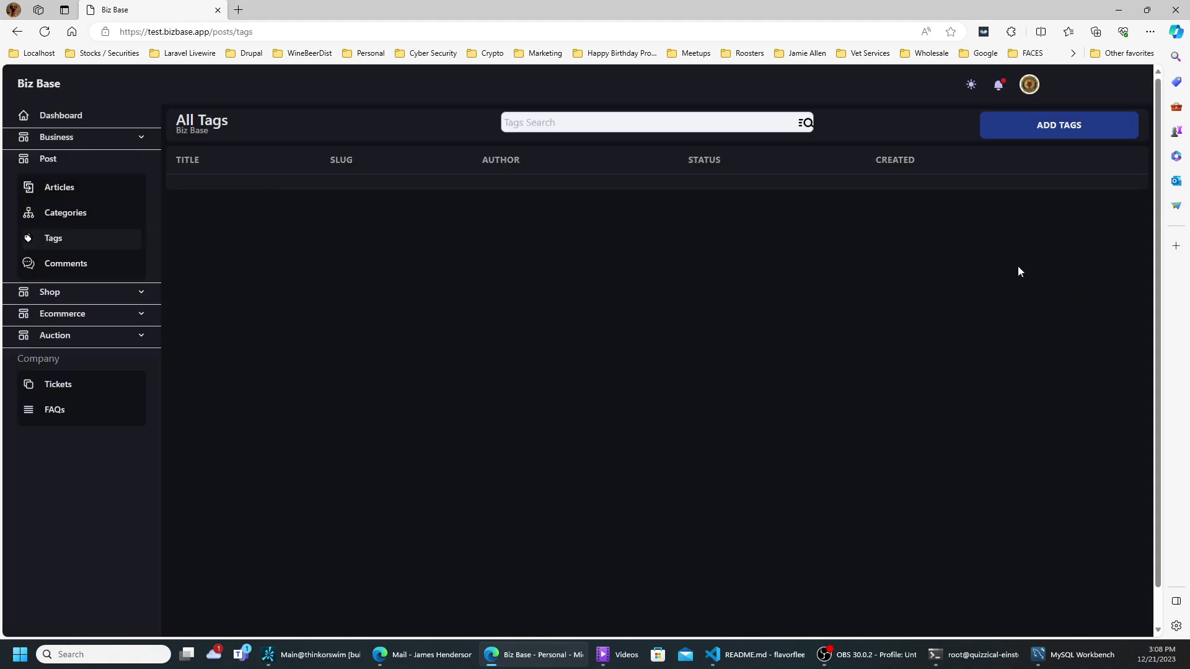
left_click(40, 266)
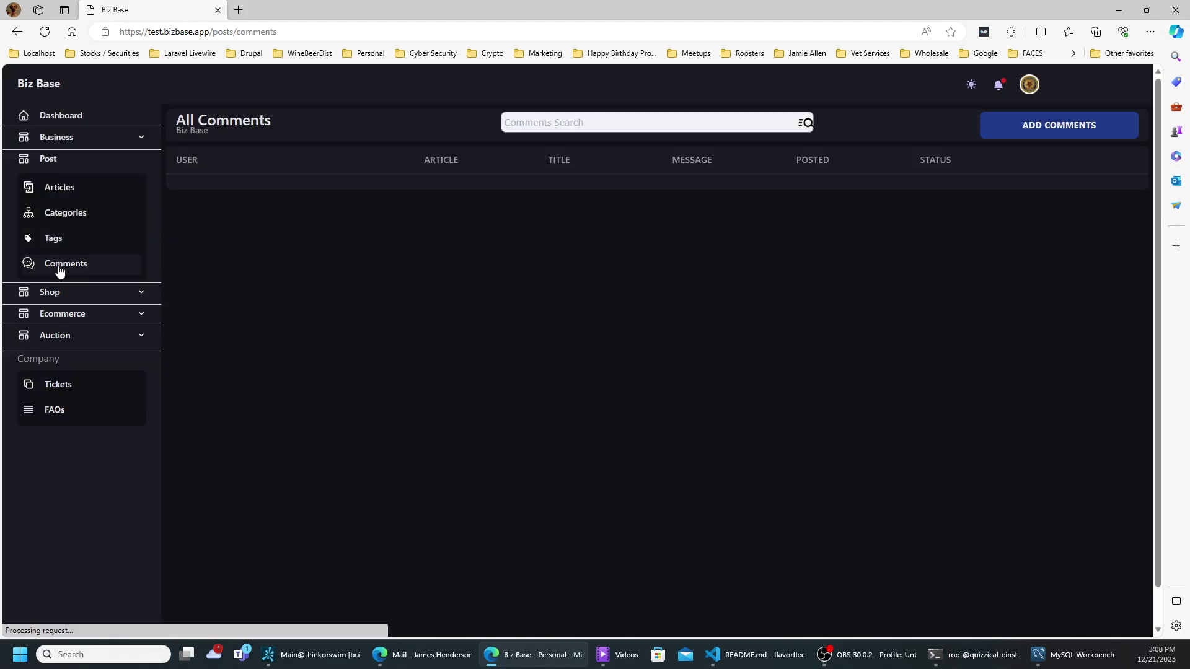
- Add a comment on Great Article titled 'Great Writings' with text 'Wonderful description' and save it
left_click(1025, 130)
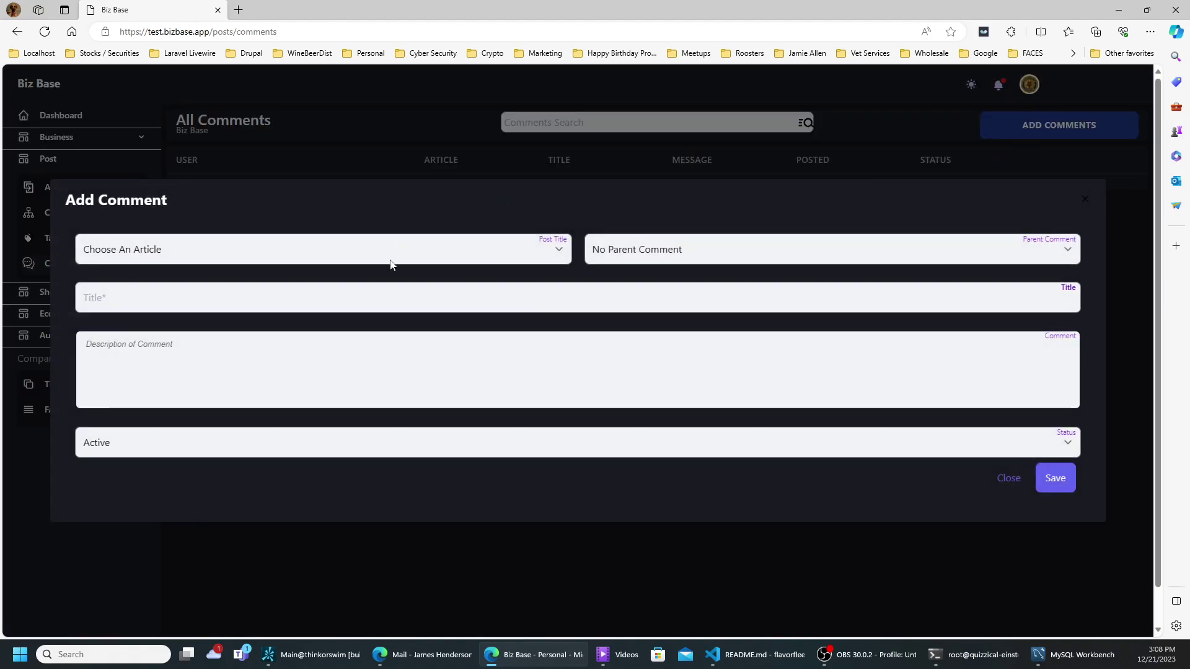
left_click(391, 254)
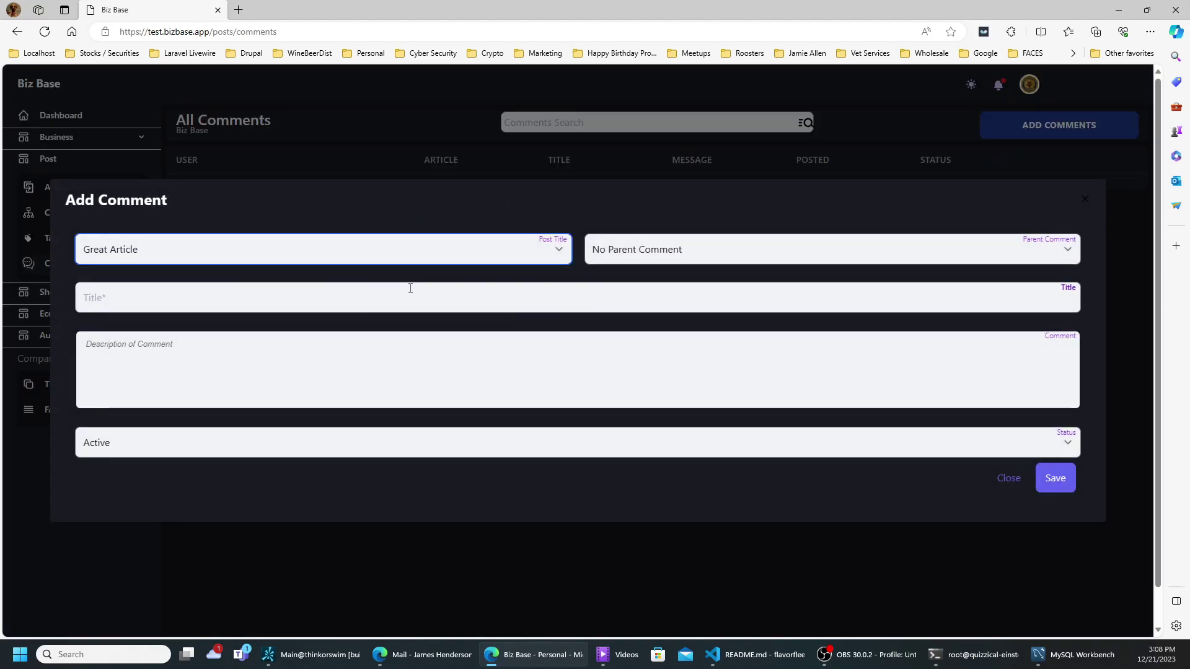
left_click(591, 318)
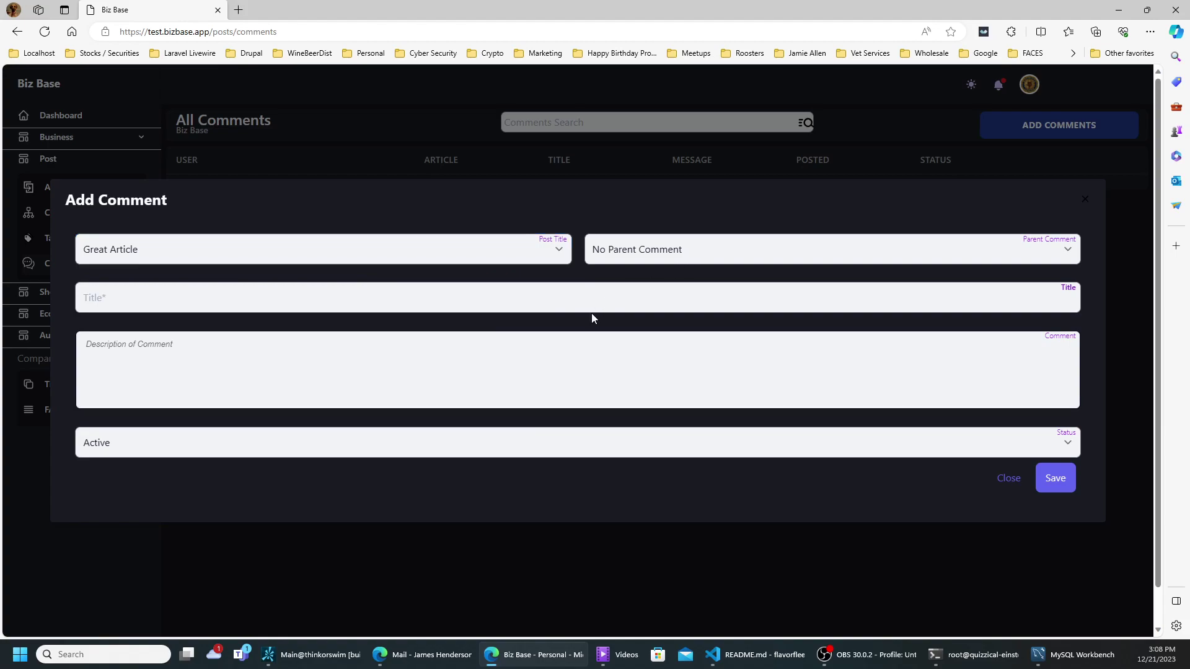
left_click(611, 295)
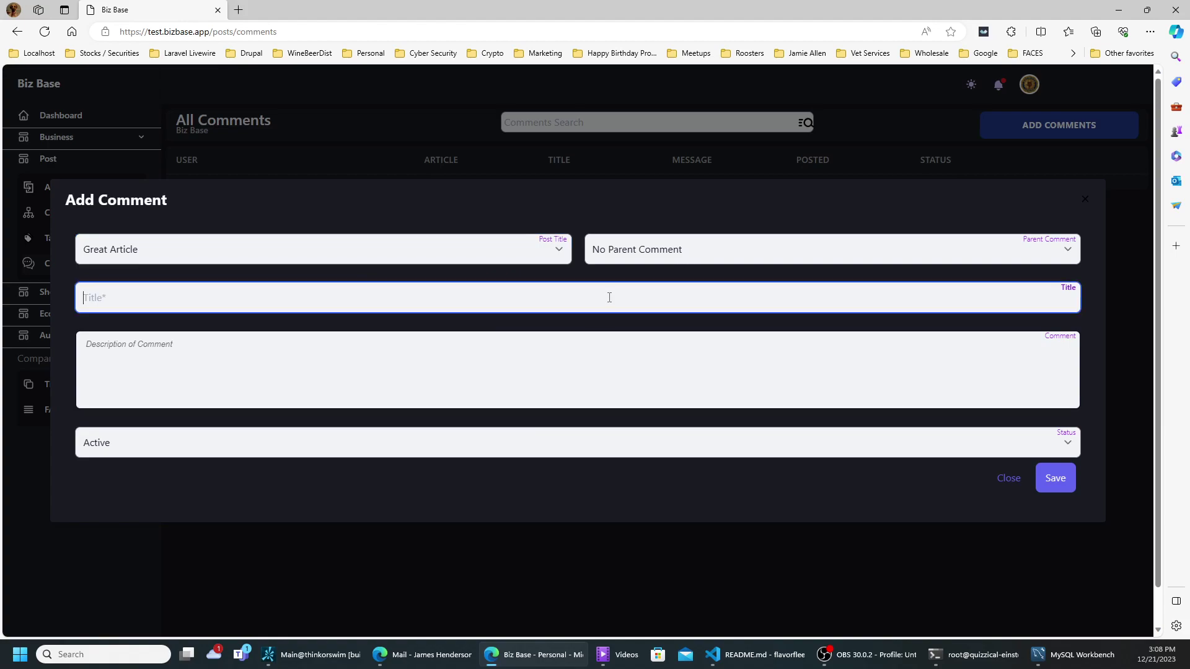
type("Great Writings")
left_click(496, 371)
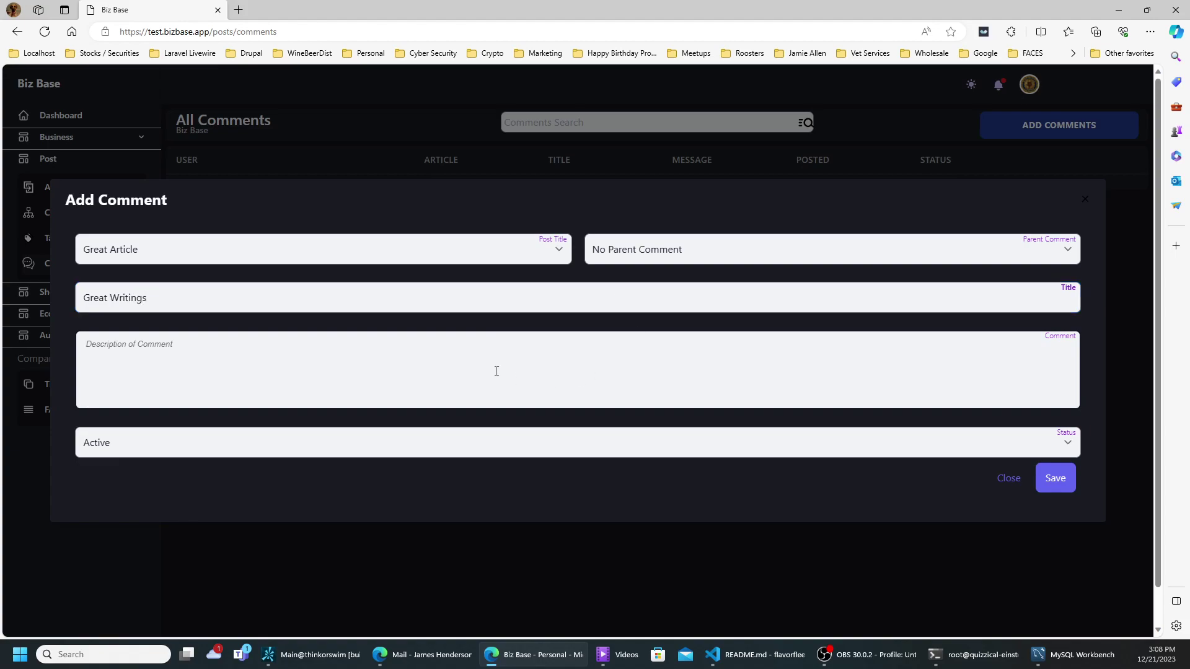
type("Wonderful description")
left_click(1061, 476)
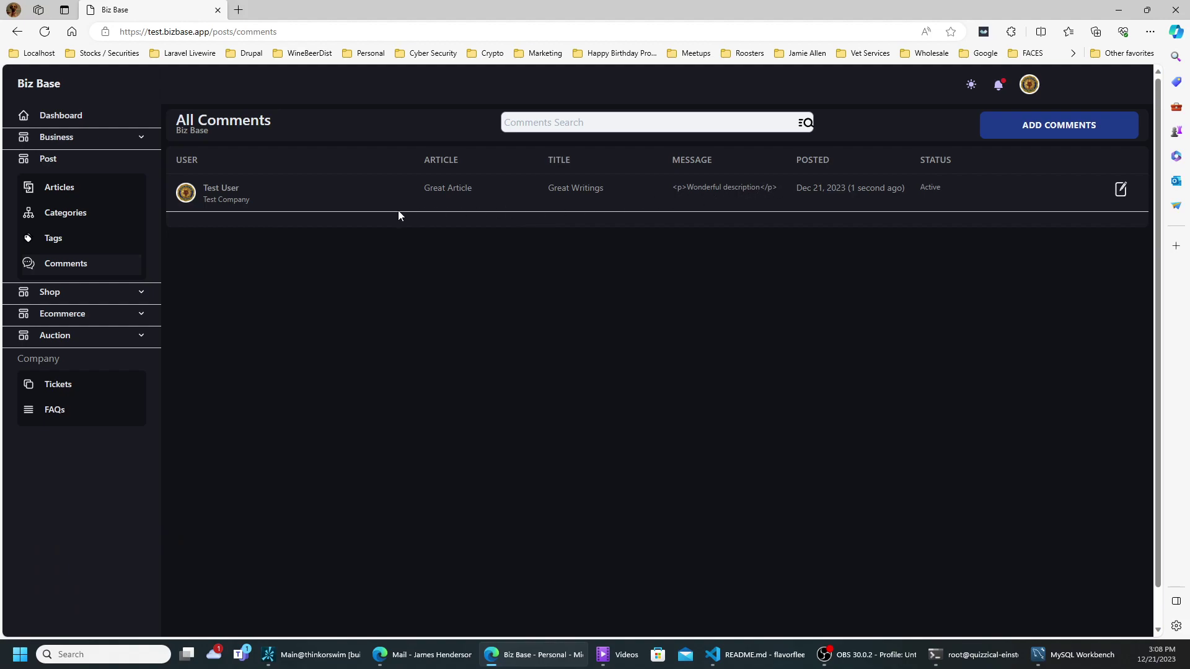
- Expand Shop, collapse Post, and open the Customers list
left_click(72, 297)
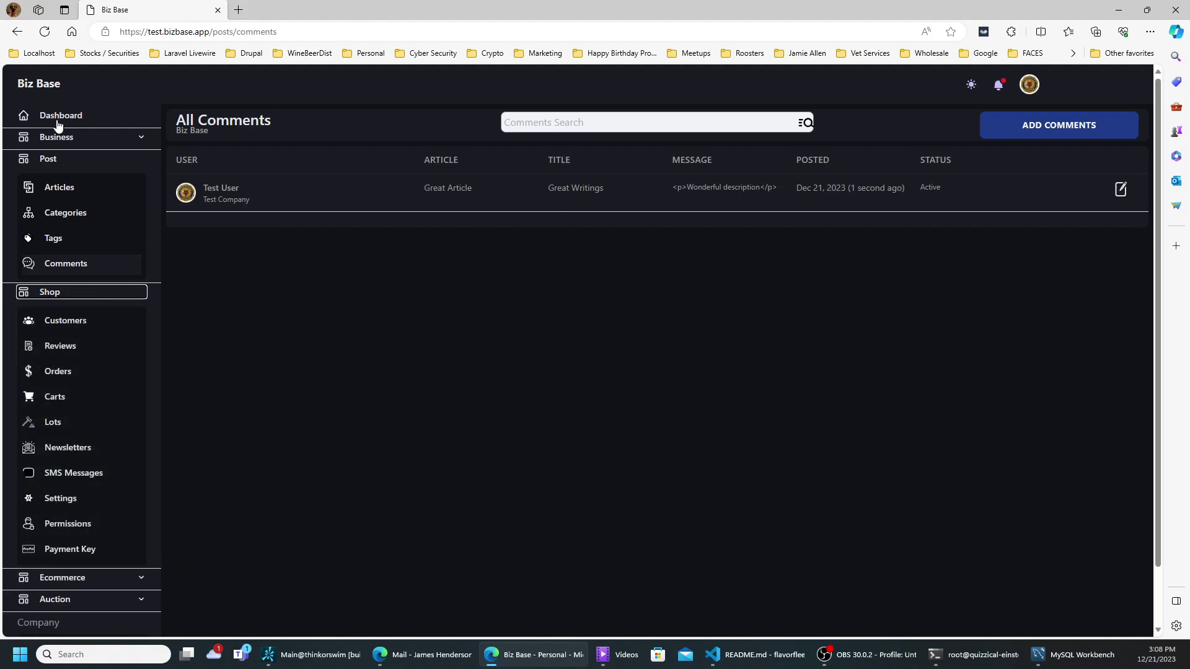
left_click(46, 160)
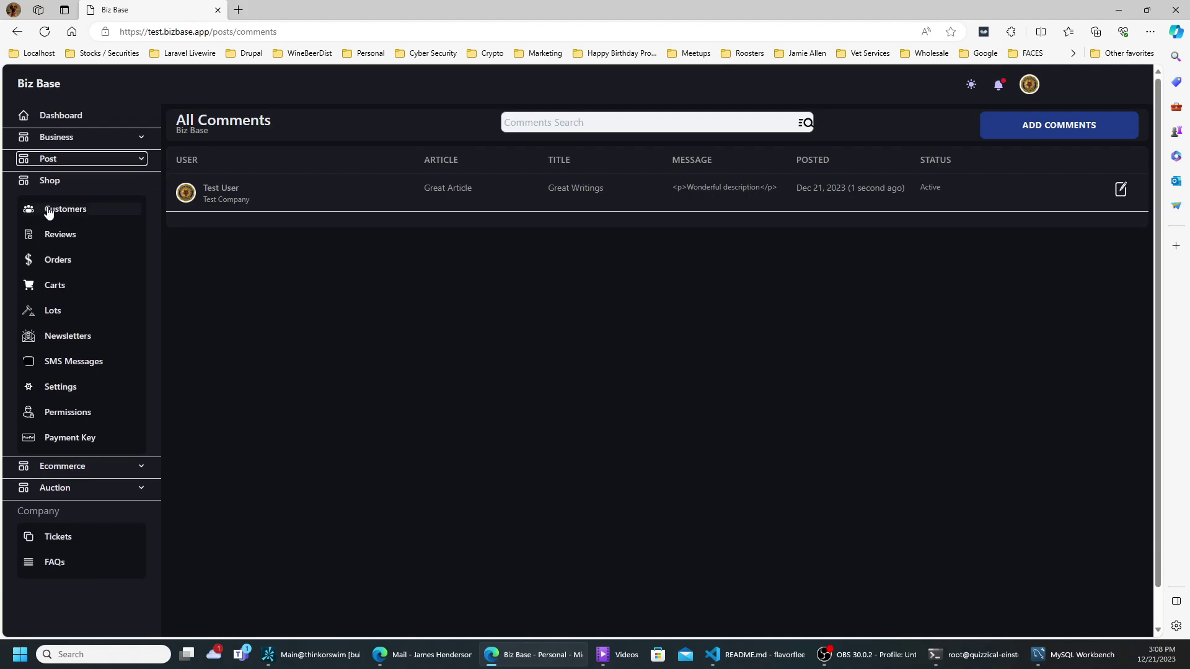
left_click(53, 208)
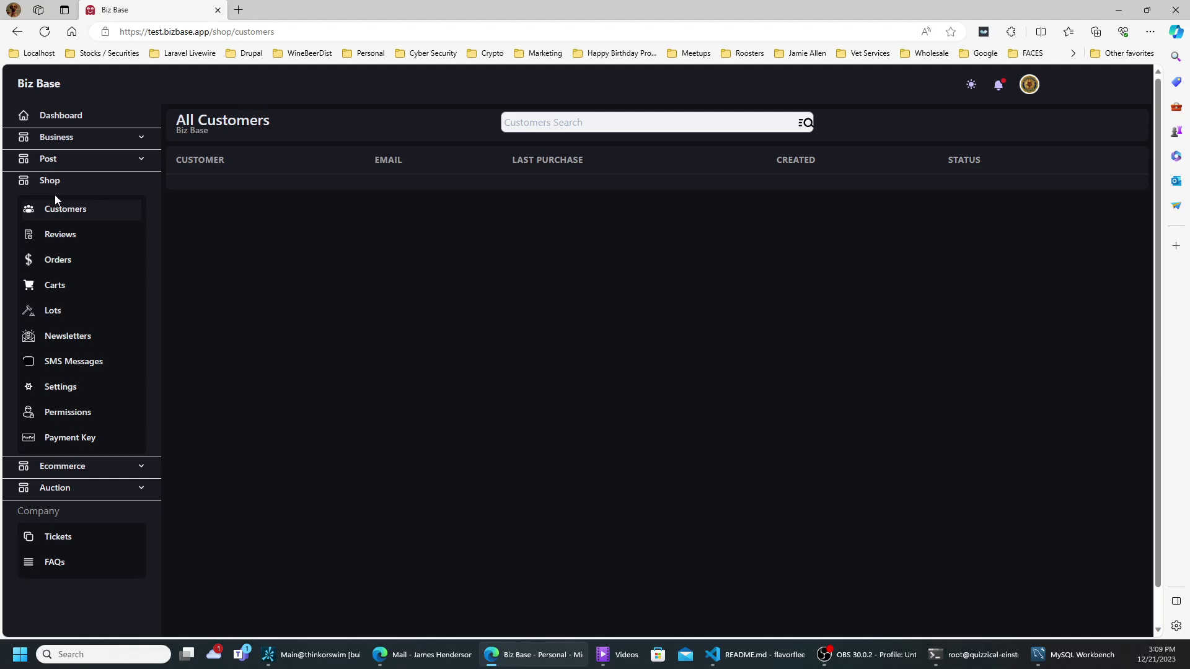
- Browse the shop's Reviews, Orders, Carts, Lots, Newsletters and empty SMS Messages lists, ending on Settings
left_click(60, 237)
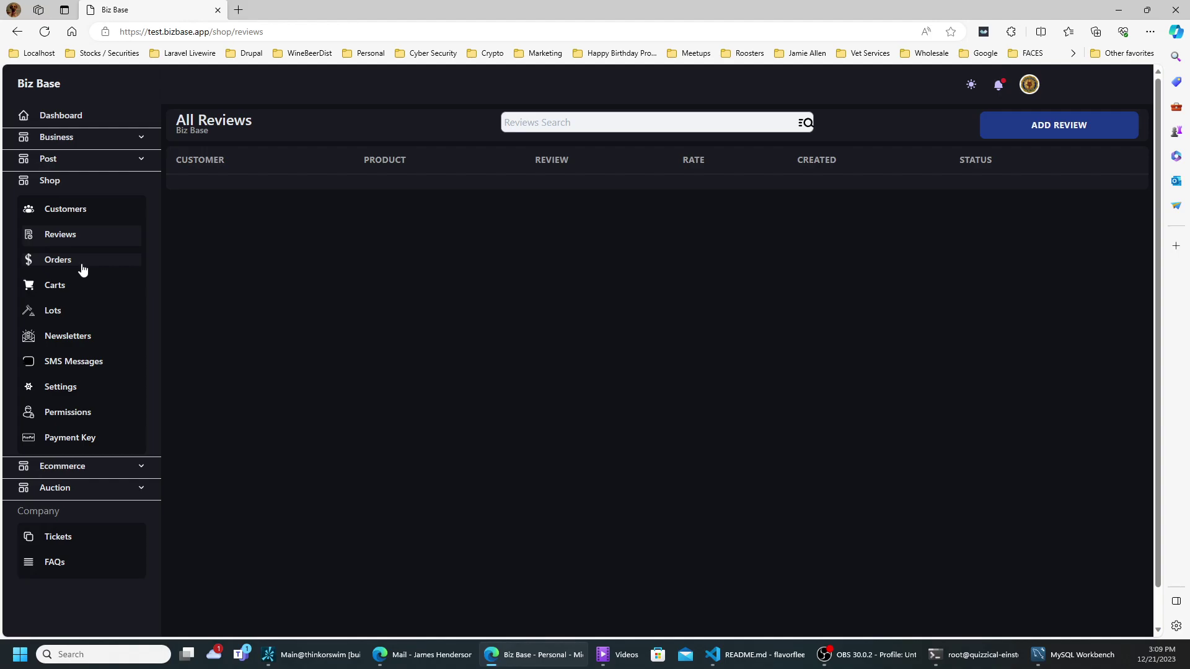
left_click(80, 268)
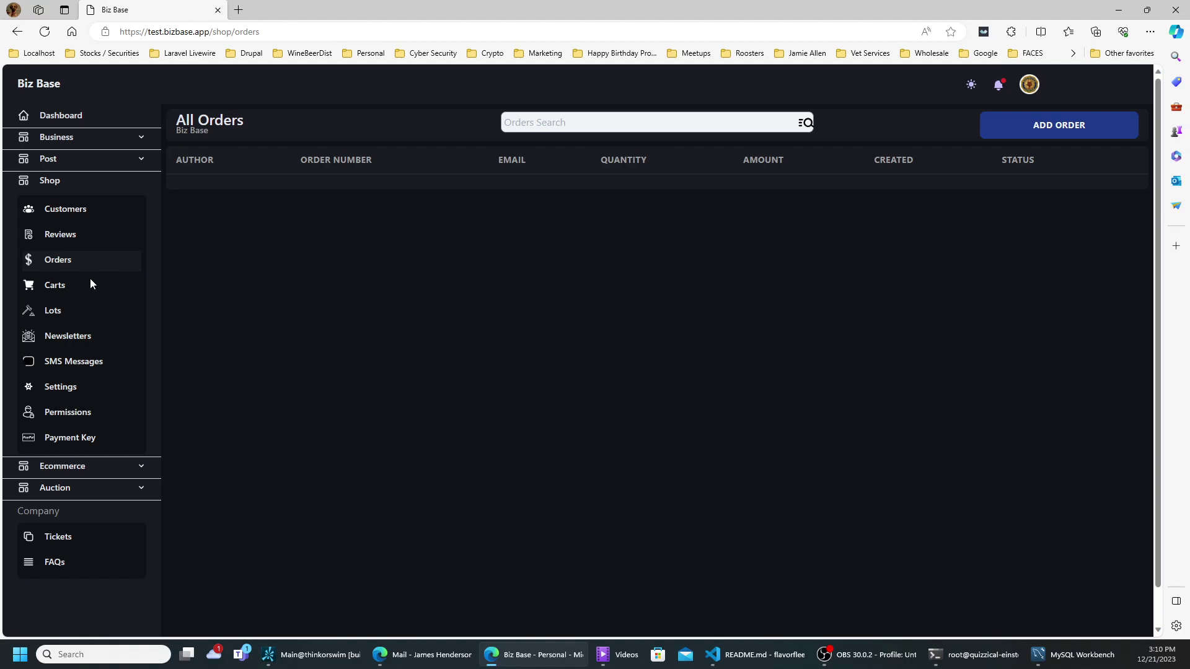
left_click(46, 292)
left_click(54, 311)
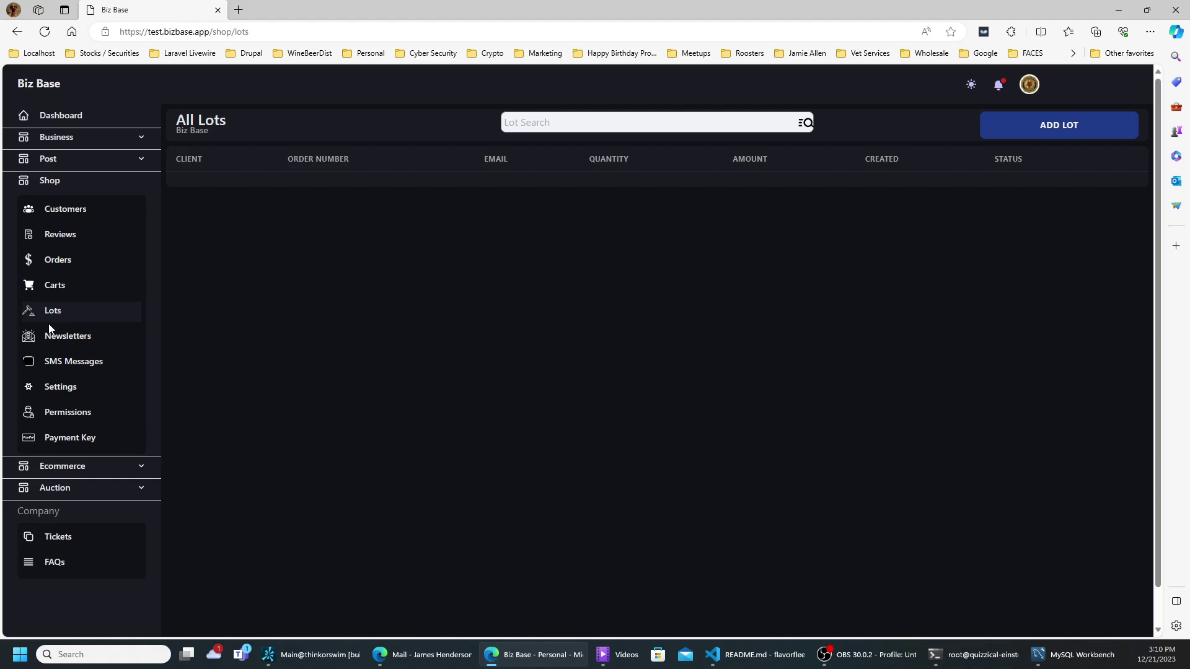
left_click(63, 344)
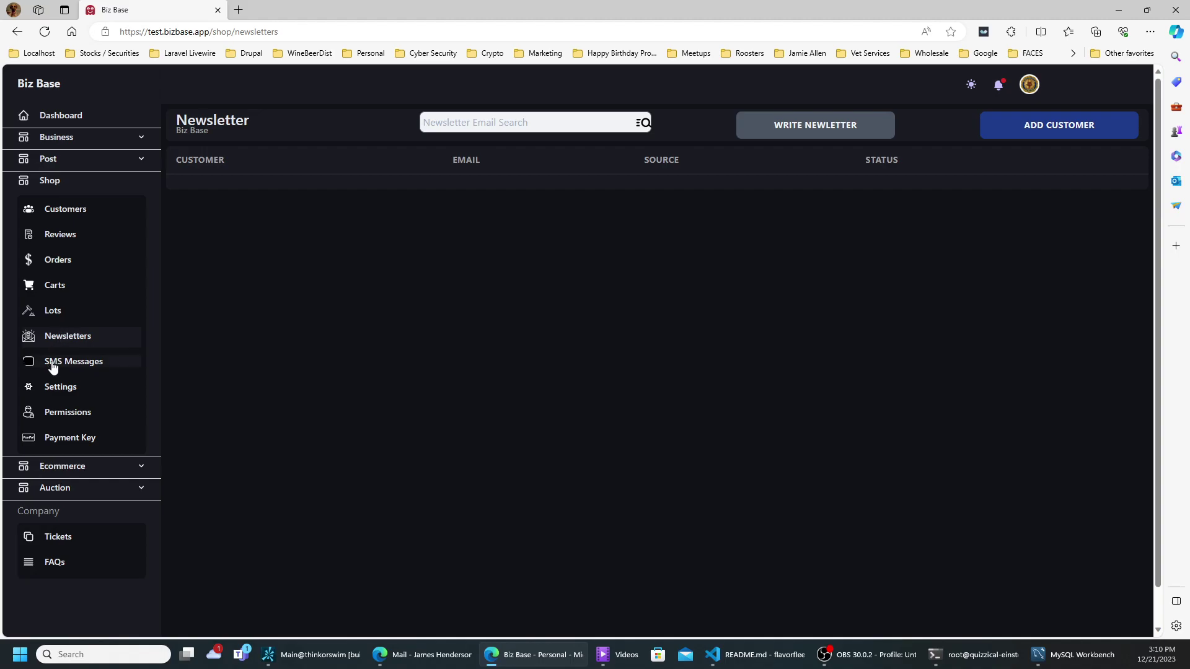
left_click(53, 367)
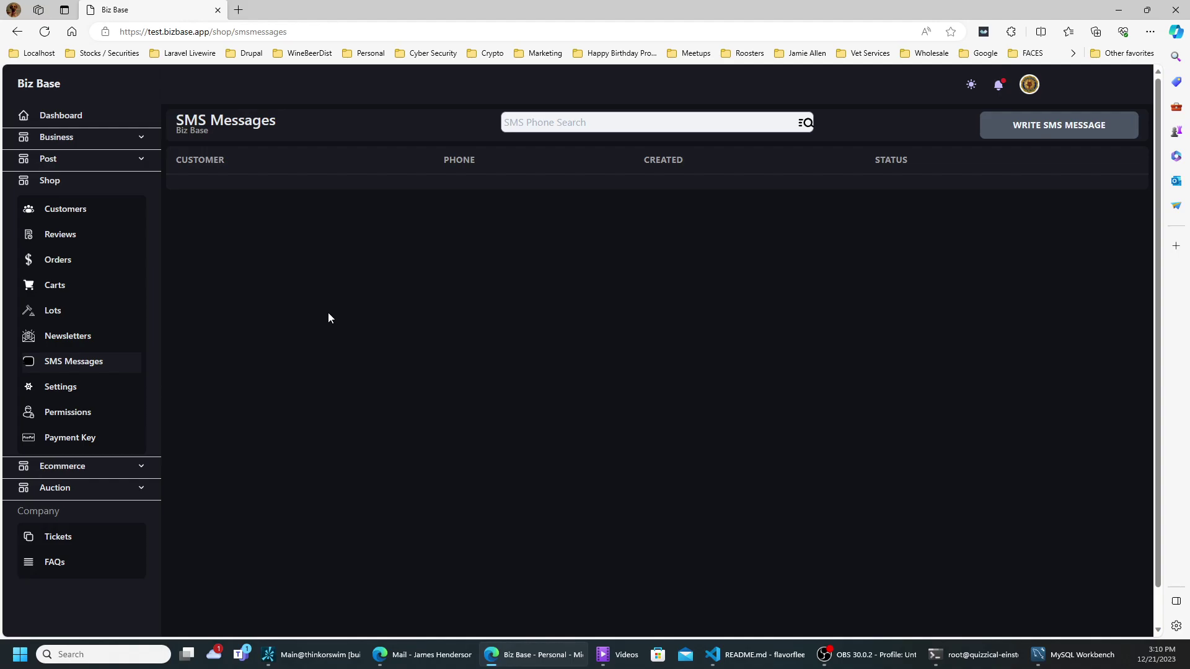
left_click(68, 394)
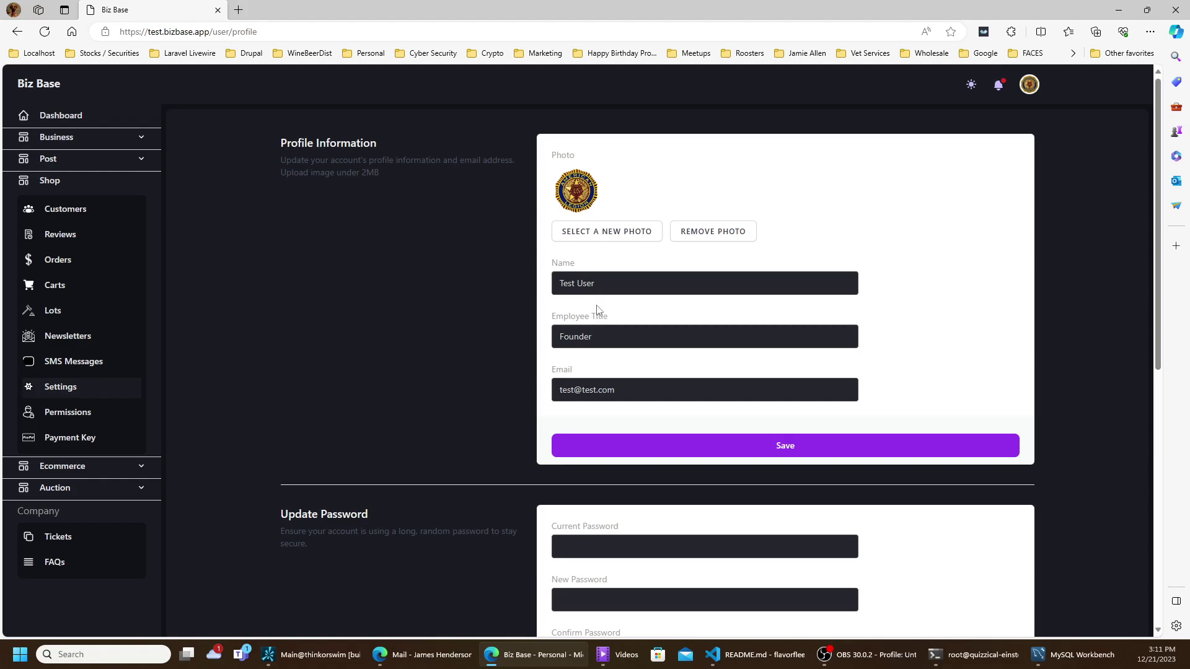
- Review the profile's Employee Title and Email fields, then bring up the roles and permissions table
left_click(603, 336)
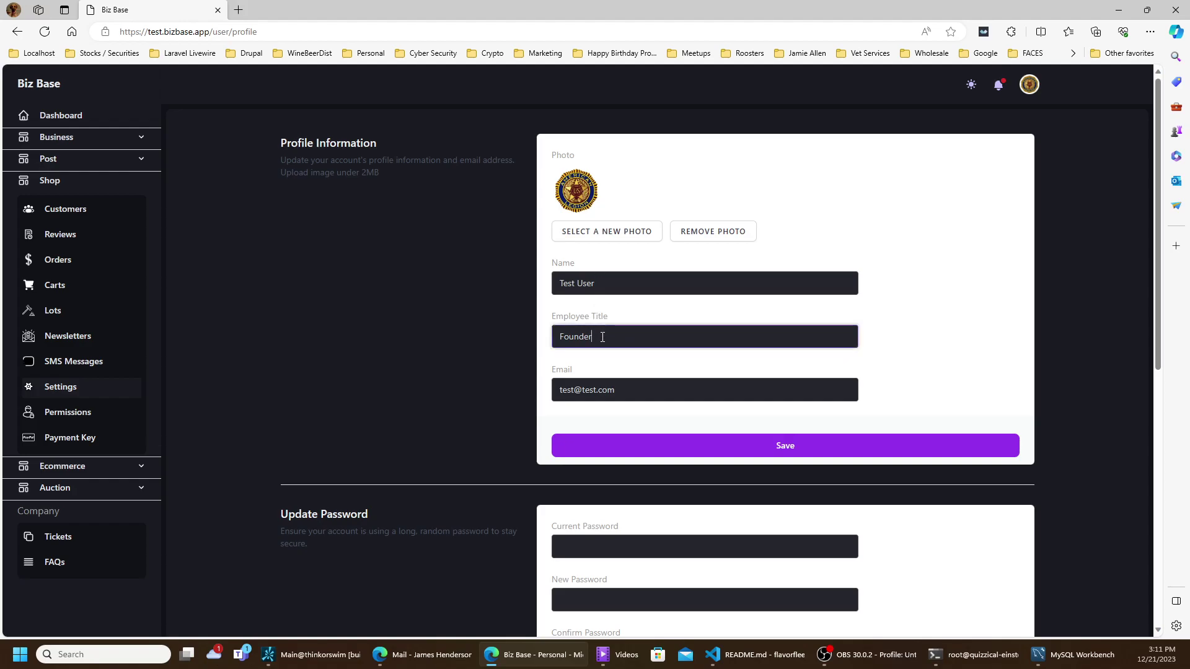
left_click(613, 390)
scroll(612, 390, "down", 5)
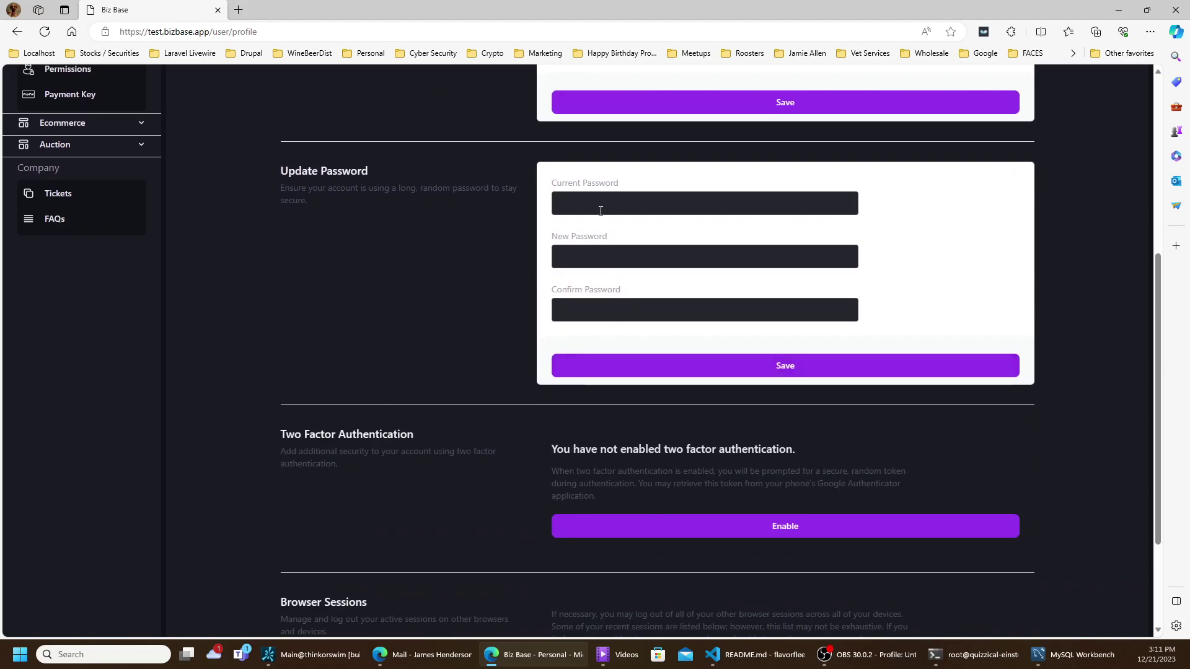
scroll(585, 301, "down", 2)
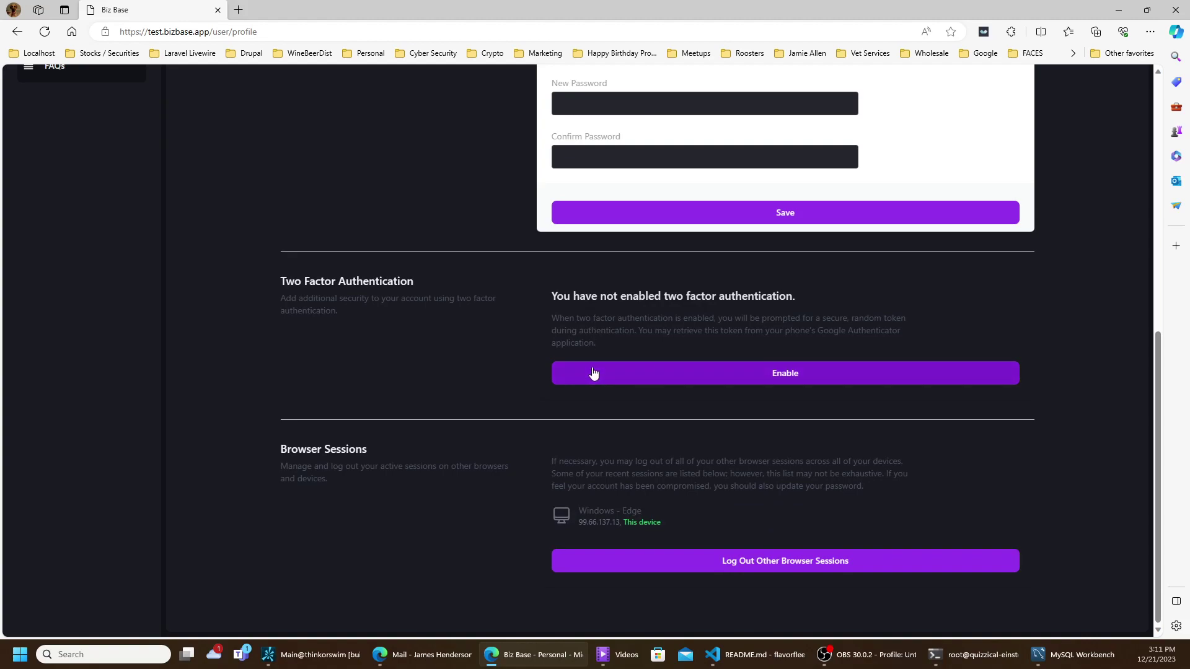
scroll(593, 372, "up", 1)
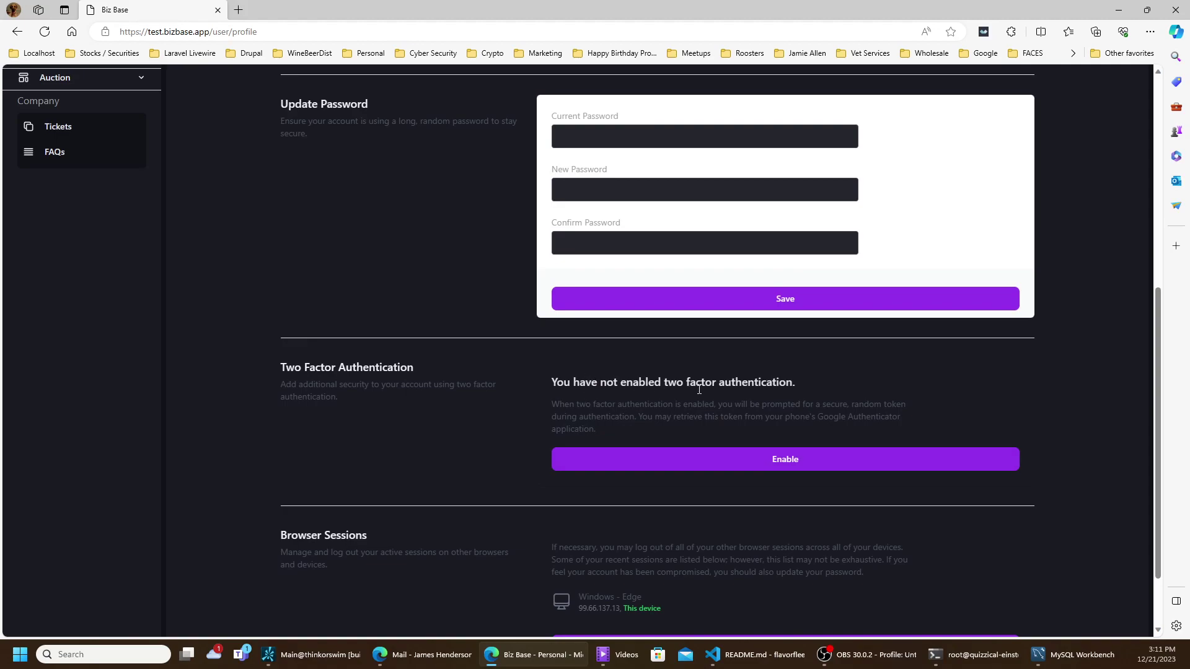
scroll(675, 399, "up", 4)
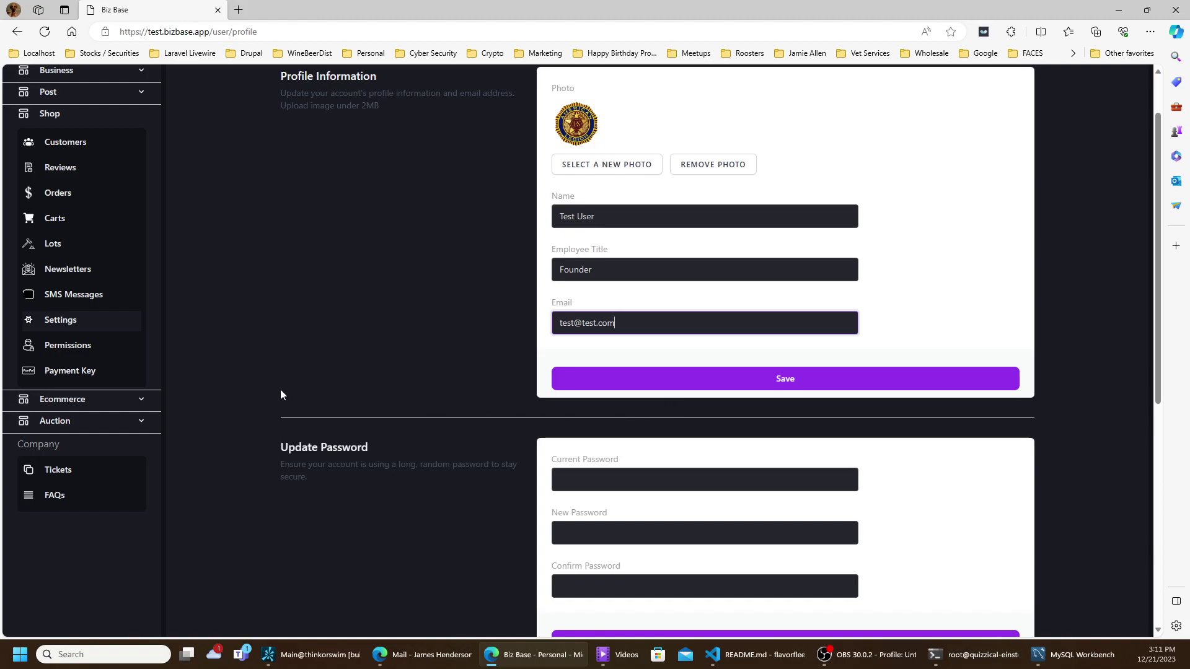
left_click(51, 351)
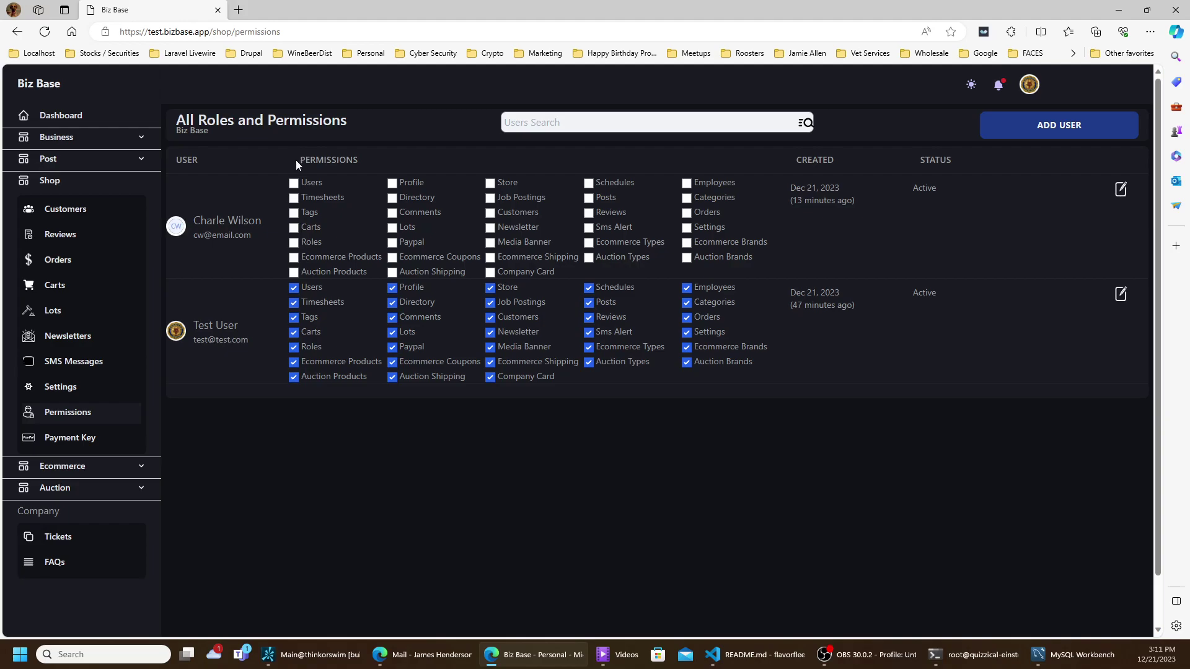
- Grant the upper user Tags and Posts, and revoke the lower user's Users permission
left_click(294, 213)
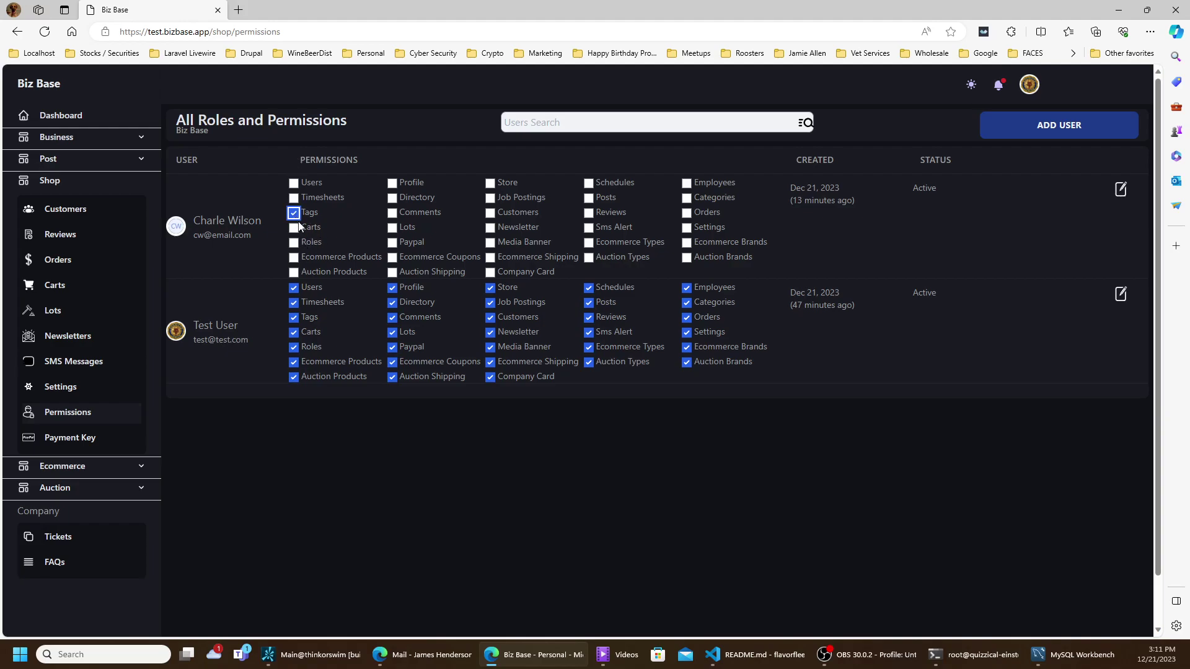
left_click(588, 198)
left_click(294, 288)
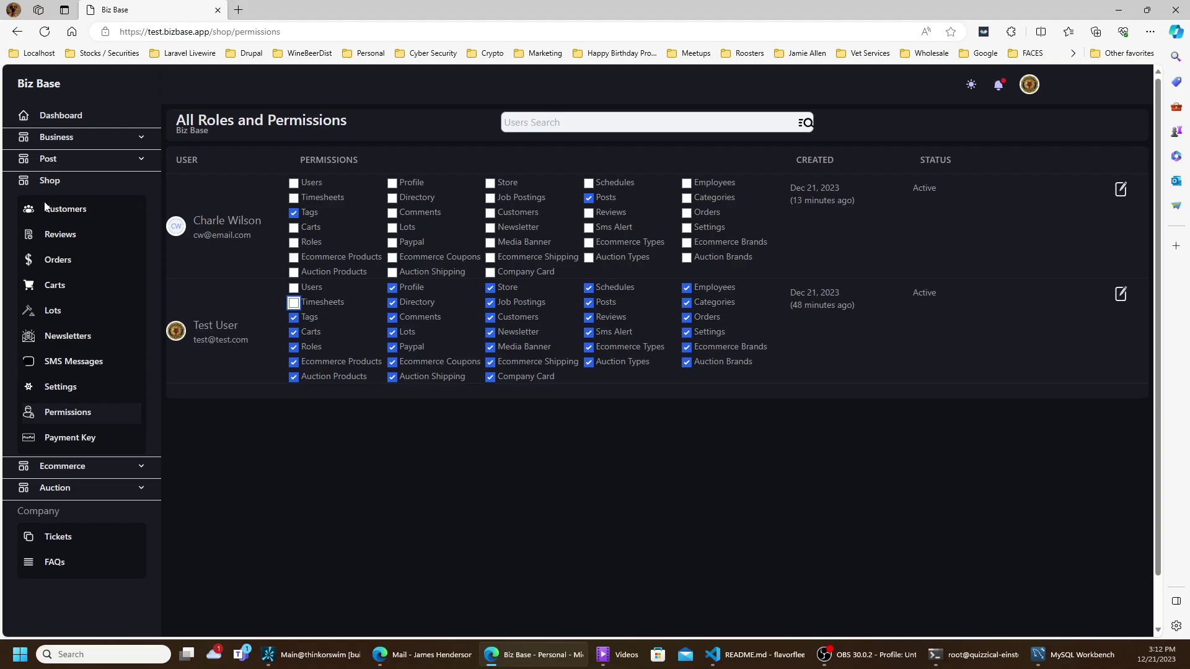
left_click(54, 142)
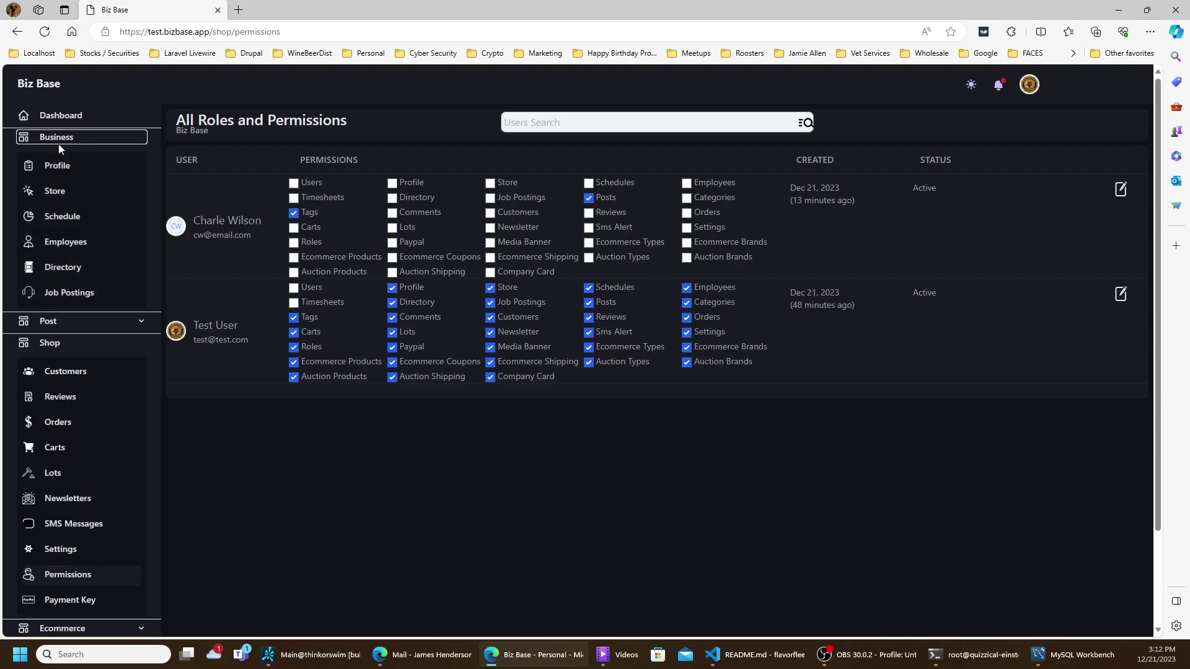
left_click(299, 300)
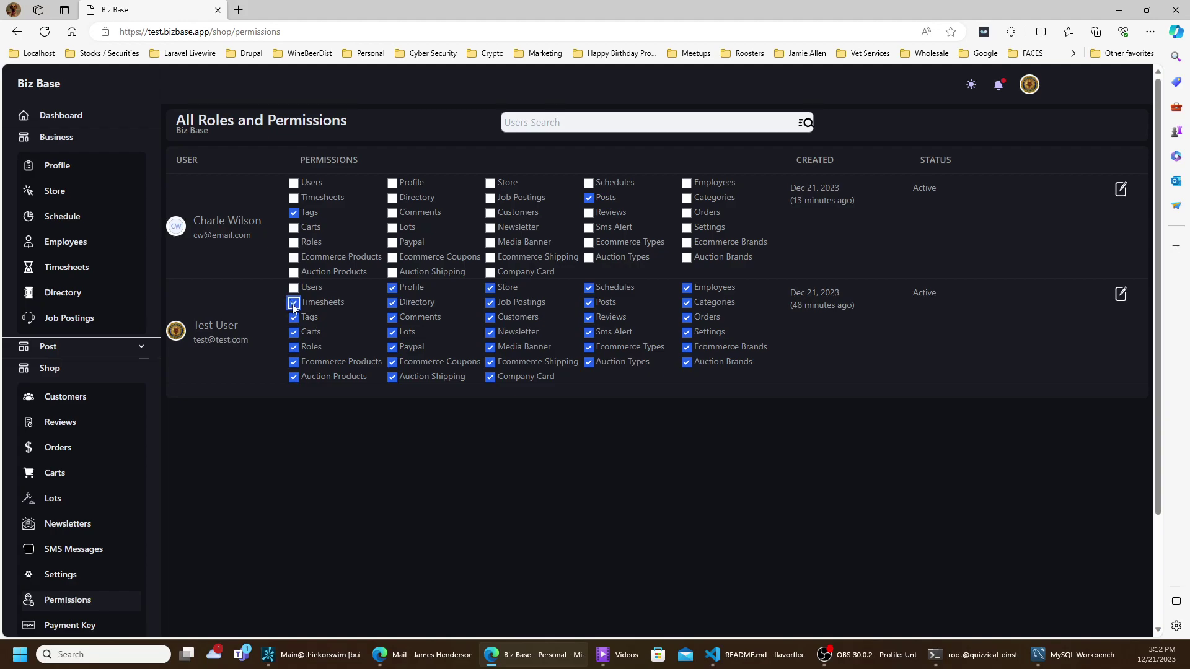
left_click(294, 304)
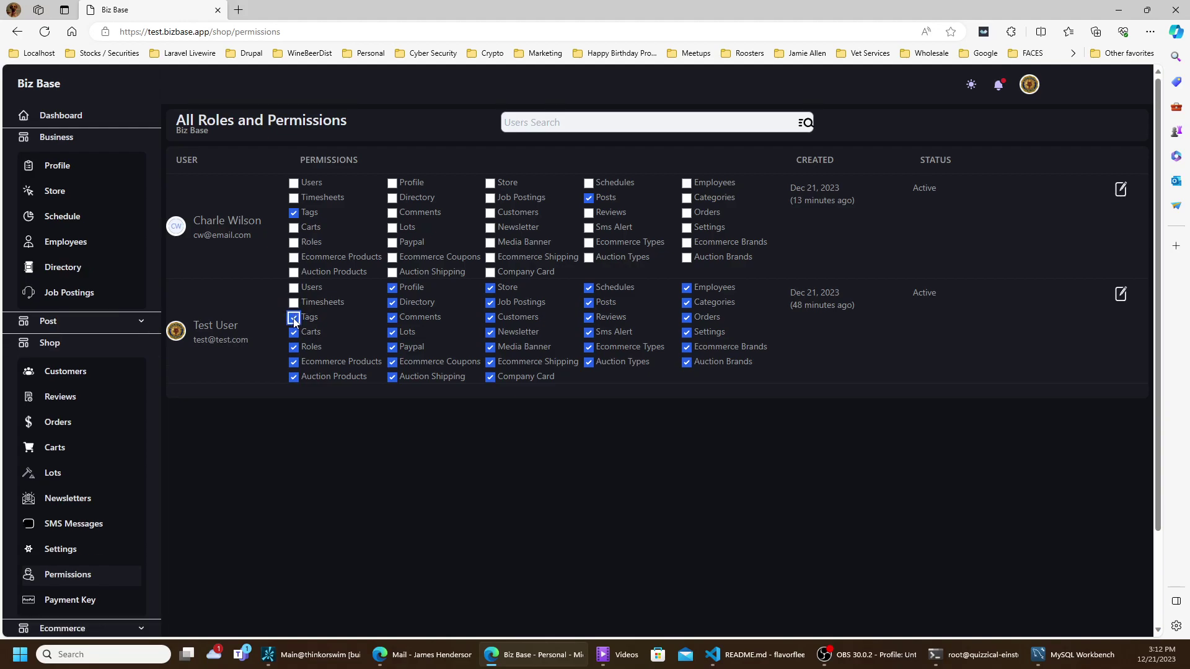
- Revoke the lower user's Tags, Carts, Schedules, Posts, Employees, Categories, Orders and Settings permissions
left_click(294, 318)
left_click(294, 333)
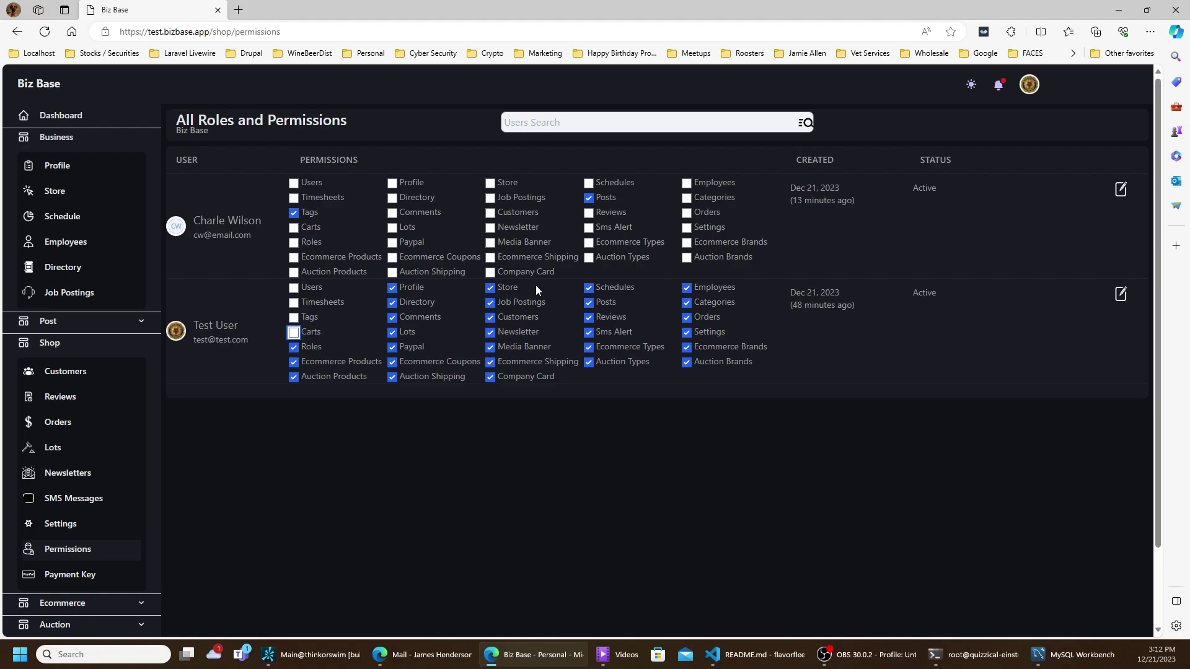
left_click(589, 292)
left_click(590, 305)
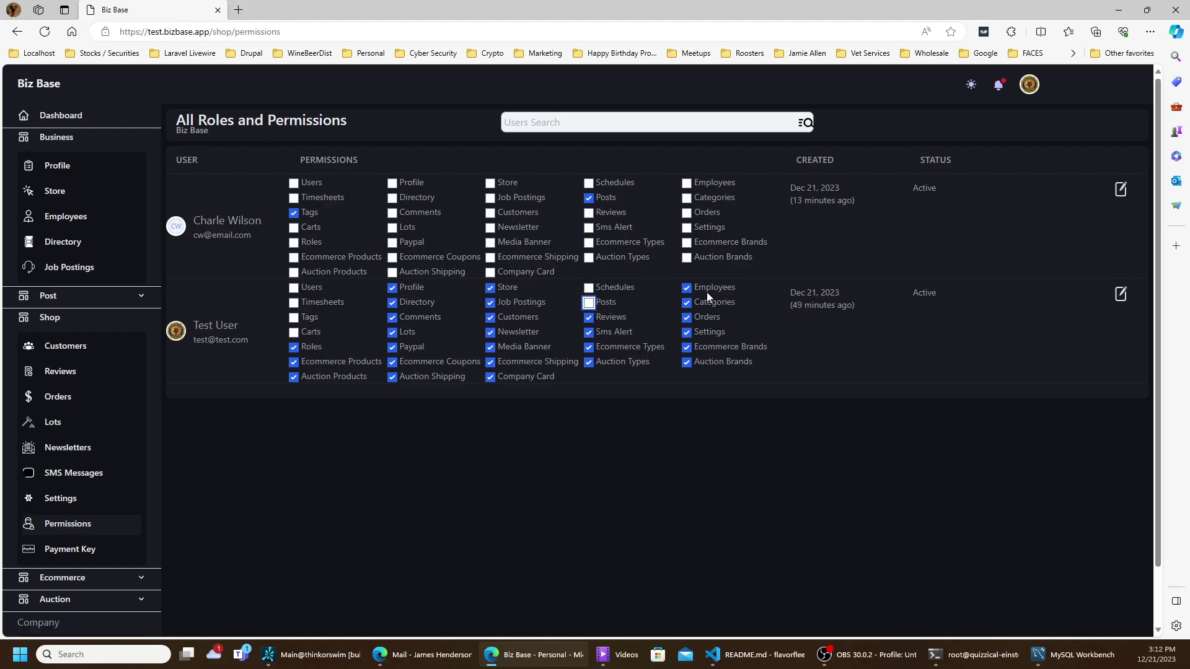
left_click(687, 288)
left_click(687, 303)
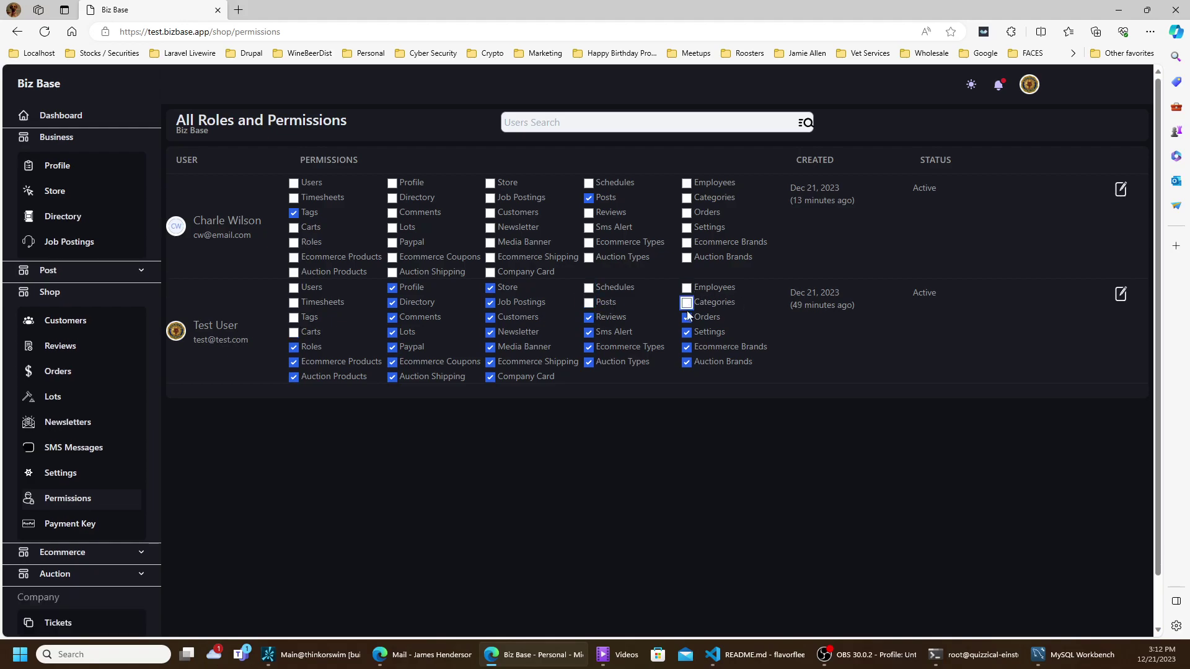
left_click(687, 317)
left_click(687, 333)
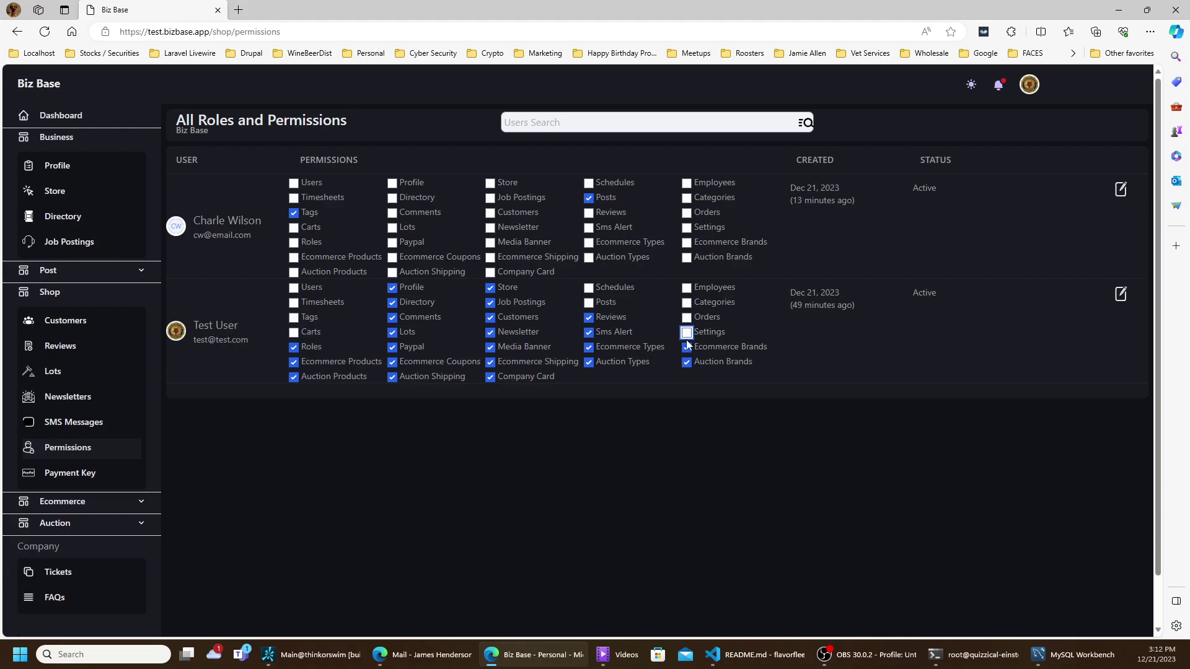
left_click(687, 349)
left_click(686, 348)
- Revoke Auction Types, Ecommerce Types, Sms Alert, Customers, Newsletter, Media Banner, Ecommerce Shipping and Company Card
left_click(588, 361)
left_click(592, 348)
left_click(589, 347)
left_click(589, 332)
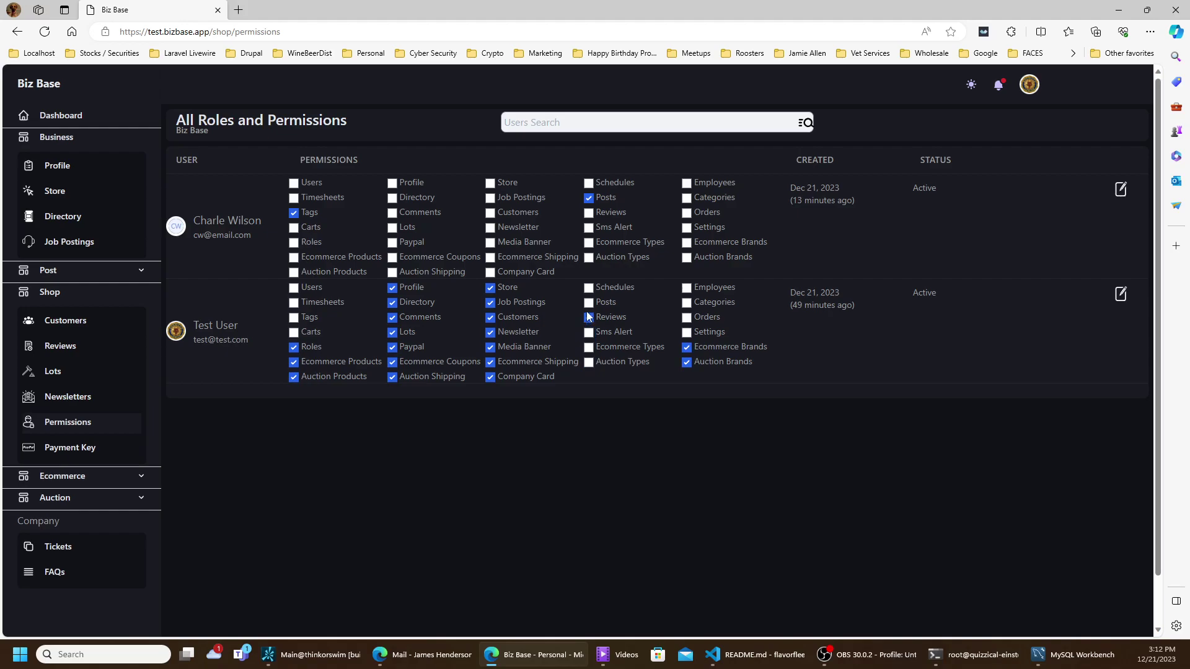
left_click(490, 317)
left_click(490, 332)
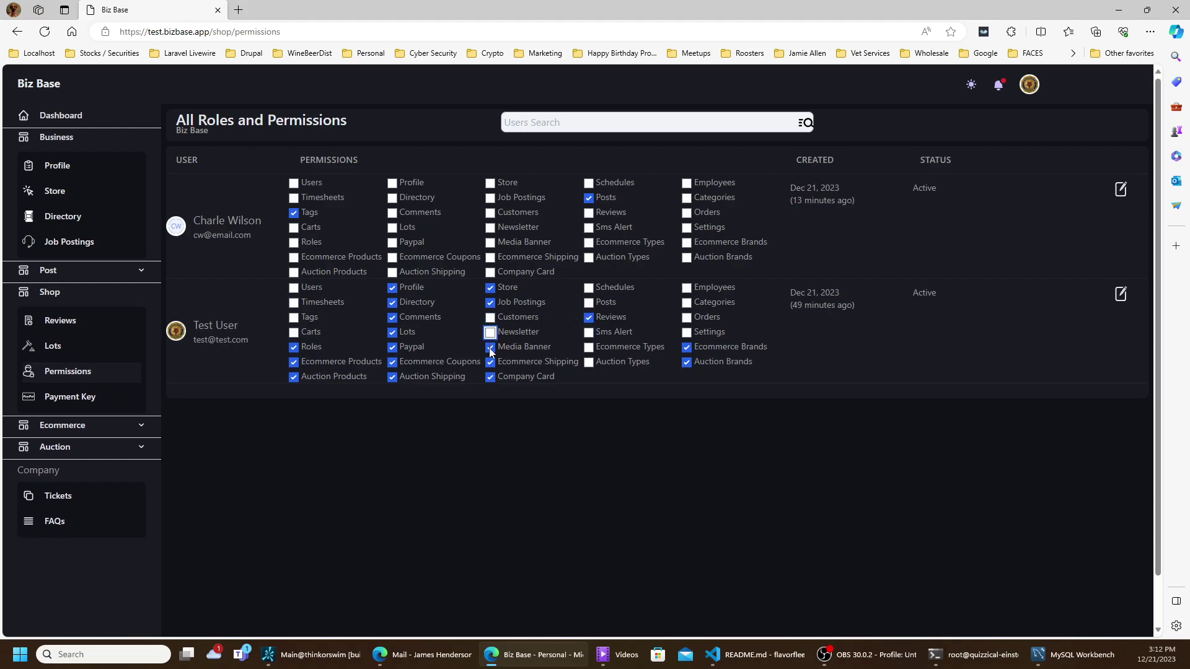
left_click(490, 348)
left_click(490, 362)
left_click(490, 377)
- Revoke Auction Shipping, Ecommerce Coupons, Paypal, Comments, Lots, Directory and Profile from the lower user
left_click(392, 378)
left_click(393, 362)
left_click(392, 347)
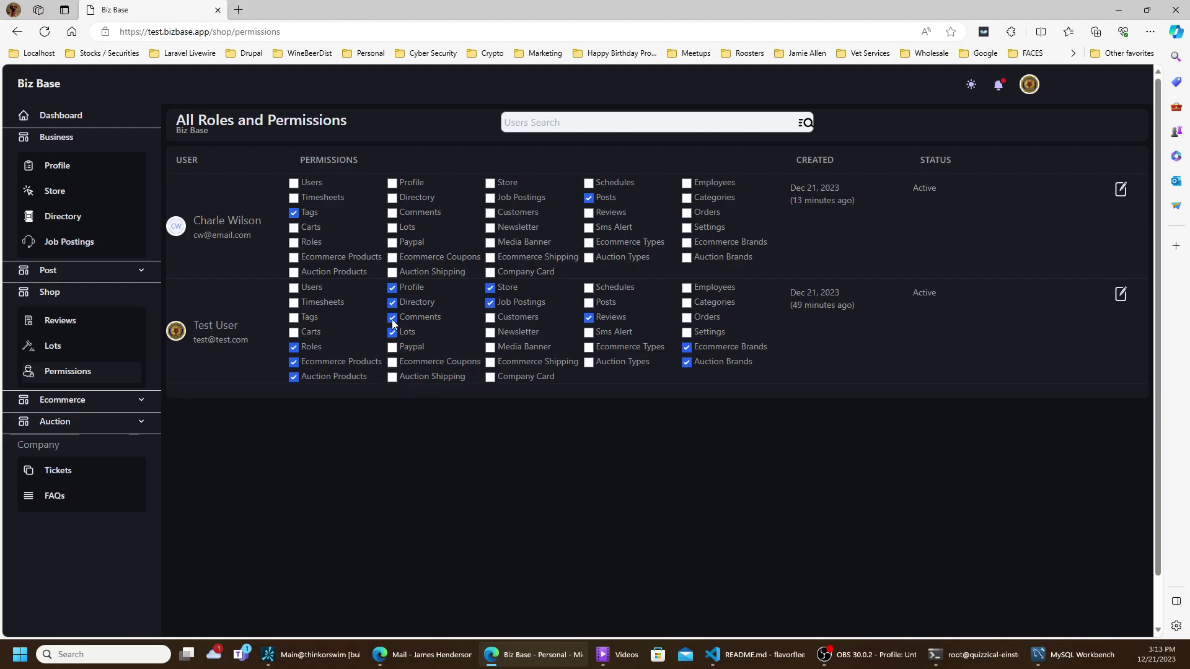
left_click(392, 317)
left_click(392, 332)
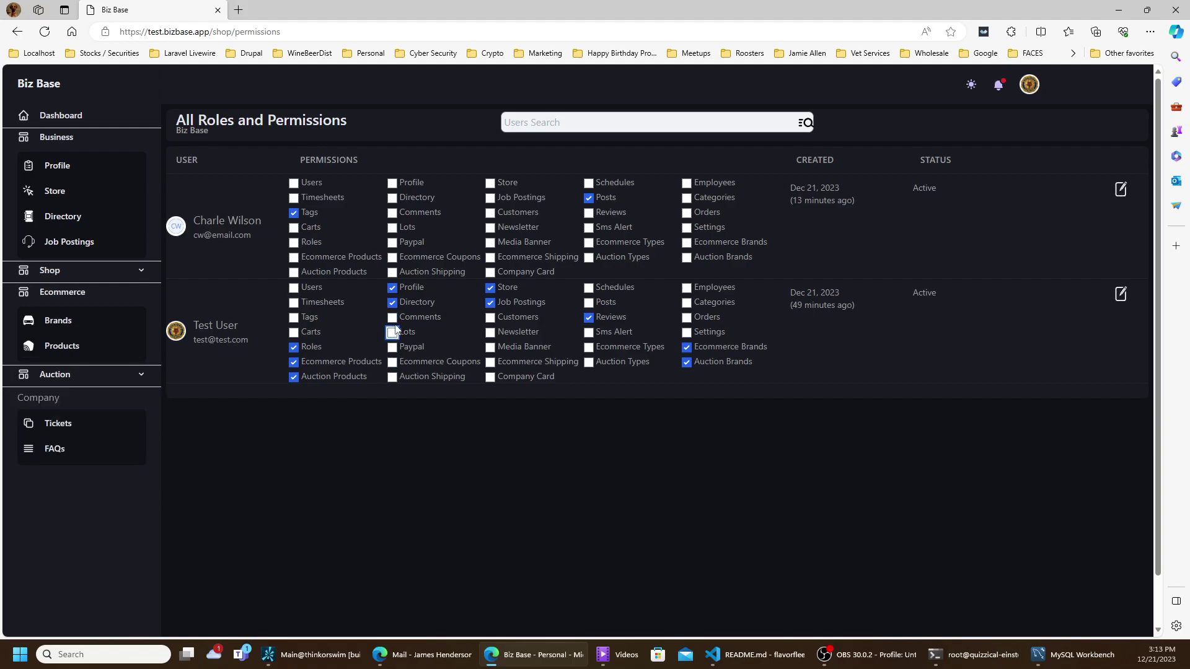
left_click(392, 303)
left_click(392, 288)
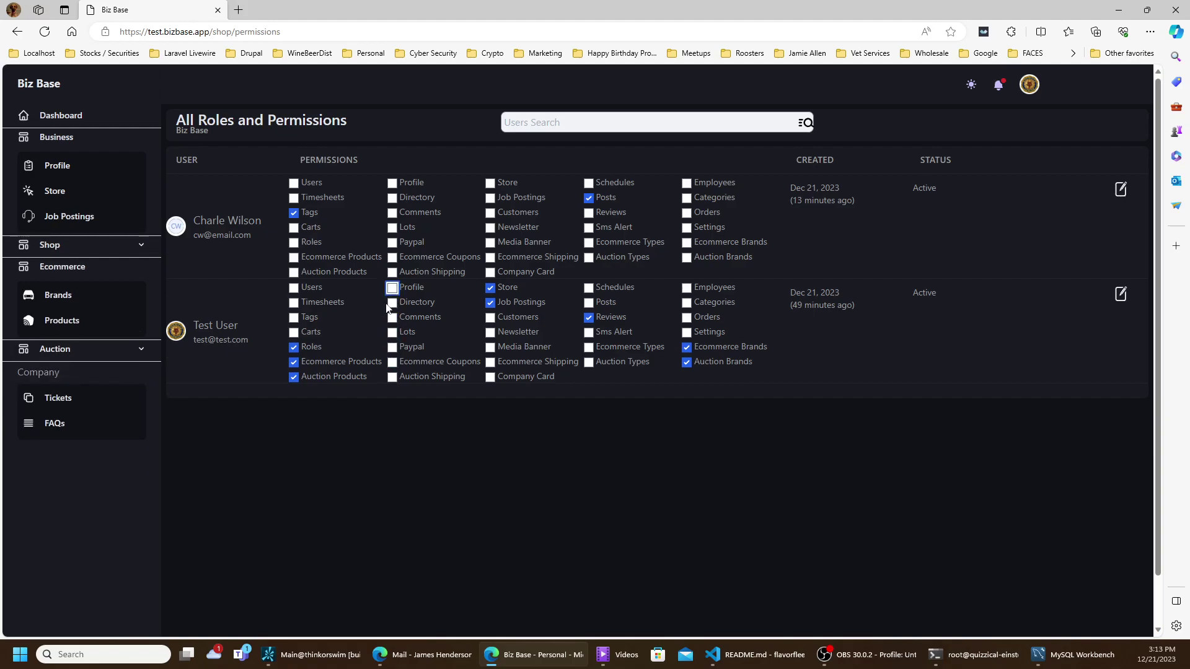
- Try revoking the lower user's Roles permission, which is refused and stays granted
left_click(294, 348)
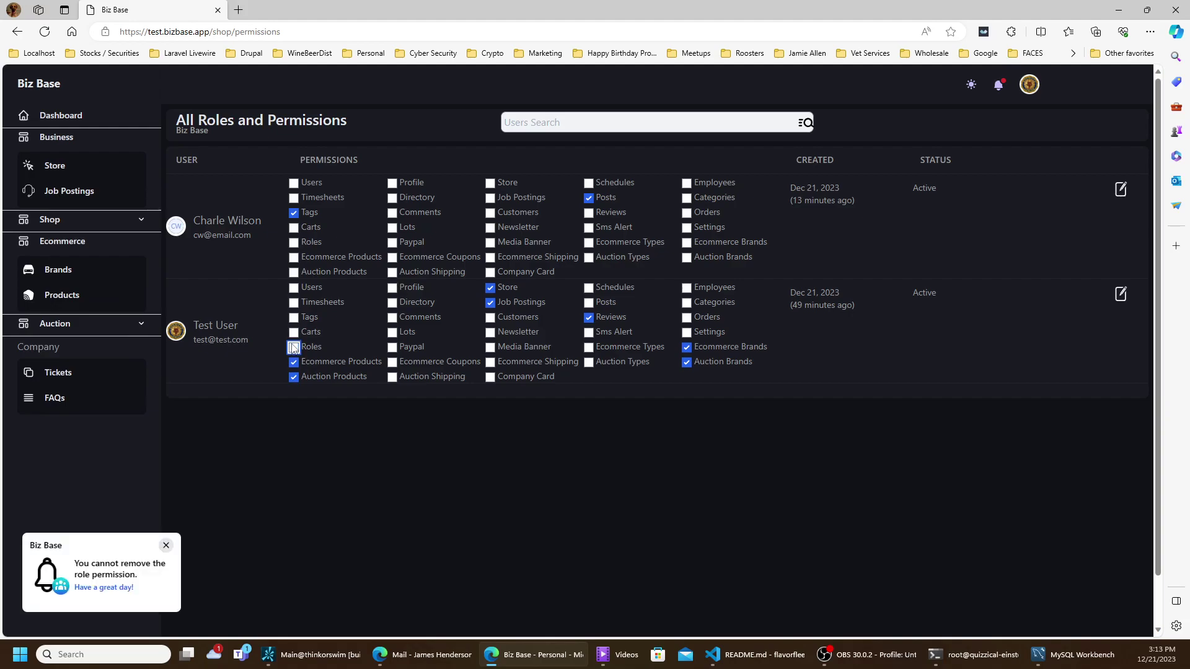
left_click(293, 351)
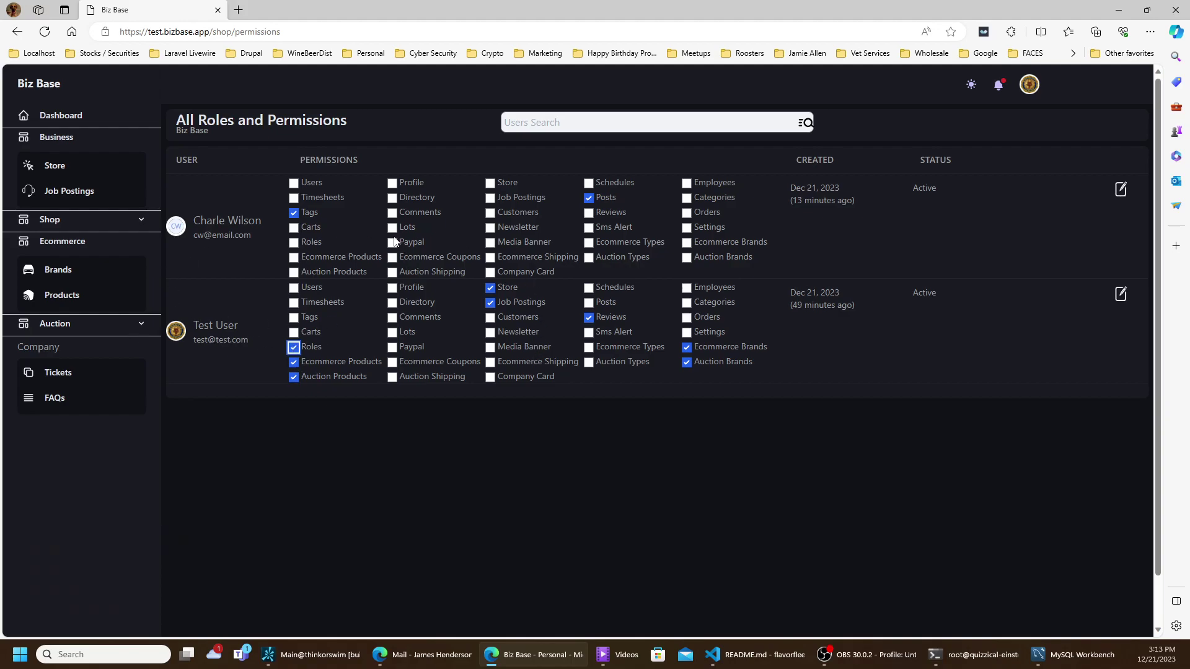
left_click(294, 348)
- Revoke Ecommerce Products and Auction Products, check the Brands list, and return to Permissions
left_click(295, 363)
left_click(295, 377)
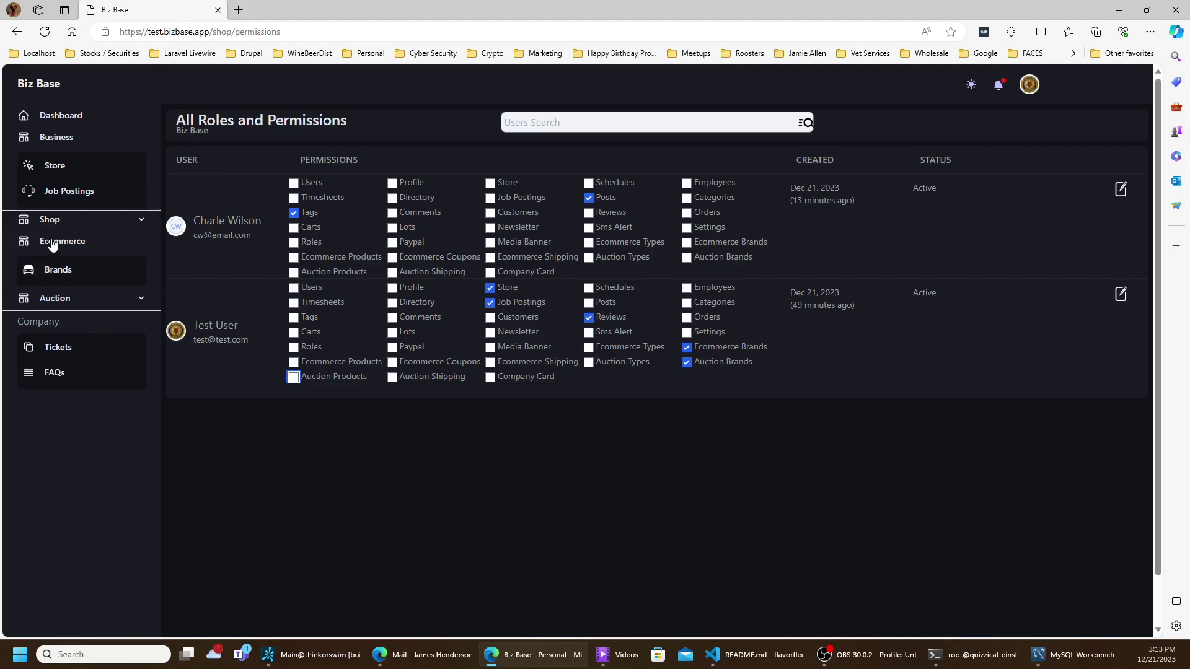
left_click(52, 275)
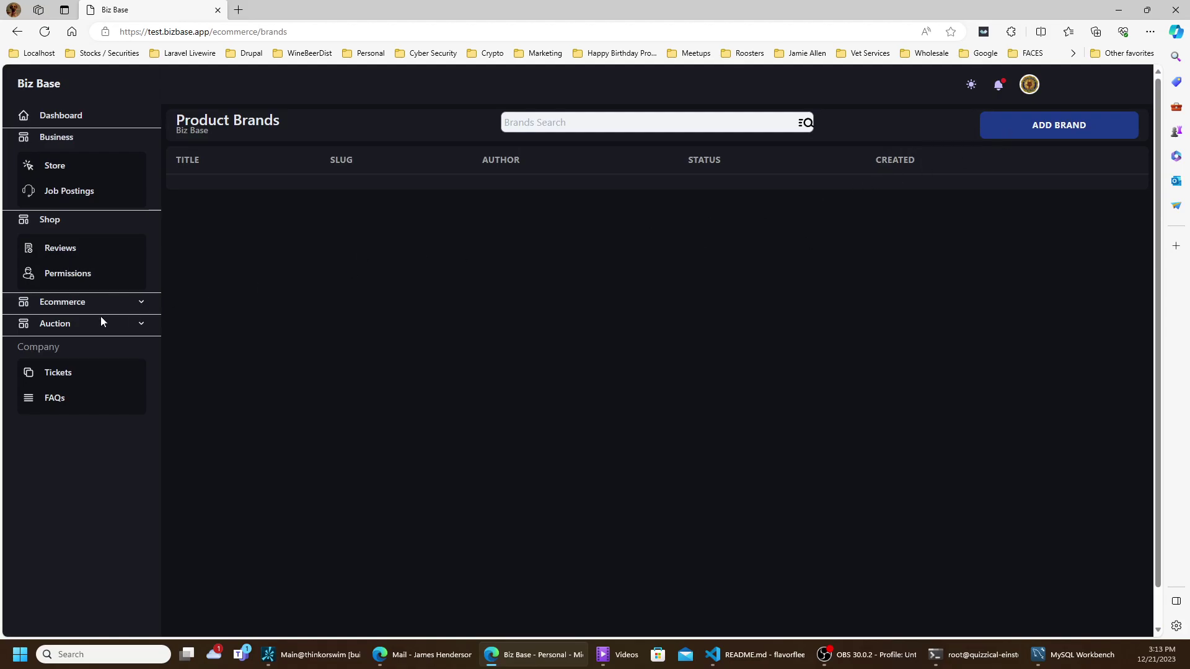
left_click(66, 277)
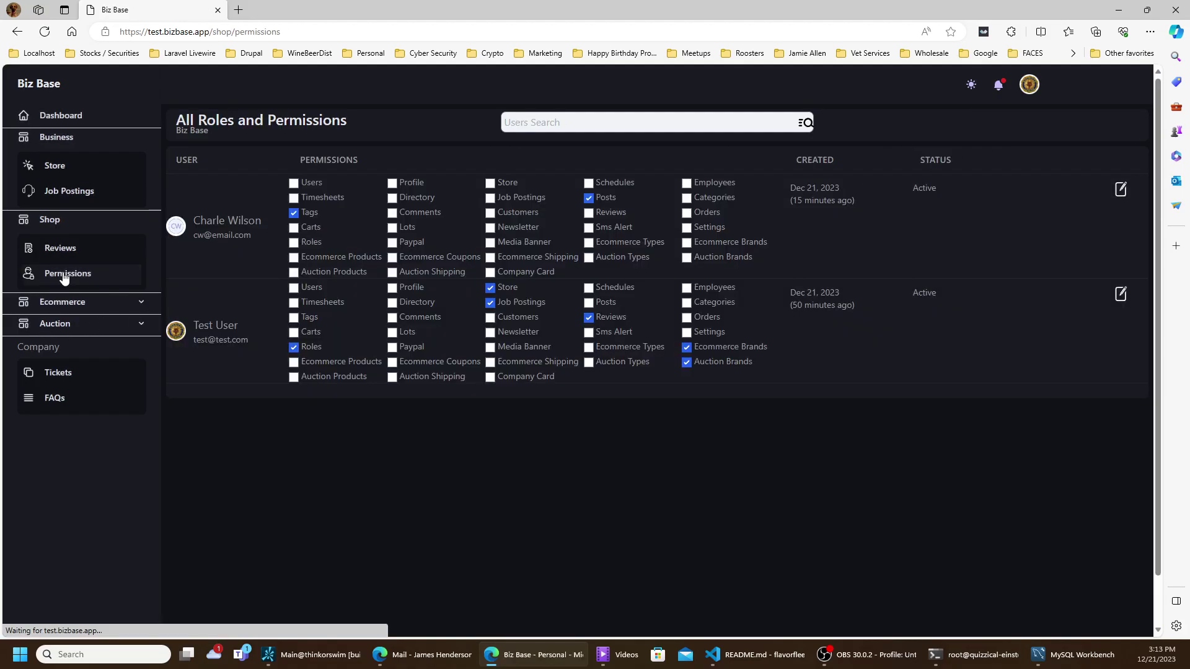
- Grant the test user Users, Timesheets, Tags, Carts, Ecommerce Products and Auction Products
left_click(293, 287)
left_click(294, 305)
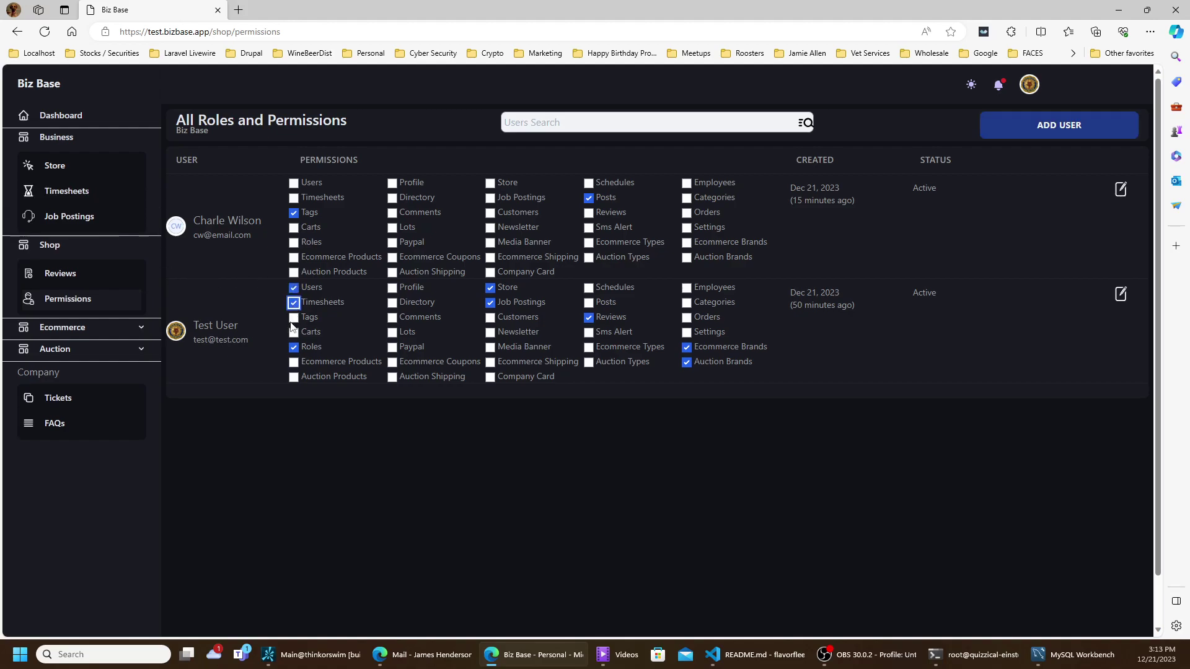
left_click(294, 317)
left_click(294, 332)
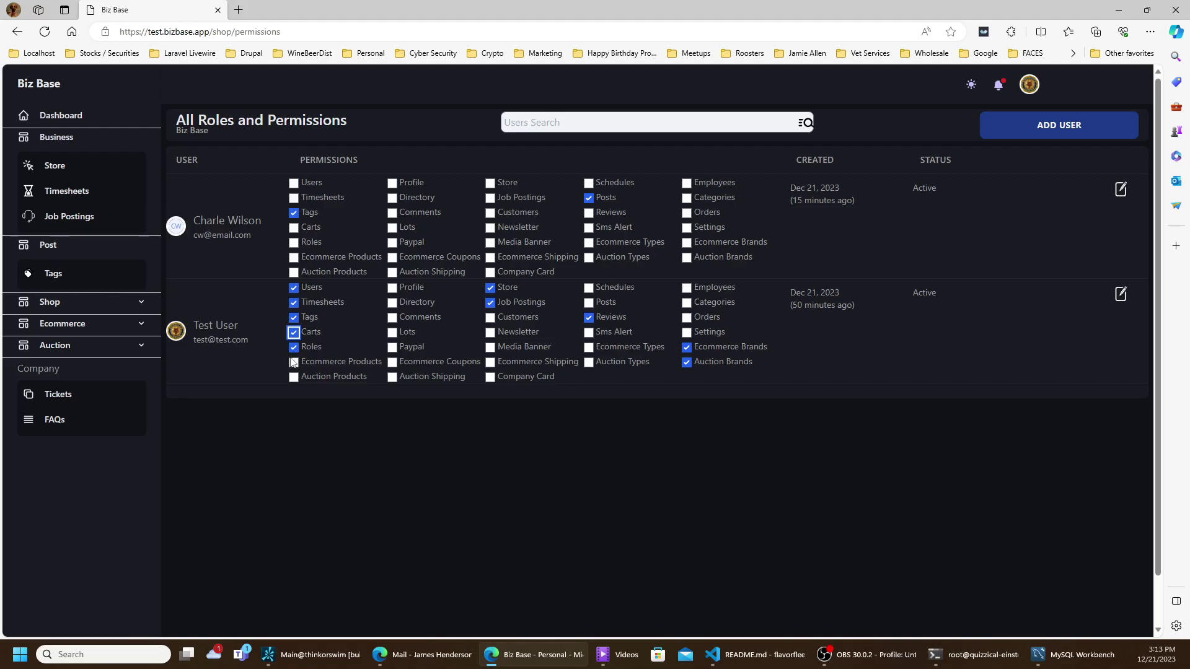
left_click(294, 362)
left_click(294, 377)
- Grant Auction Shipping, Ecommerce Coupons, Paypal, Lots, Comments, Directory and Profile to the test user
left_click(393, 376)
left_click(393, 362)
left_click(392, 347)
left_click(392, 332)
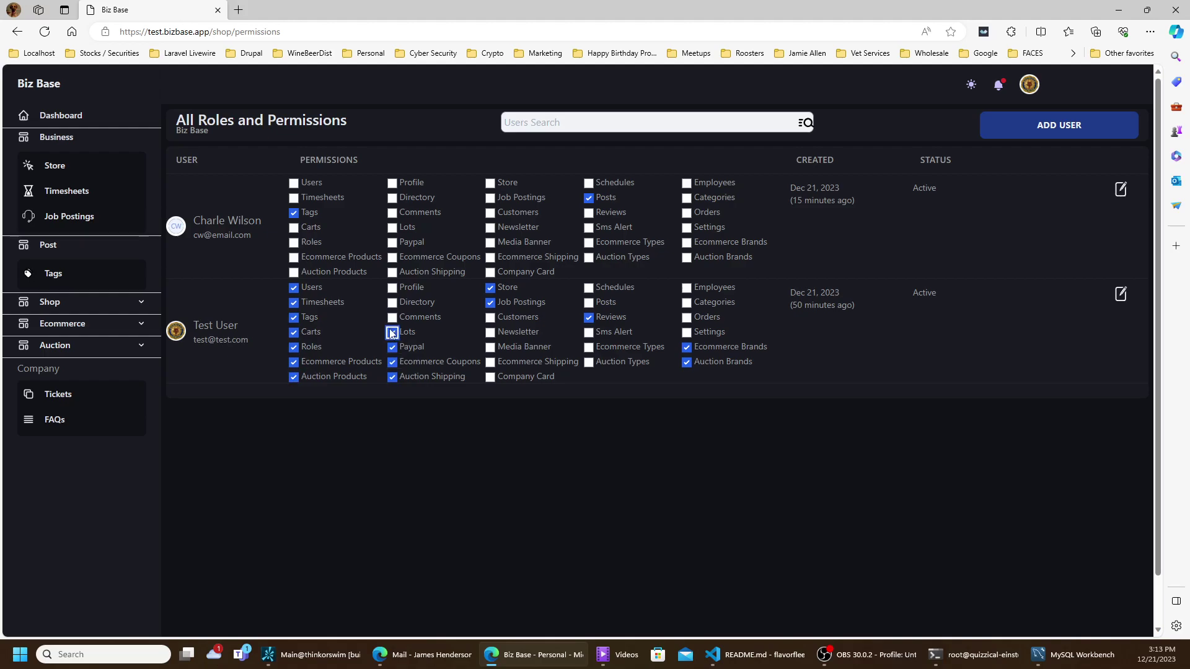
left_click(392, 317)
left_click(392, 302)
left_click(392, 288)
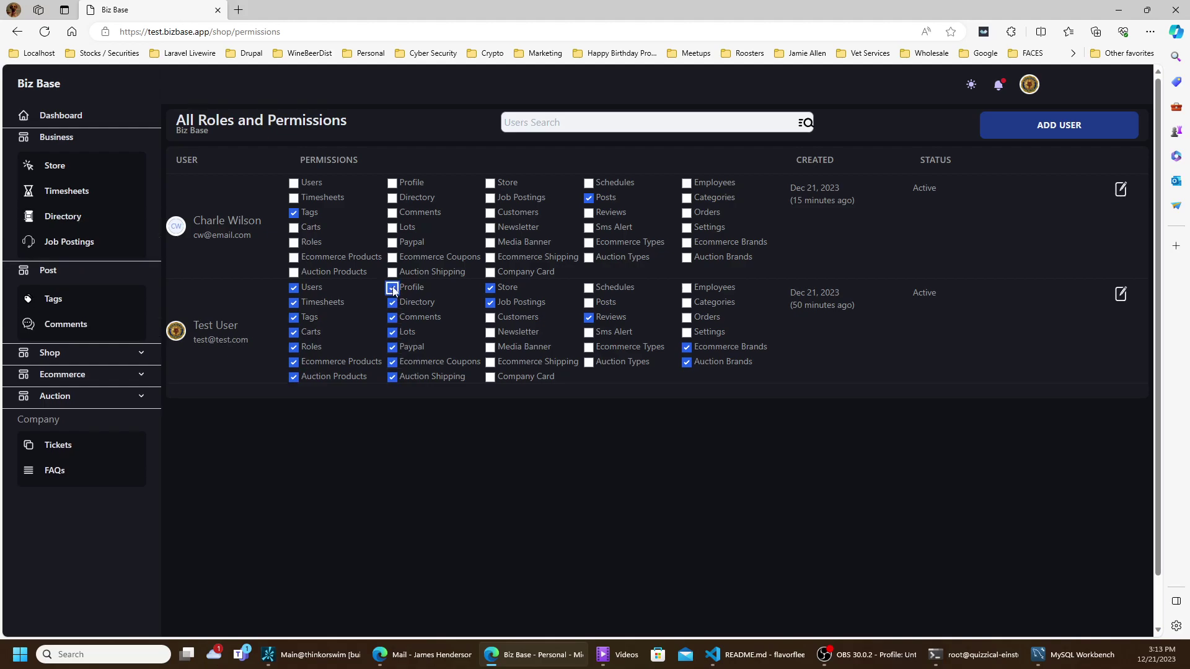
- Grant Customers, Newsletter, Media Banner, Ecommerce Shipping, Company Card, Auction Types, Ecommerce Types and Sms Alert
left_click(490, 317)
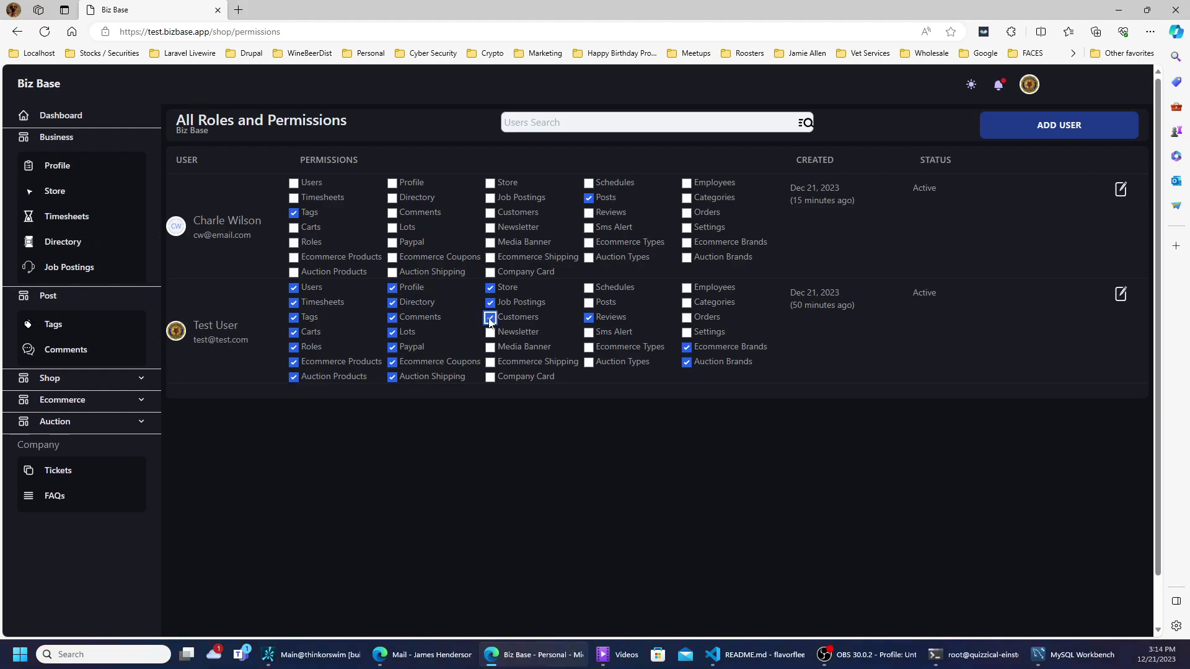
left_click(489, 334)
left_click(490, 348)
left_click(491, 363)
left_click(492, 378)
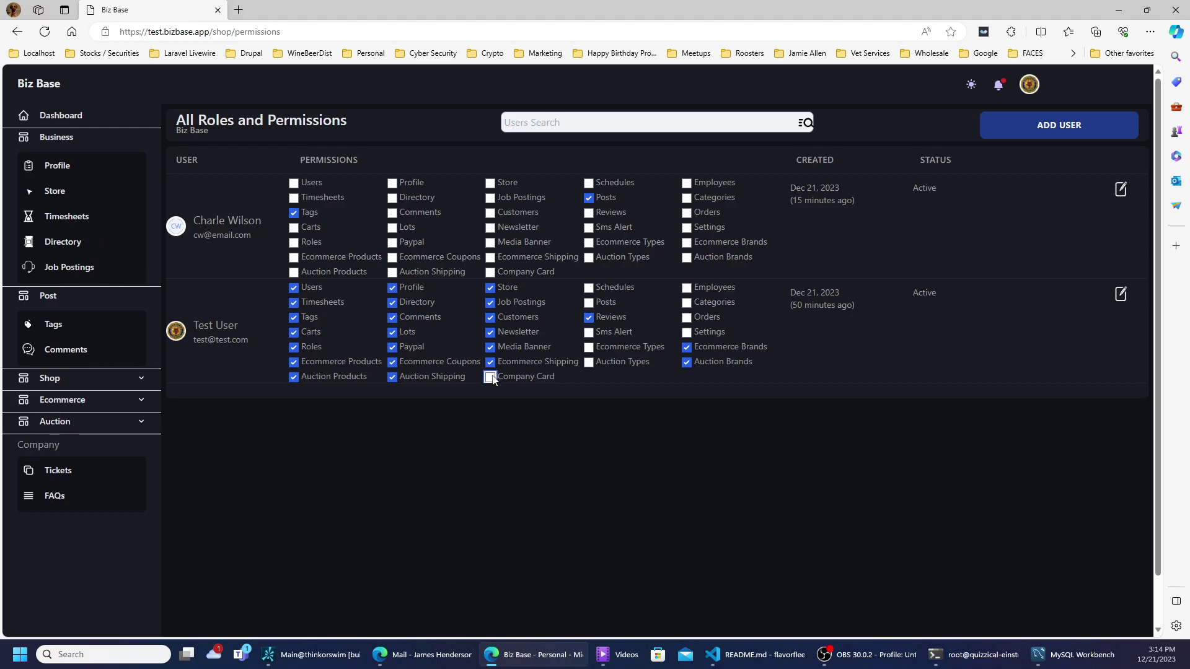
left_click(589, 363)
left_click(588, 348)
left_click(588, 332)
- Grant the test user Posts, Schedules, Employees, Categories, Orders and Settings
left_click(588, 303)
left_click(588, 289)
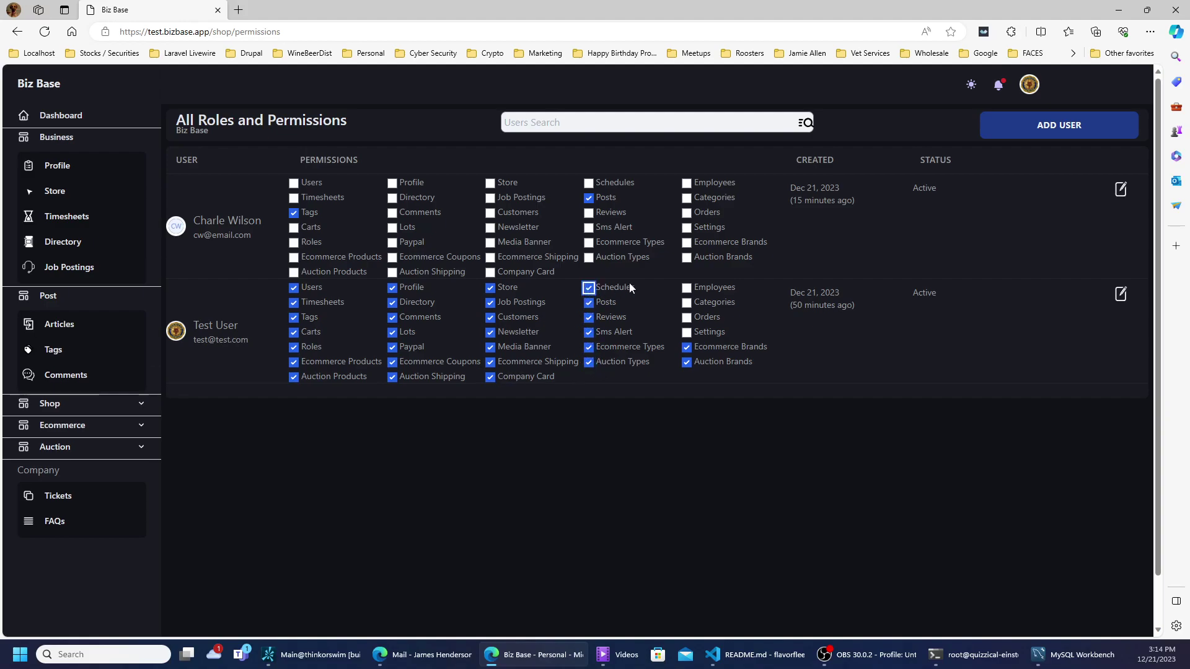
left_click(687, 289)
left_click(687, 303)
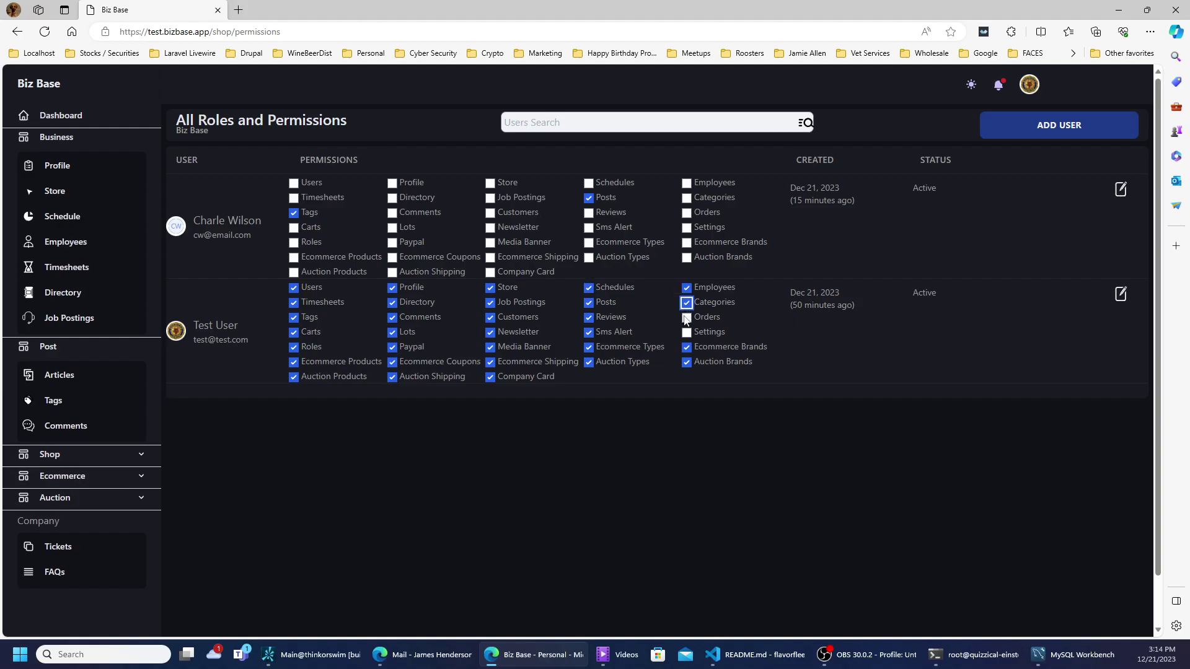
left_click(686, 318)
left_click(687, 333)
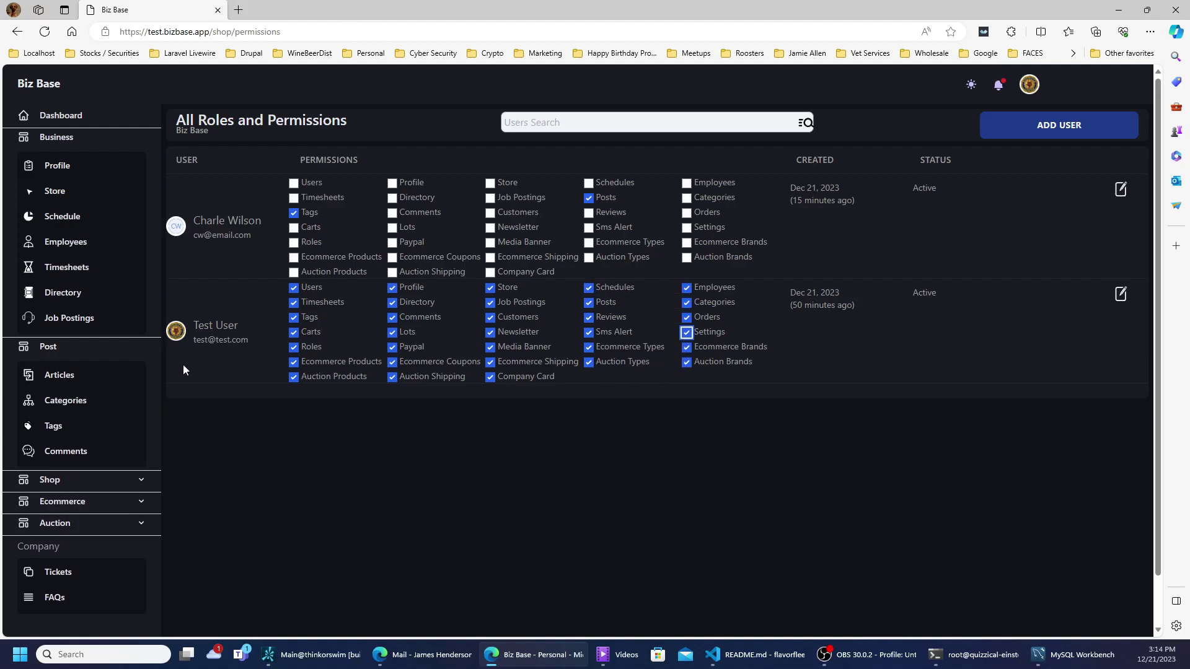
- Reload the permissions page to refresh the sidebar, then open the shop's Payment Key page
left_click(49, 349)
left_click(49, 482)
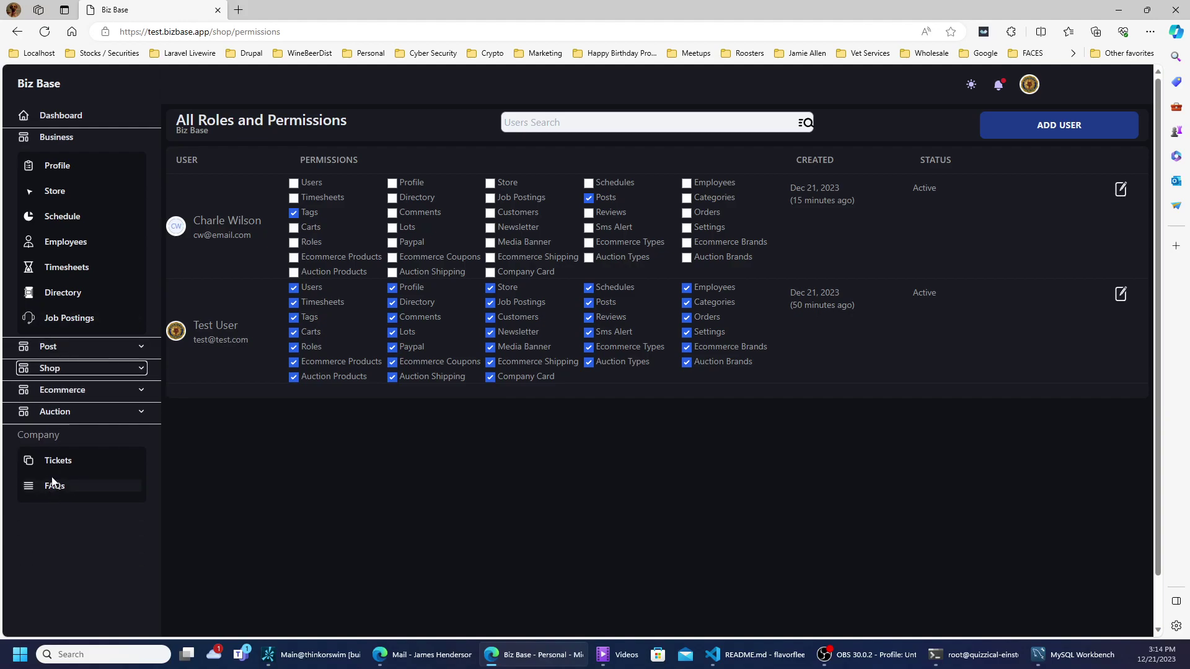
left_click(54, 370)
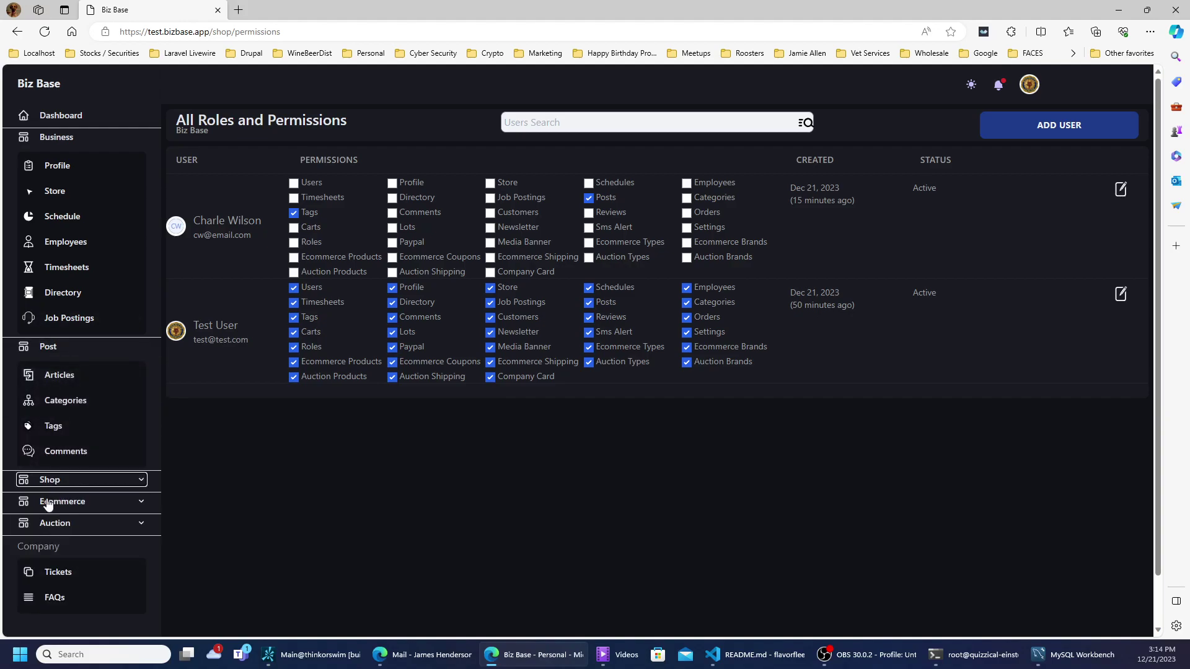
left_click(44, 31)
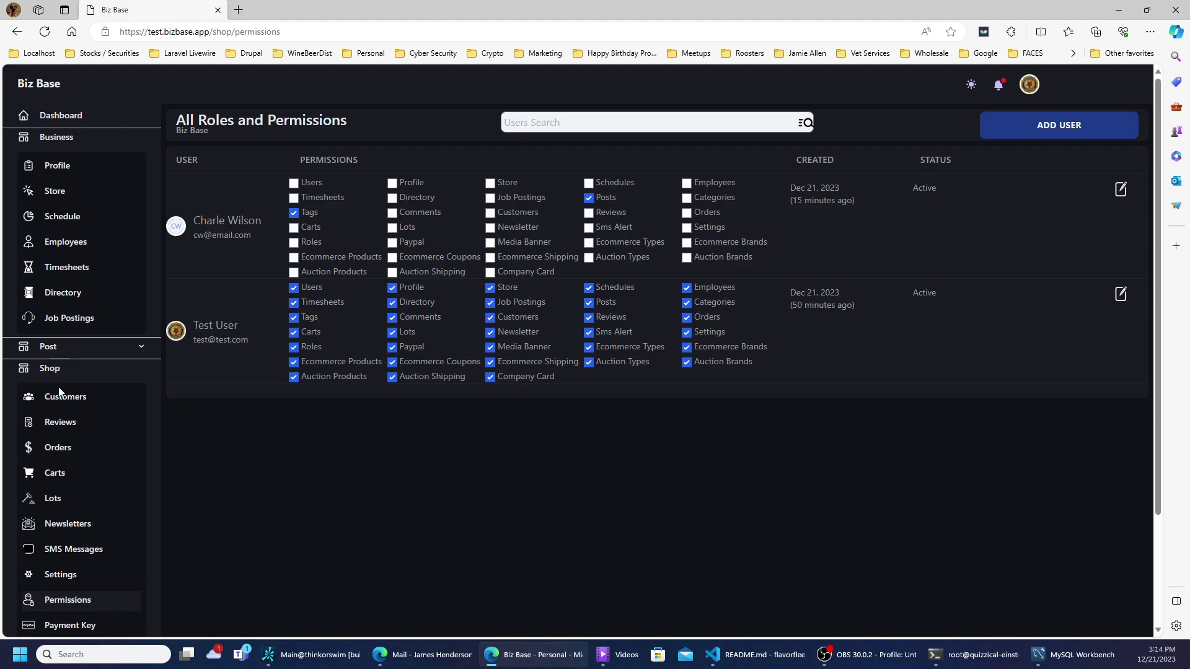
scroll(58, 386, "down", 2)
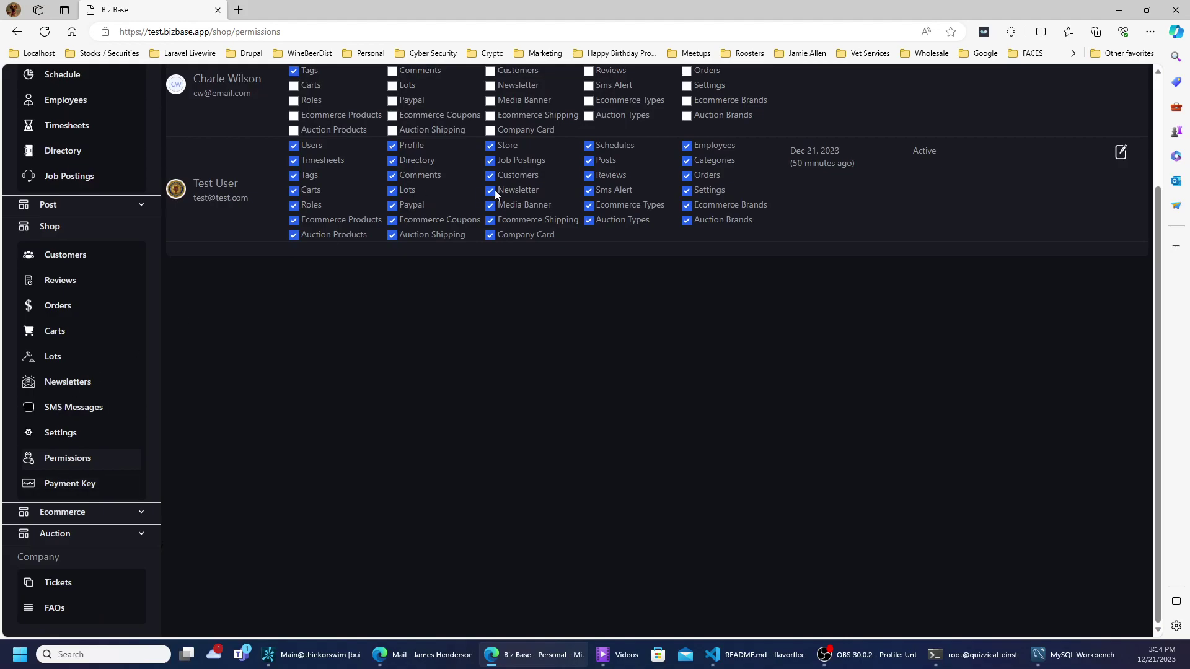
scroll(589, 234, "up", 1)
scroll(589, 235, "up", 2)
scroll(529, 318, "down", 2)
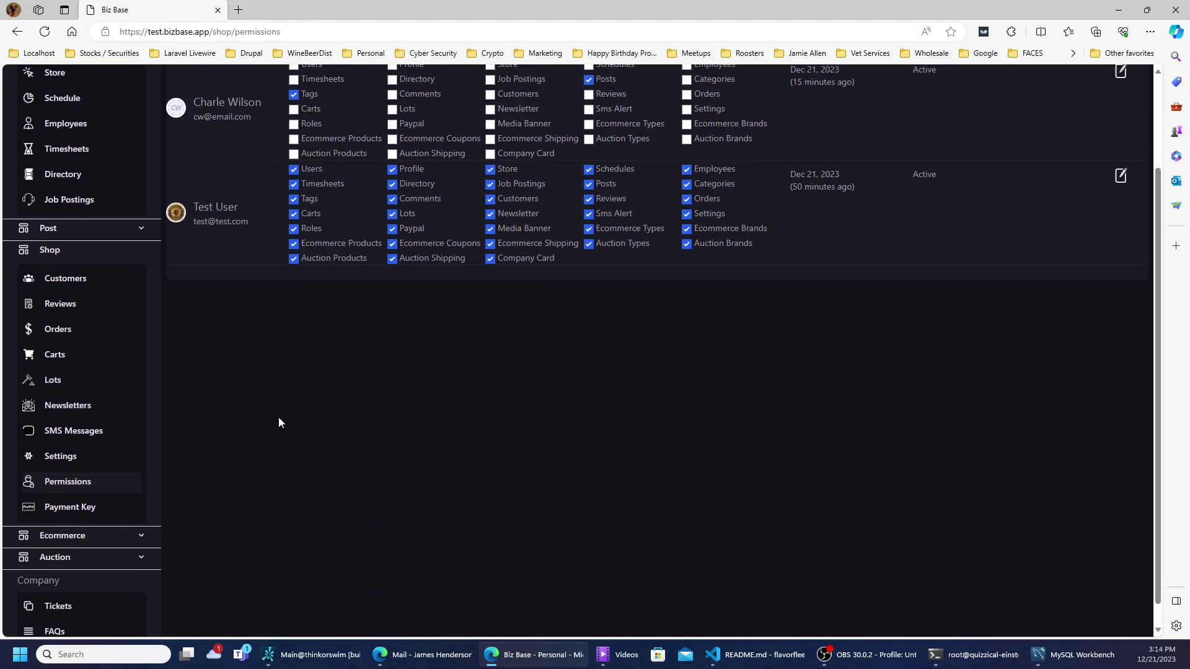
left_click(82, 486)
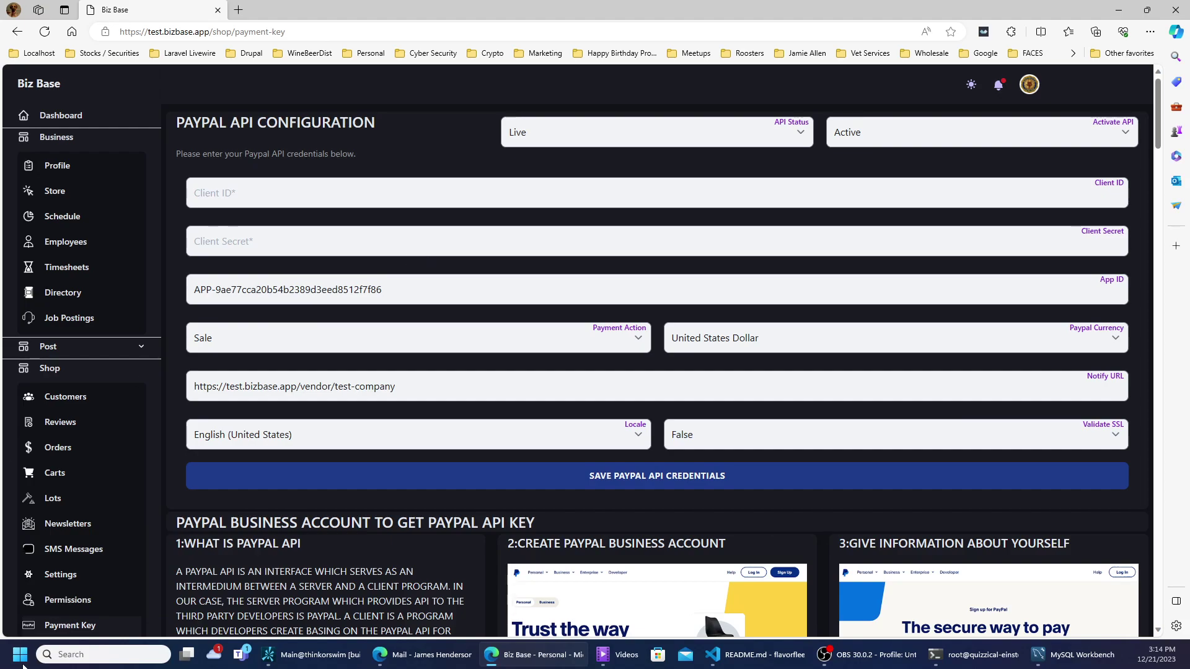
- Back on the permissions table, re-grant the test user's Paypal permission
left_click(80, 606)
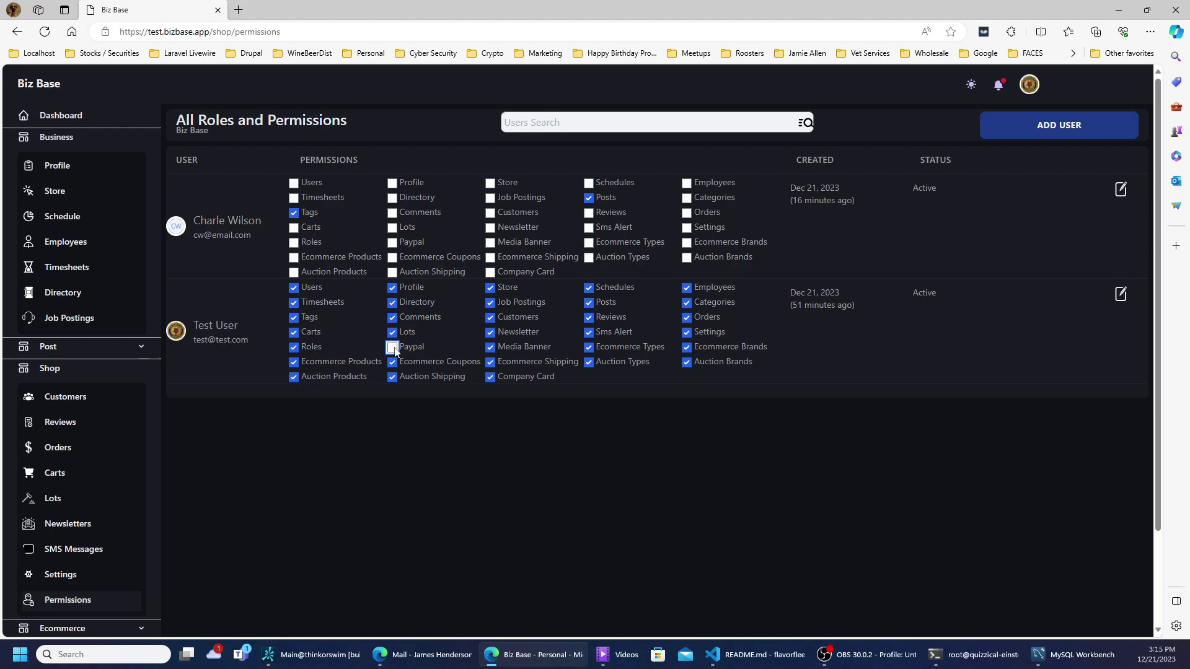
left_click(393, 348)
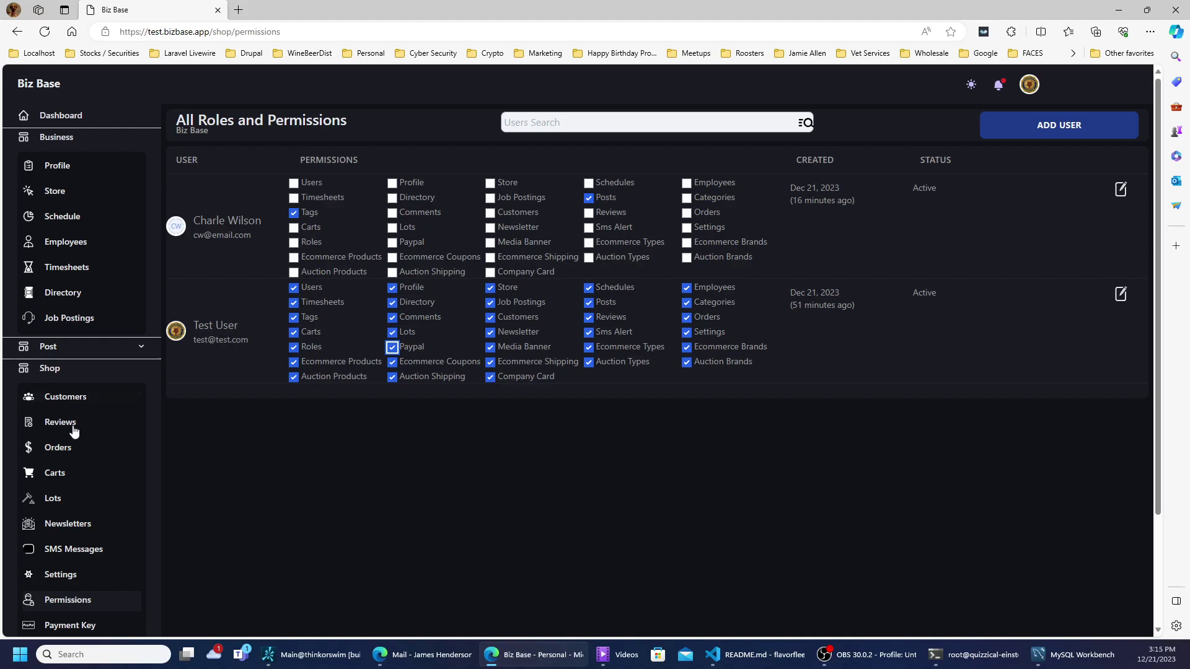
scroll(59, 471, "down", 2)
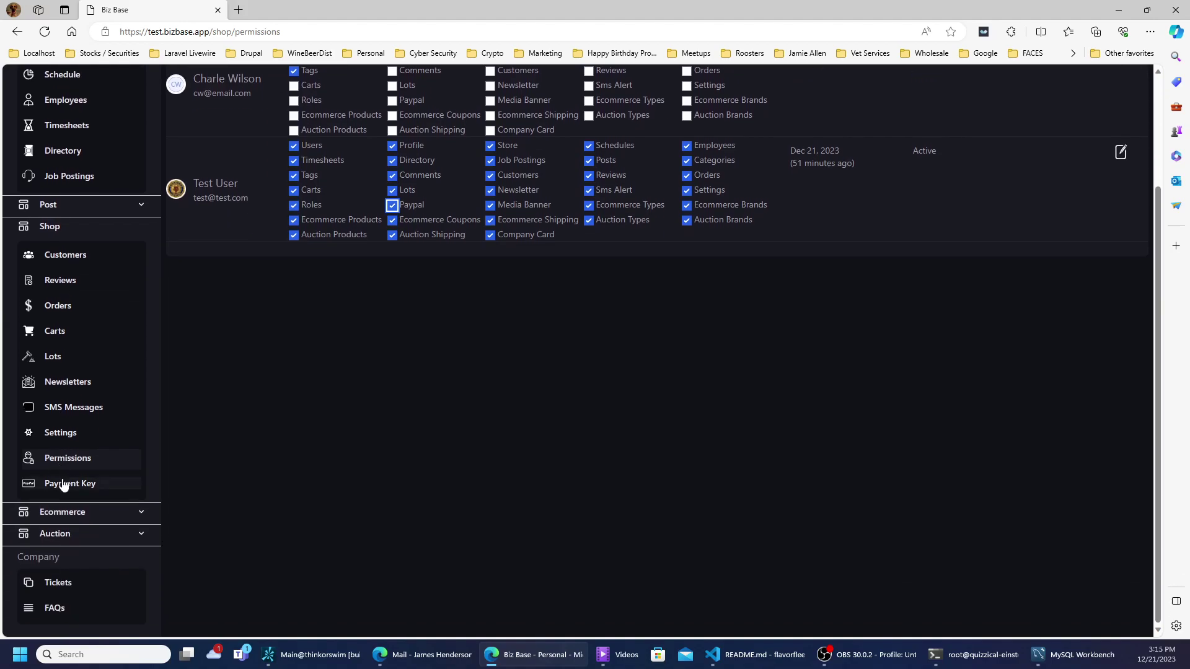
- Open Payment Key under Shop to view the Live, Active PayPal API configuration
left_click(67, 484)
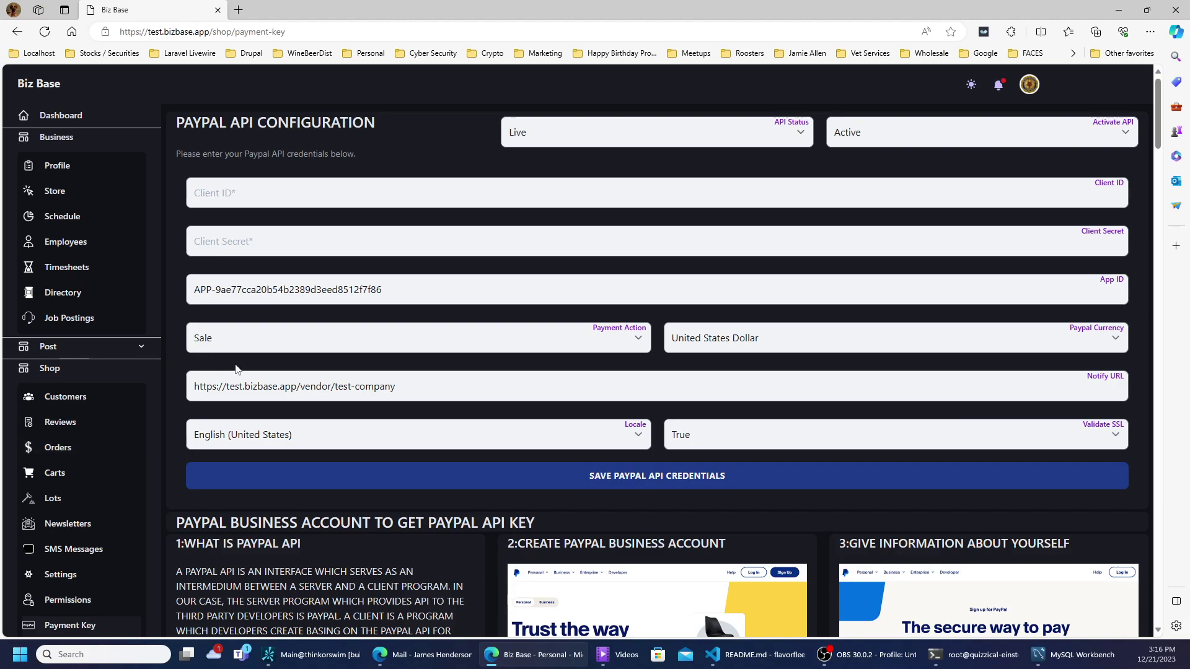
scroll(370, 326, "down", 3)
scroll(371, 323, "up", 3)
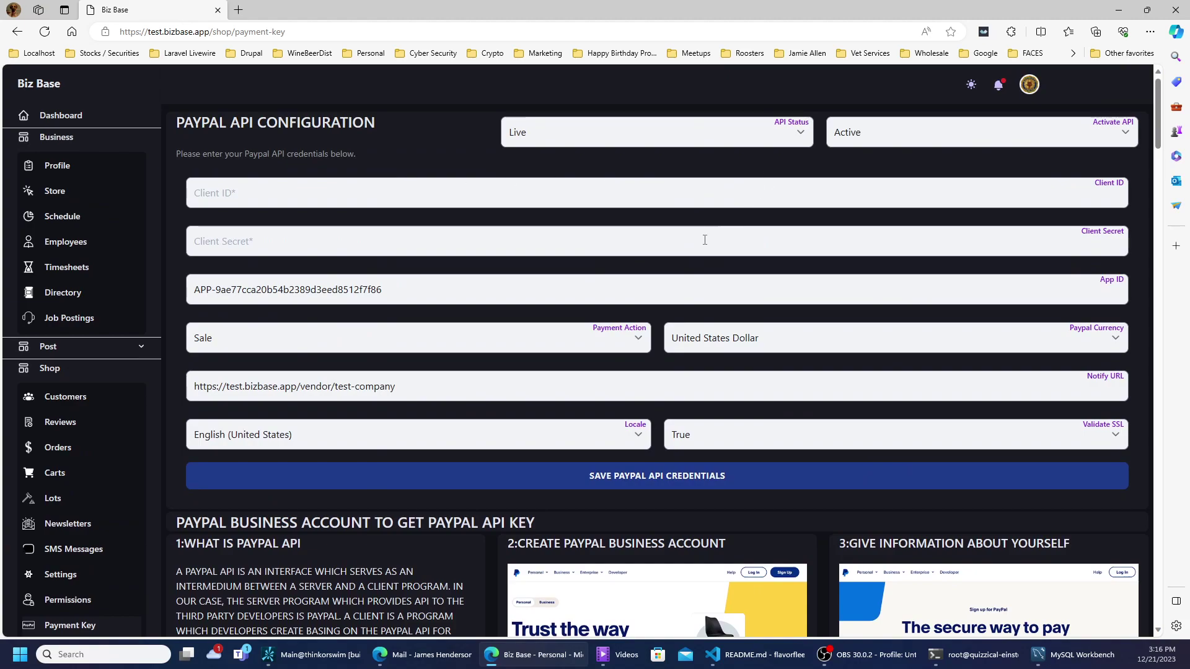
scroll(702, 255, "down", 5)
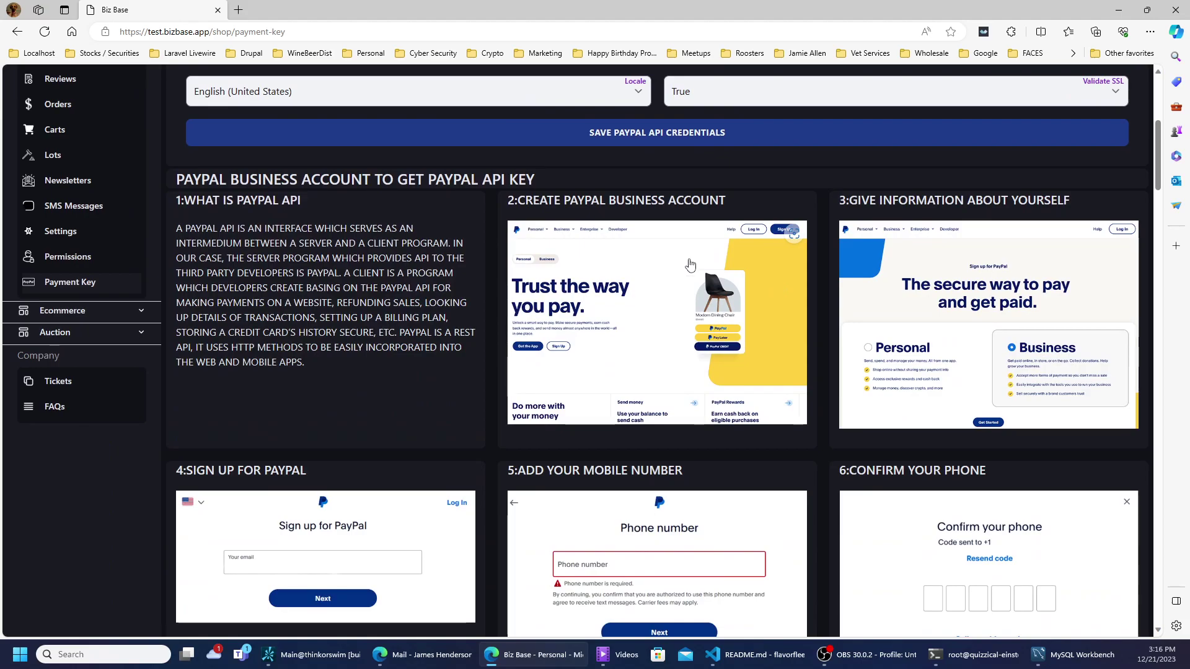
scroll(875, 289, "down", 3)
scroll(875, 322, "down", 3)
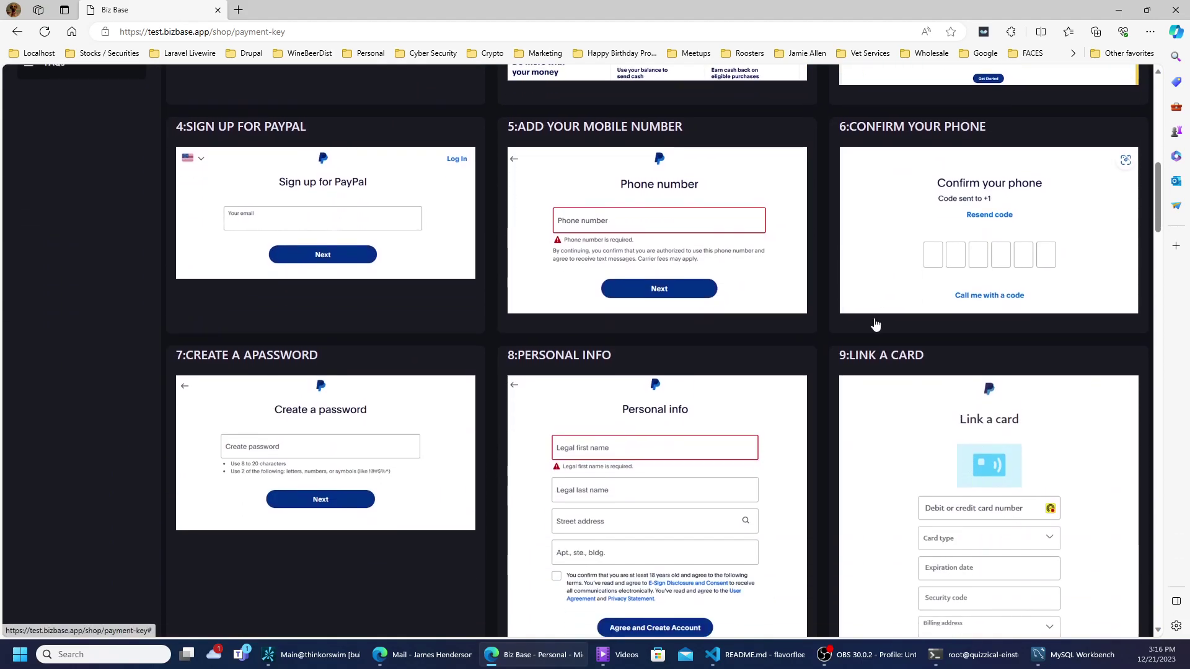
scroll(872, 326, "down", 3)
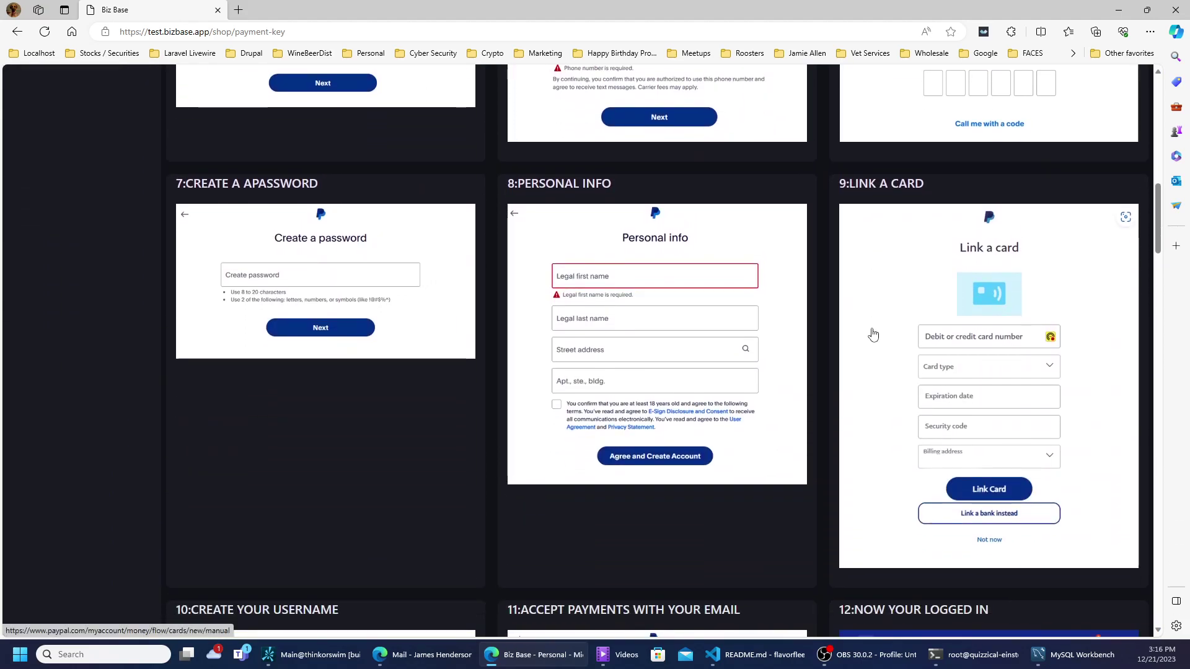
scroll(872, 334, "down", 7)
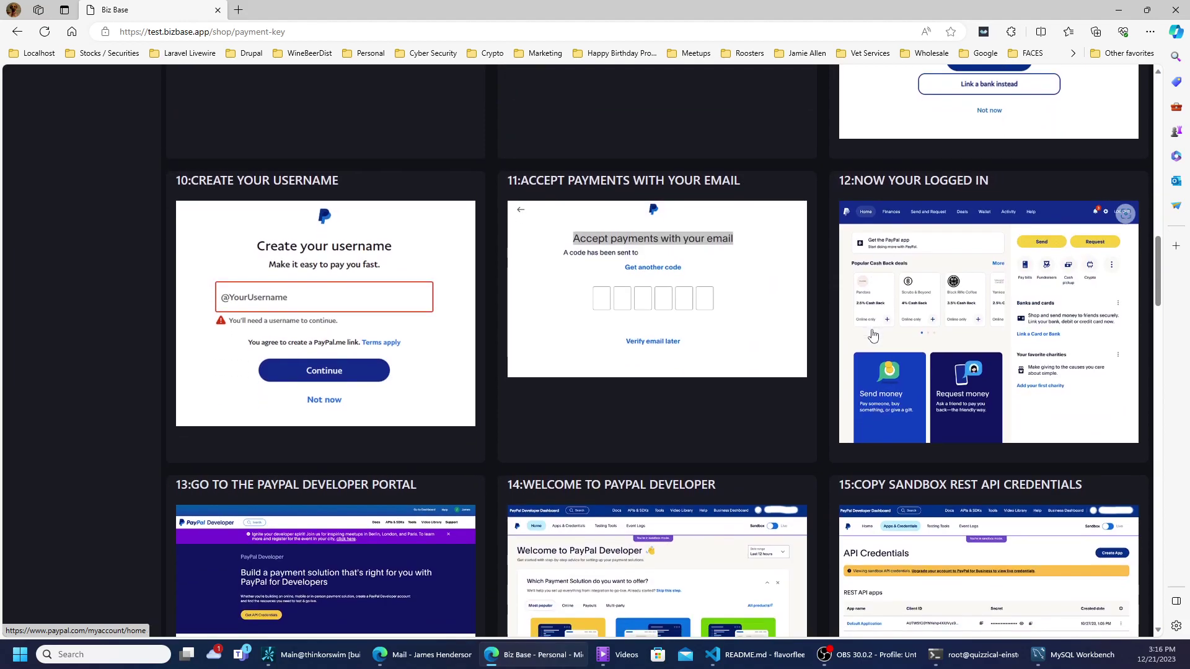
scroll(872, 335, "down", 8)
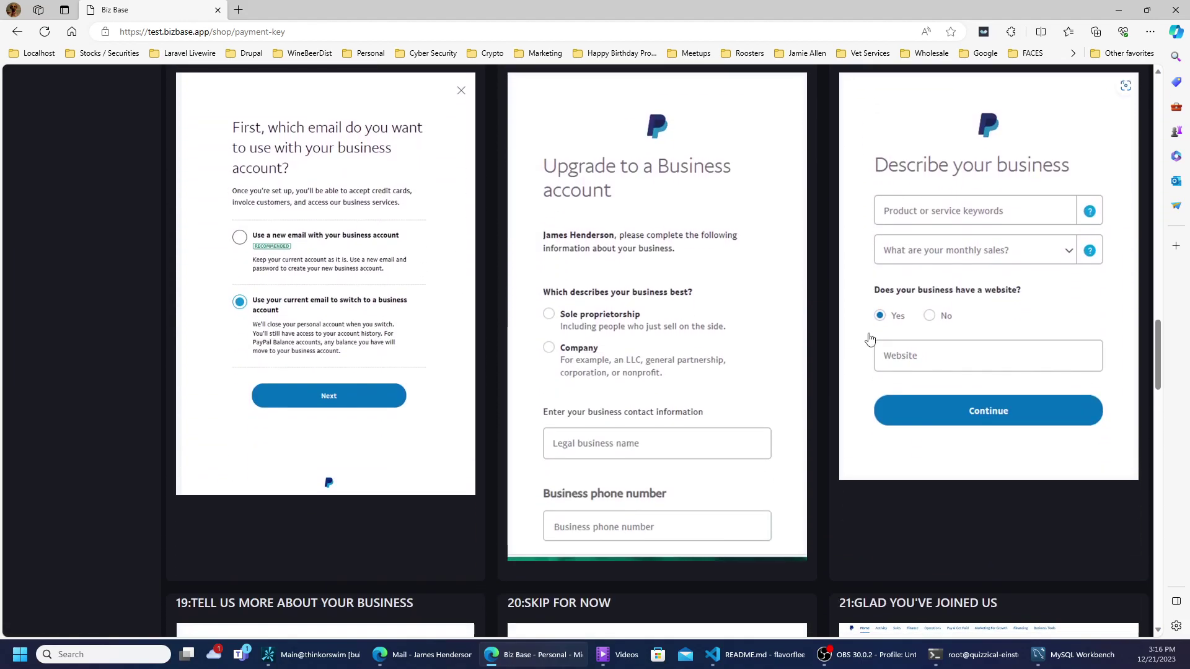
scroll(870, 339, "down", 7)
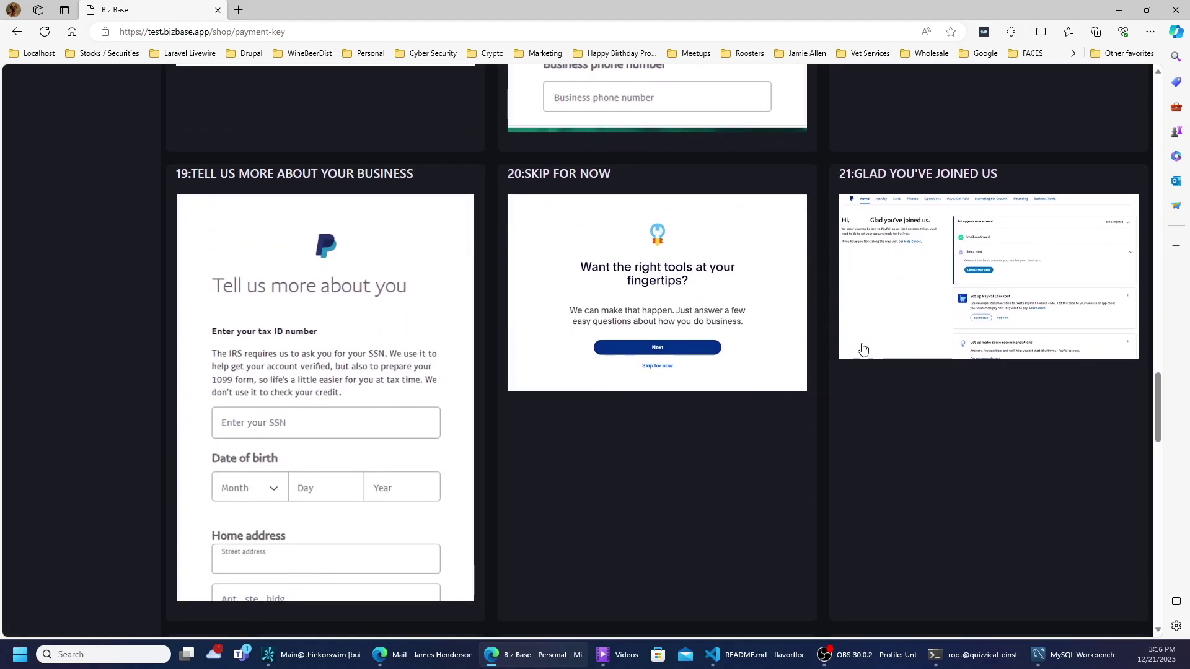
scroll(550, 423, "down", 6)
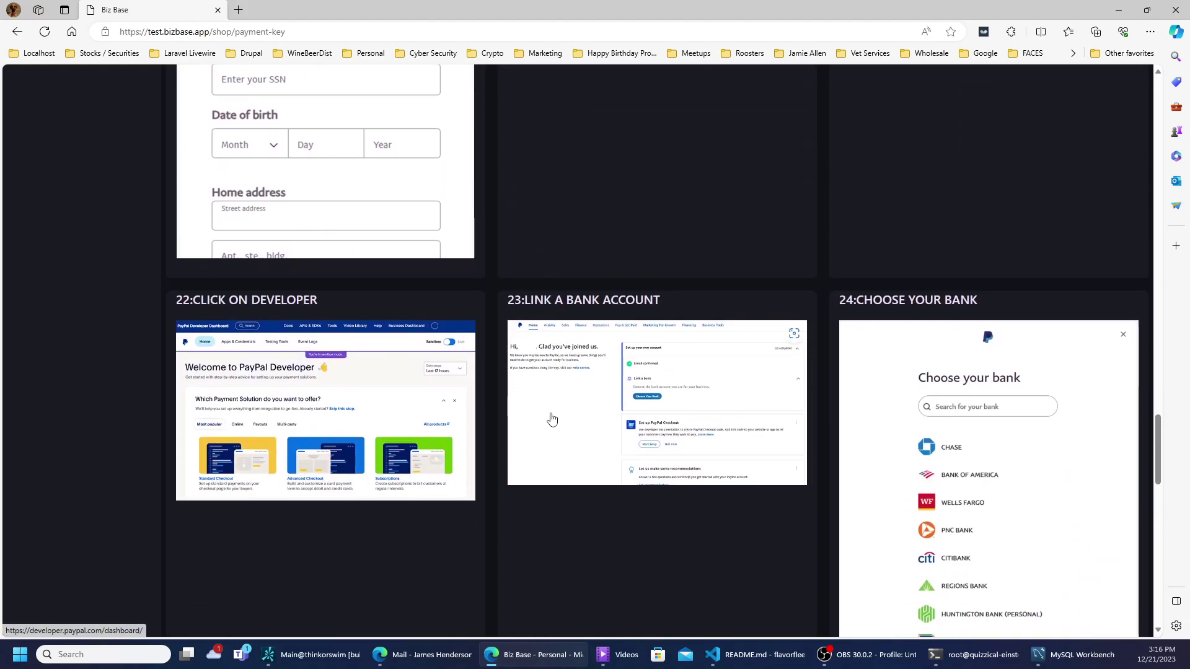
scroll(554, 409, "down", 8)
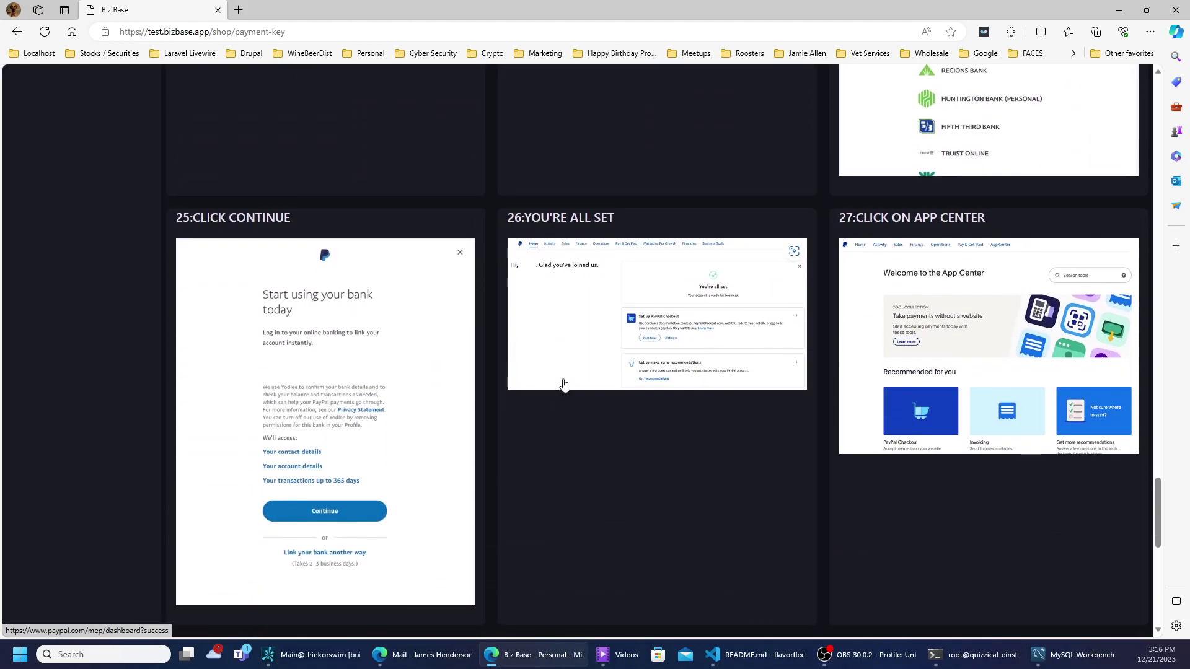
scroll(573, 363, "down", 2)
scroll(576, 354, "down", 5)
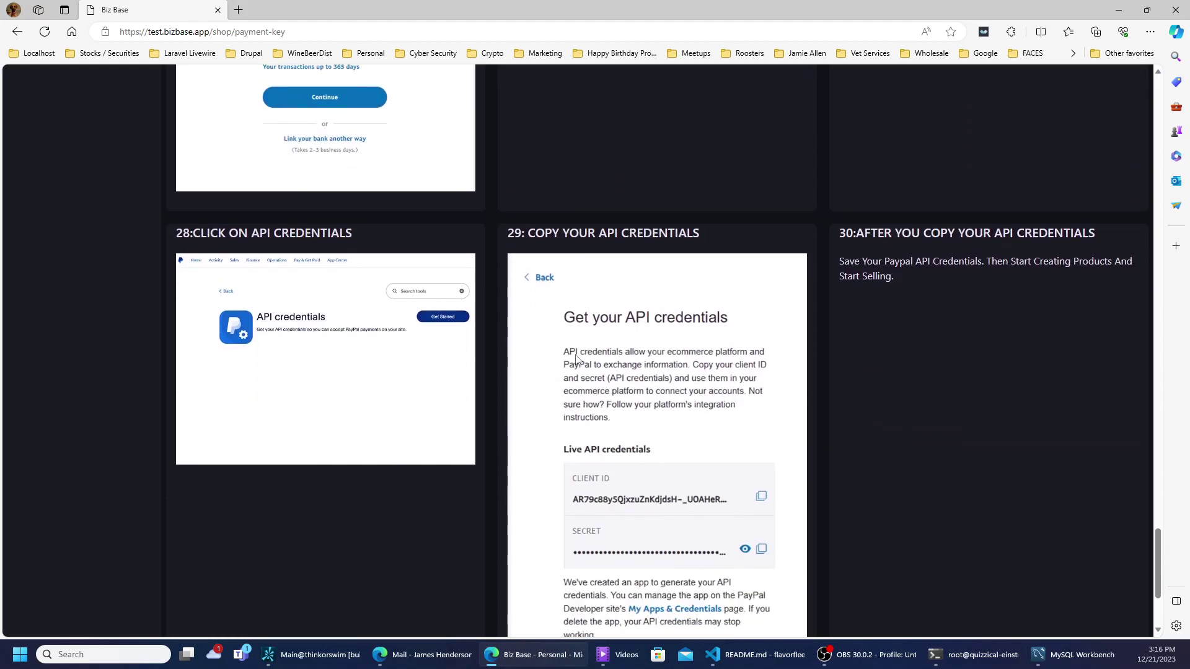
scroll(575, 355, "down", 2)
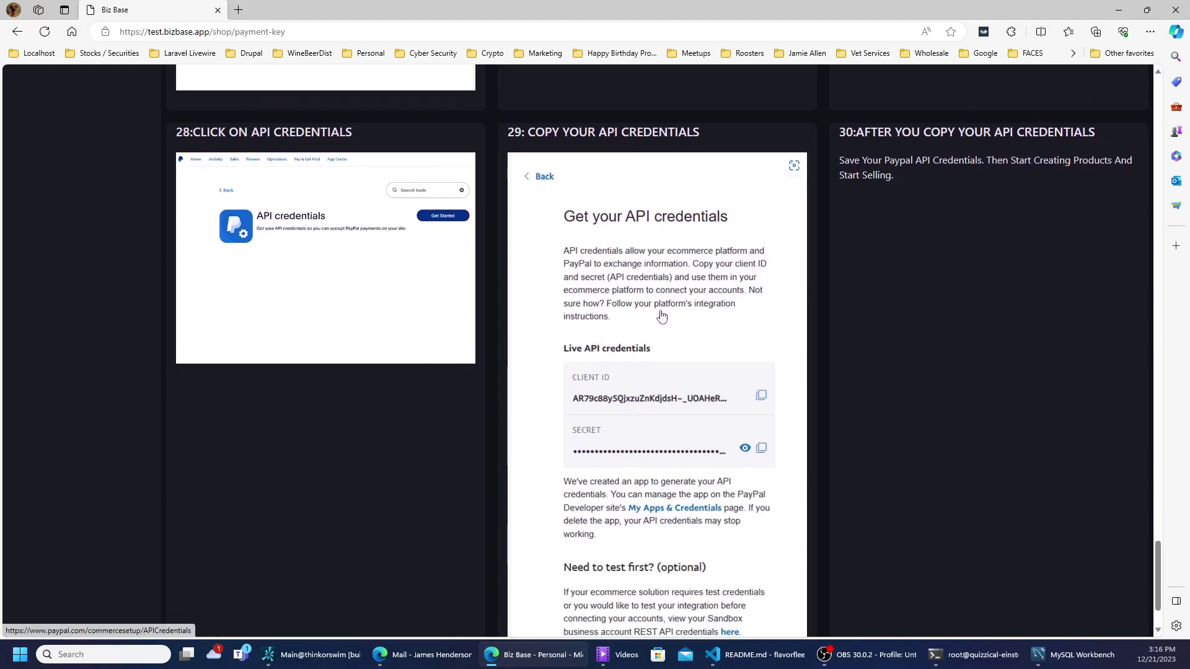
scroll(662, 316, "down", 1)
scroll(662, 316, "up", 3)
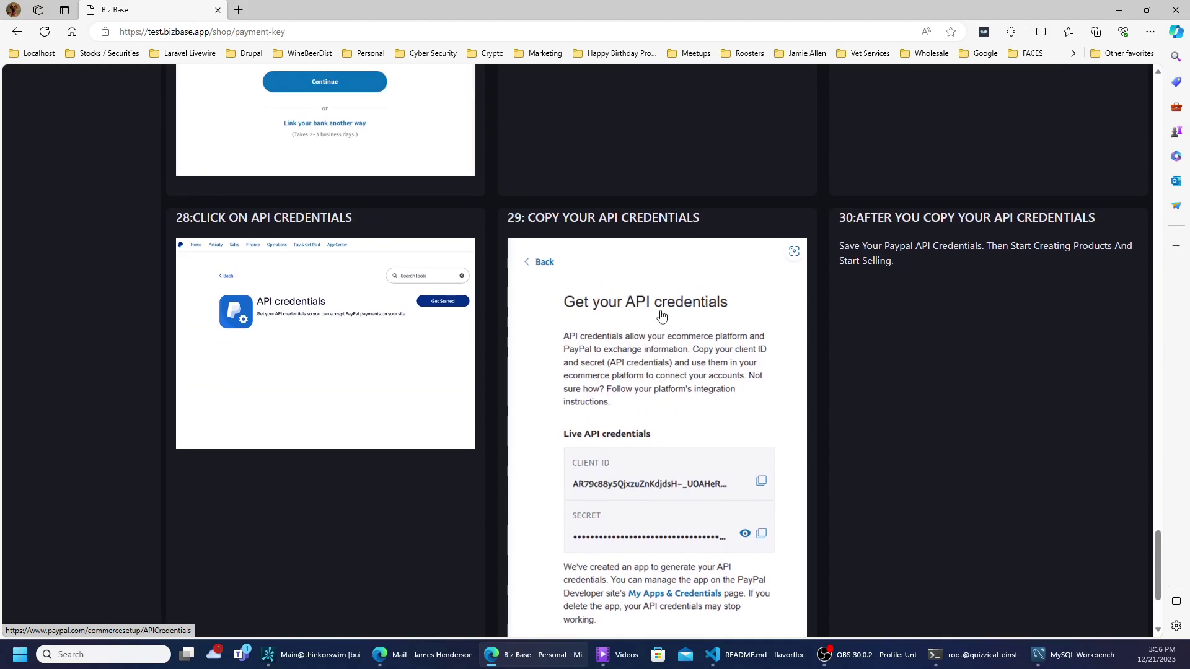
scroll(662, 316, "down", 3)
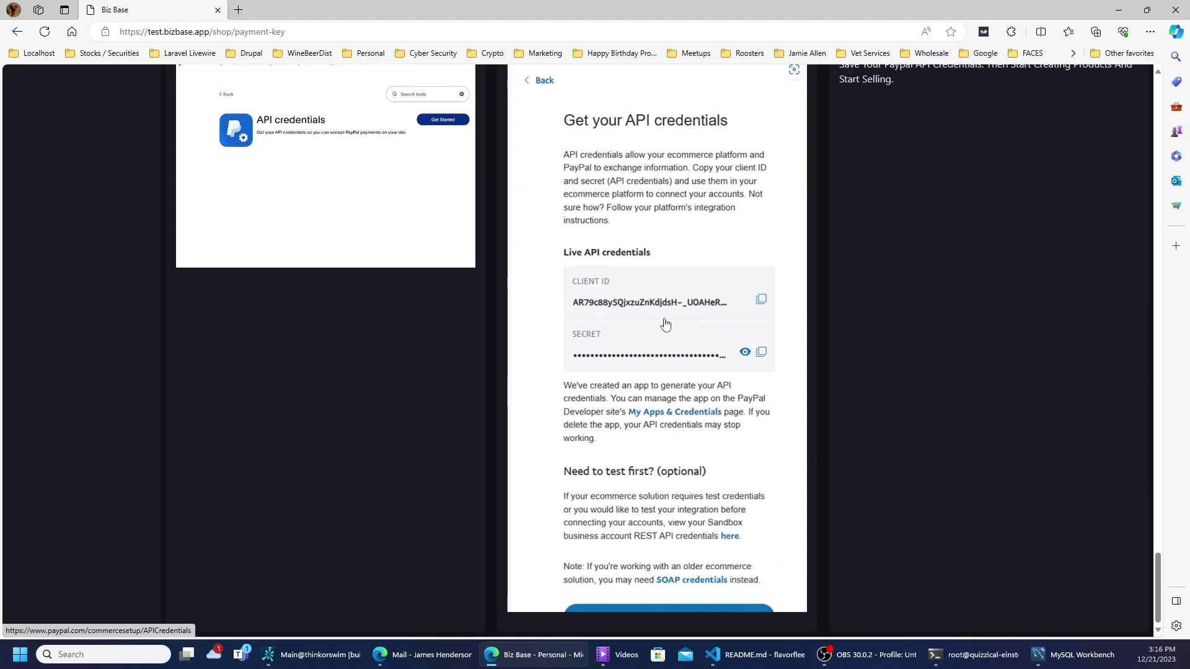
scroll(665, 323, "up", 15)
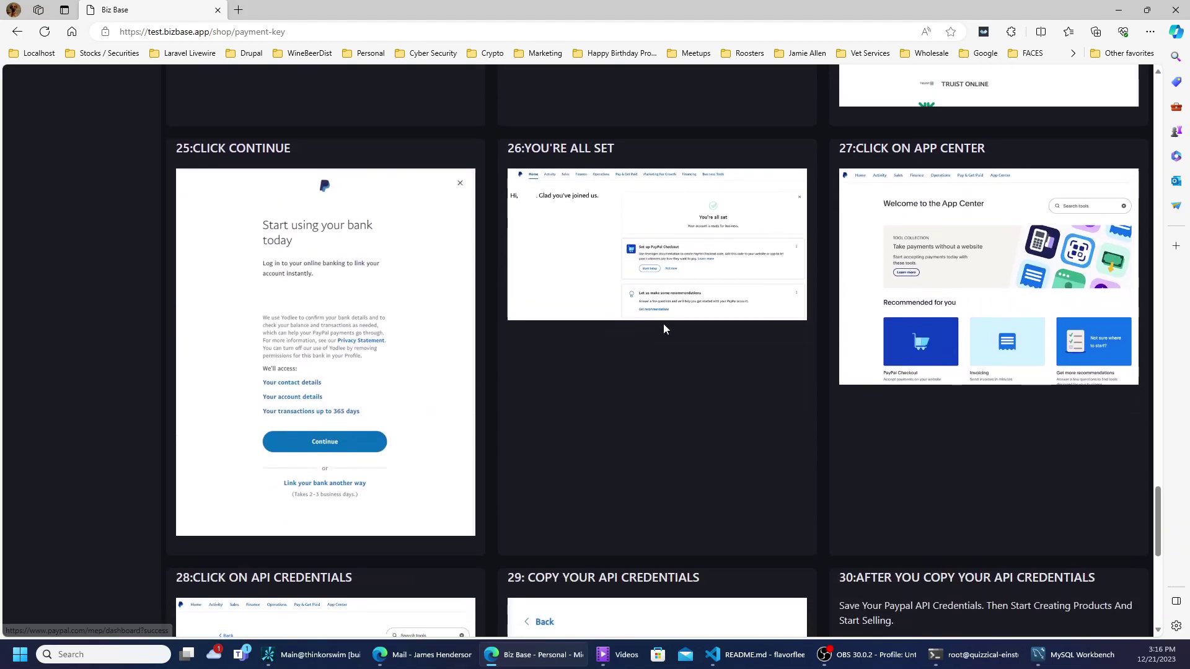
scroll(663, 329, "up", 5)
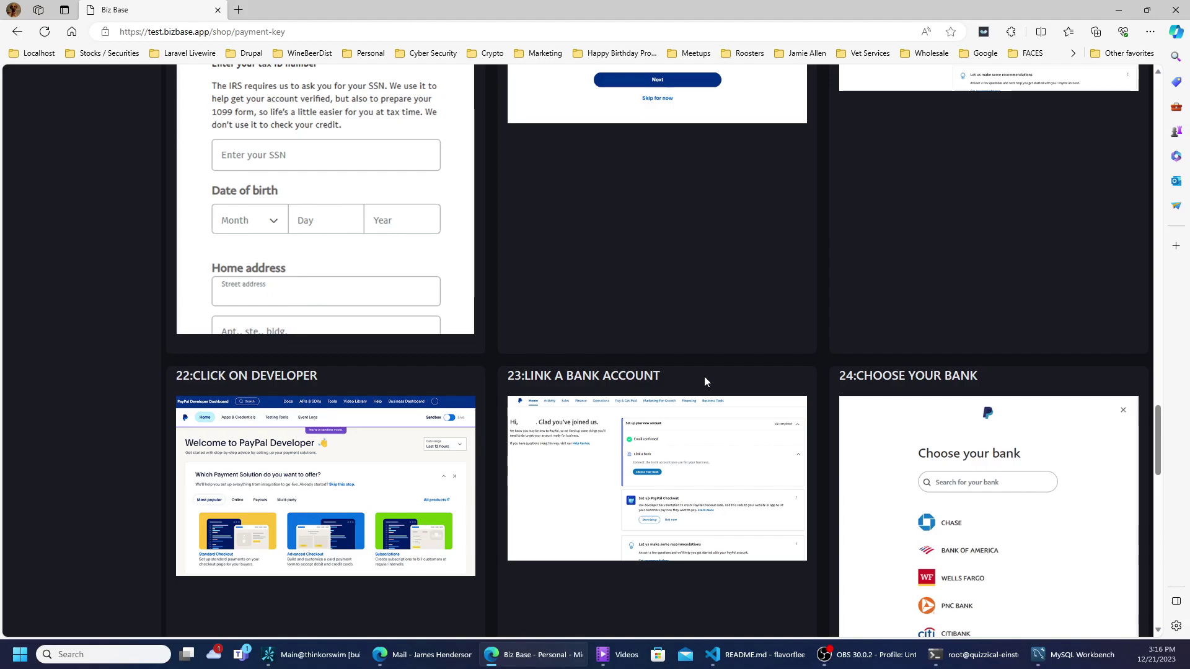
scroll(704, 377, "up", 5)
scroll(701, 385, "down", 8)
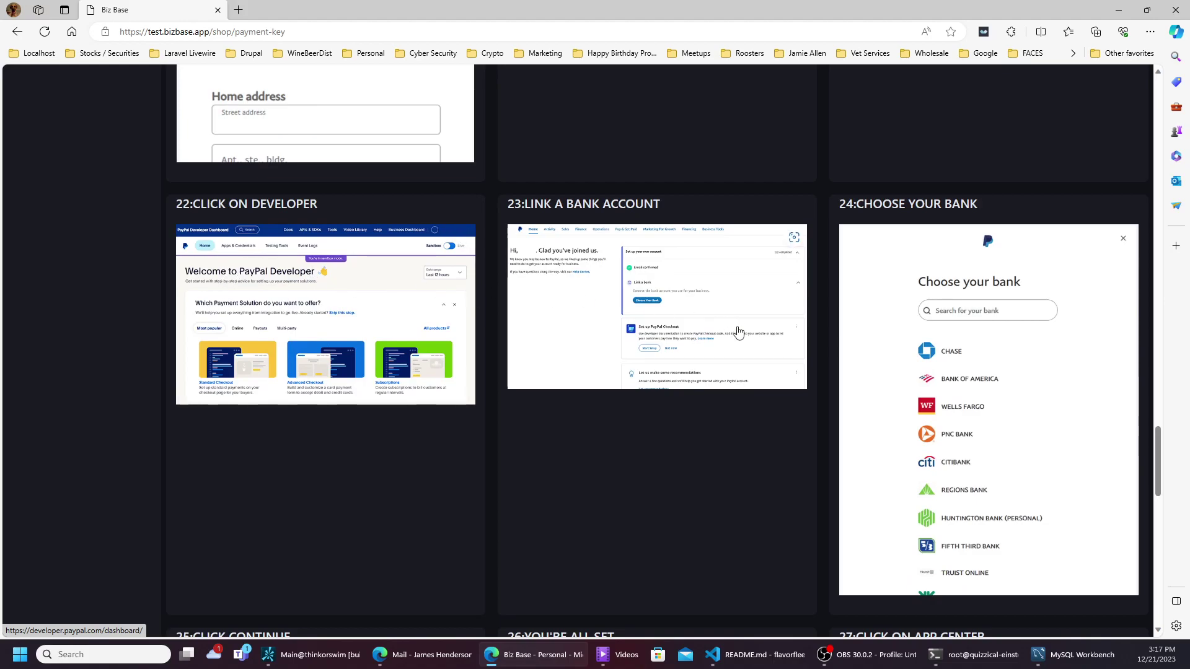
scroll(738, 339, "down", 9)
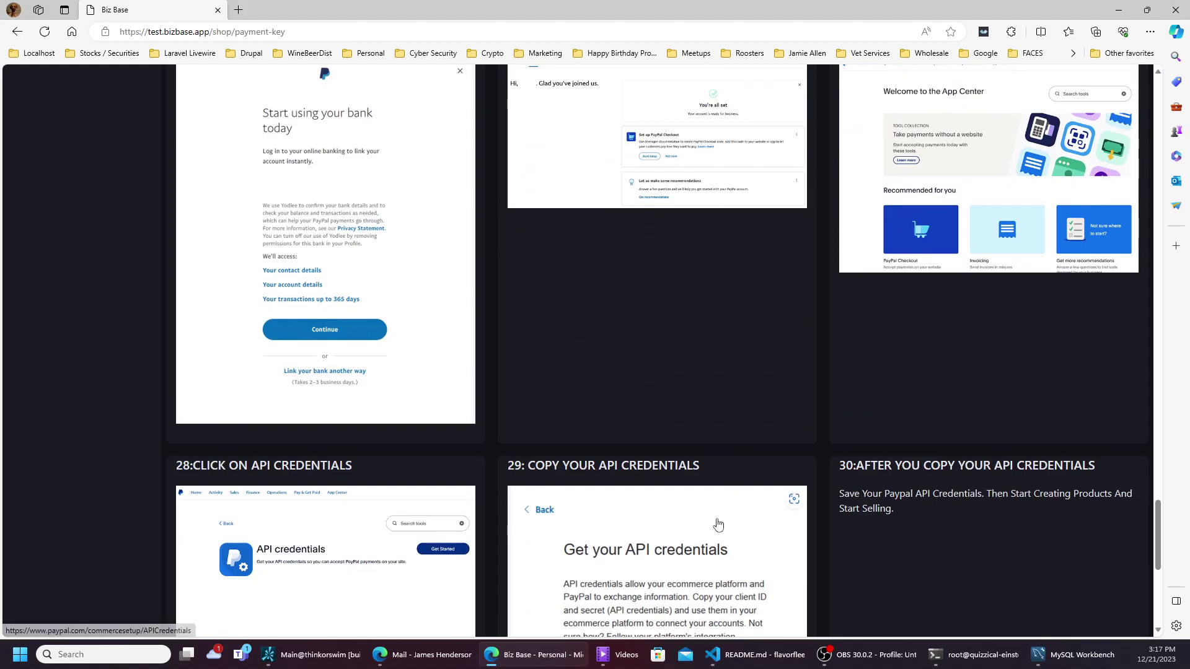
scroll(717, 524, "down", 4)
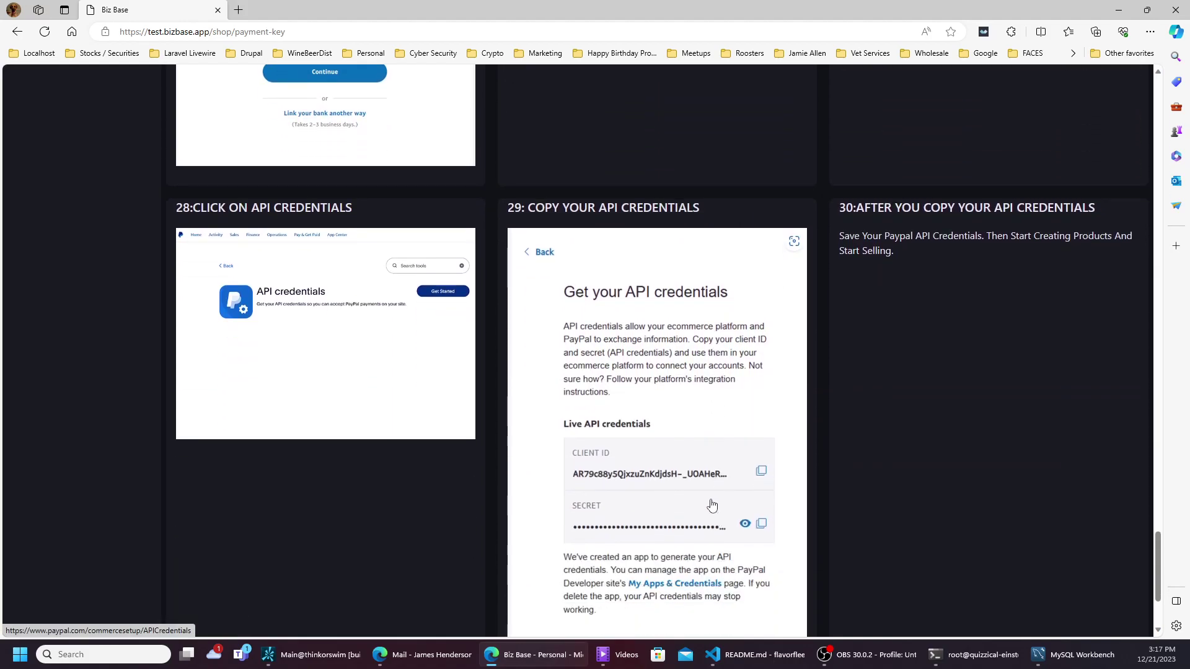
scroll(680, 481, "down", 2)
scroll(680, 481, "up", 20)
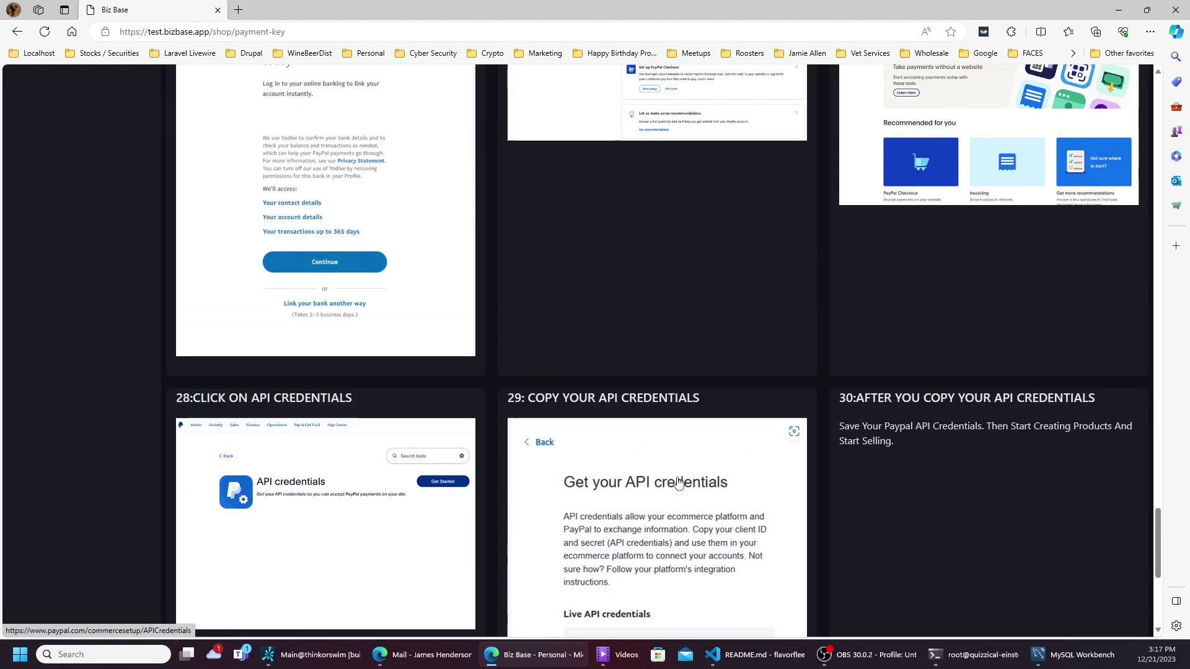
scroll(675, 477, "up", 19)
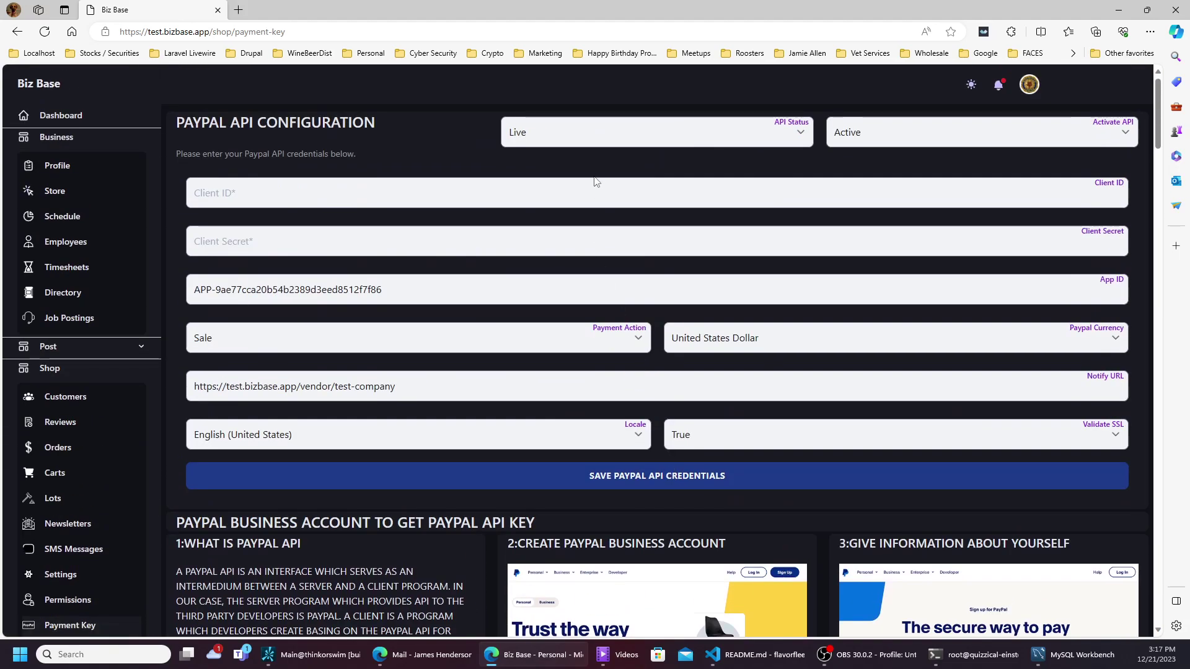
- Inspect the PayPal Client ID and Client Secret fields
left_click(595, 186)
left_click(581, 238)
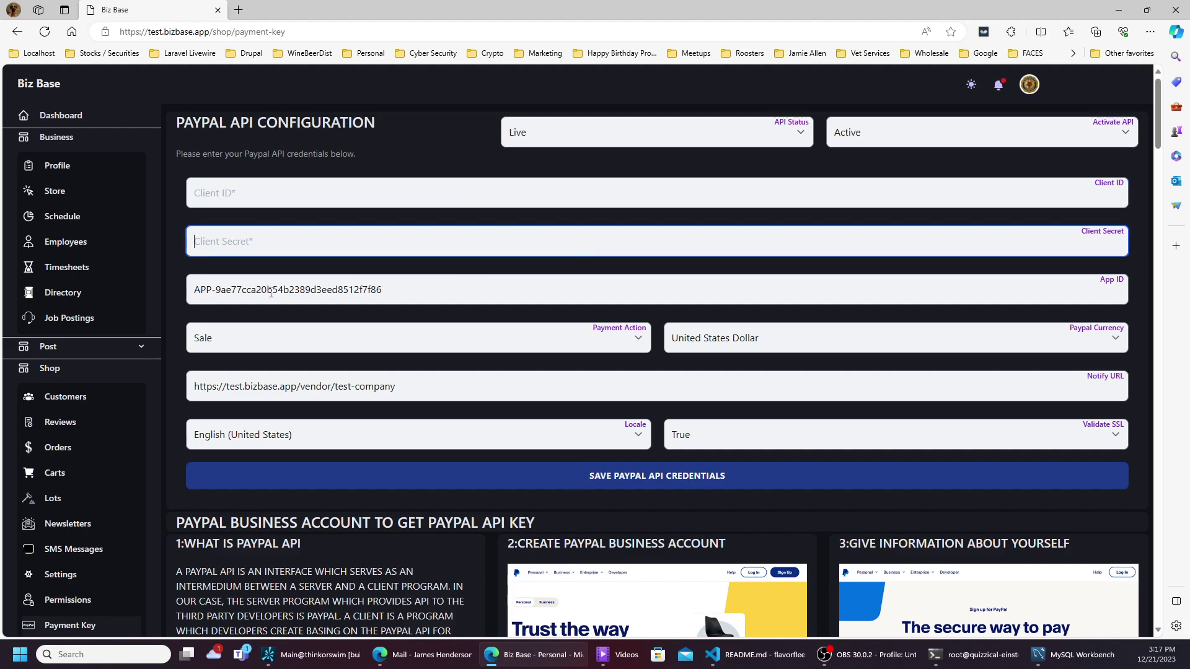
scroll(60, 406, "down", 4)
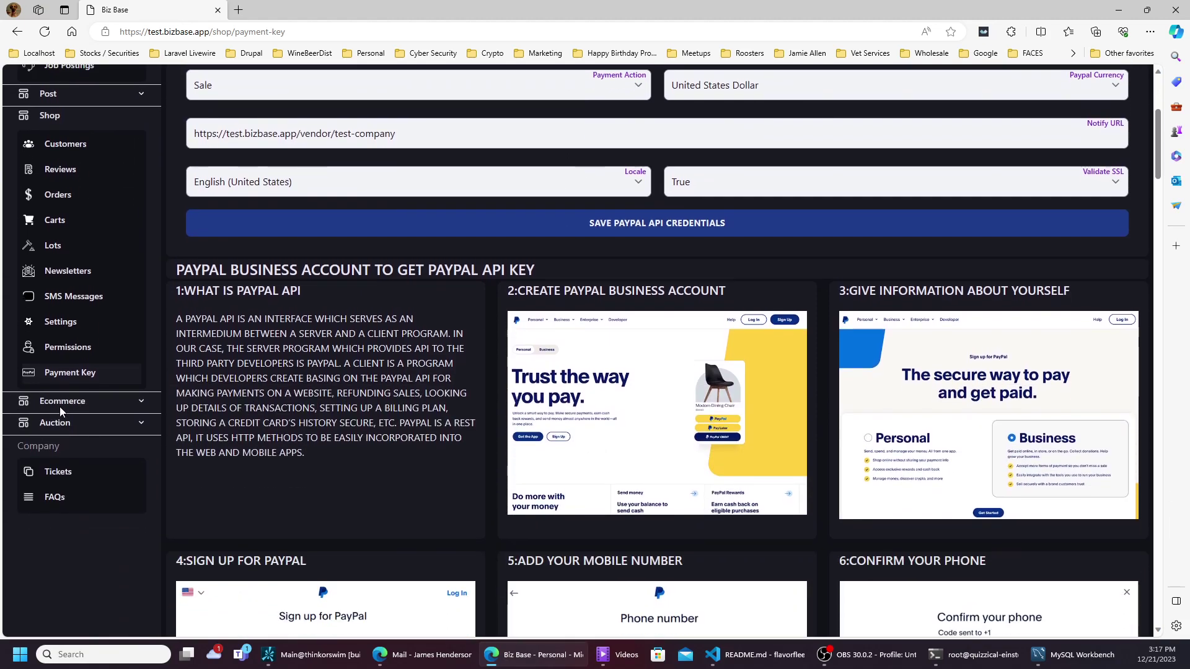
- Expand Ecommerce, open Media Banner, then view the Test Company Store page
left_click(63, 397)
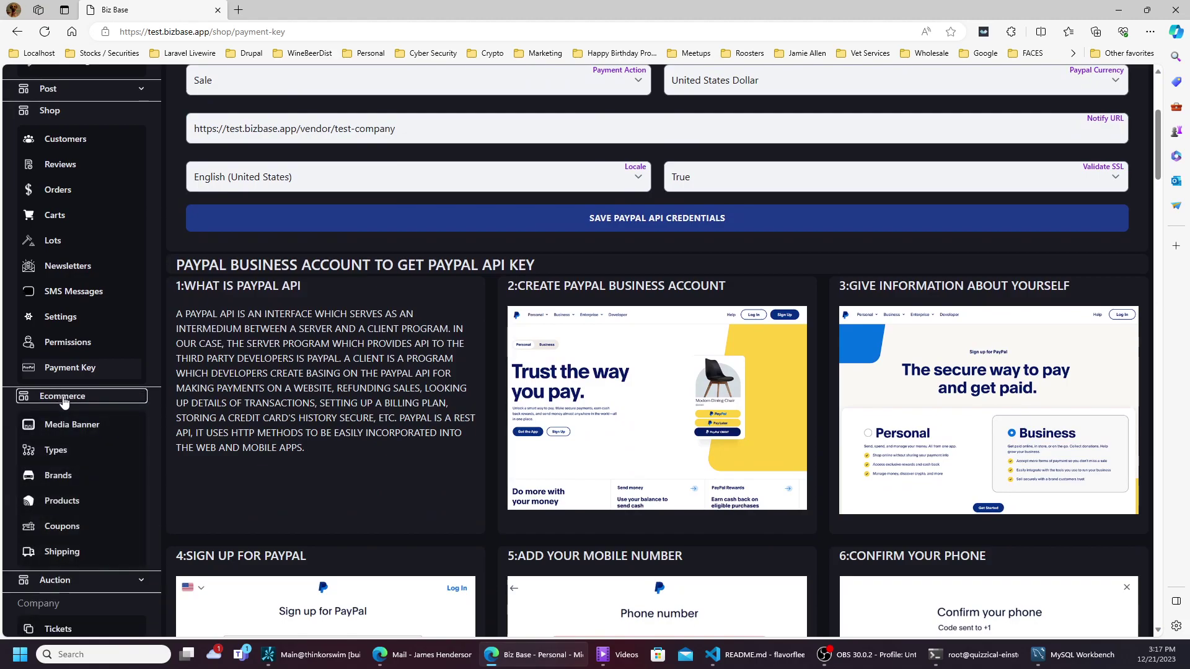
left_click(64, 425)
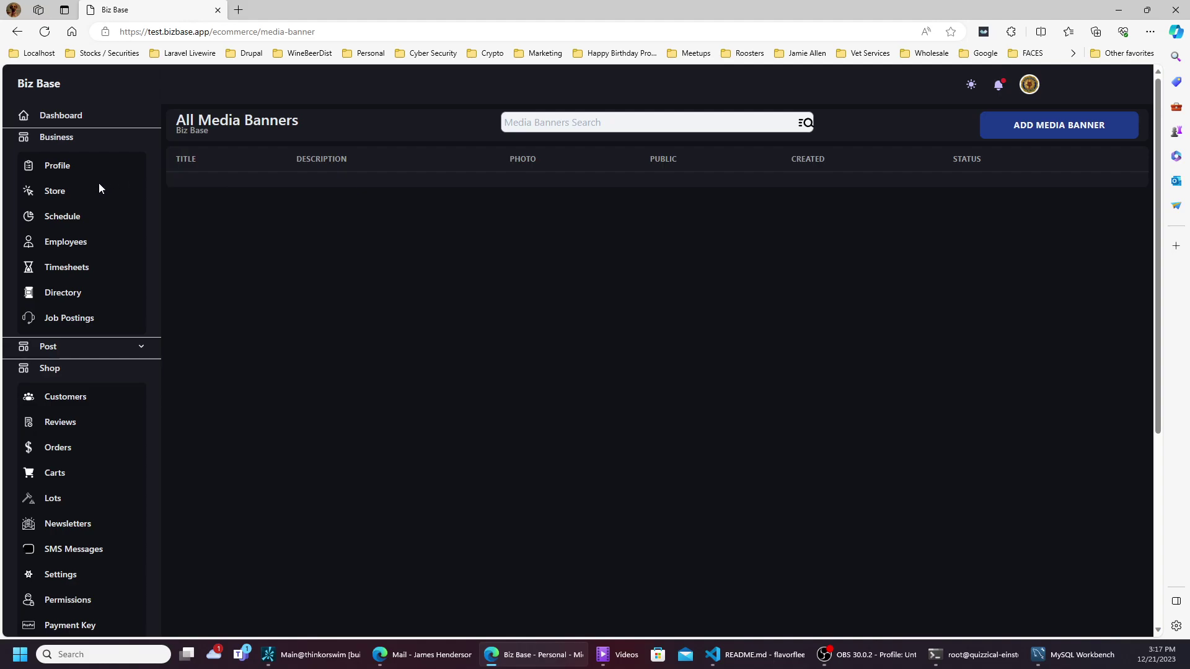
left_click(70, 198)
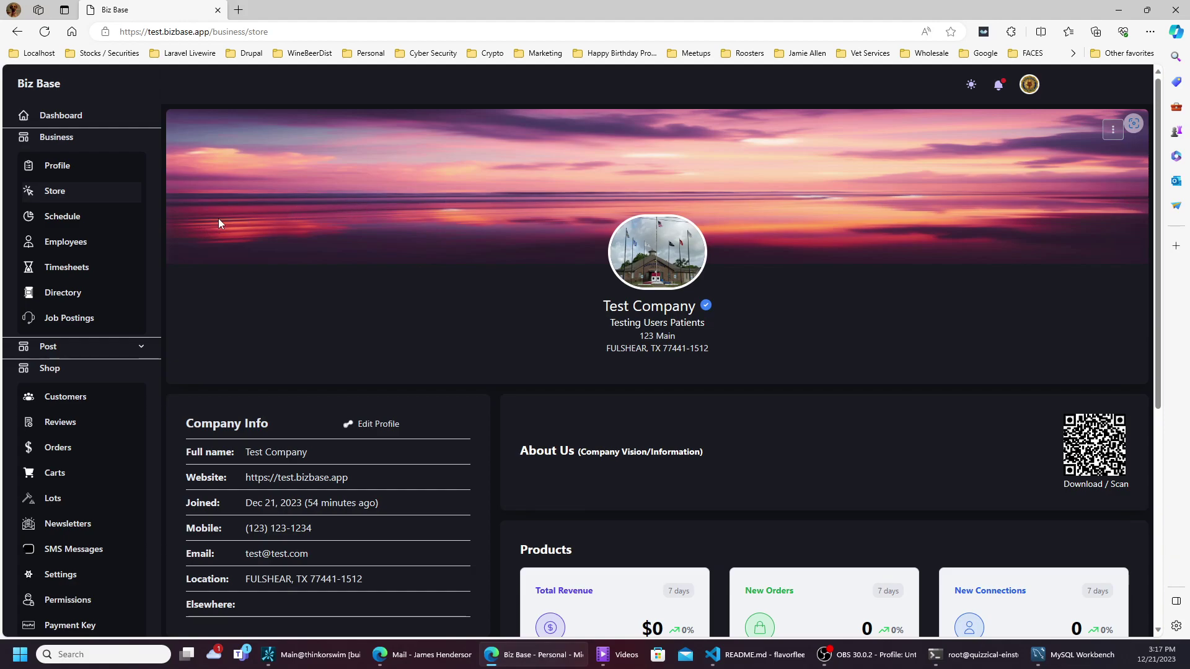
scroll(196, 351, "down", 3)
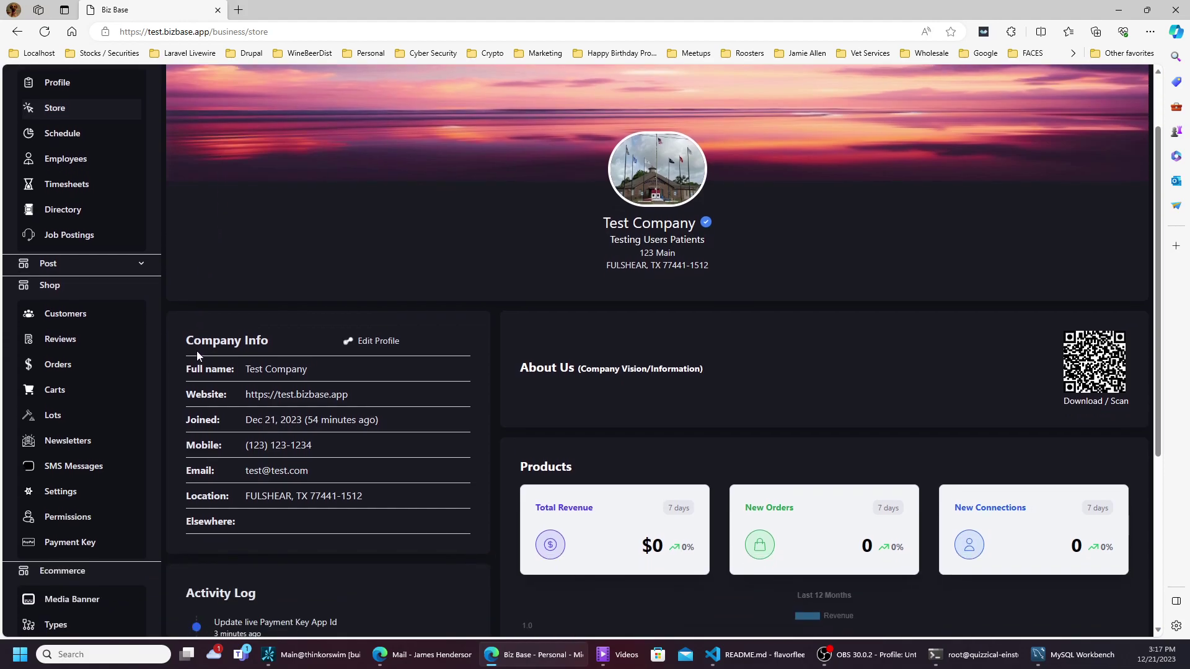
- Start a new media banner titled 'Random Banner'
left_click(83, 512)
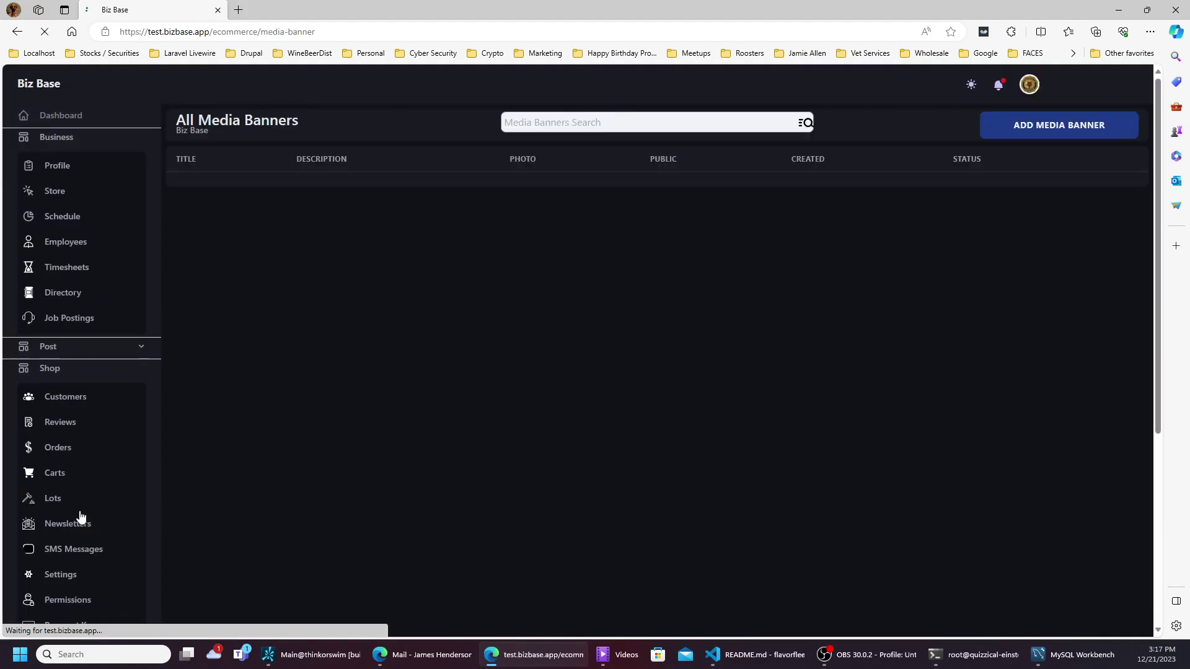
left_click(1029, 140)
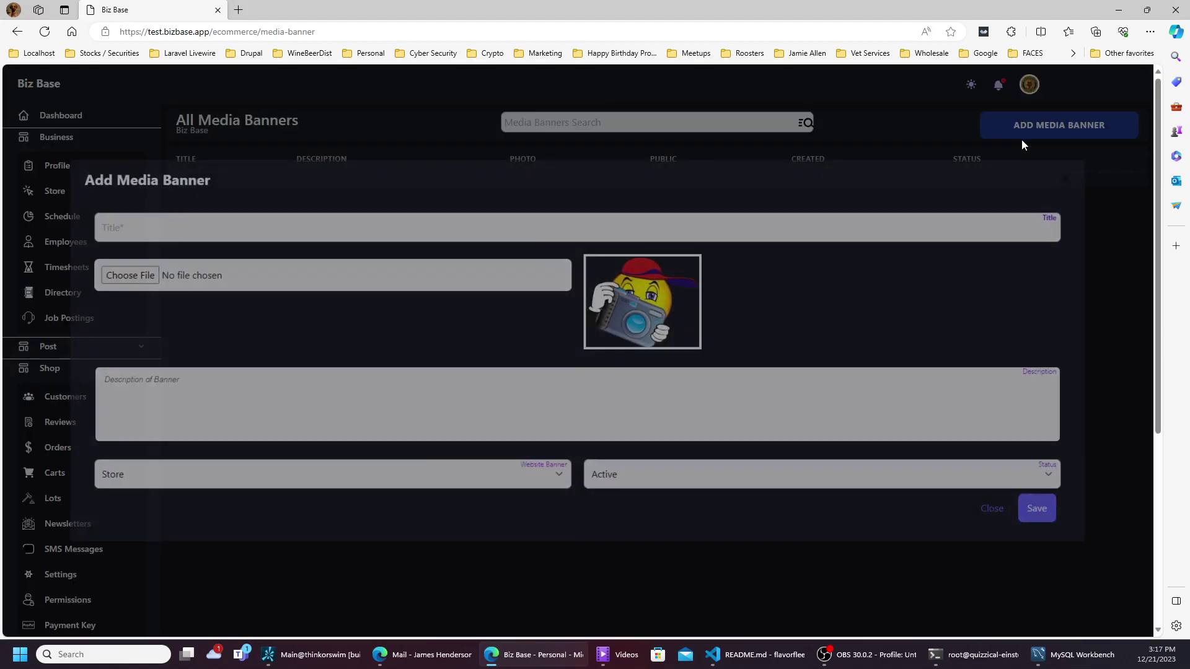
left_click(700, 222)
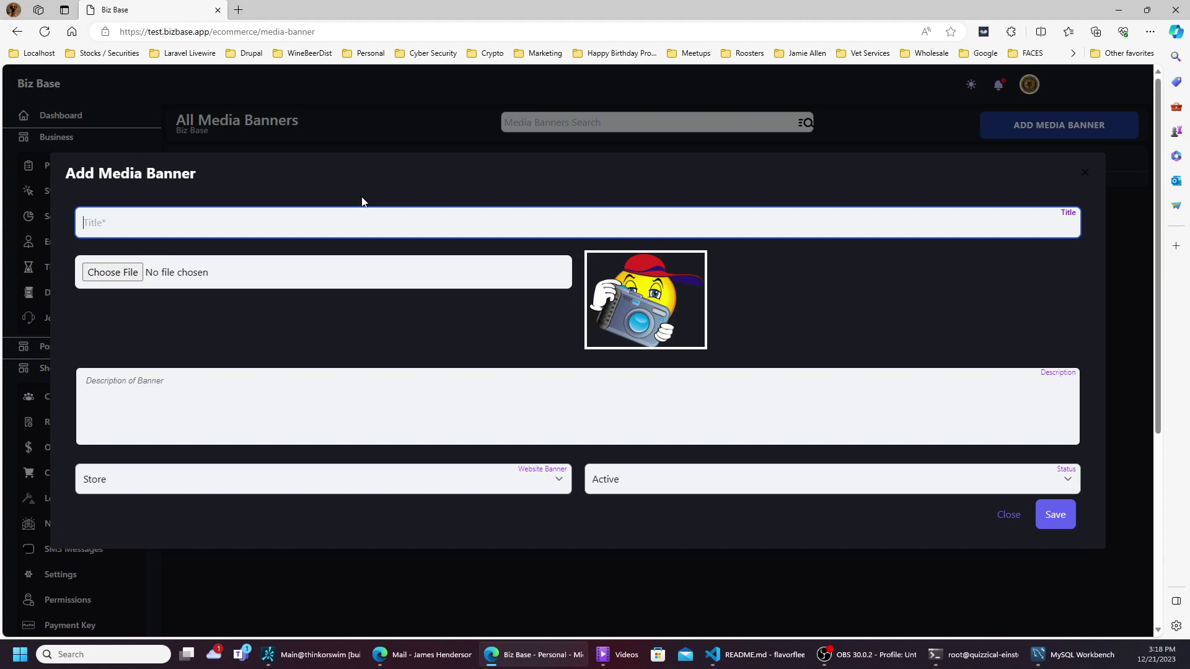
type("Randon")
key("BackSpace")
type("m Banner")
- Attach a Great Dane jpg image from Downloads to the banner
left_click(89, 277)
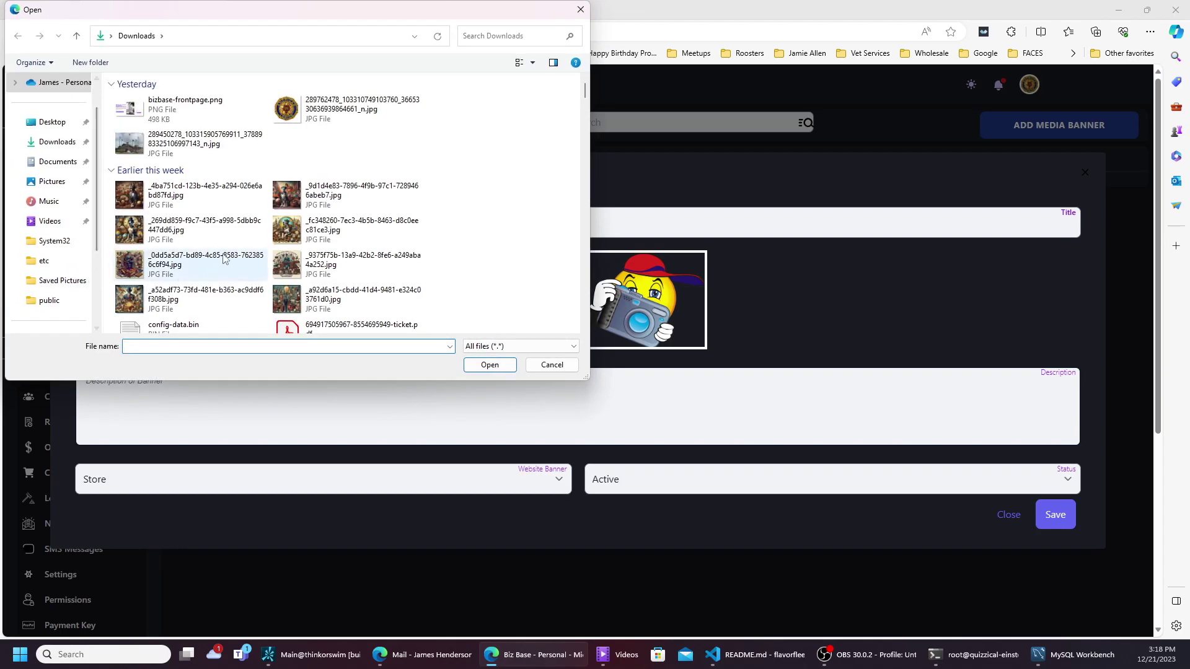
left_click(314, 202)
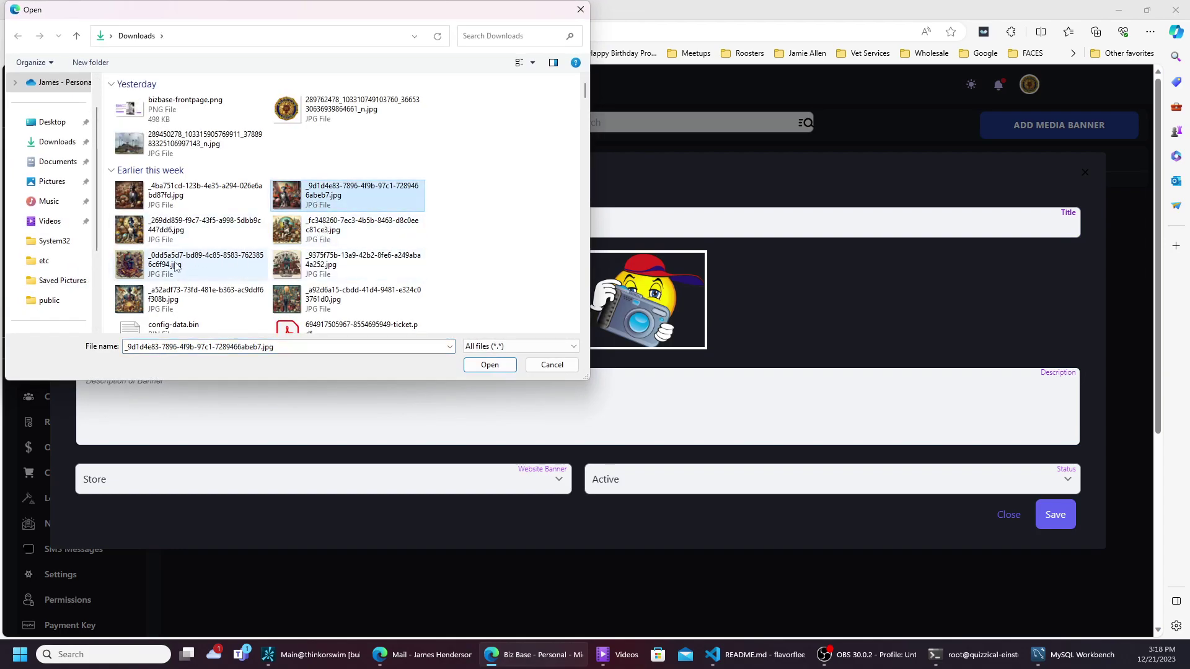
left_click(161, 234)
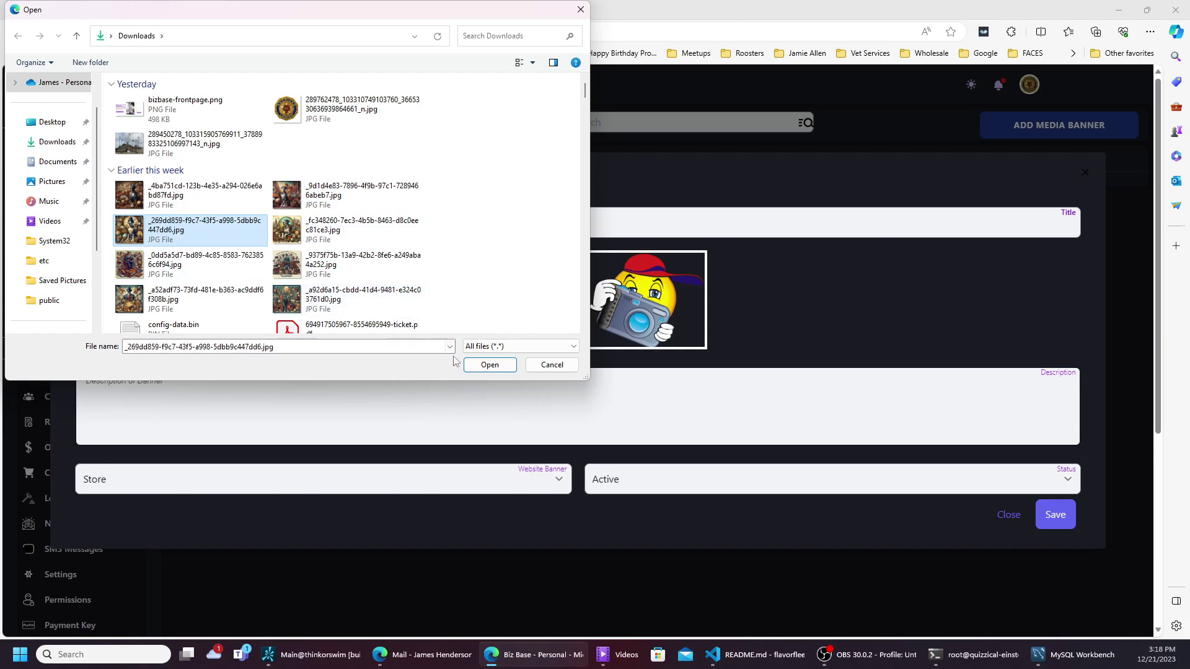
left_click(483, 367)
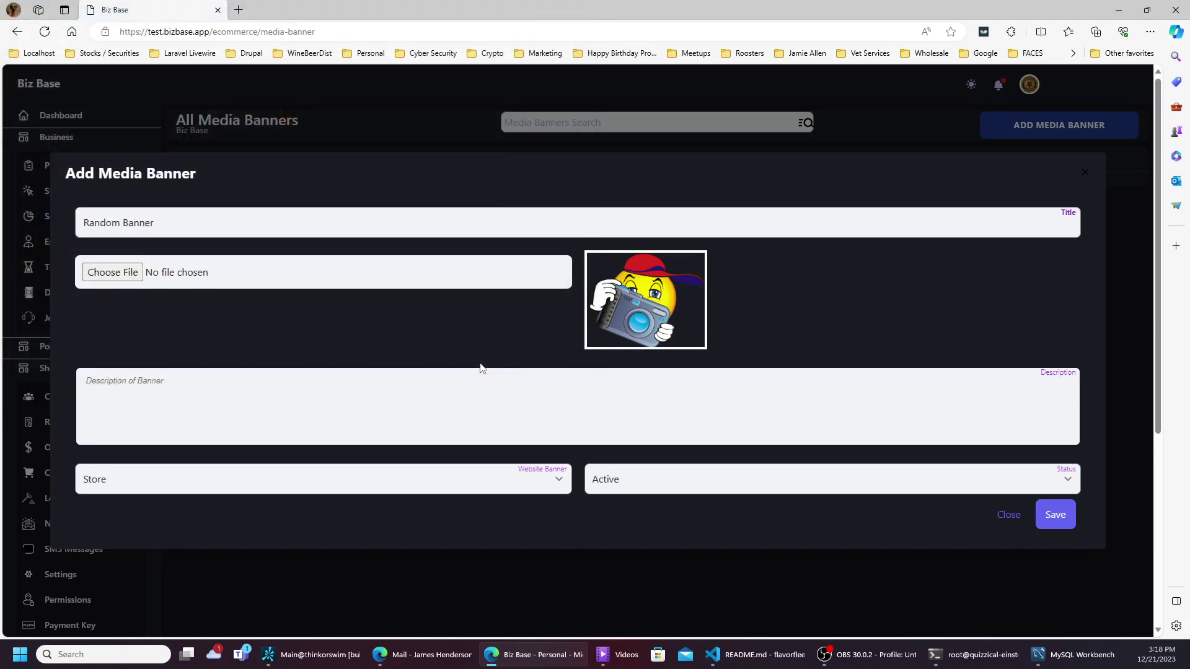
- Describe it as 'Great Dane vintage shop', keep Store placement, and save the banner
left_click(316, 395)
type("Grea")
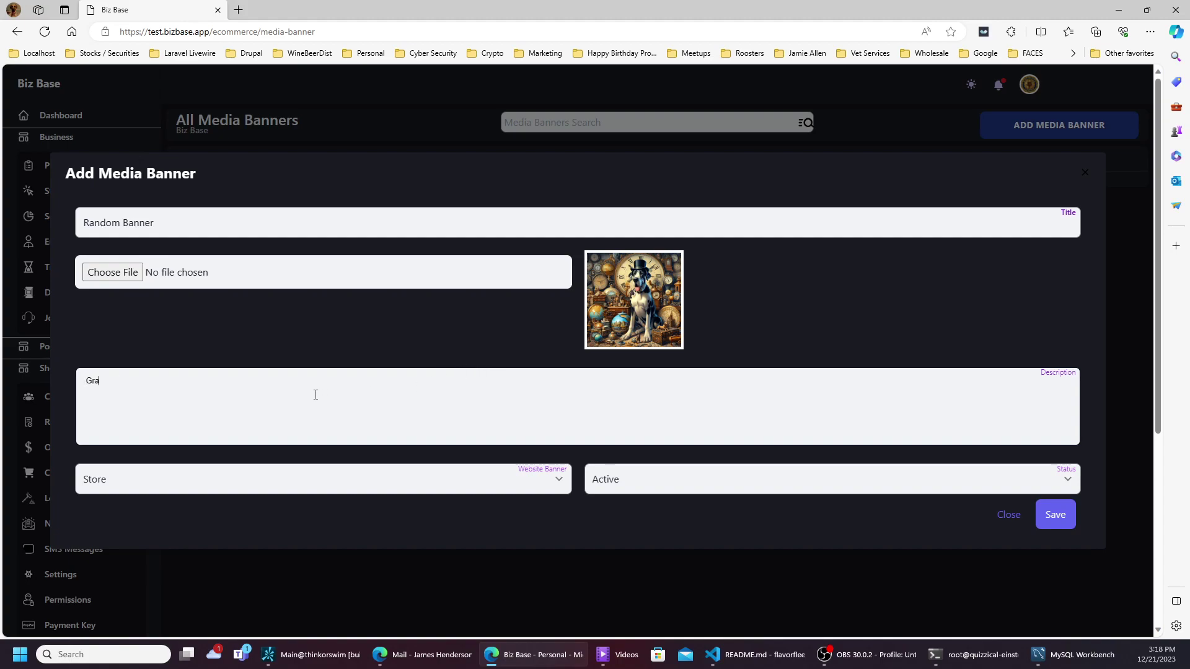
type("t Dan")
type("e vintage shop")
left_click(282, 483)
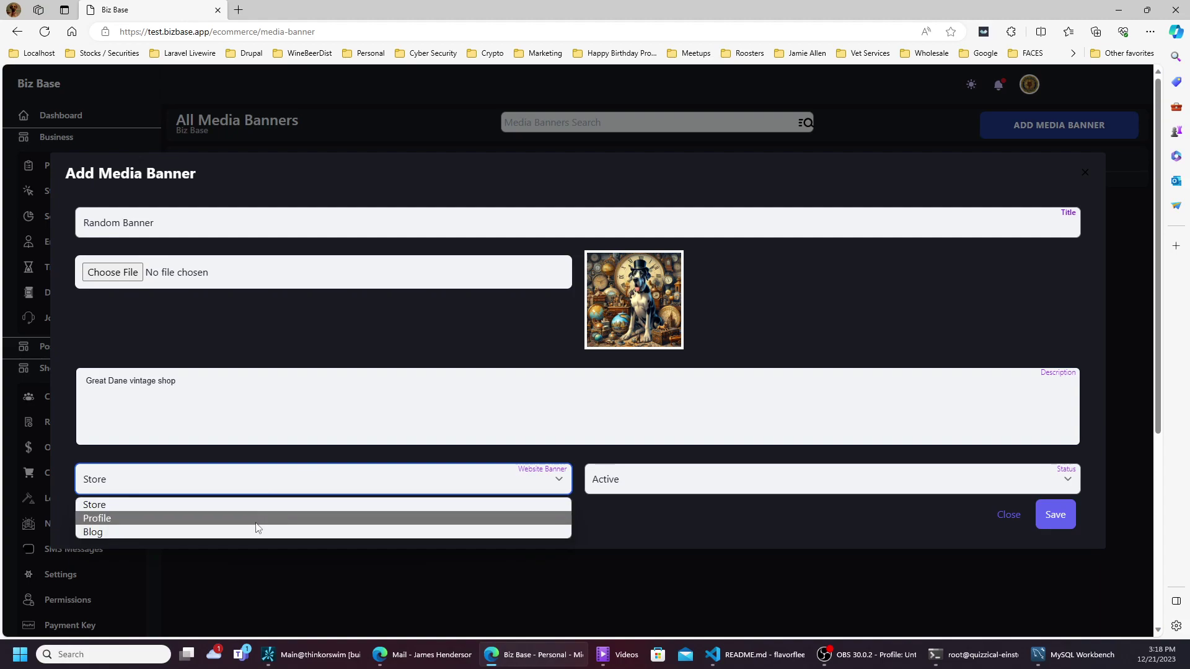
left_click(271, 504)
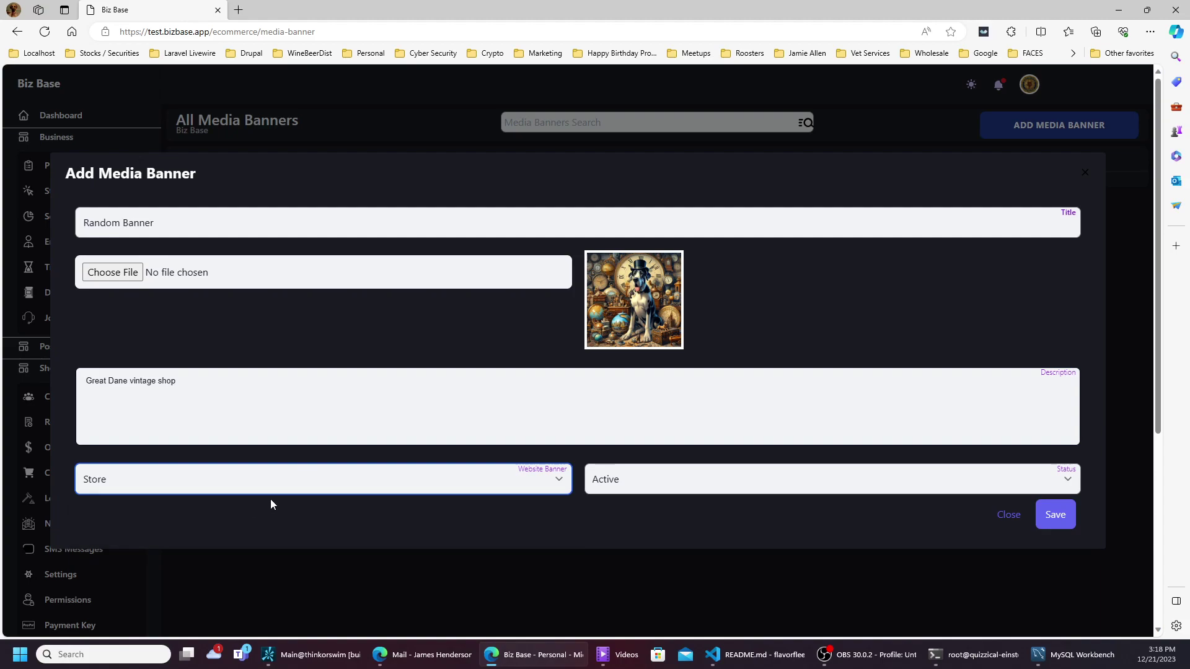
left_click(1066, 522)
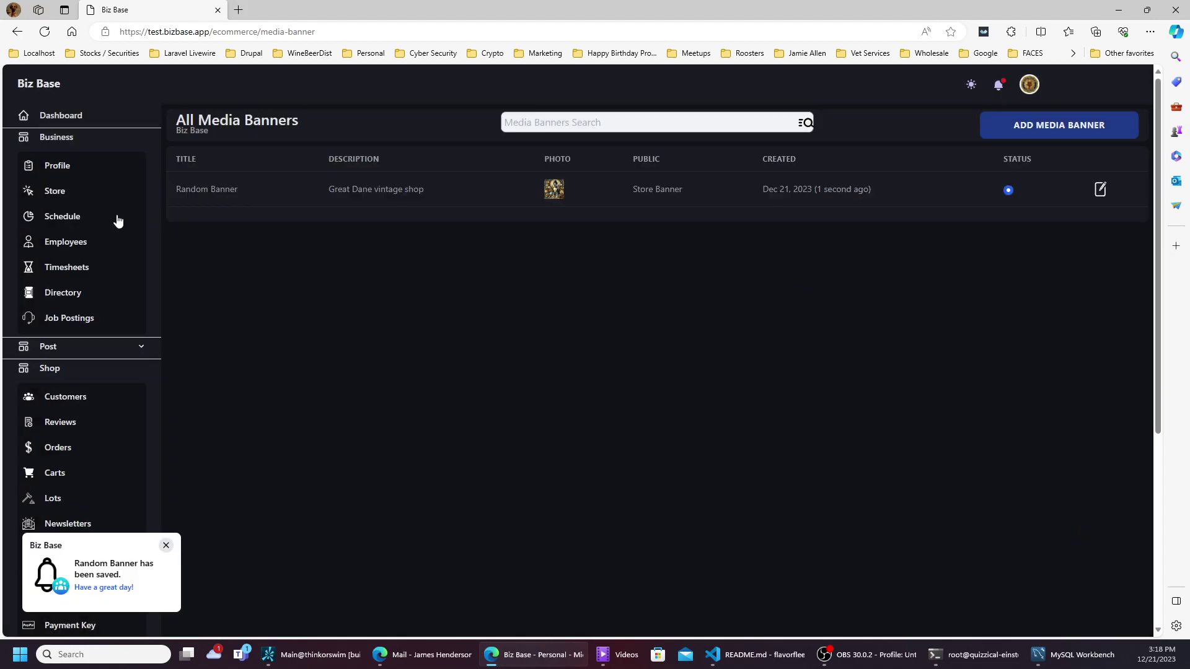
left_click(65, 195)
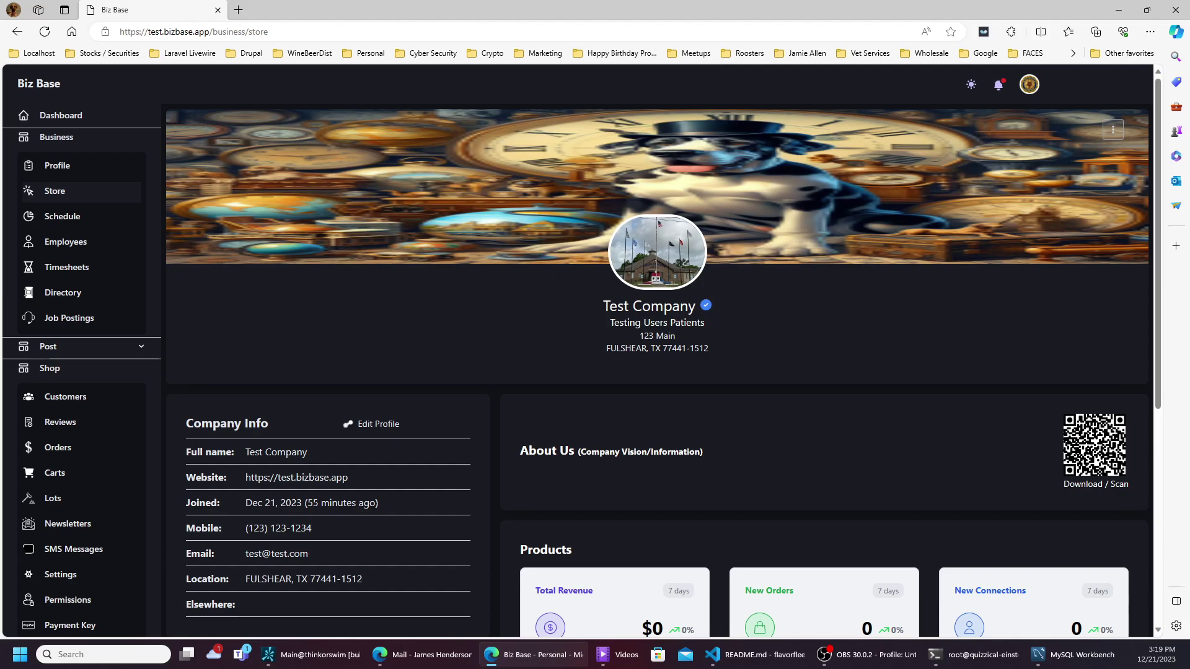
- Check the new banner on the store page, collapse Shop, and open Ecommerce Types
scroll(324, 306, "down", 4)
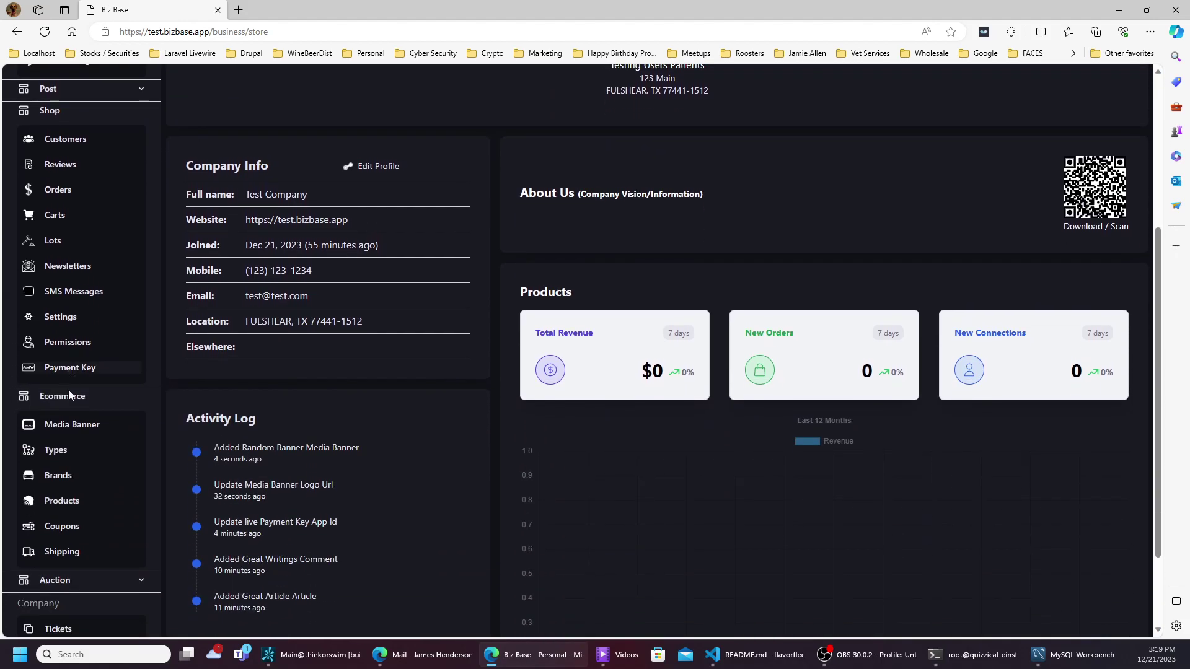
scroll(68, 347, "up", 3)
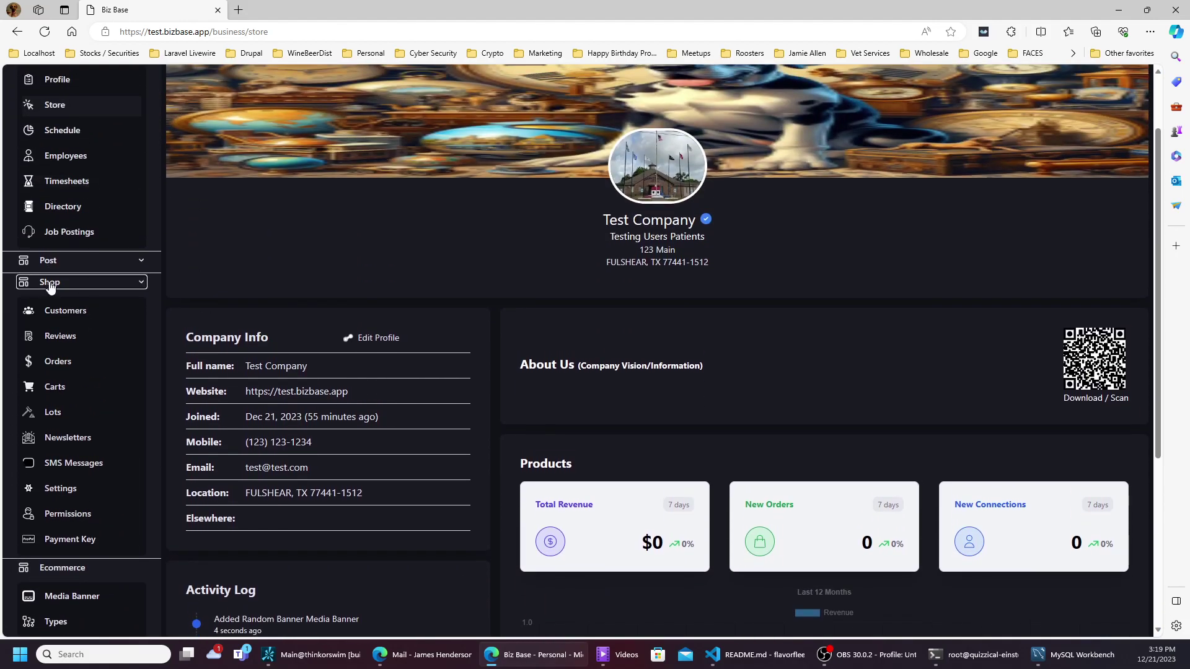
left_click(49, 284)
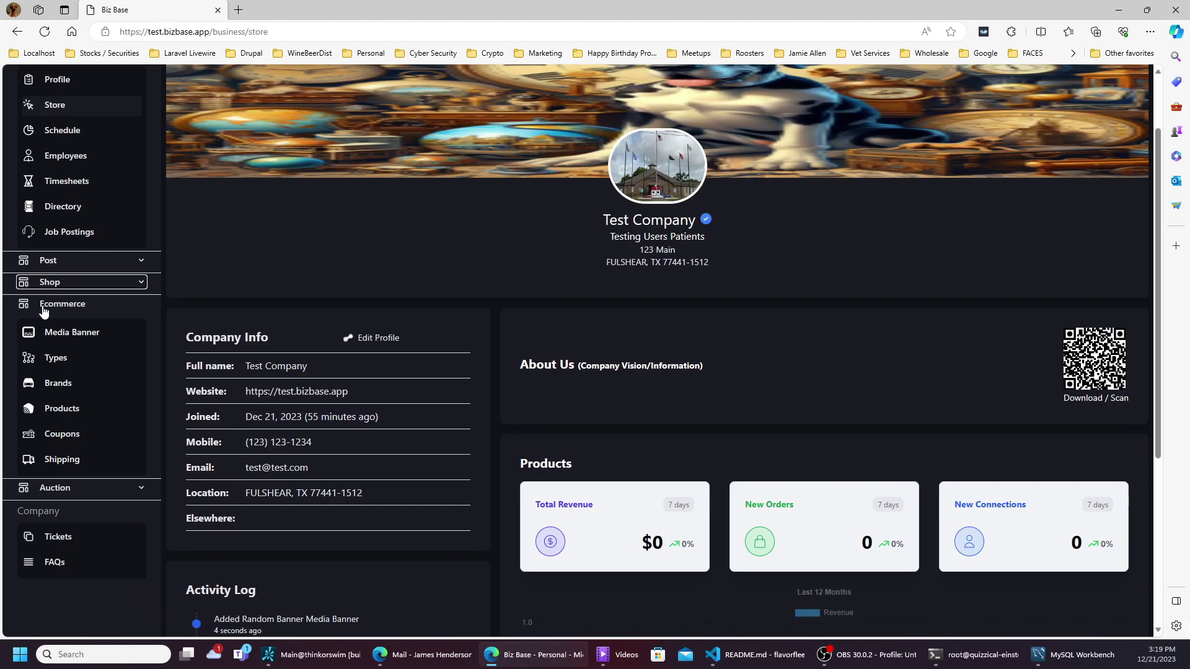
left_click(52, 365)
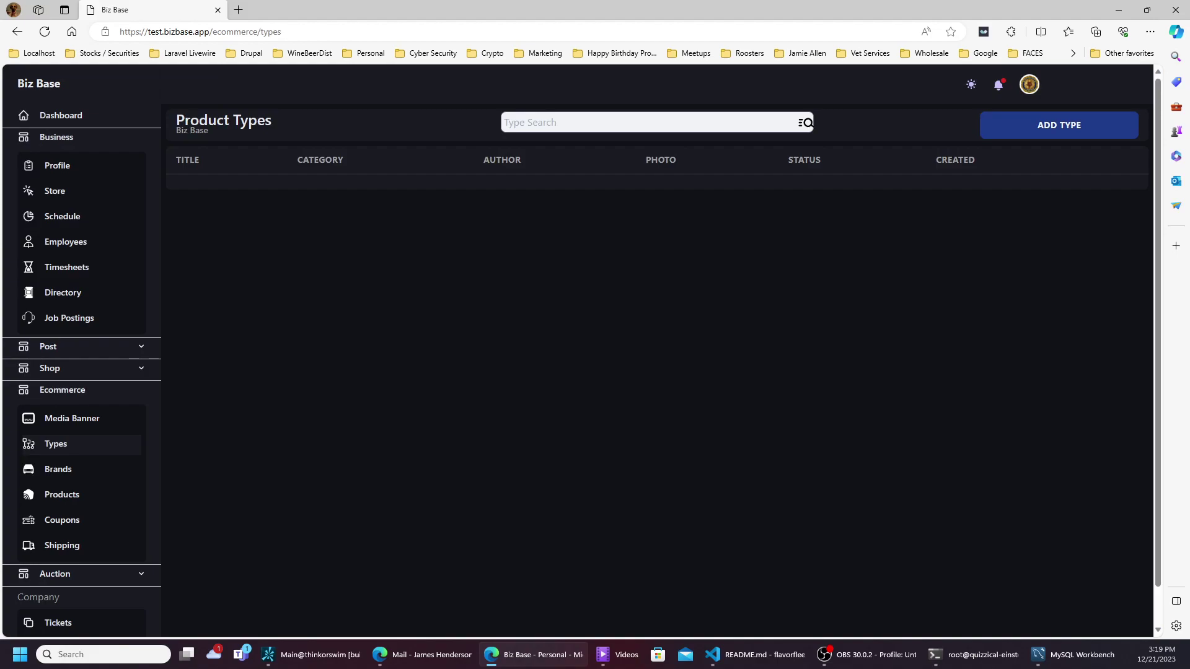
- Start a new product type titled 'Solo Dog' and attach a dog image from Downloads
key("alt+Tab")
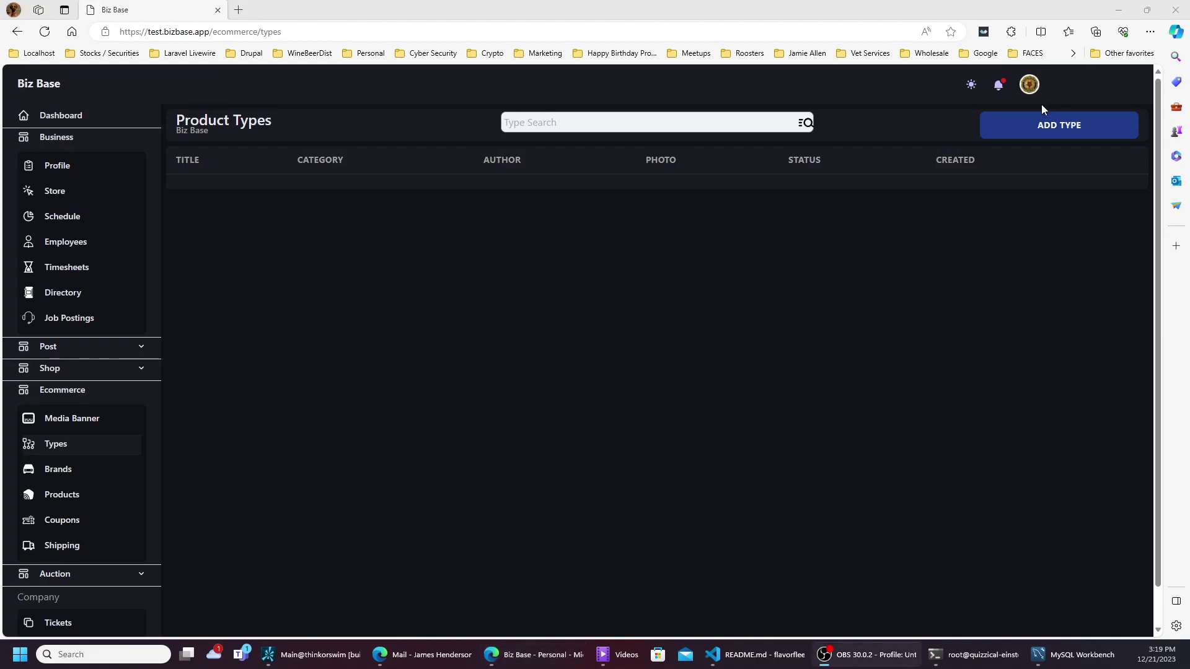
left_click(1039, 127)
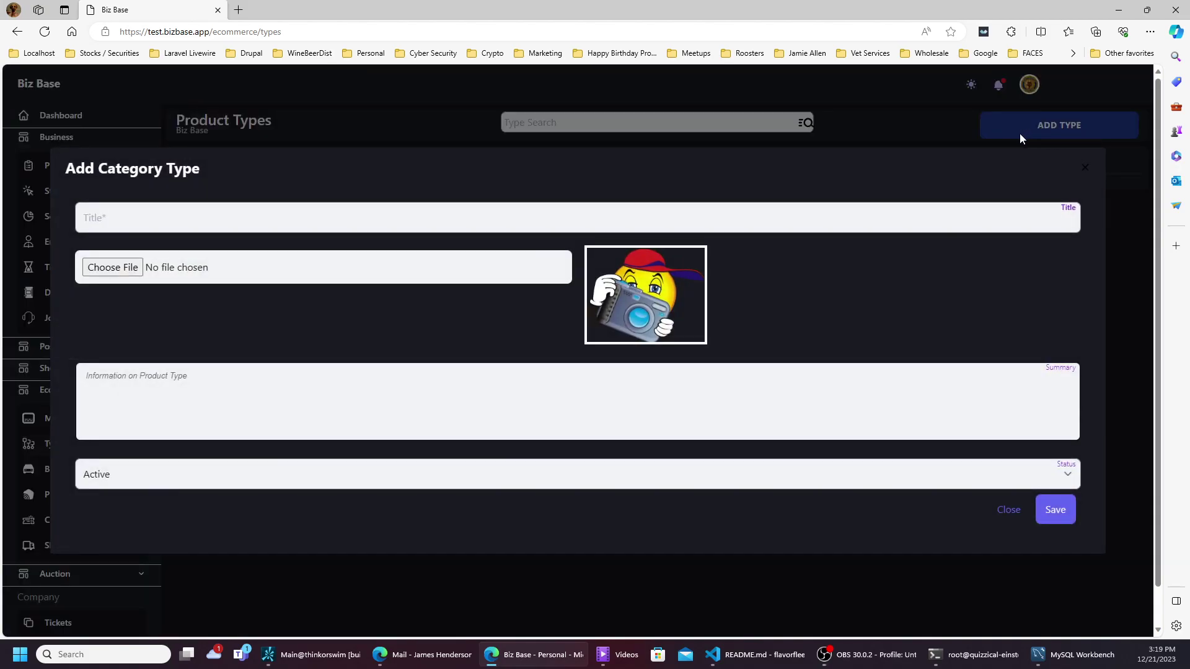
left_click(565, 215)
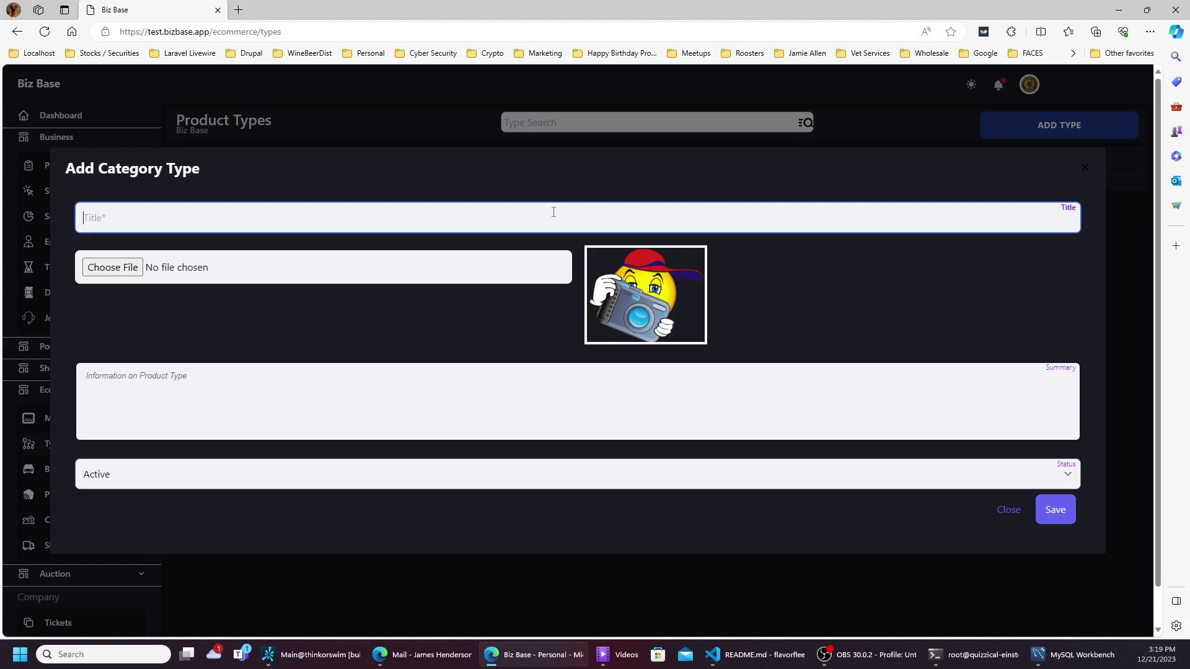
type("Solo Dog")
left_click(133, 267)
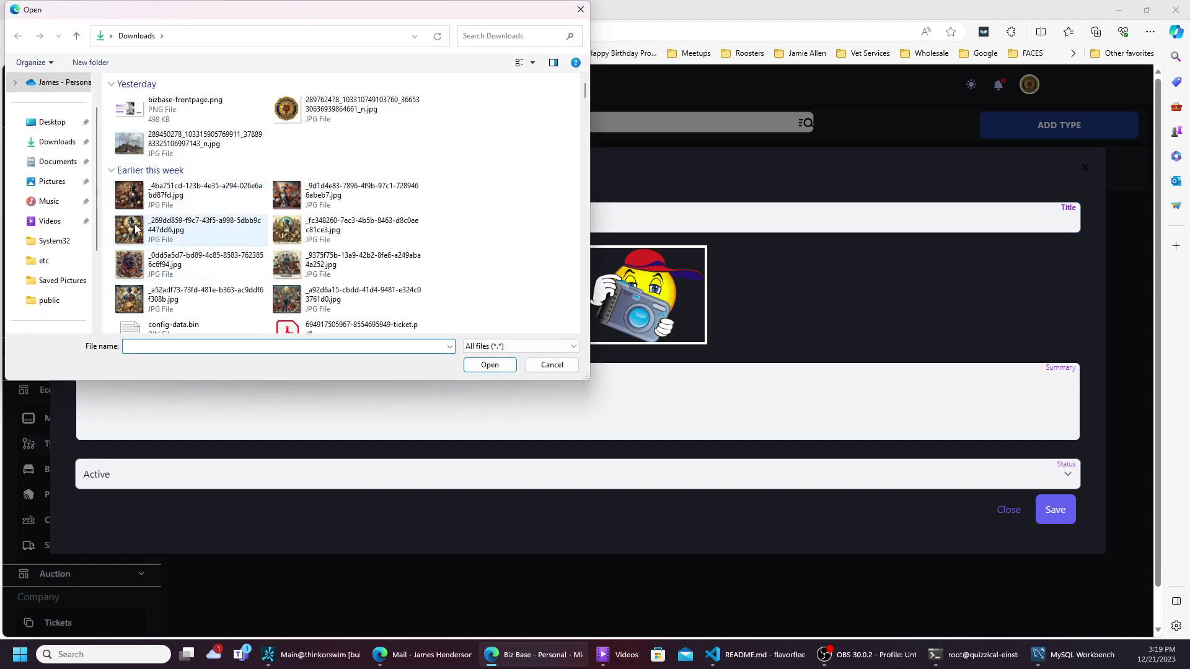
left_click(130, 268)
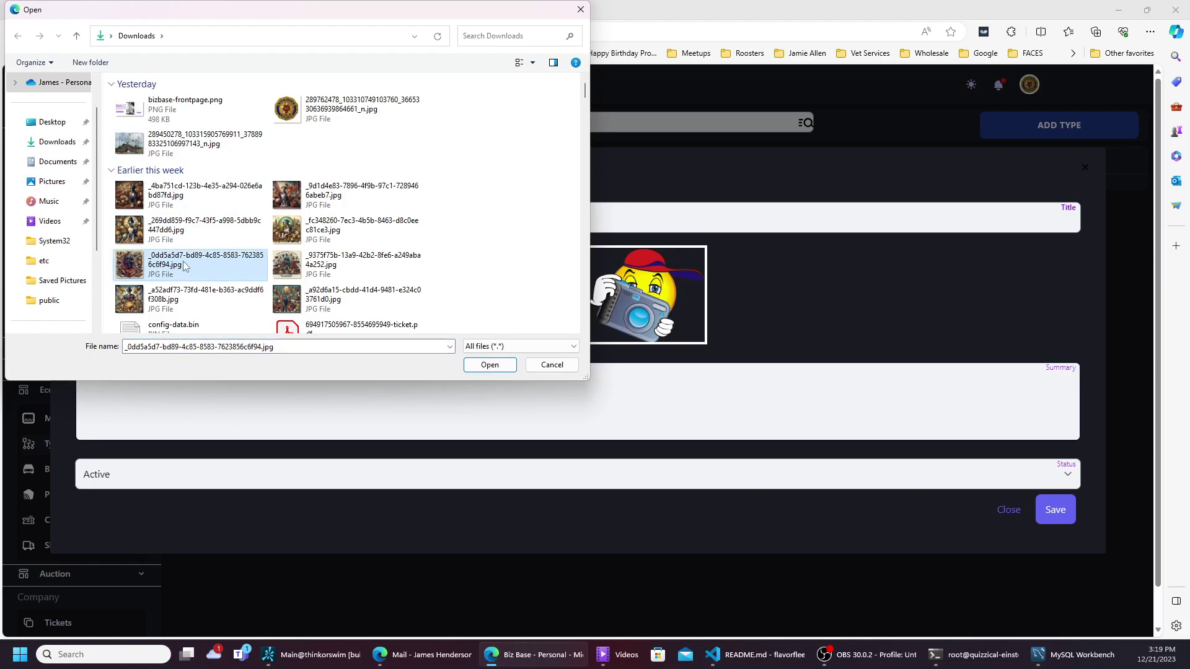
left_click(286, 230)
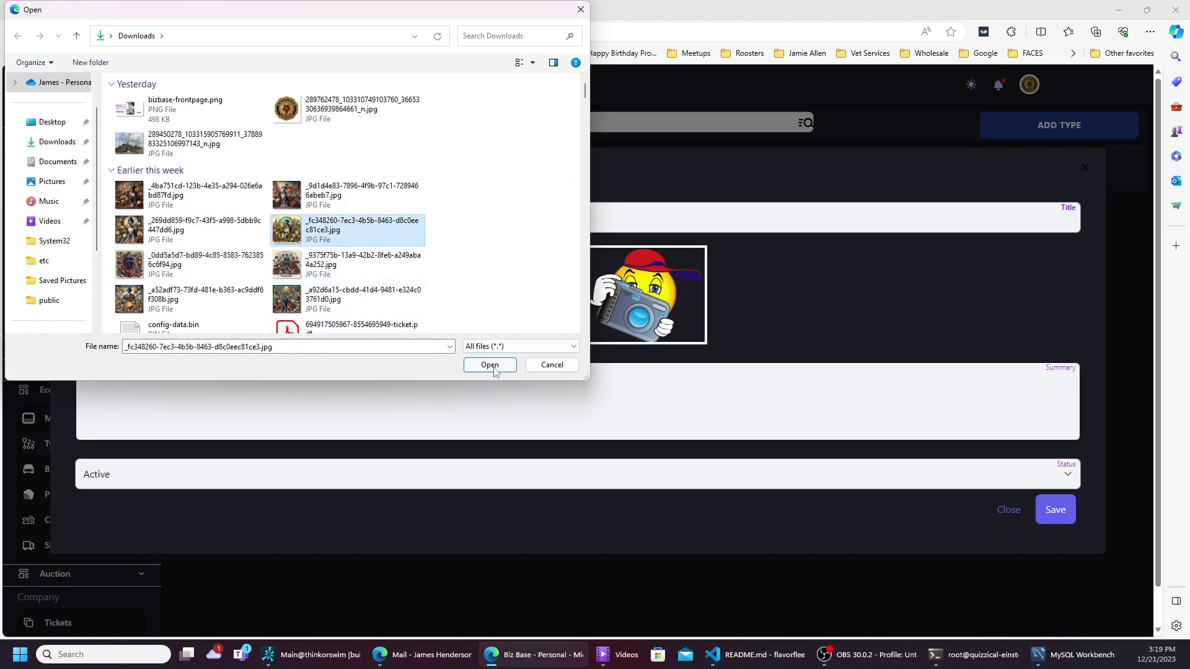
left_click(489, 365)
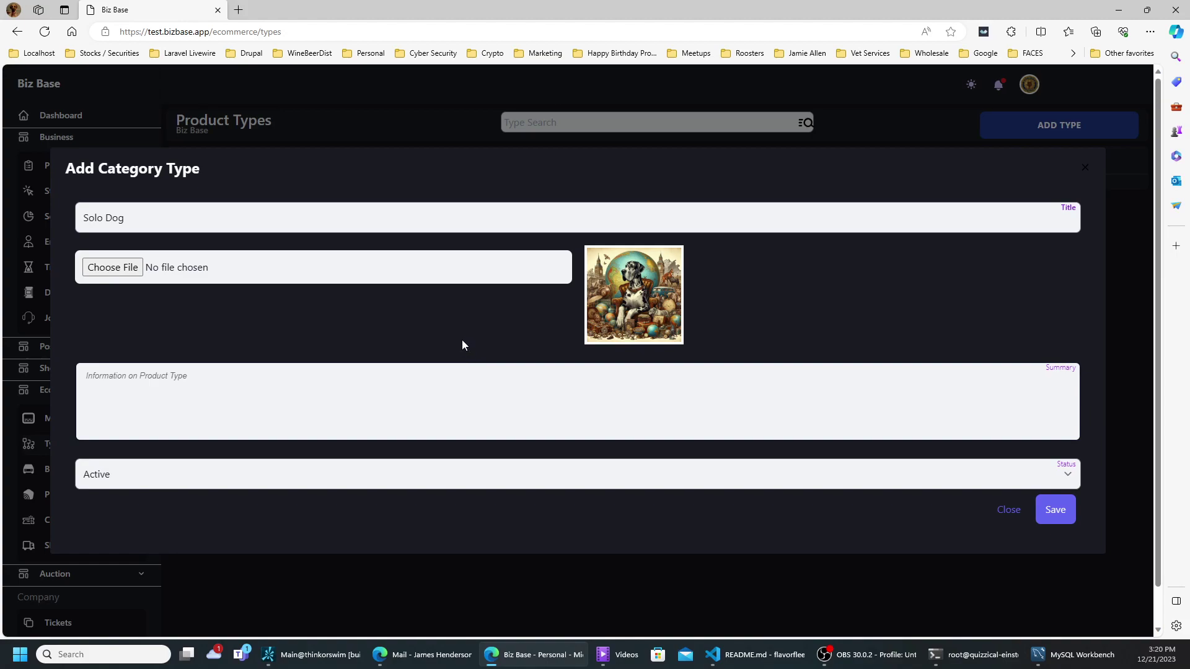
- Add the summary 'Information of Solo Dog', save the type, and go to Brands
left_click(172, 376)
left_click_drag(139, 218, 83, 218)
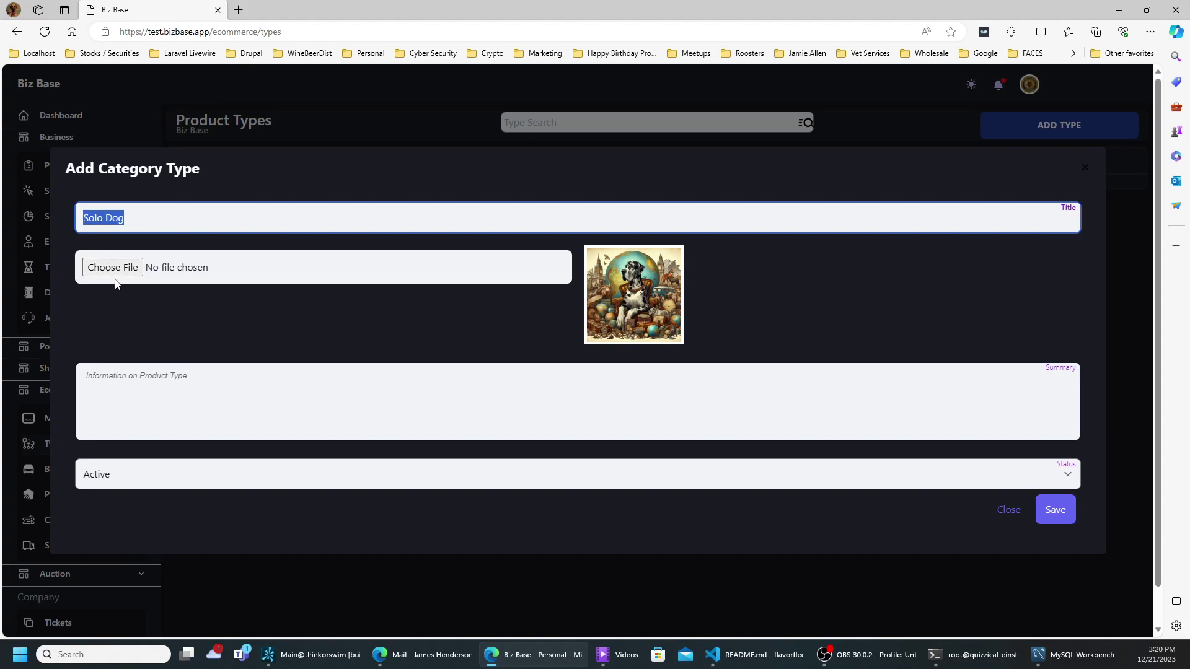
left_click(173, 384)
type("I")
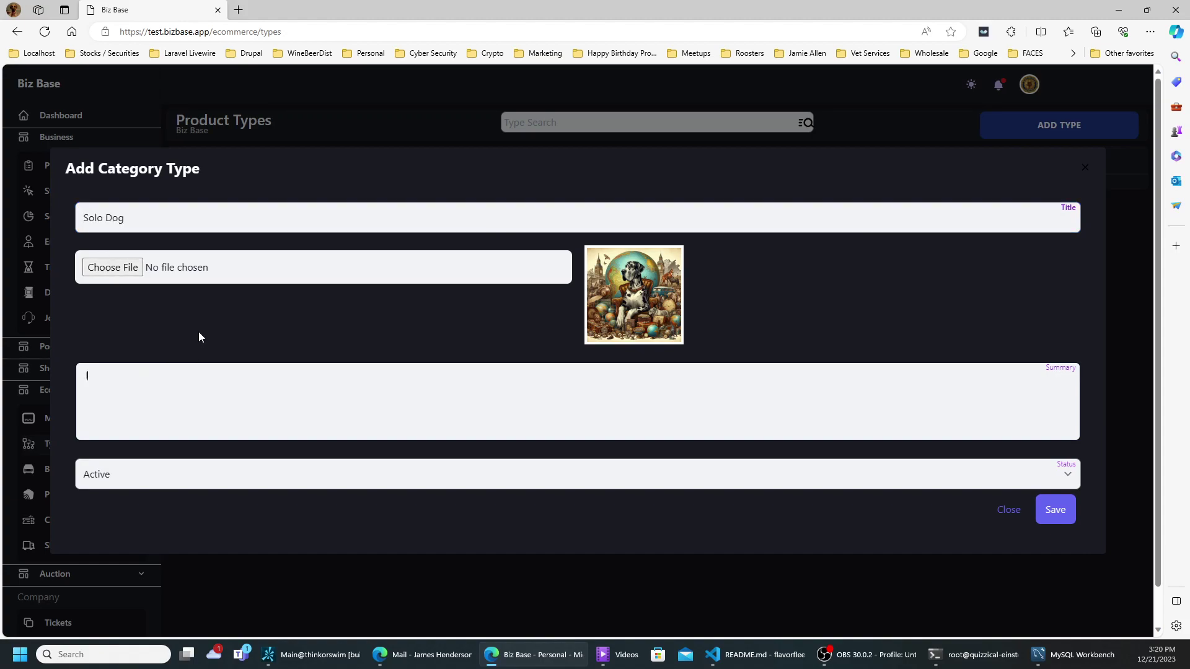
type("nformation of Solo Dog")
left_click(1054, 511)
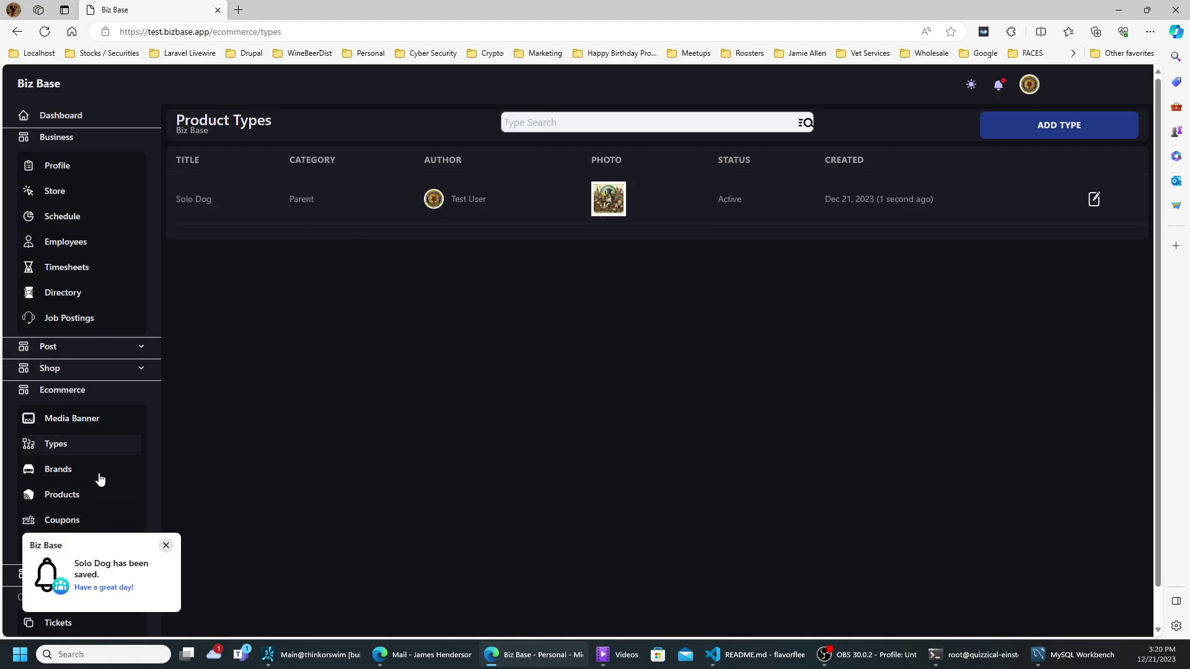
left_click(59, 470)
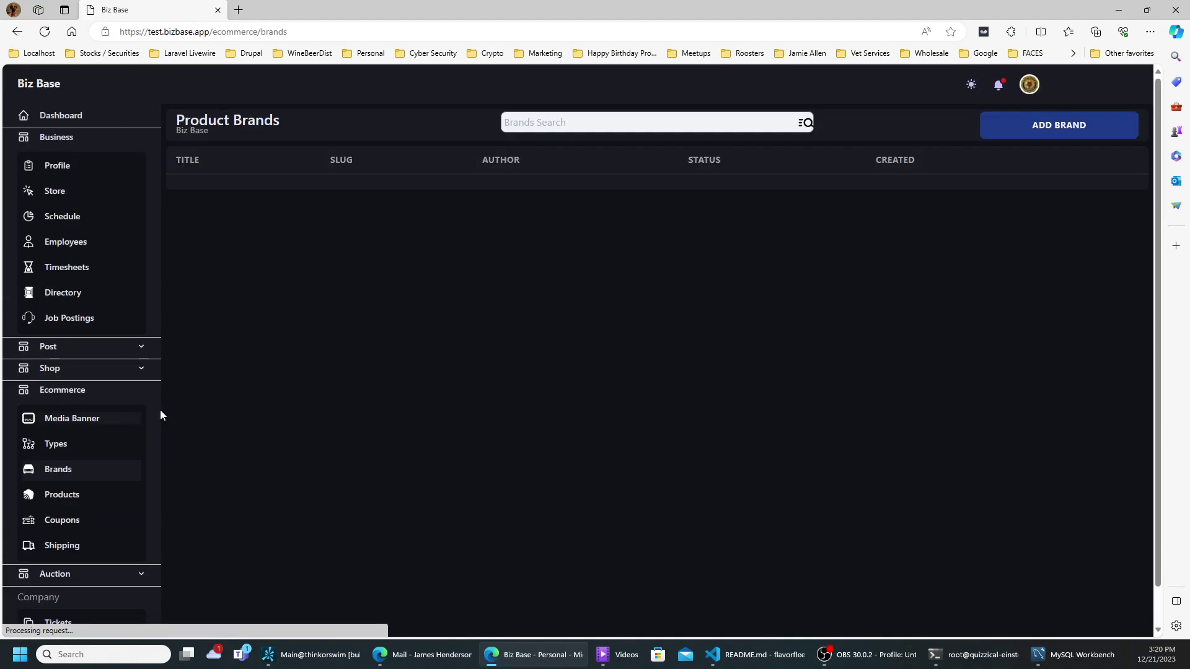
- Create and save a brand titled 'Great', then go to the Products list
left_click(1005, 128)
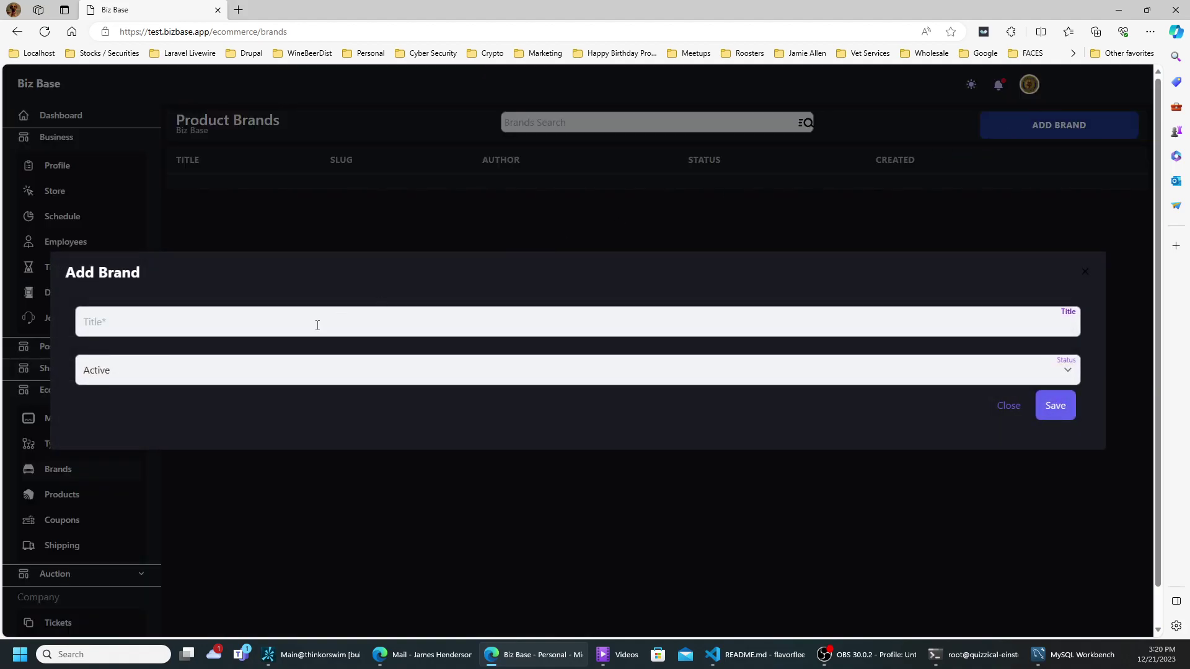
left_click(275, 319)
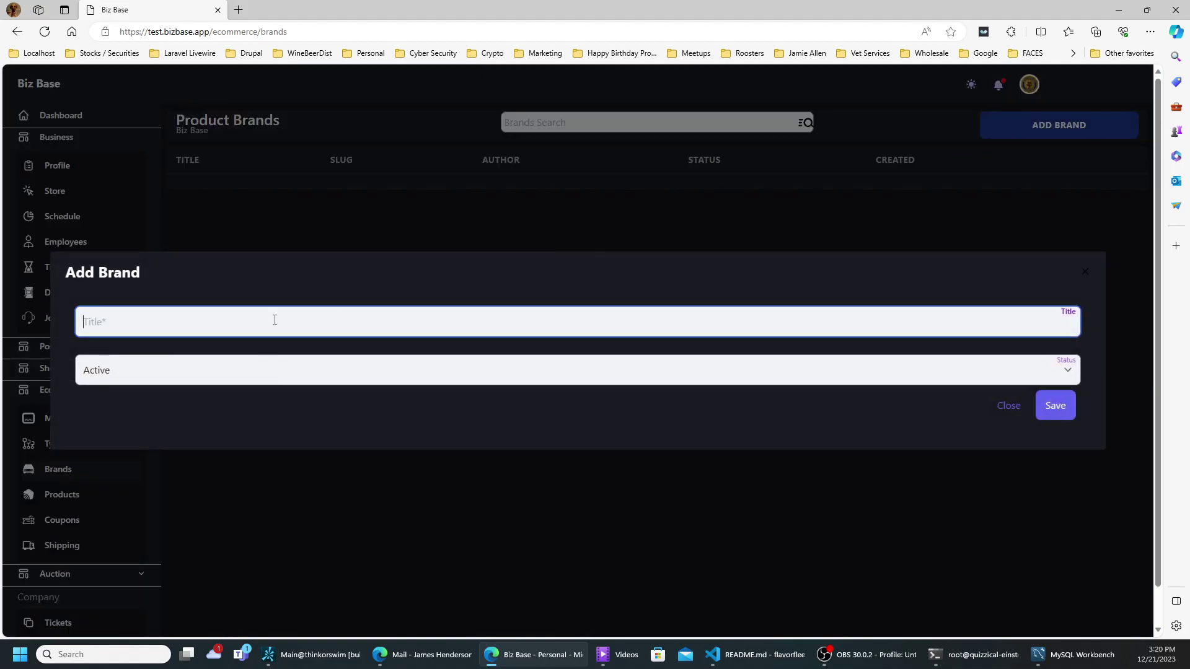
type("Great")
left_click(1049, 413)
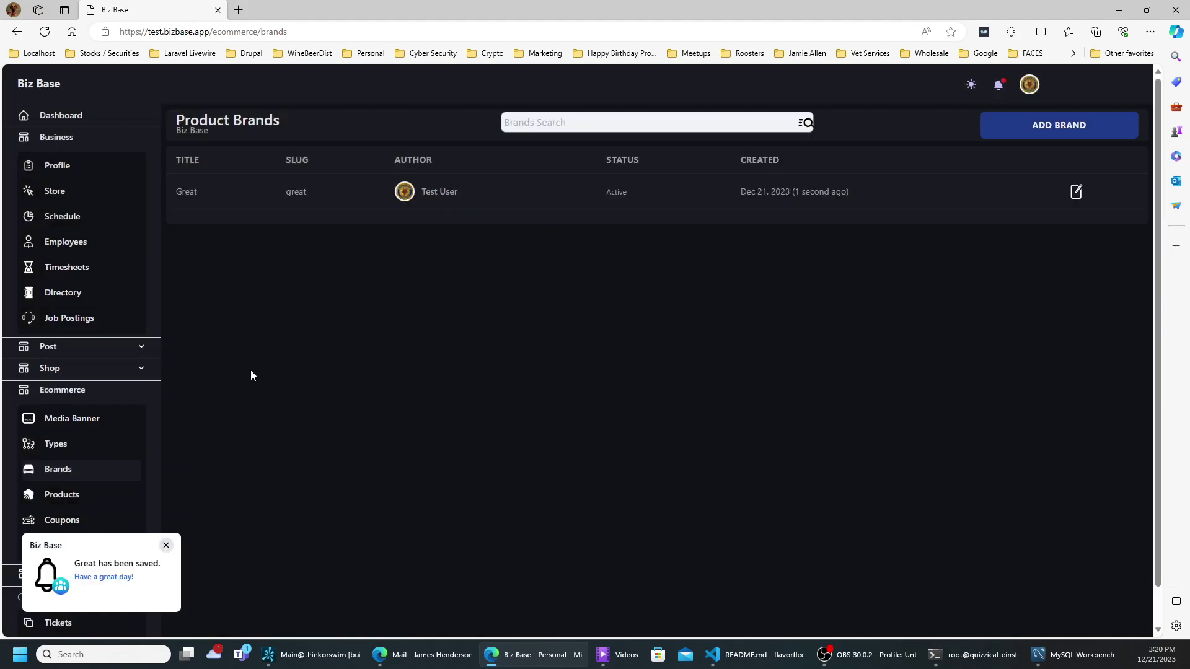
scroll(199, 424, "down", 1)
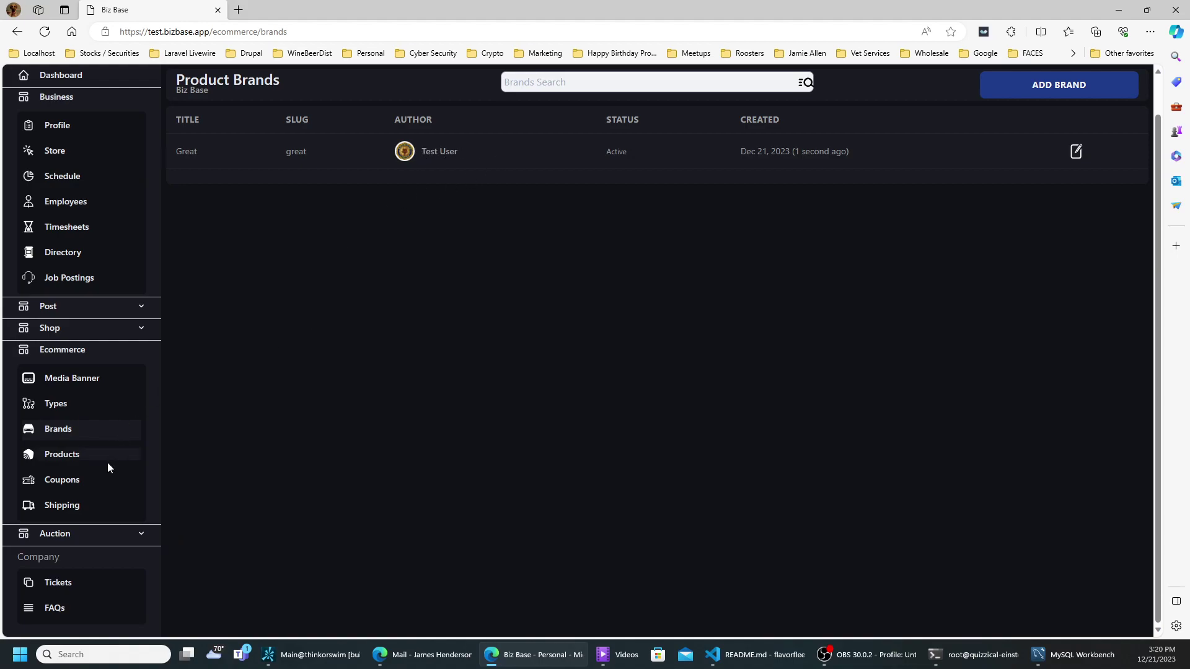
left_click(77, 458)
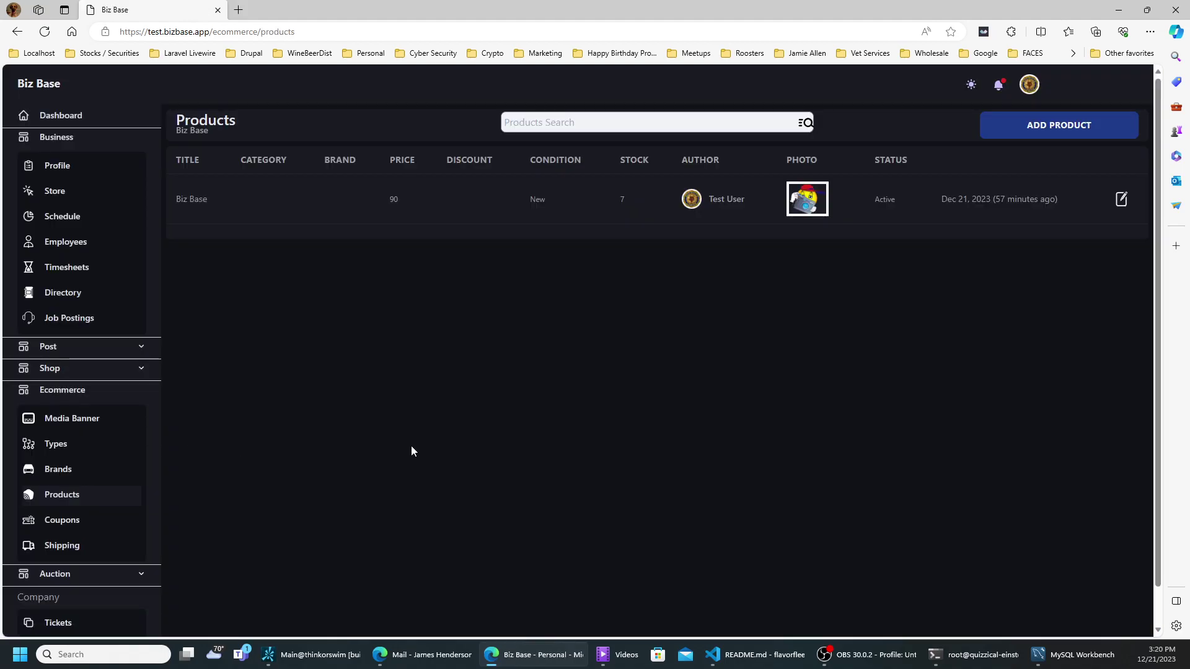
- Start a product titled 'Great Image', load a dog picture as its image, and copy the title
left_click(1032, 129)
left_click(323, 146)
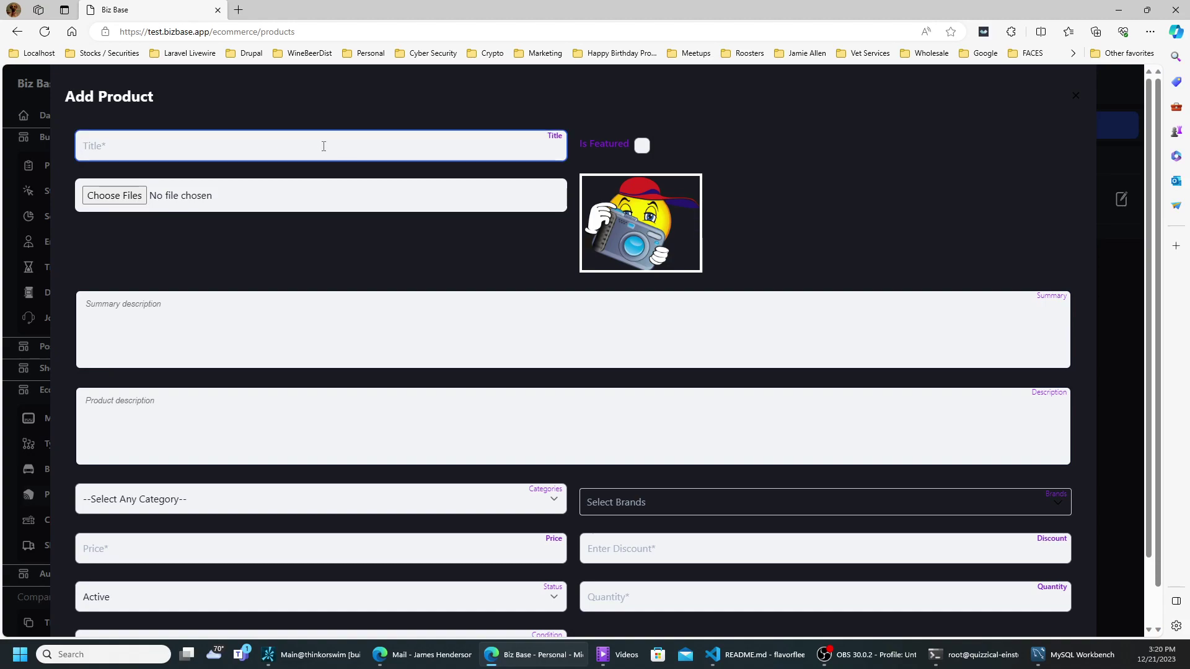
type("Gr")
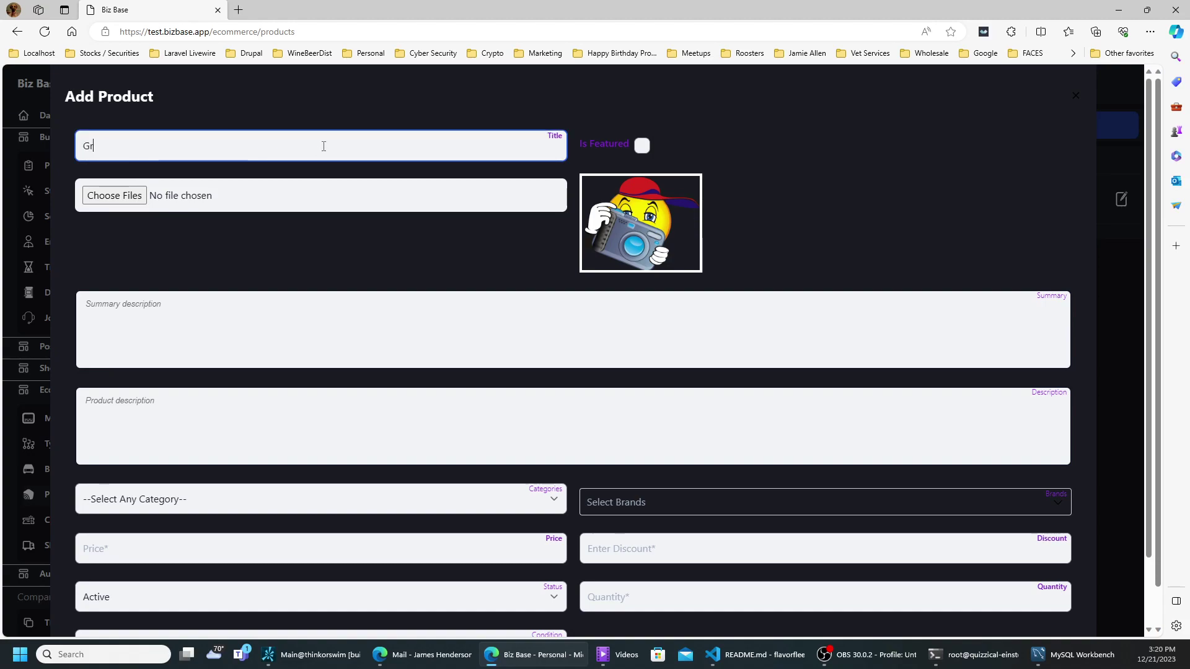
type("eat Image")
left_click(121, 196)
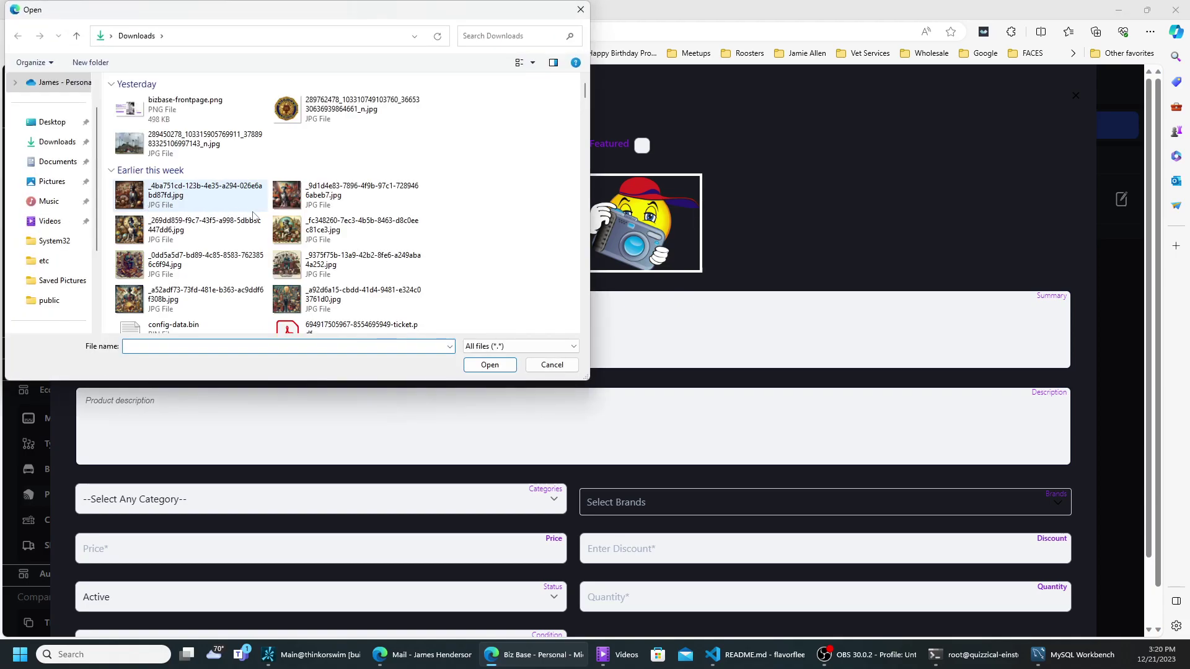
double_click(286, 202)
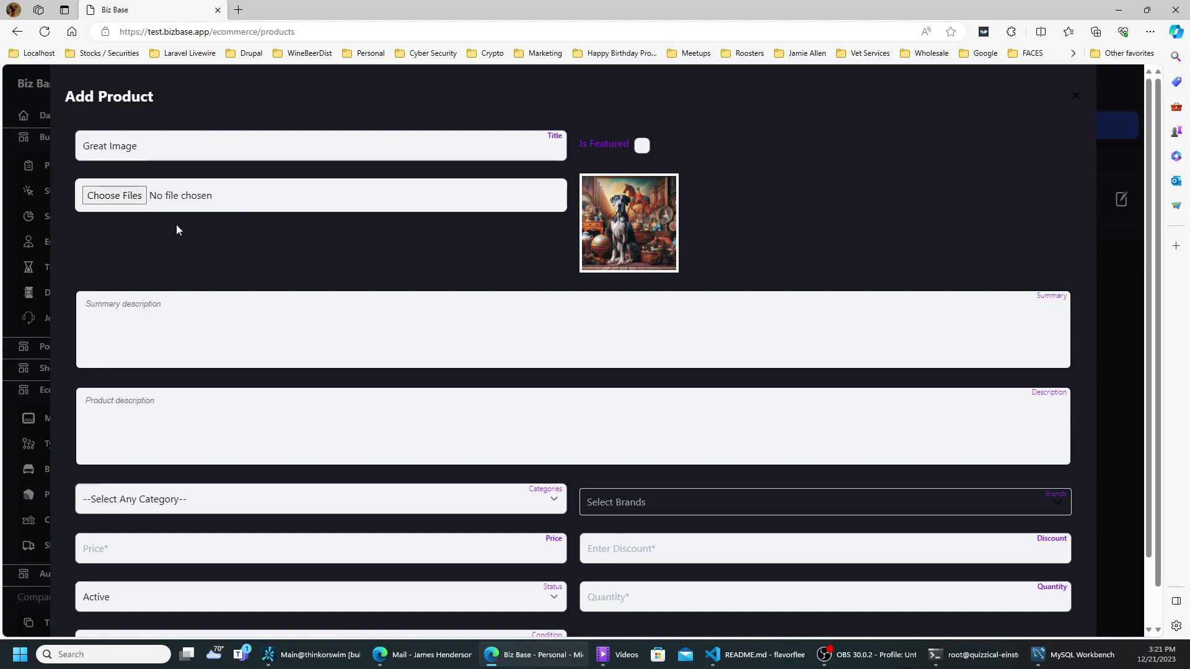
left_click(167, 146)
key("ctrl+shift+Left")
key("ctrl+shift+Left")
key("ctrl+c")
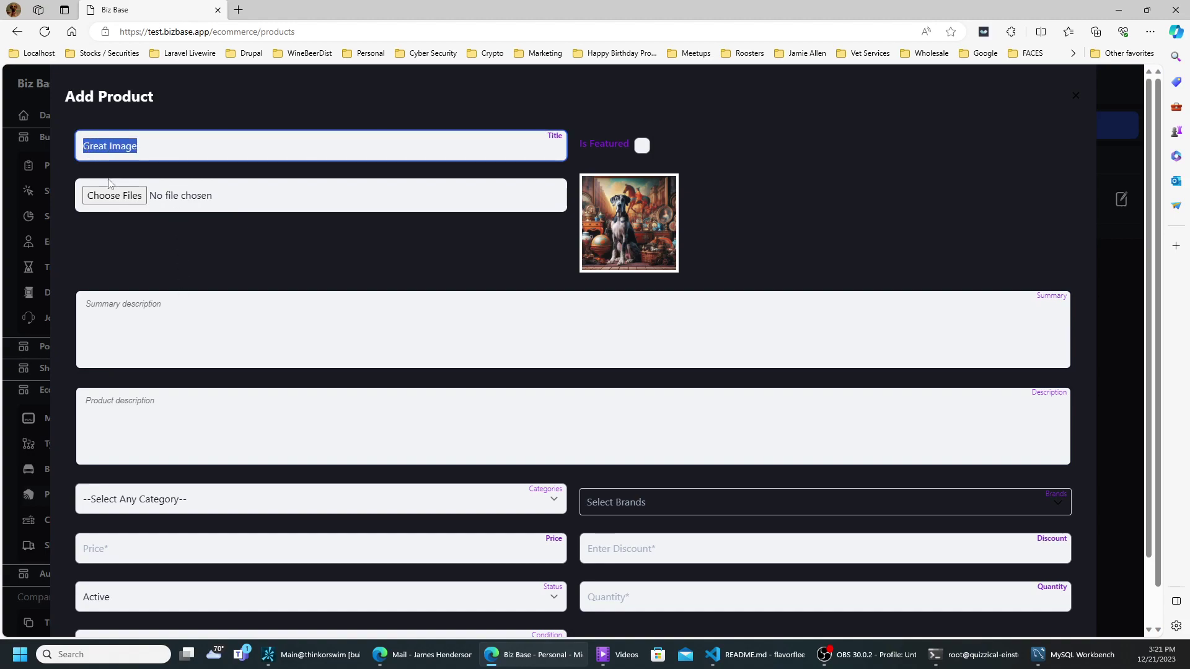
- Fill the summary and description with 'Summary' and 'Description', each followed by the pasted title
left_click(220, 342)
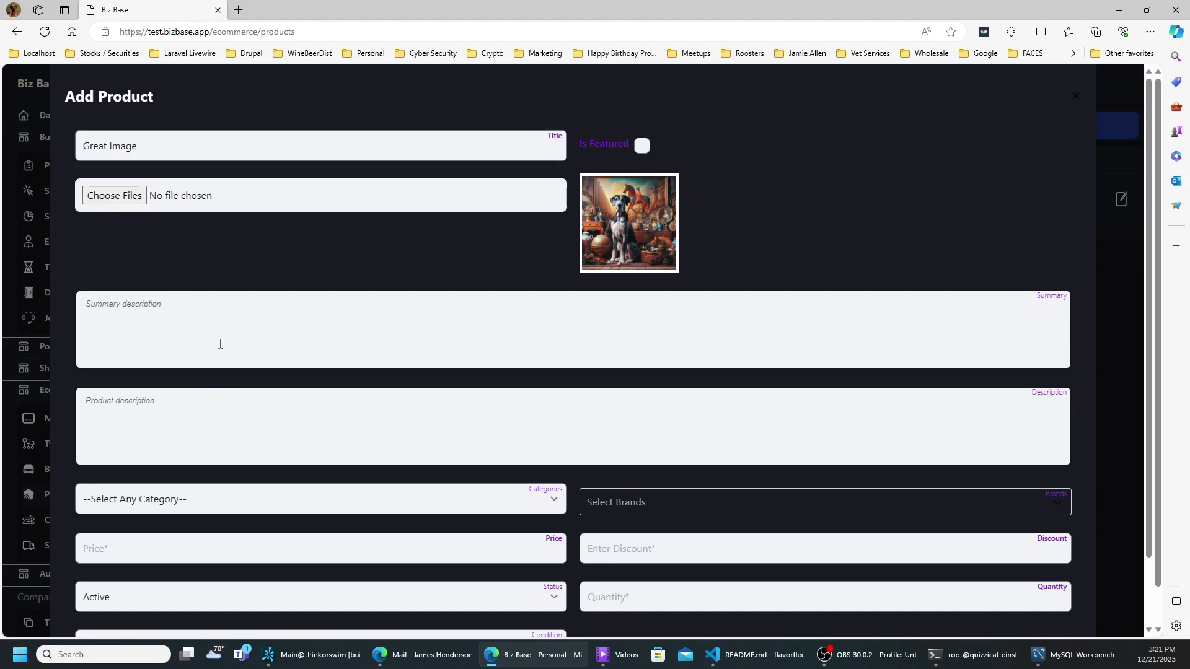
type("Summary")
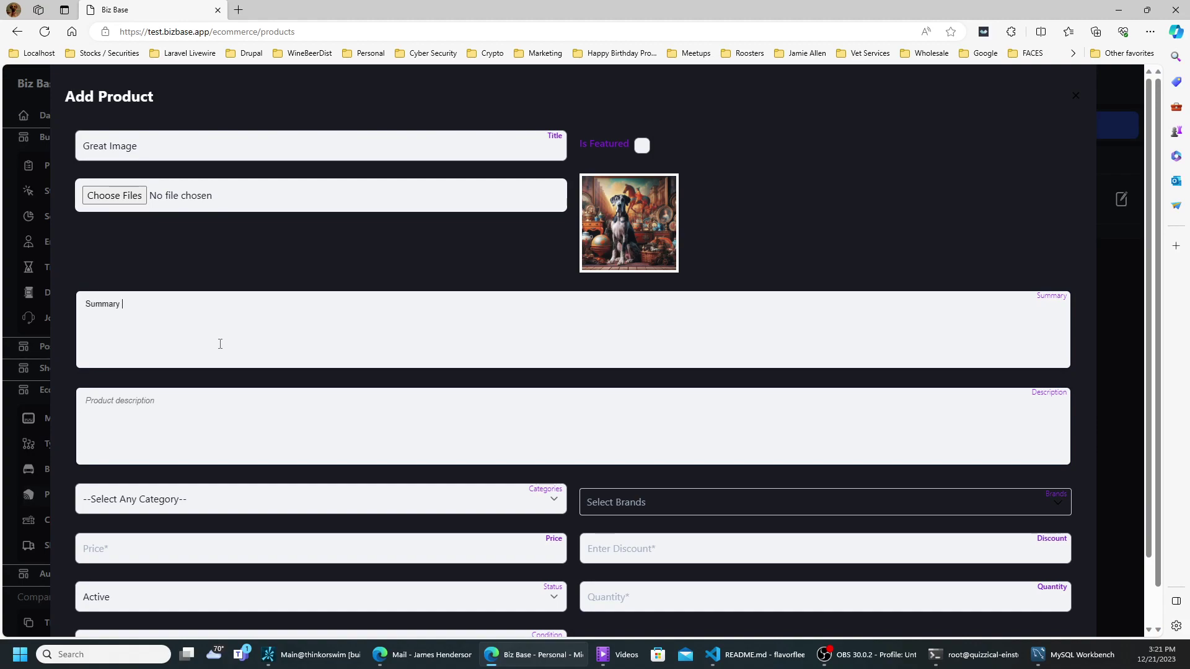
key("ctrl+v")
left_click(207, 418)
type("Description")
key("ctrl+v")
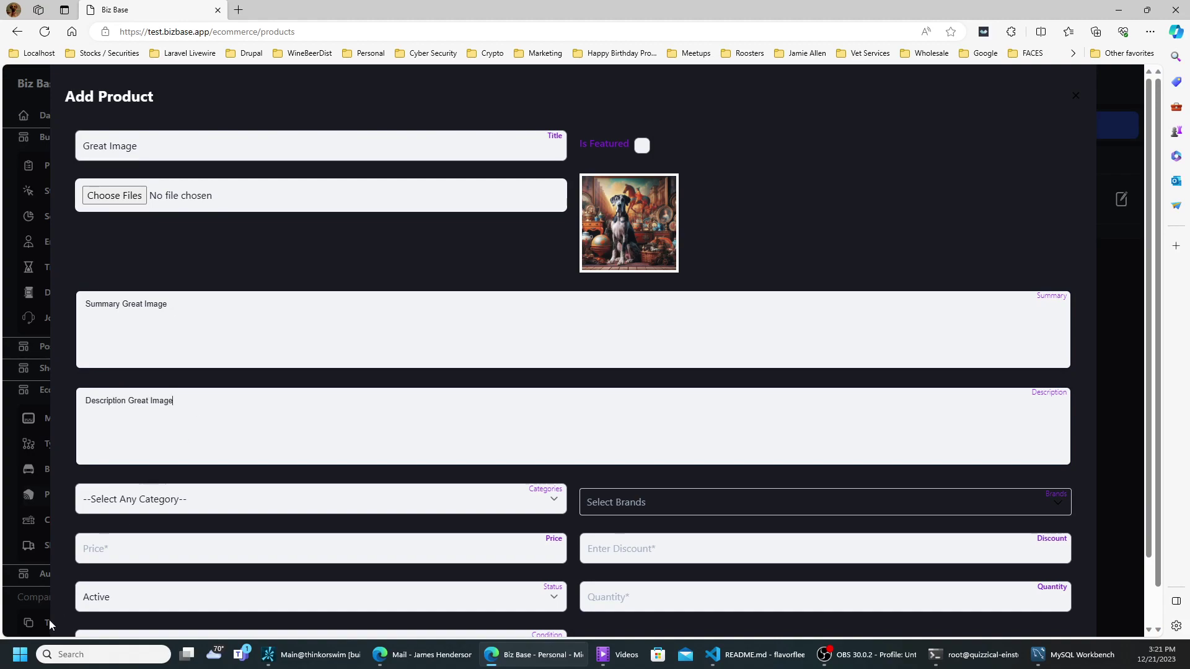
- Set category Solo Dog, price 67, discount 66, and brand Great
left_click(166, 503)
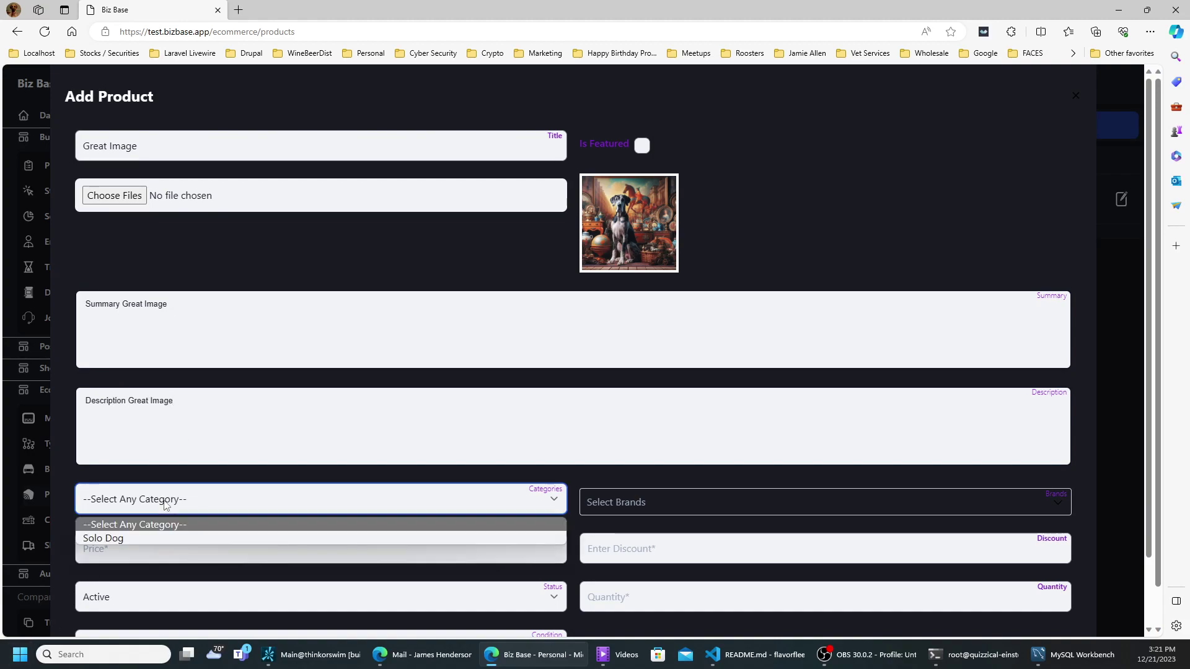
left_click(152, 538)
left_click(151, 544)
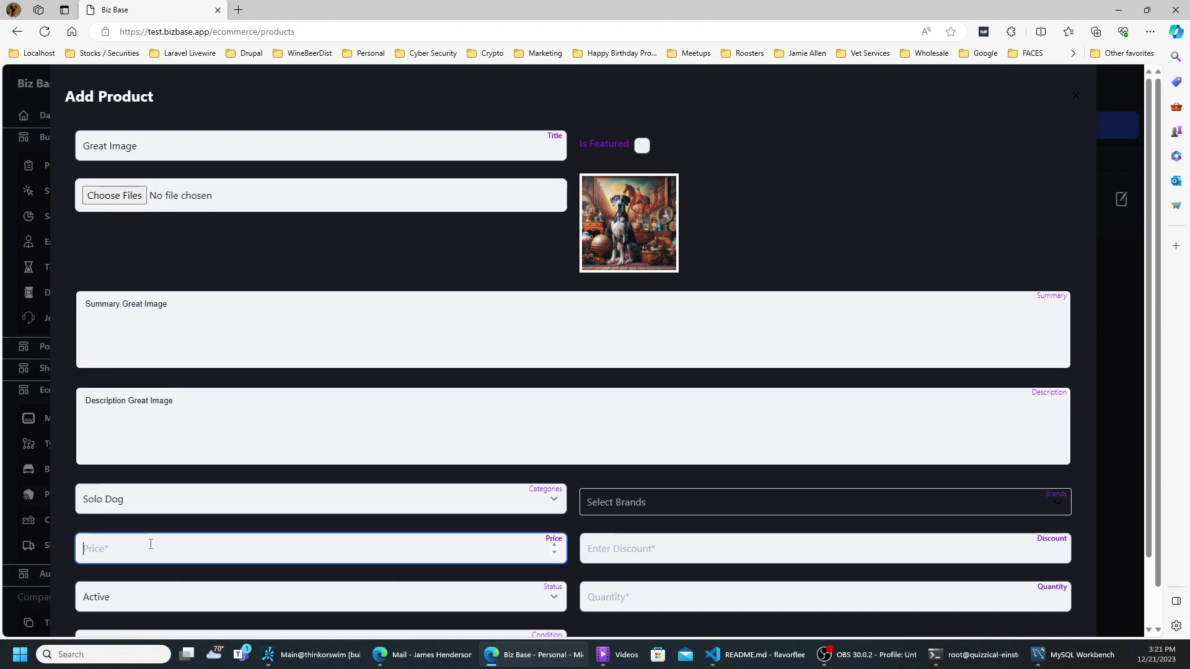
type("67")
left_click(596, 547)
type("66")
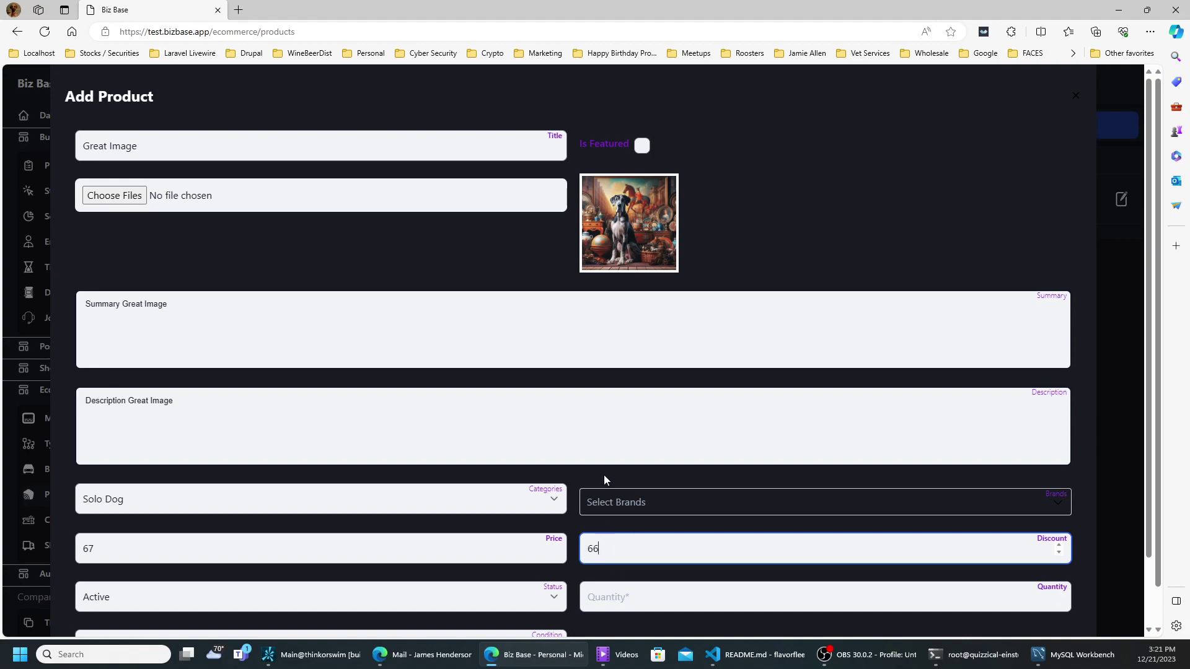
left_click(607, 508)
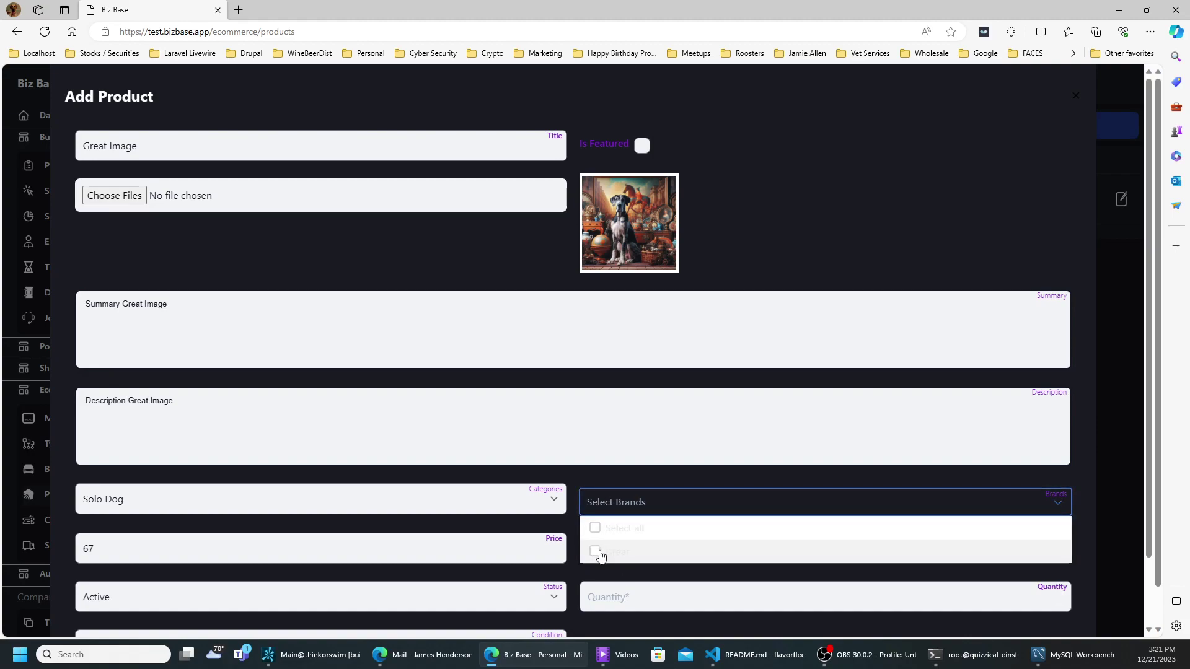
left_click(596, 551)
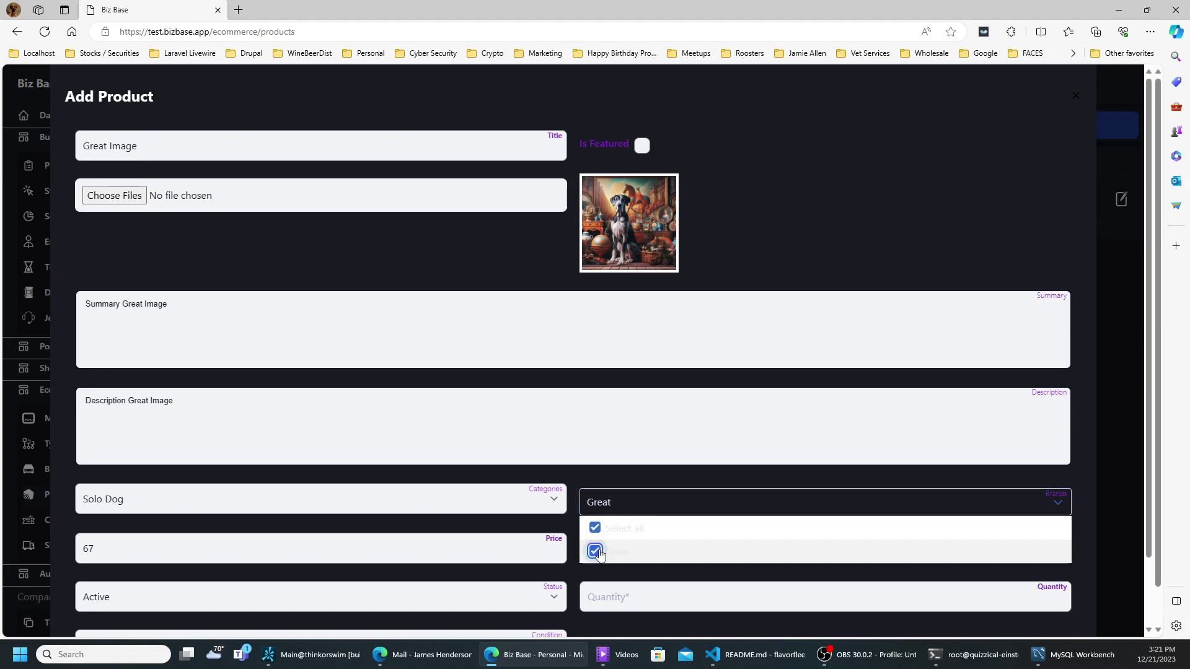
left_click(659, 474)
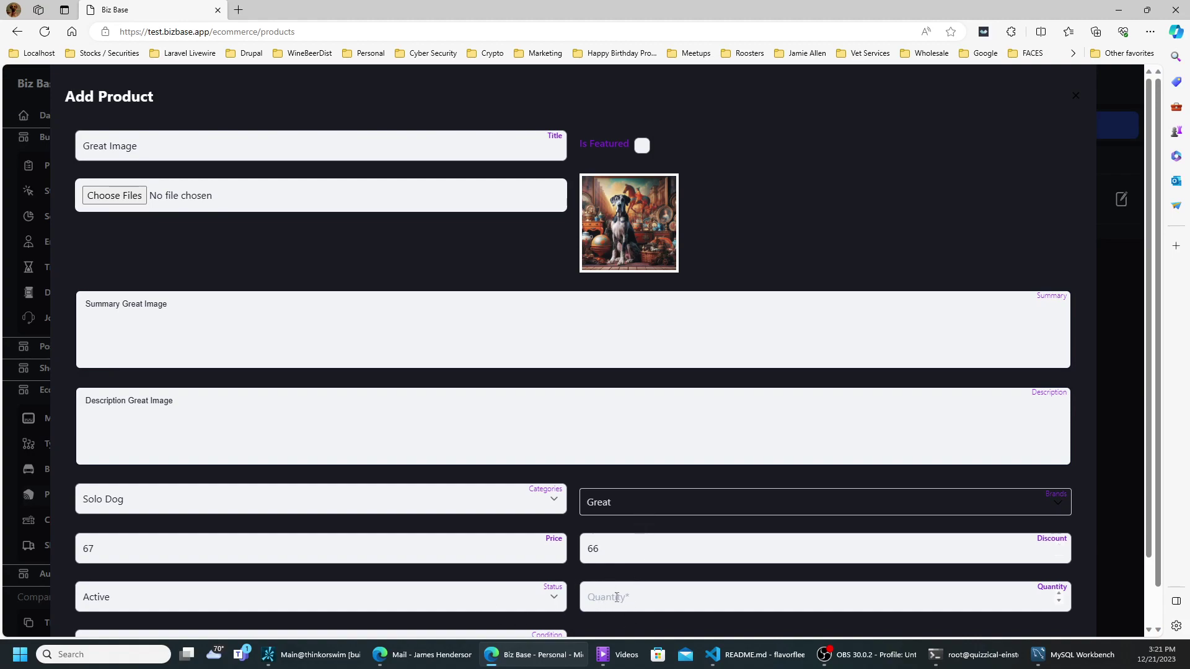
- Set stock to 7, save the Great Image product, and open Coupons
left_click(616, 597)
type("8")
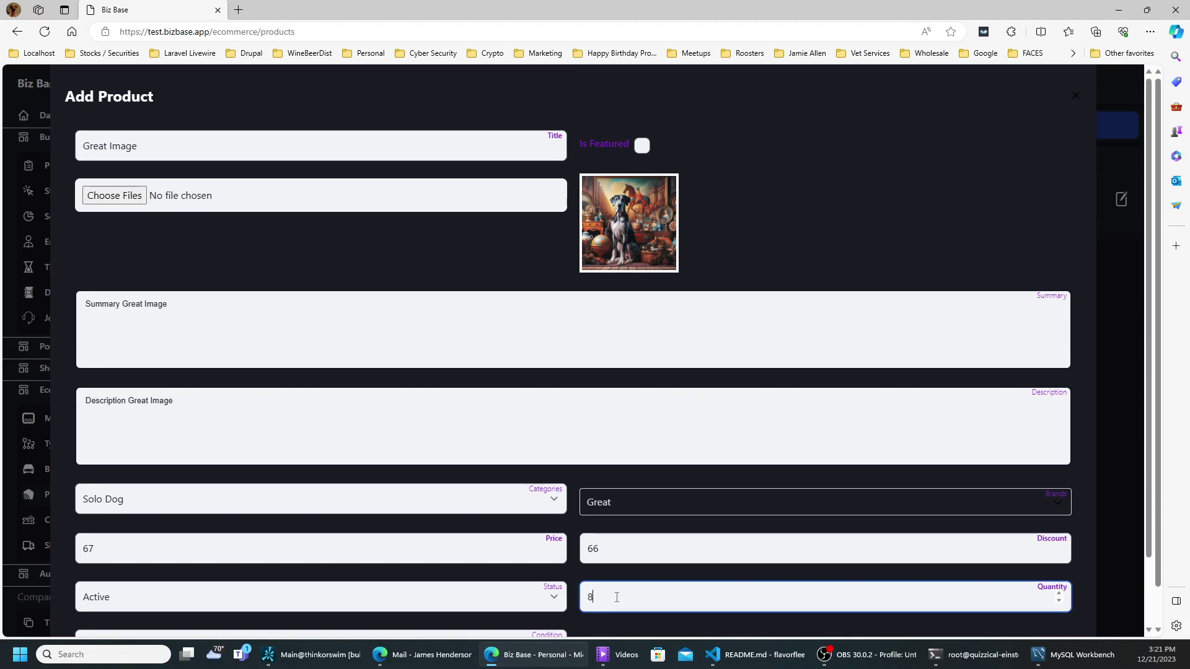
scroll(617, 597, "down", 2)
key("BackSpace")
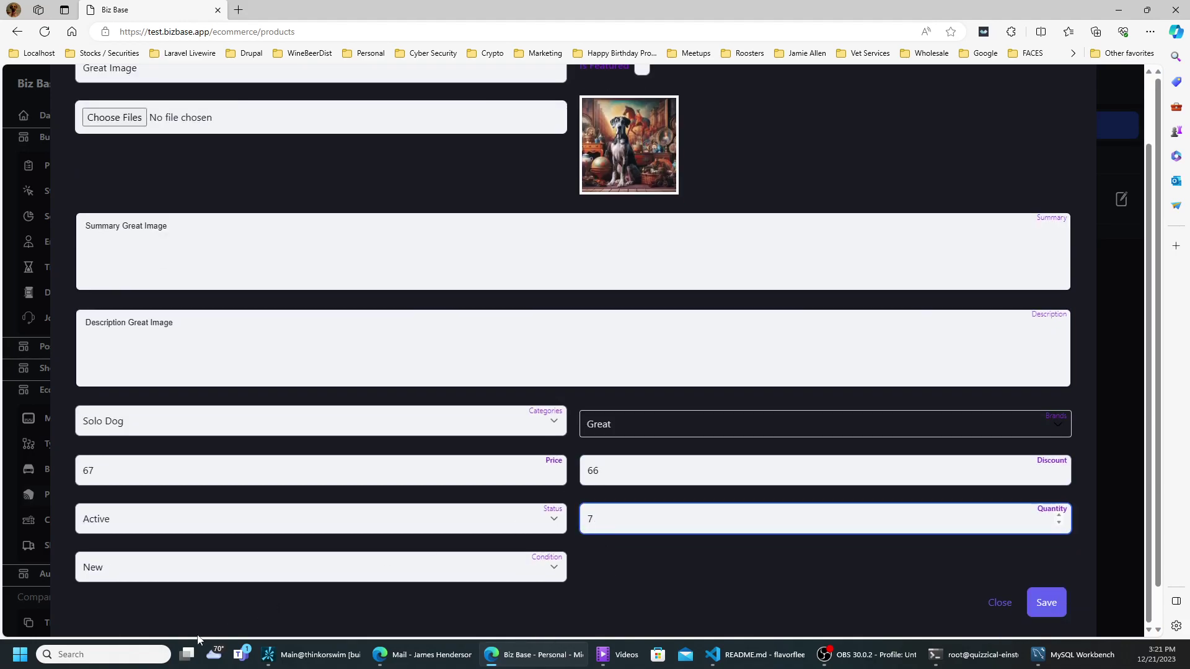
type("7")
left_click(1055, 610)
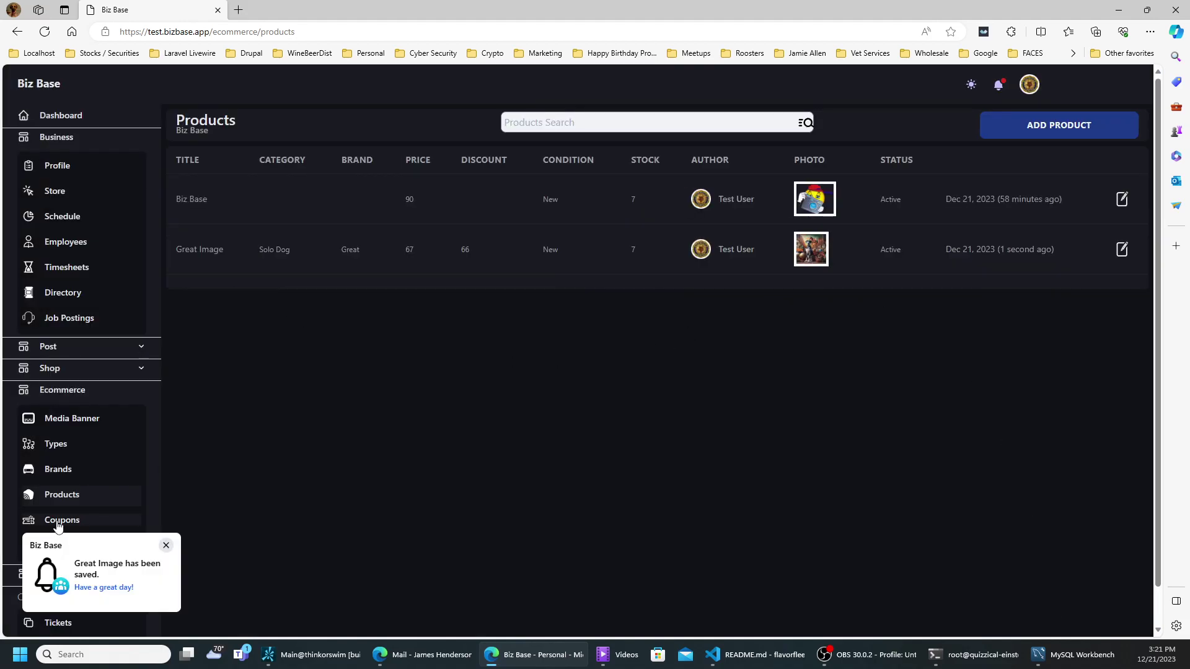
left_click(95, 518)
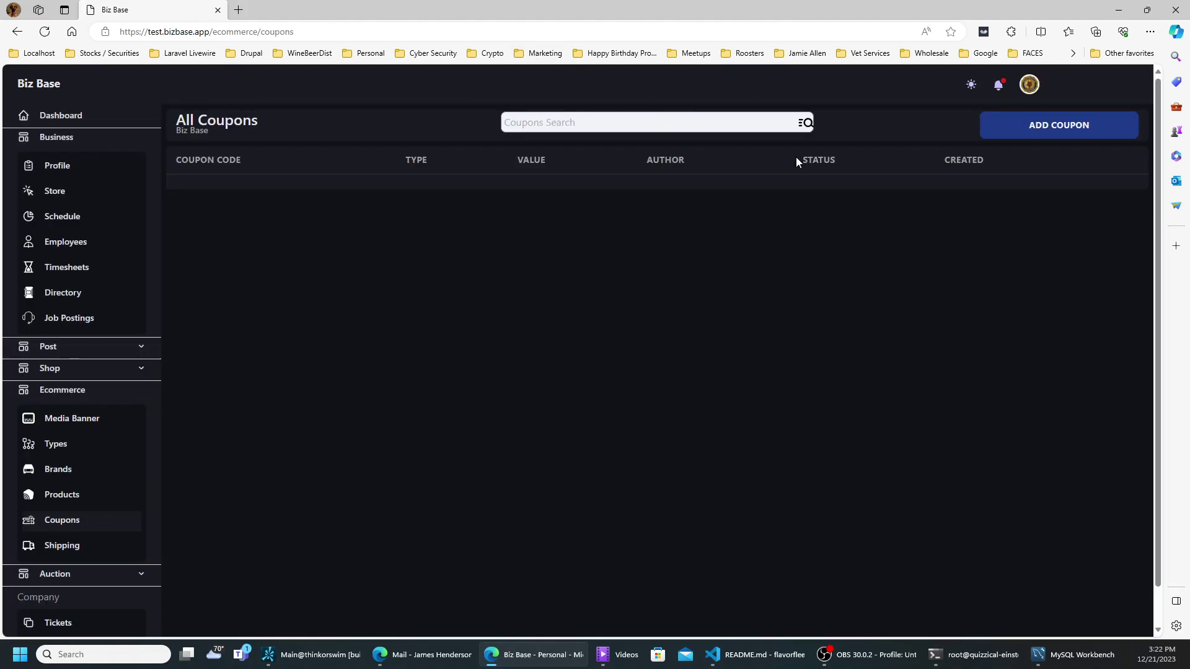
- Create a coupon with code 'Great' and value 44, keeping Fixed and Active, and save it
left_click(1088, 135)
left_click(778, 289)
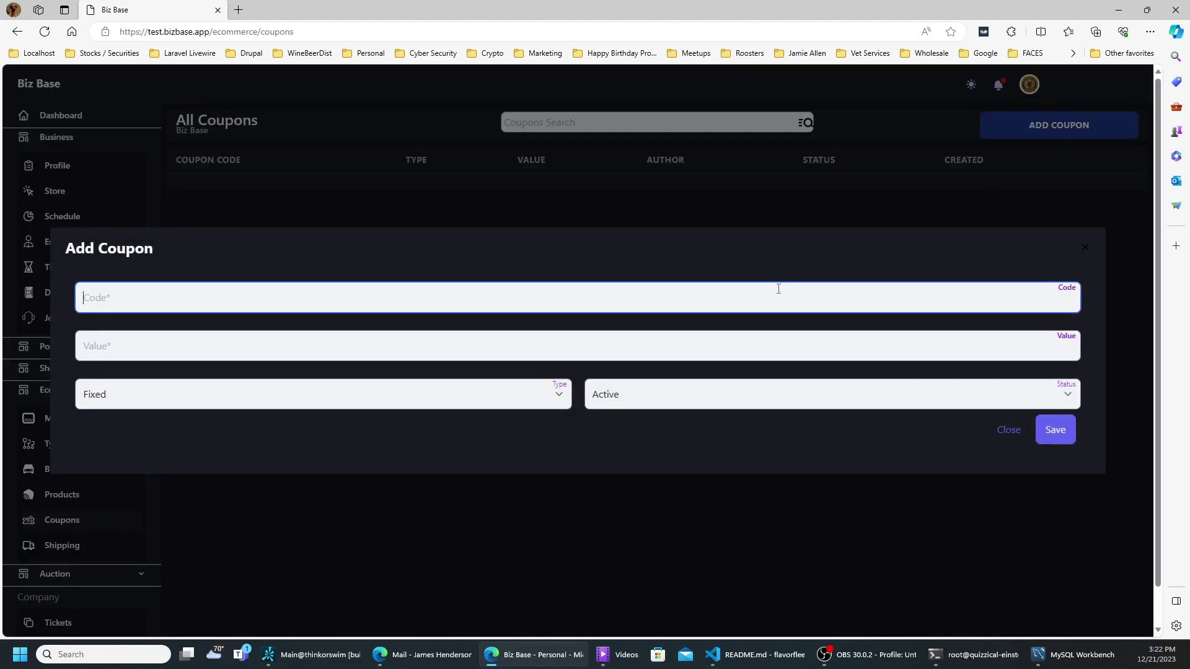
type("Great")
left_click(531, 353)
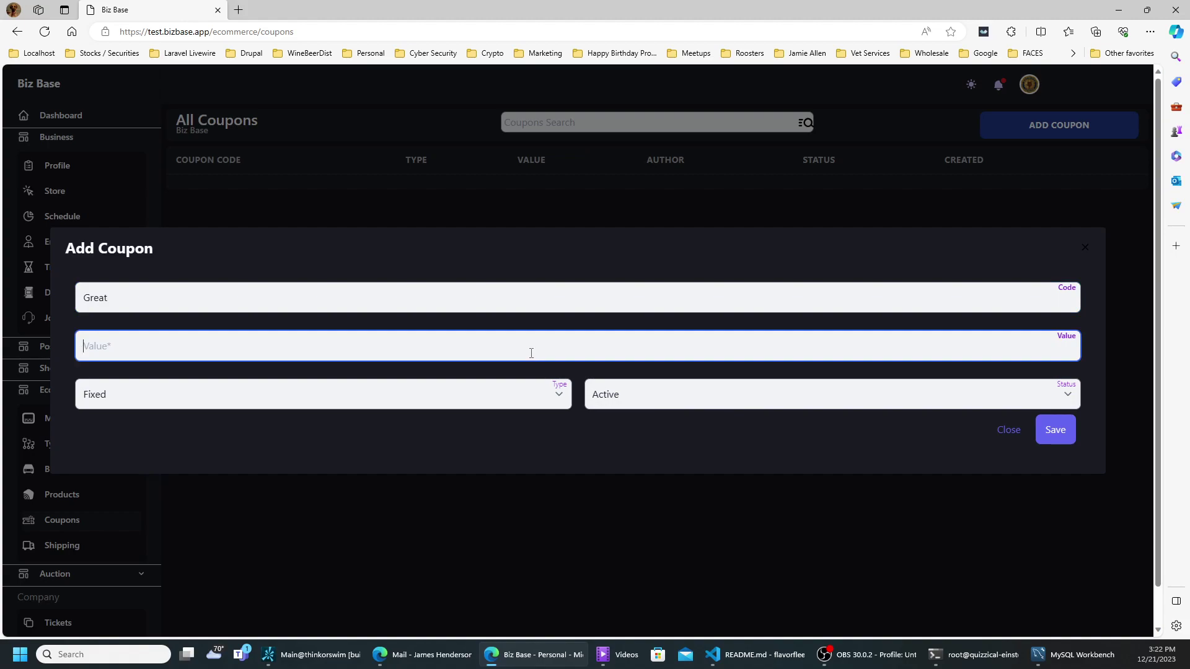
type("44")
left_click(1056, 430)
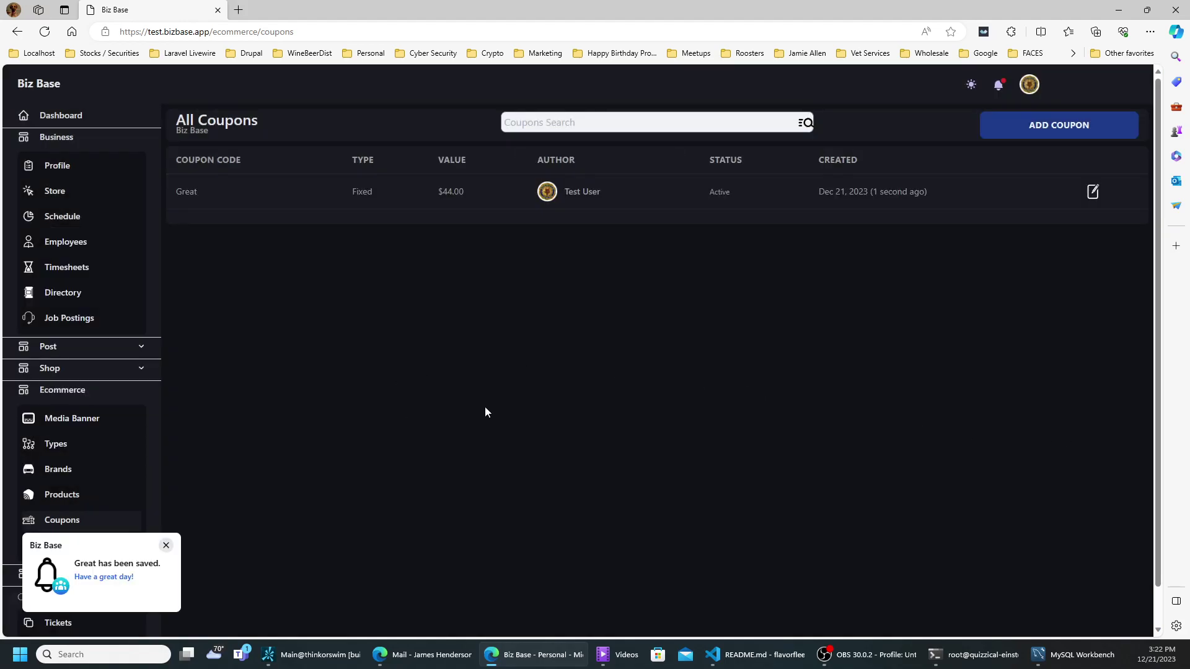
scroll(132, 397, "down", 2)
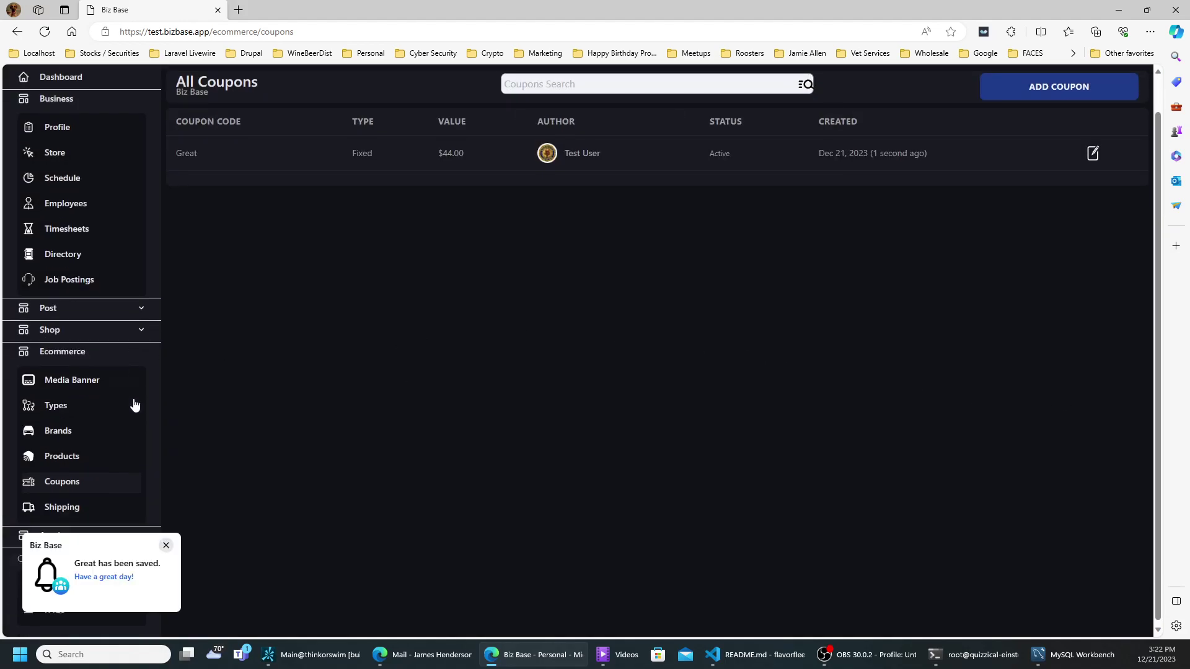
- From Shipping, save a Pickup option priced 0, then begin another new shipping option
left_click(62, 506)
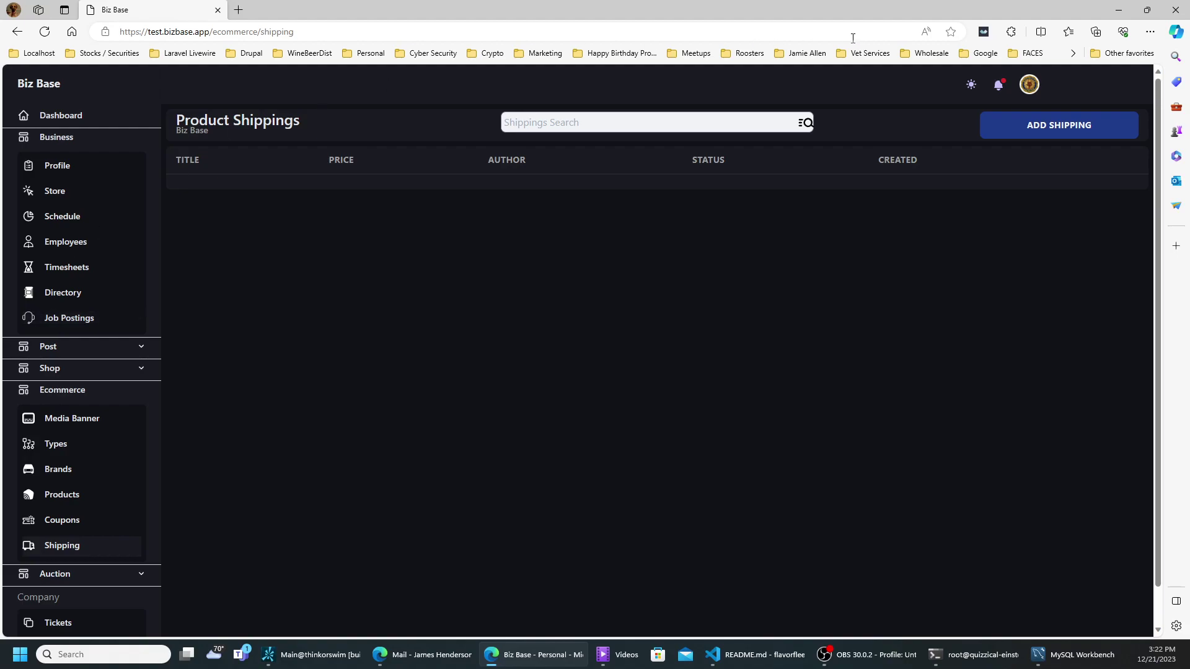
left_click(988, 129)
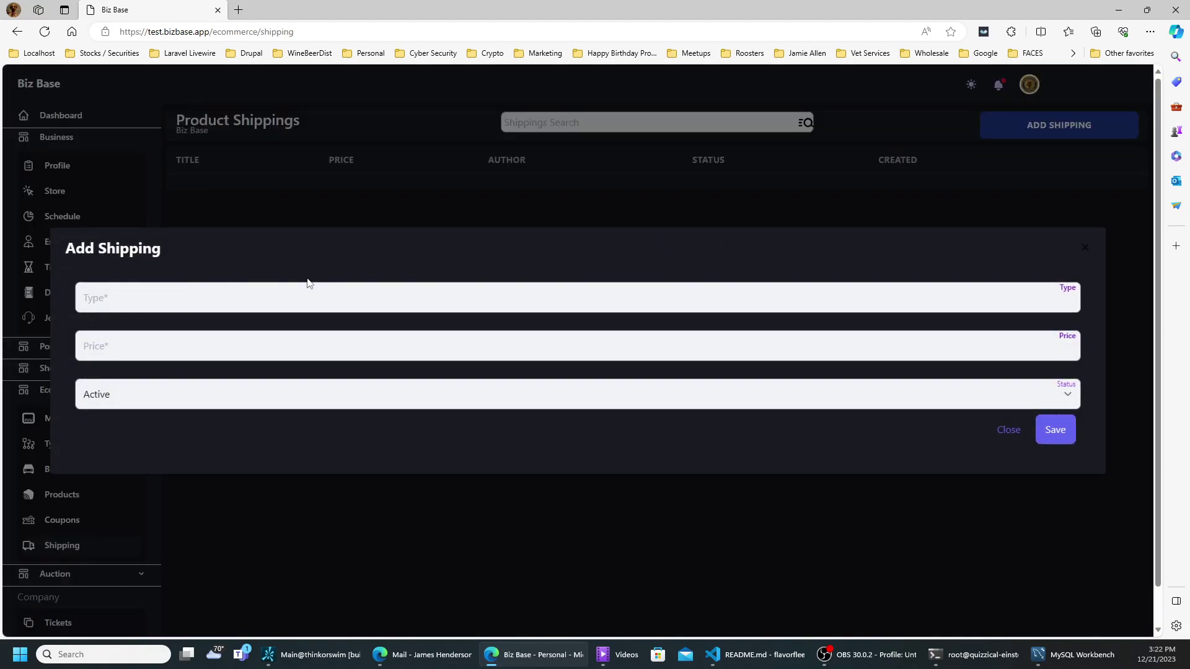
left_click(276, 303)
type("N")
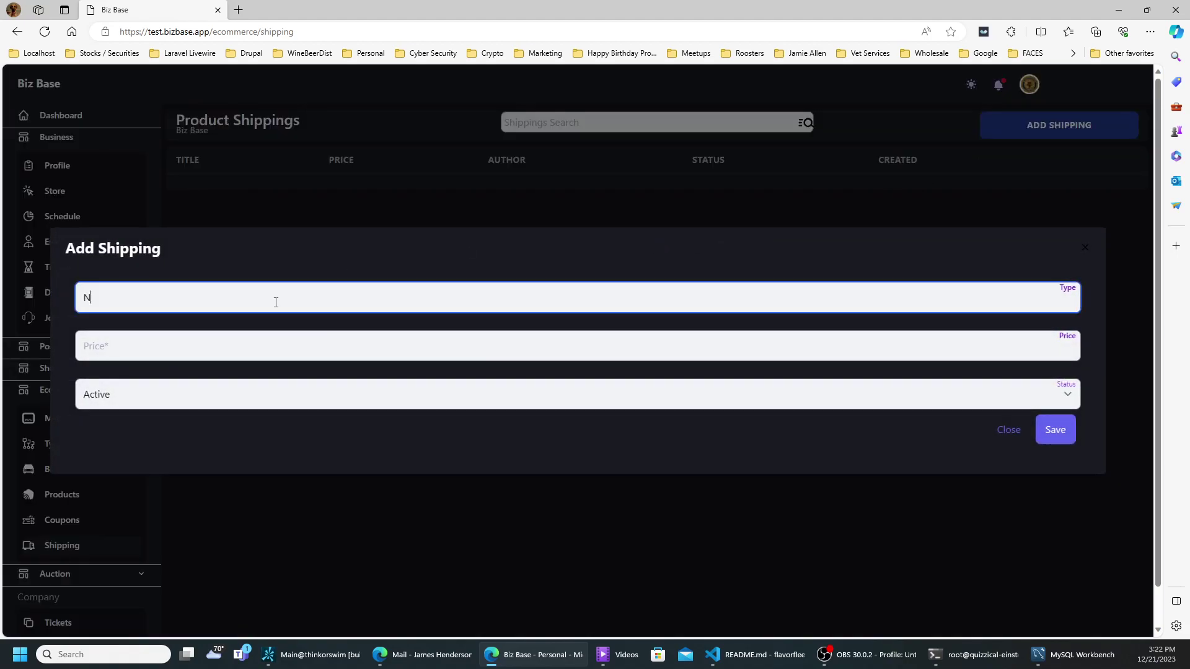
type("e")
key("BackSpace")
key("BackSpace")
type("Pickup")
key("Tab")
type("0")
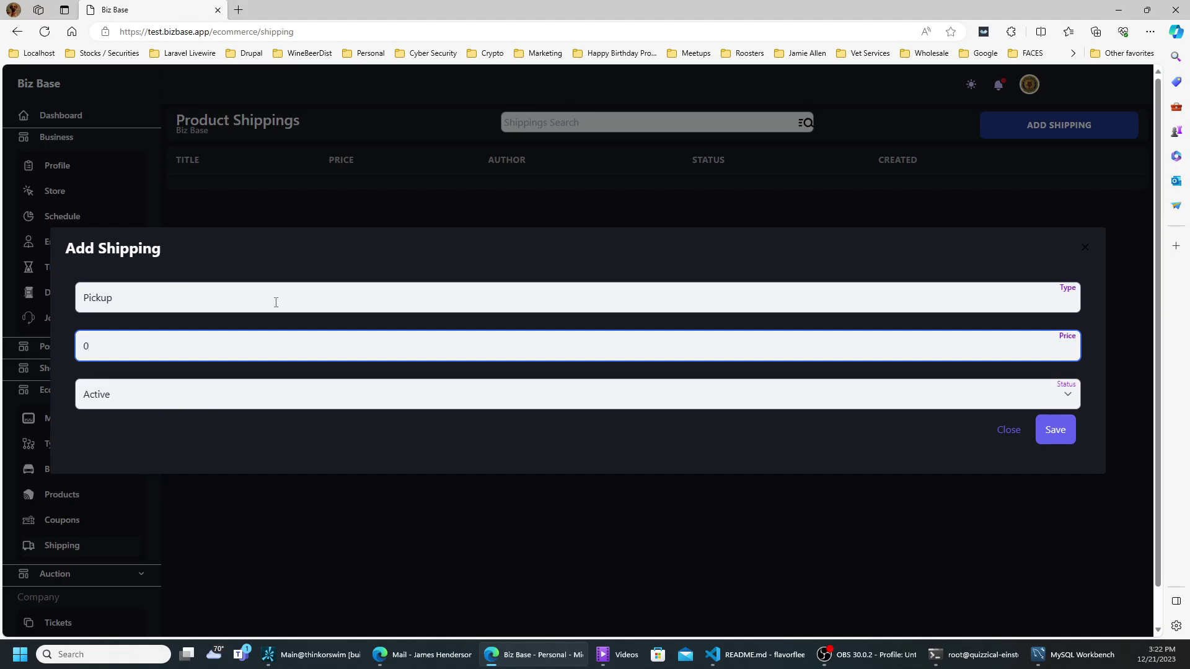
left_click(1053, 428)
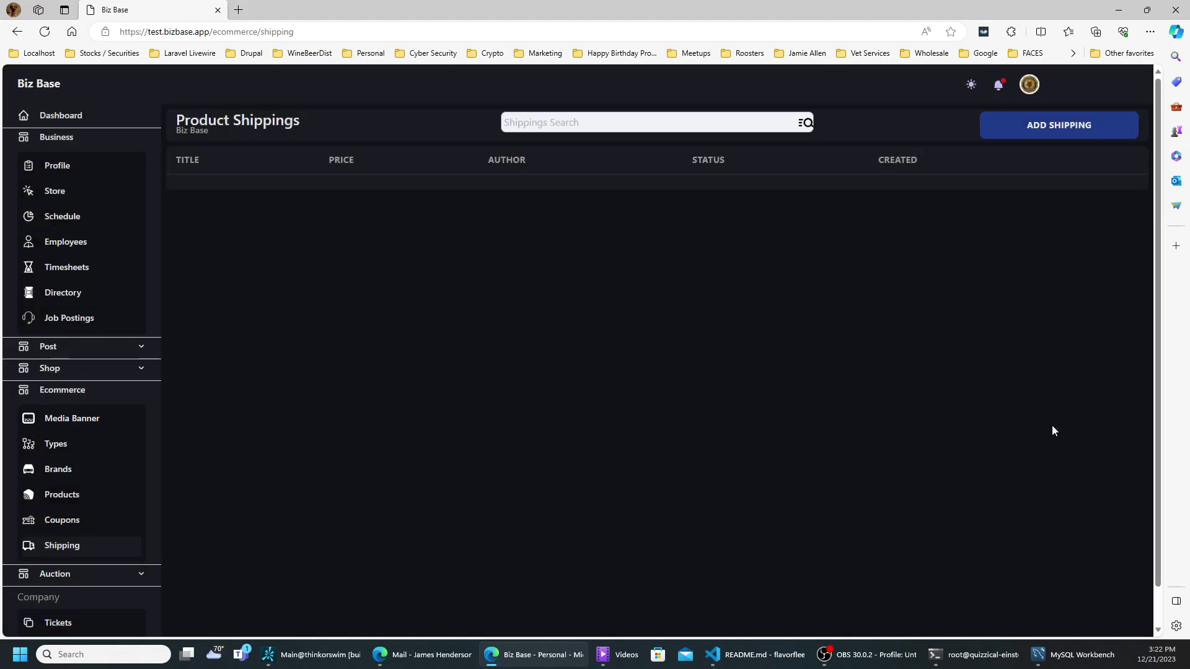
left_click(1024, 129)
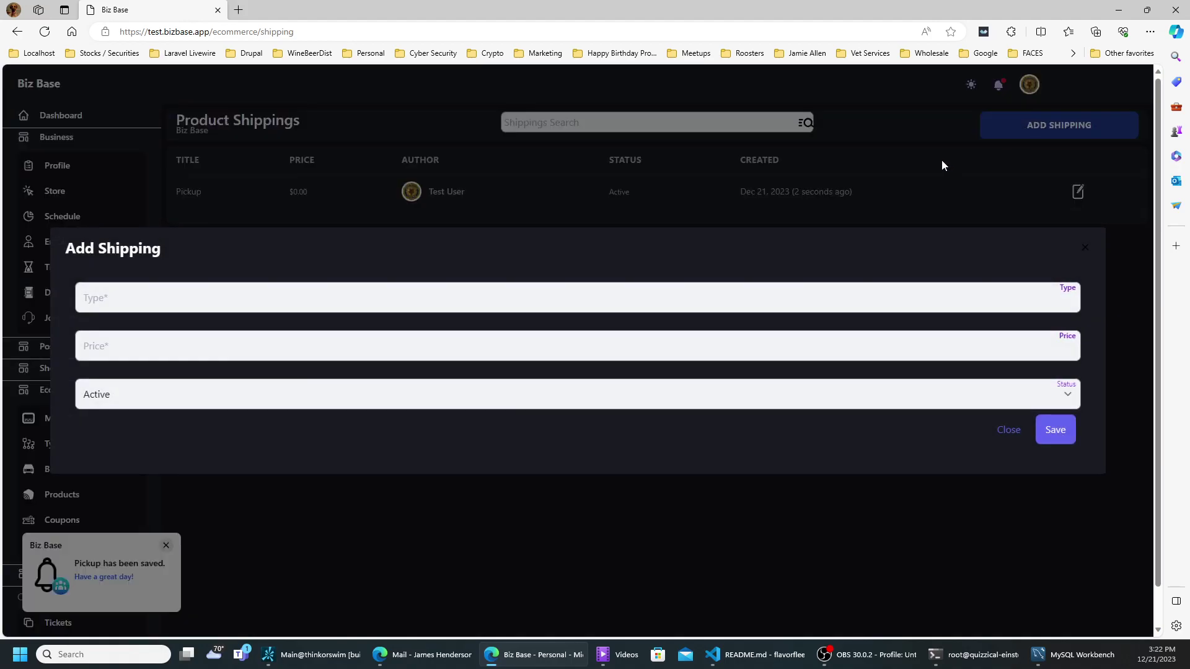
- Save a shipping option of type Pigeon priced 30, then expand Auction in the sidebar
left_click(540, 299)
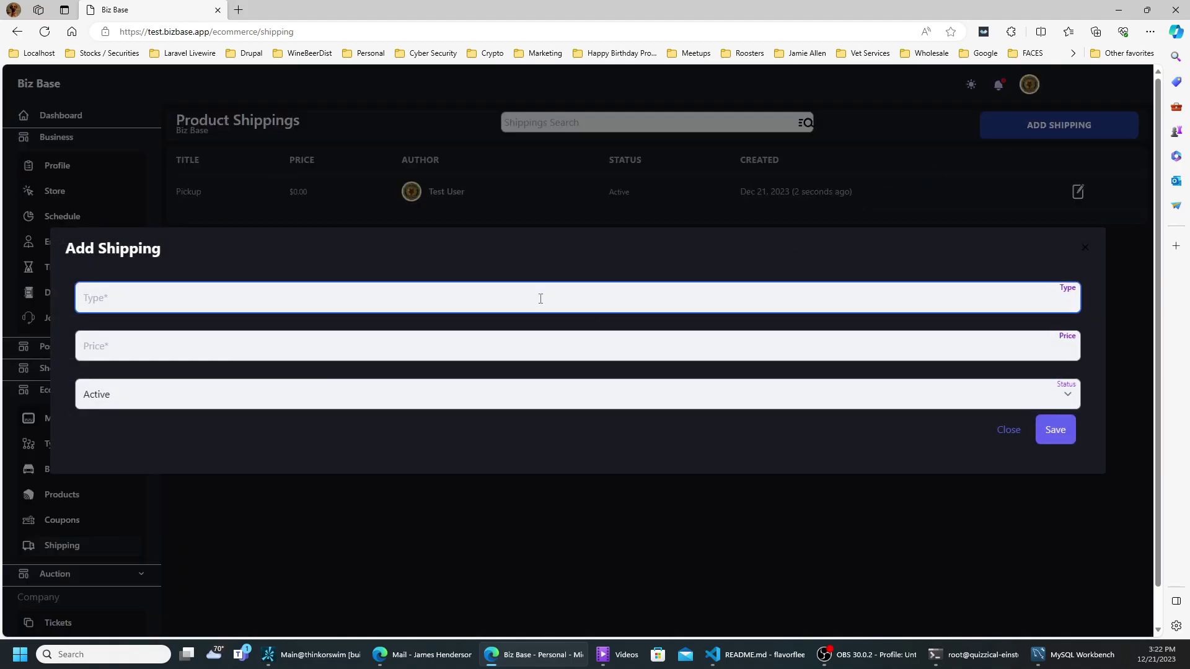
type("Pigeon")
key("Tab")
type("30")
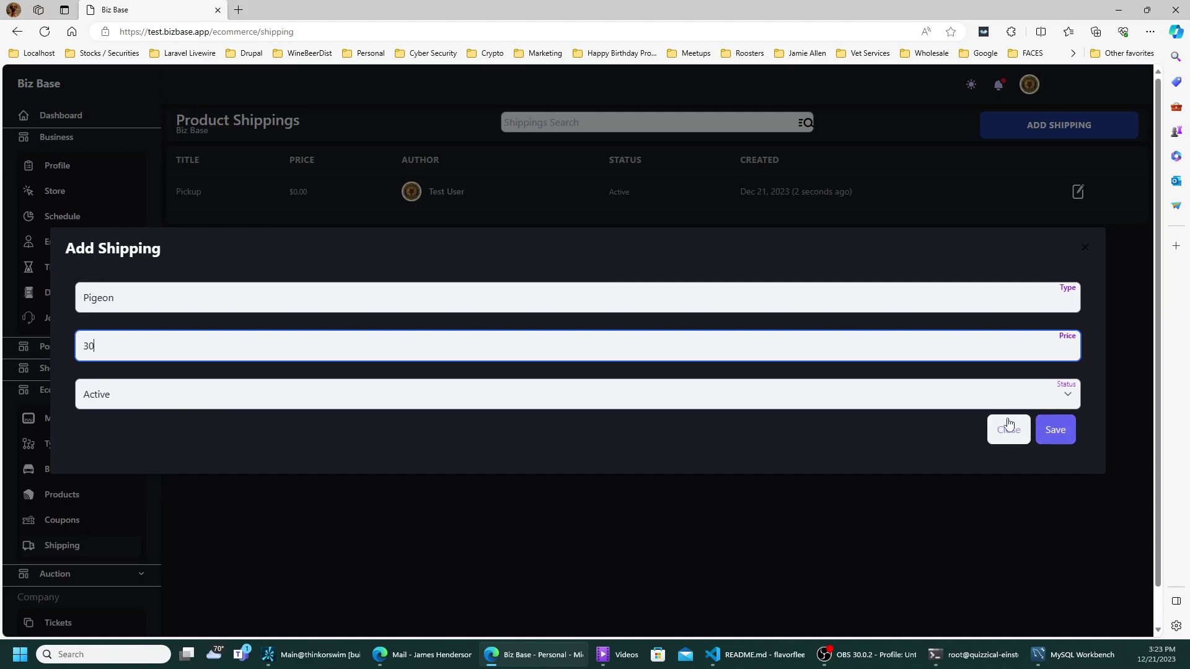
left_click(1057, 430)
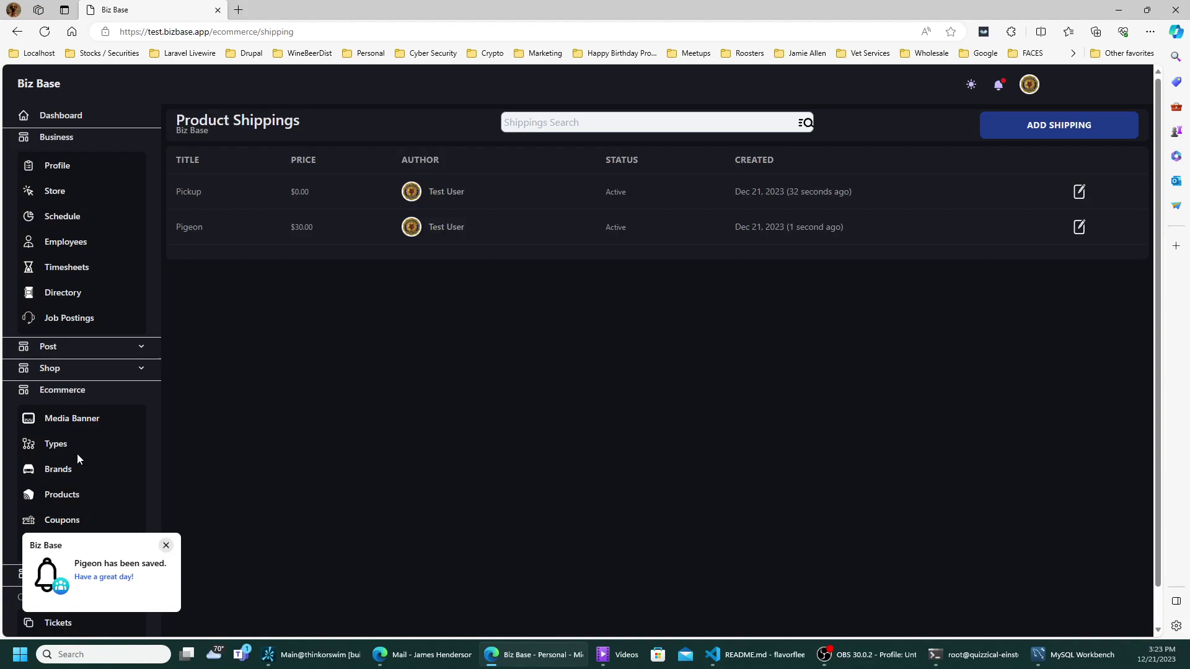
scroll(77, 454, "down", 1)
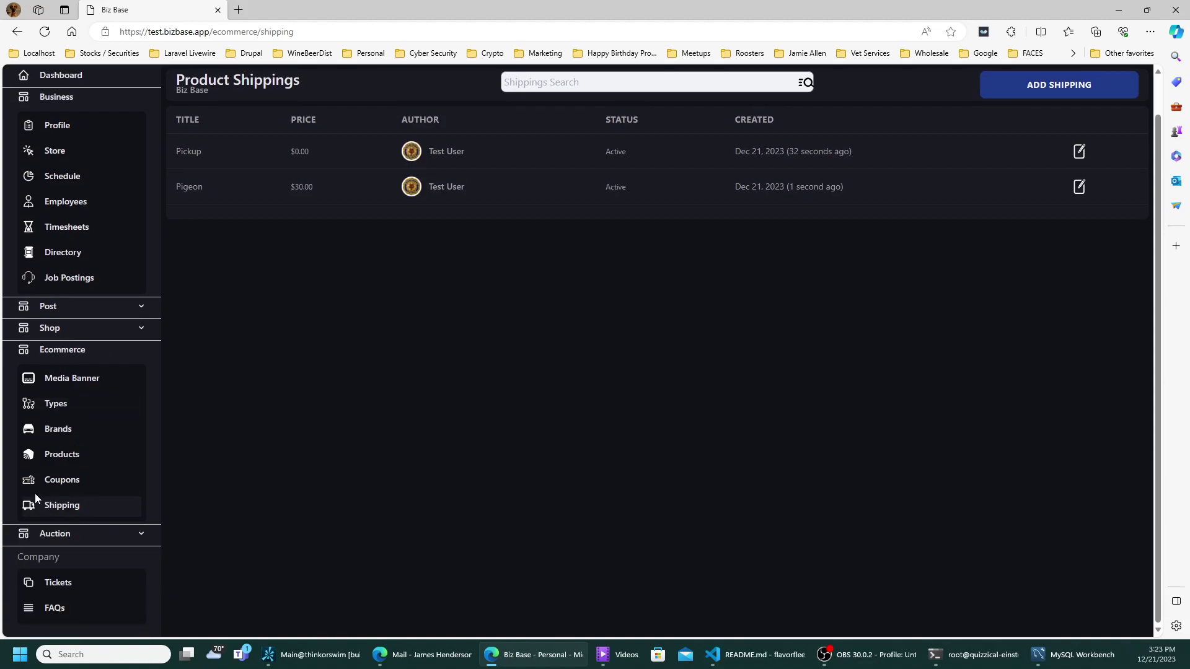
left_click(43, 537)
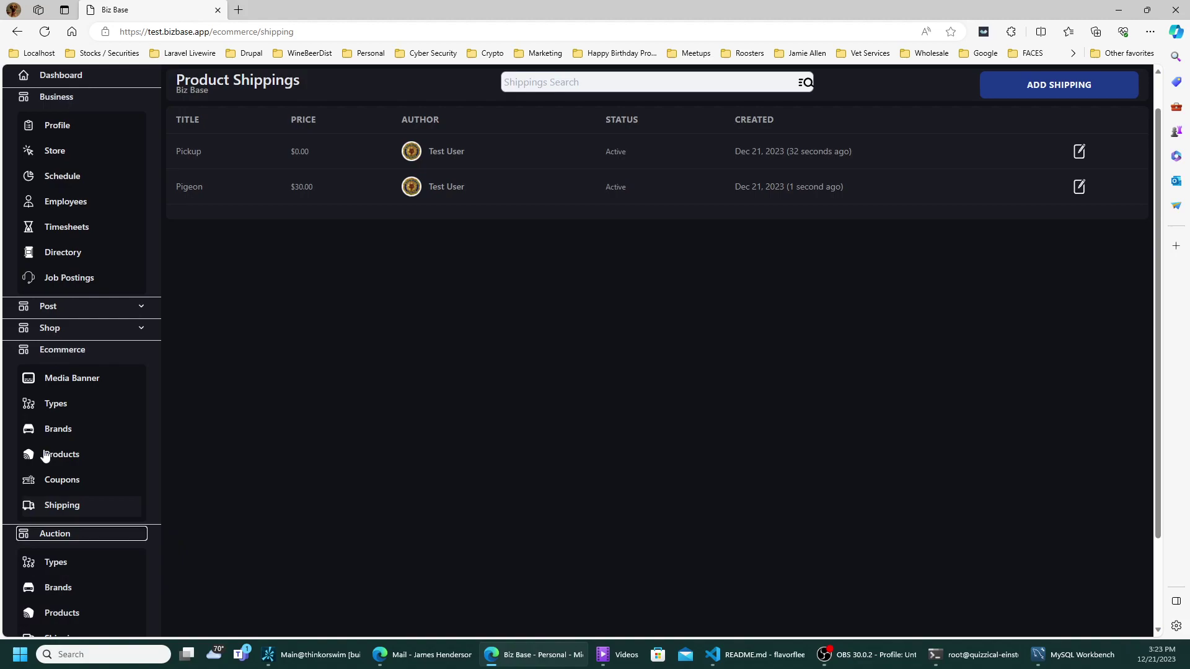
- Browse the Auction Types, Brands, Products and Shipping lists, then open Business > Store
left_click(48, 351)
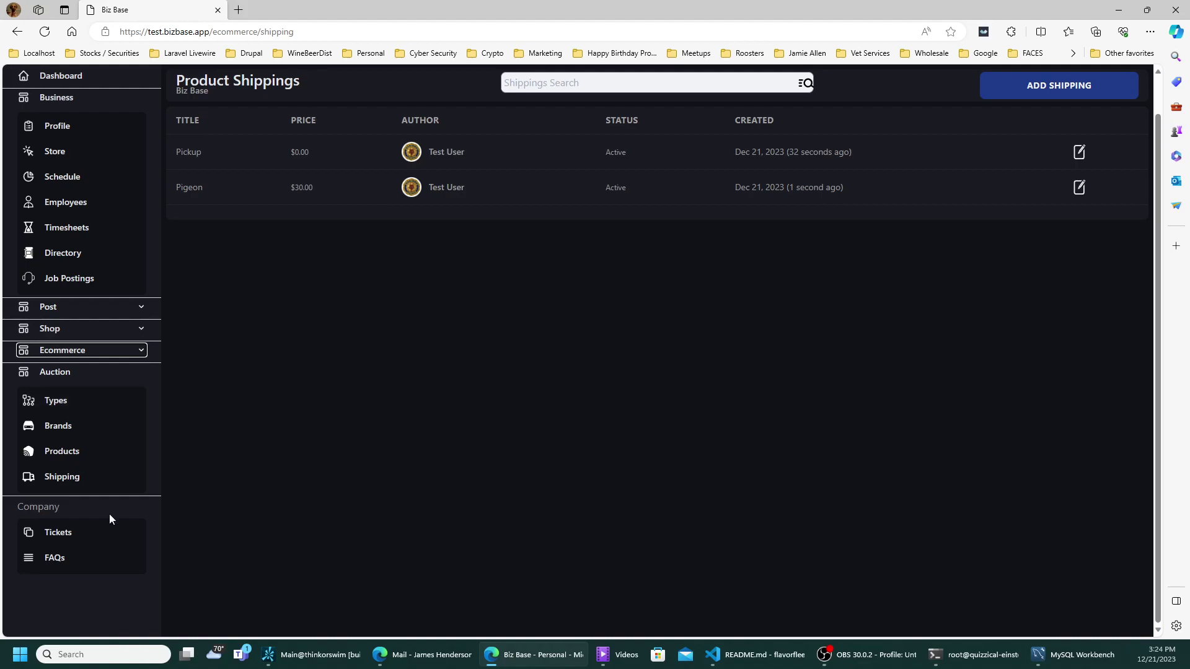
left_click(64, 407)
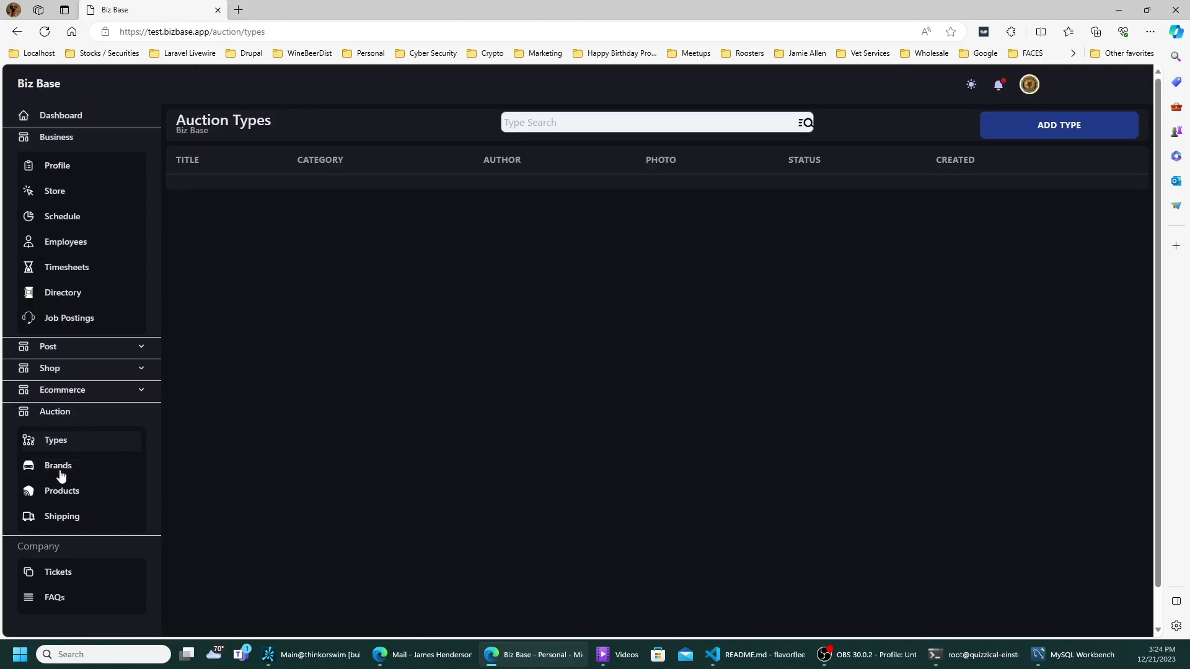
left_click(58, 474)
left_click(58, 496)
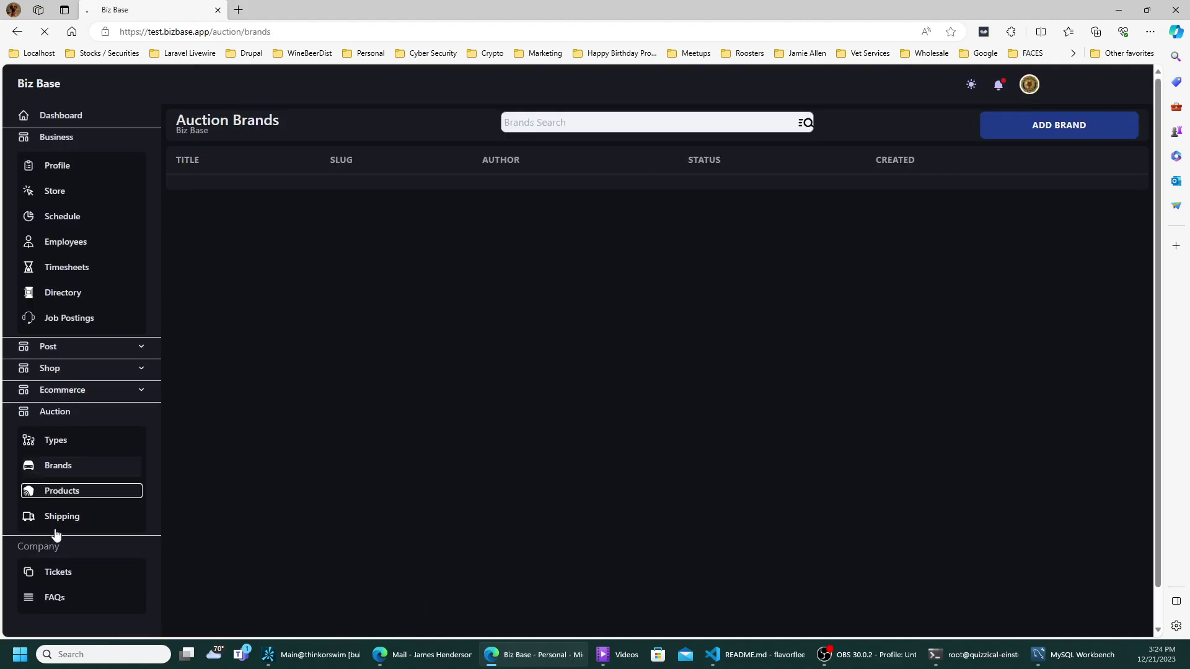
left_click(57, 519)
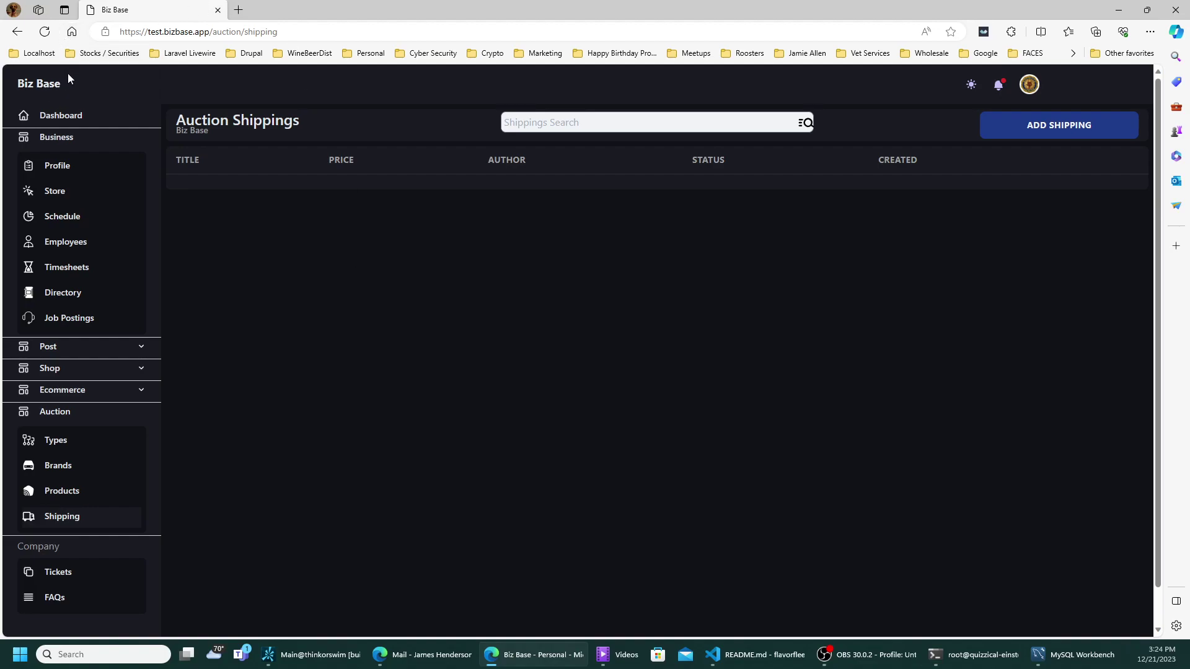
left_click(55, 189)
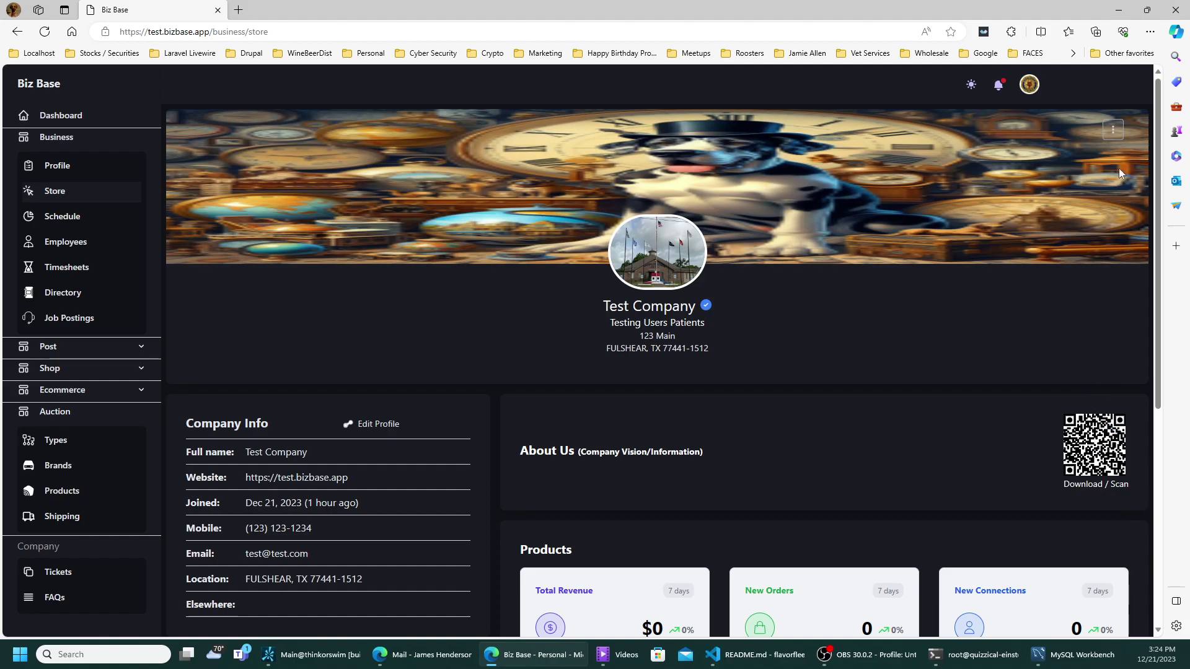
- Choose View Profile from the store banner's menu to see Test Company's vendor page
left_click(1112, 127)
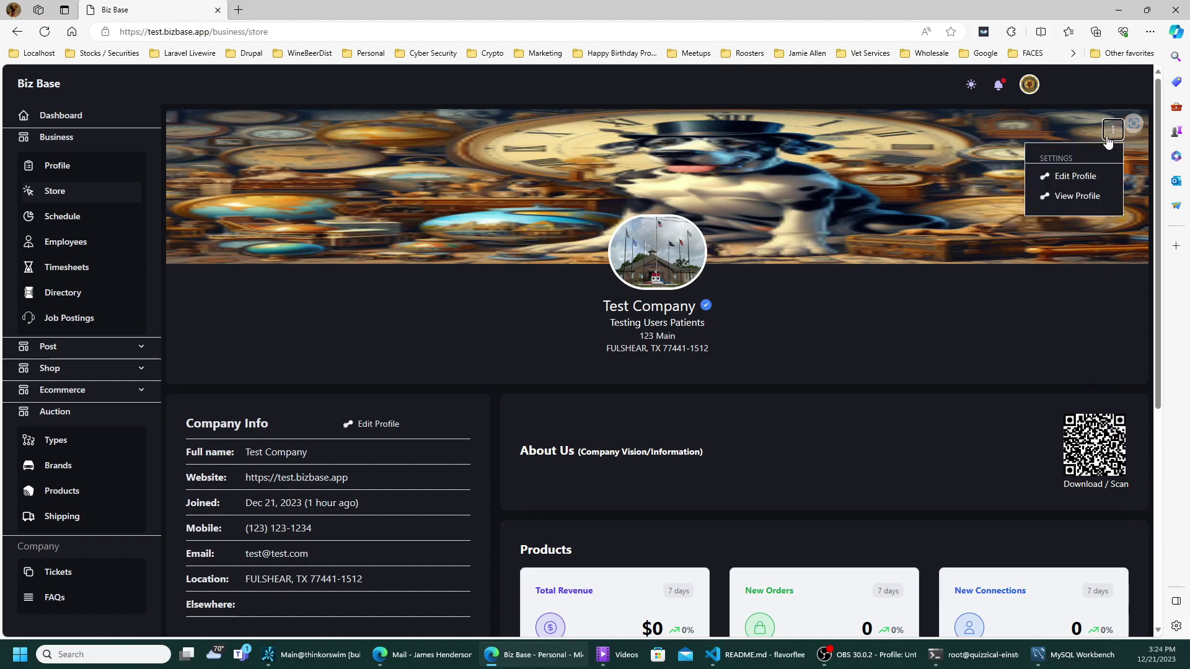
left_click(1087, 199)
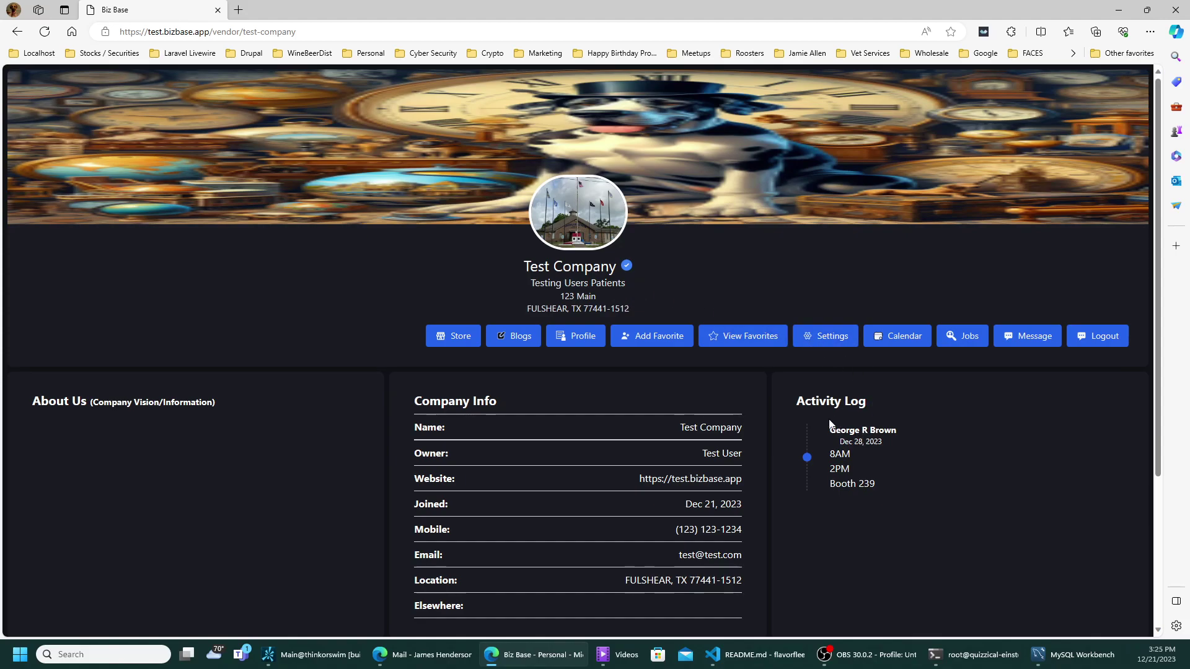
scroll(749, 424, "down", 3)
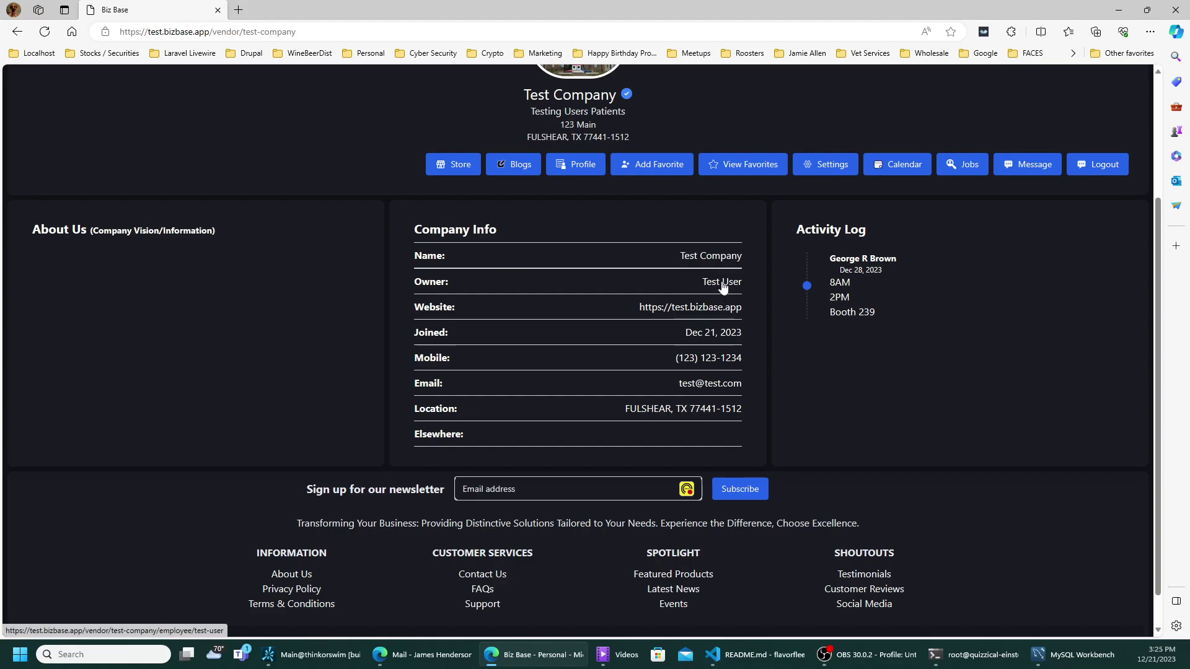
left_click(722, 287)
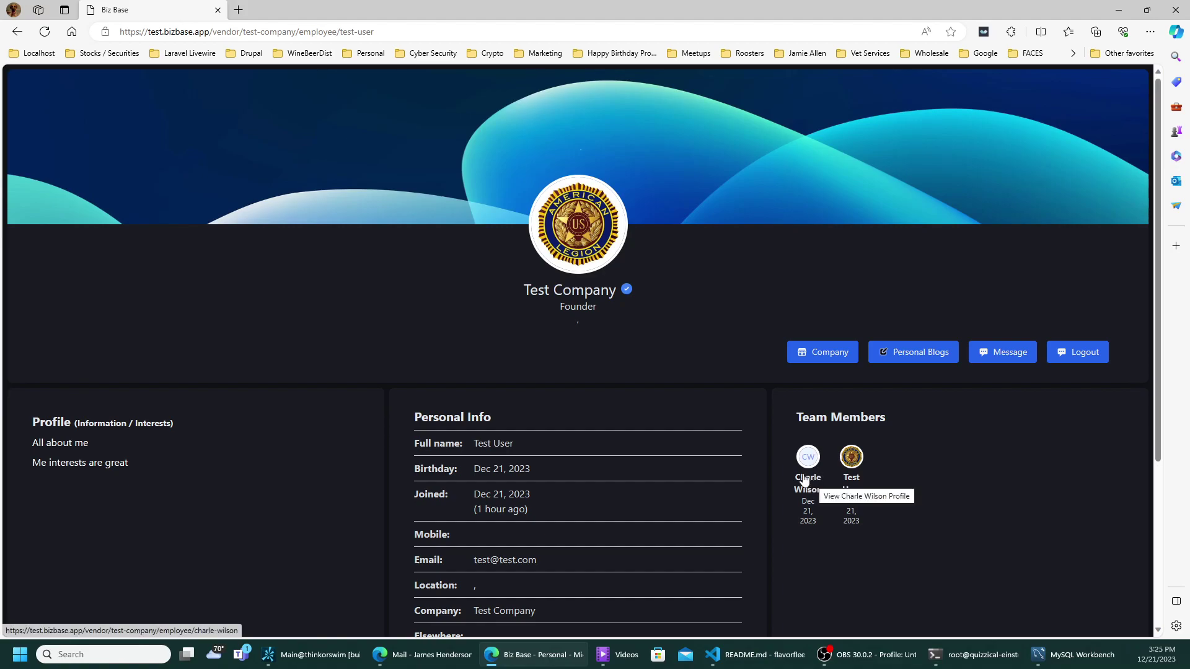
scroll(508, 503, "down", 2)
scroll(509, 505, "down", 2)
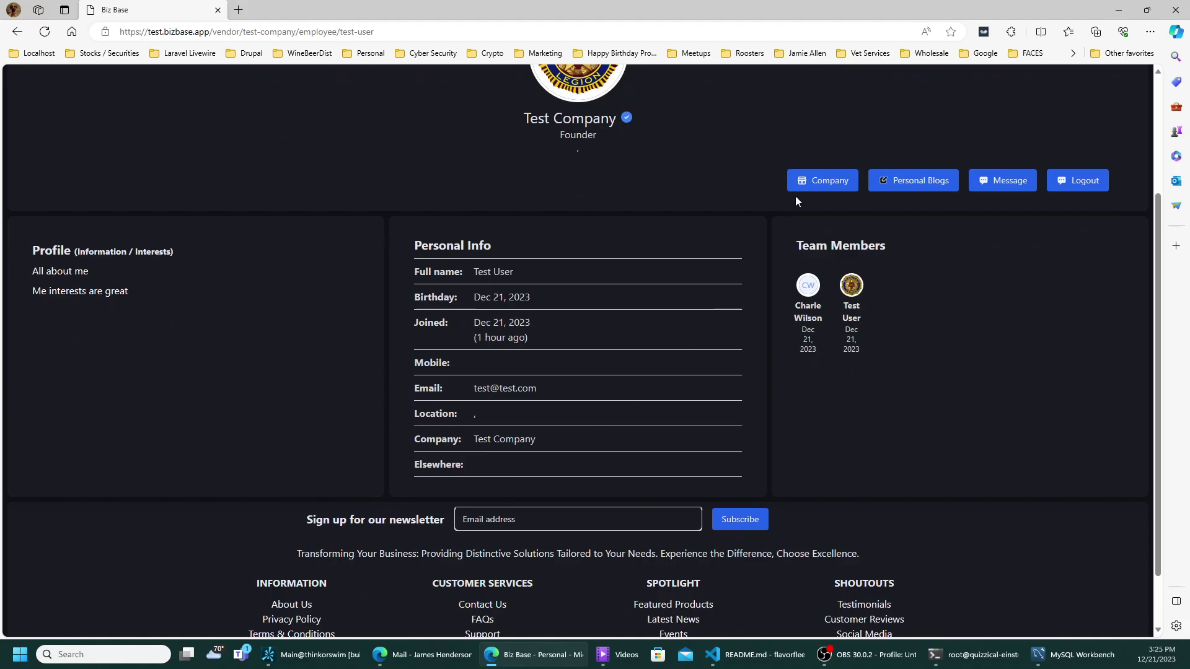
left_click(815, 178)
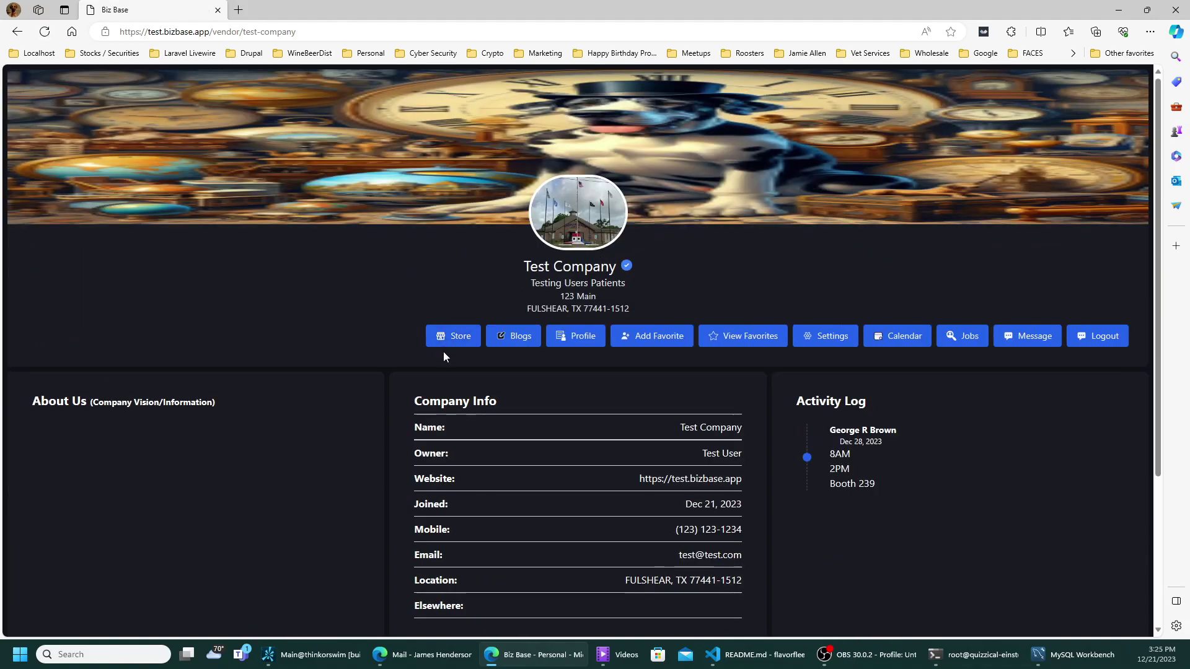
scroll(160, 431, "down", 3)
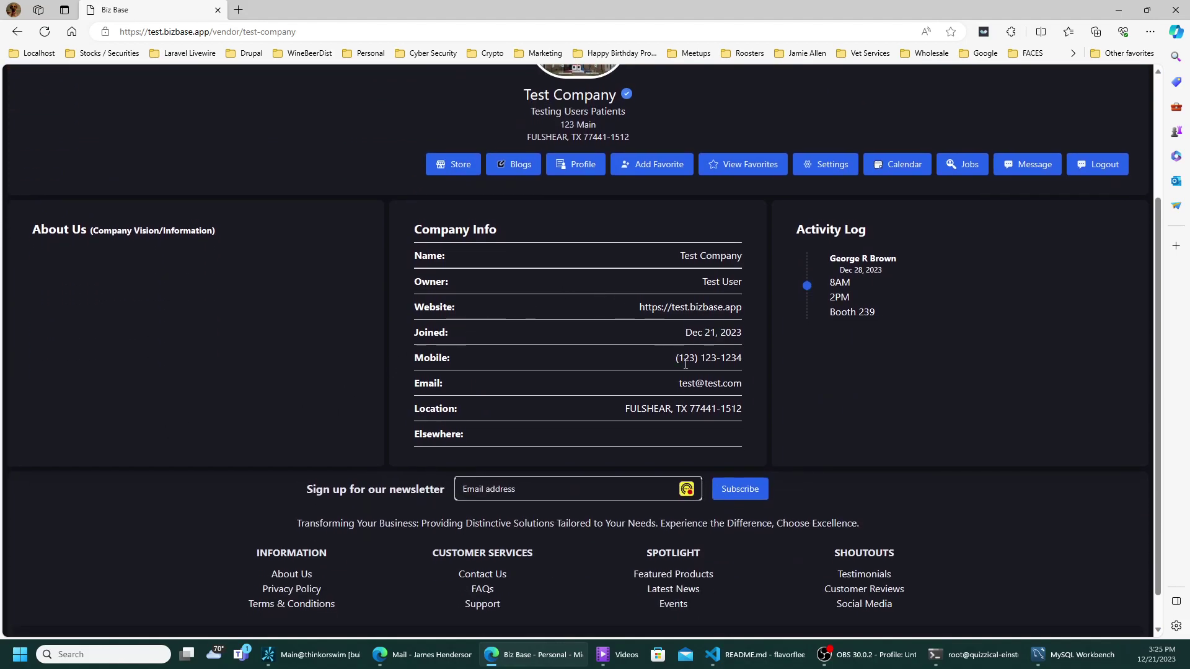
left_click_drag(676, 358, 741, 357)
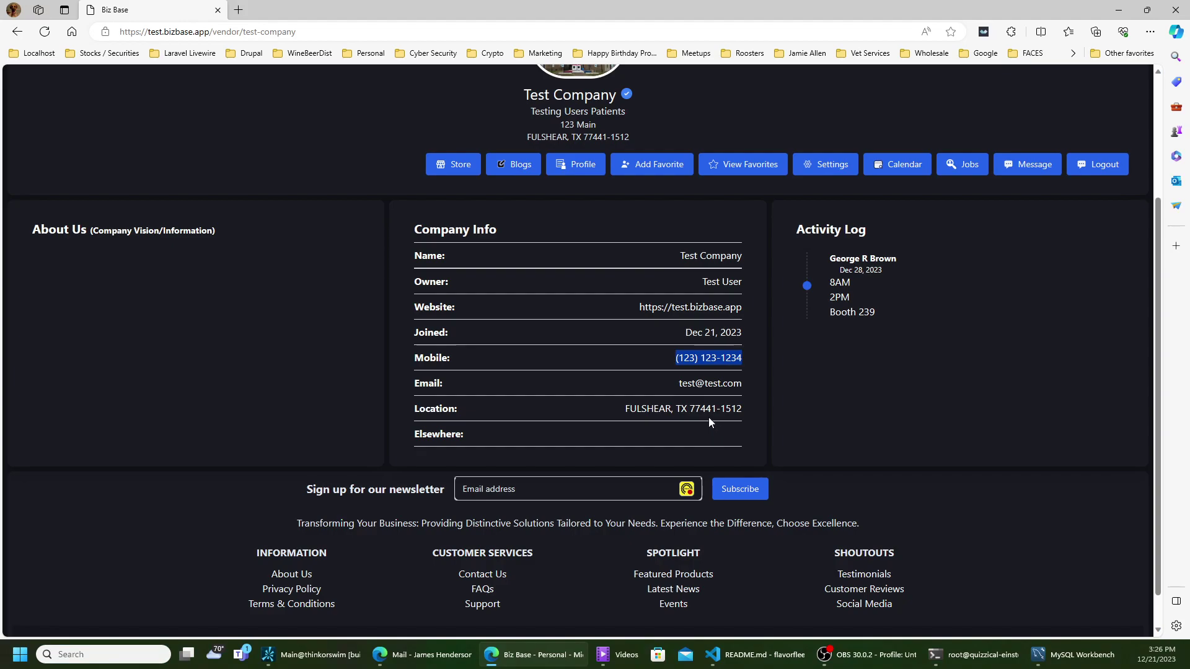
left_click(627, 486)
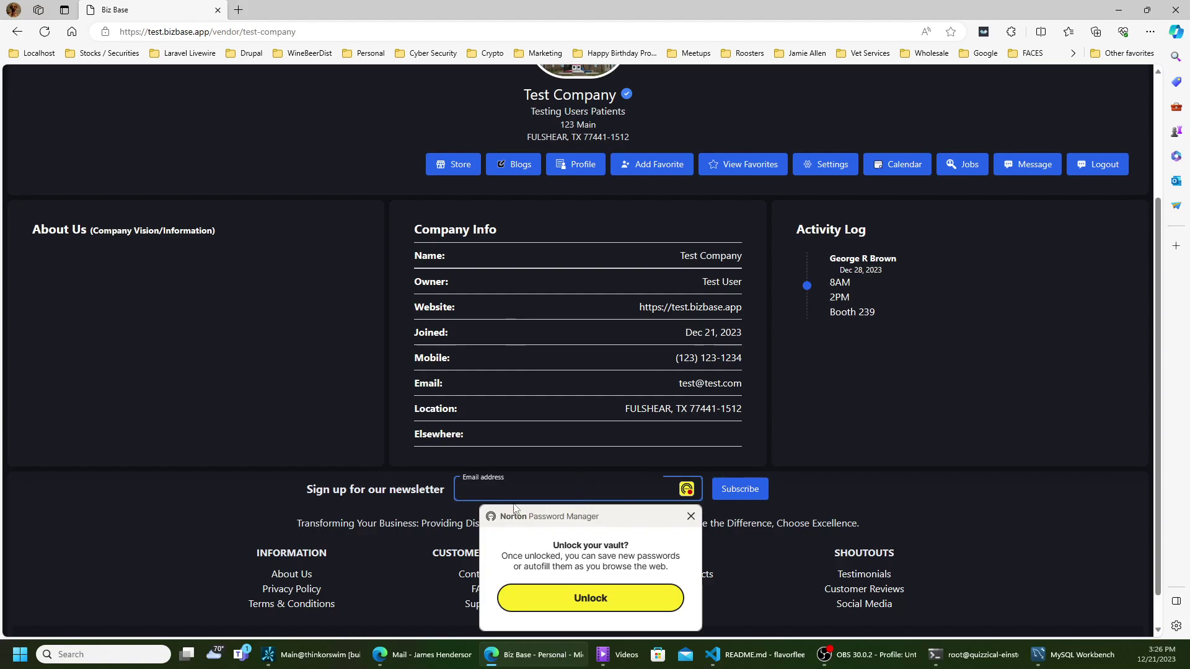
left_click(690, 516)
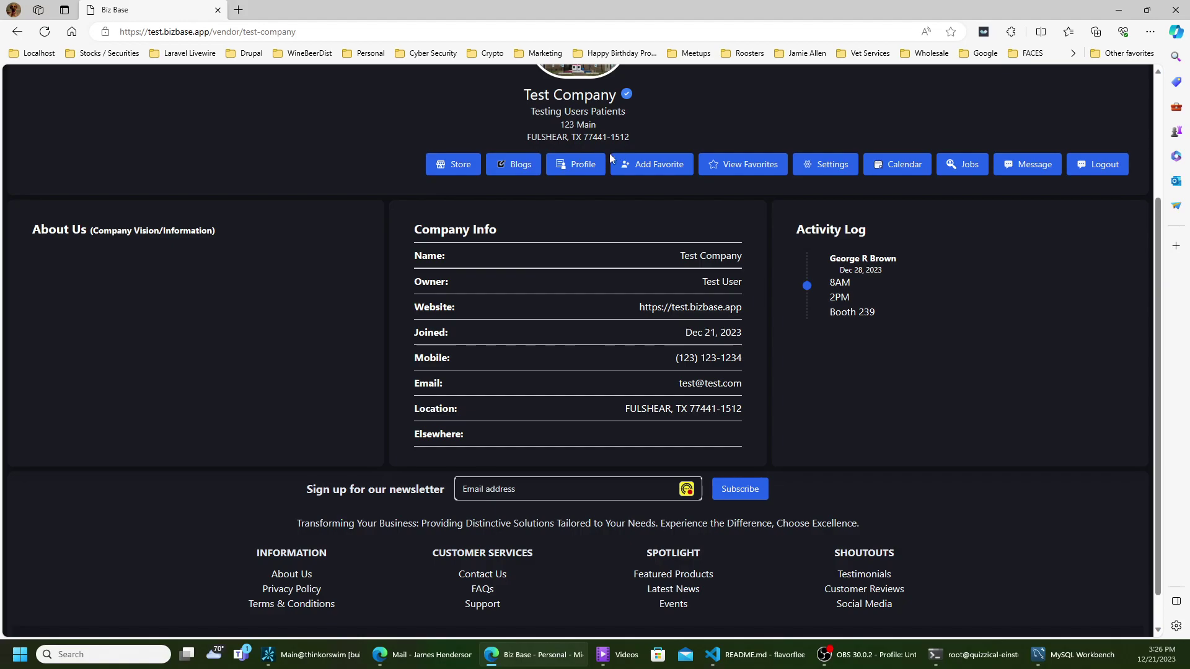
scroll(645, 232, "up", 3)
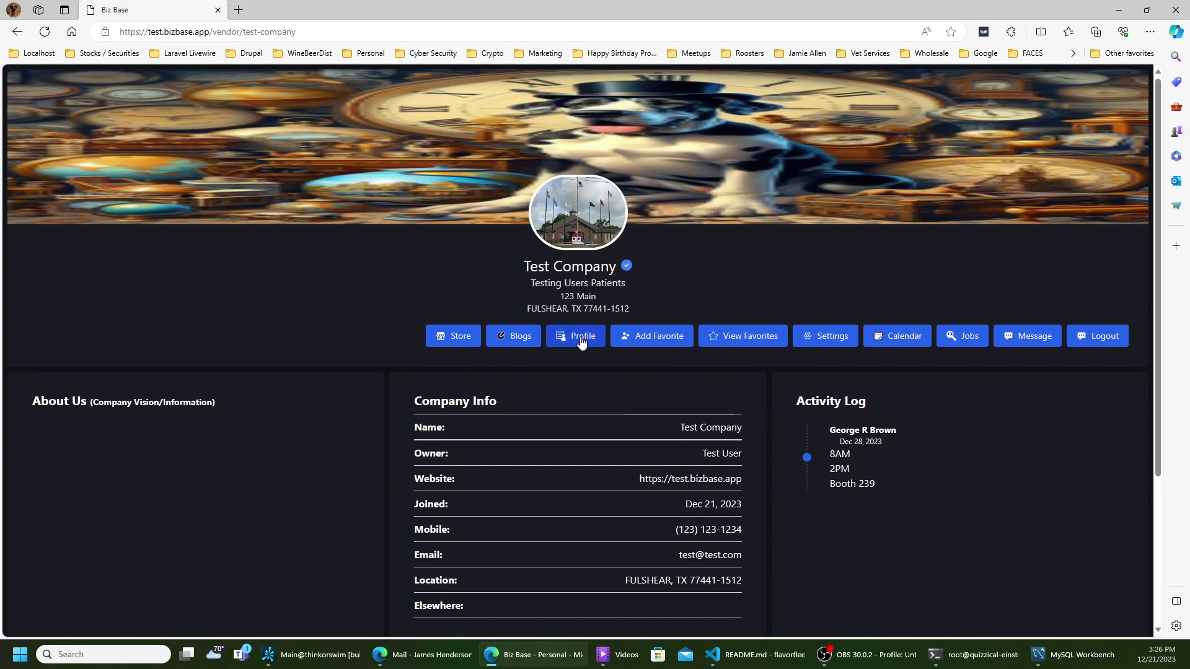
- On Test Company's Profile, use Add Favorite, then View Favorites to show the wishlist
left_click(558, 341)
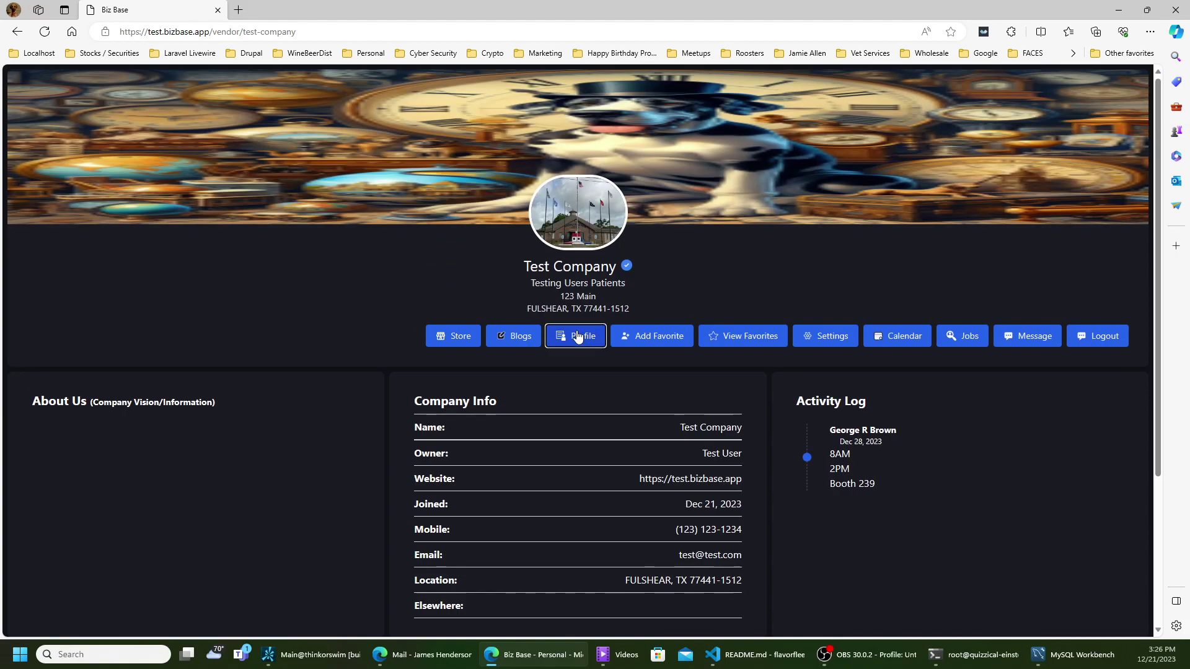
scroll(568, 348, "down", 3)
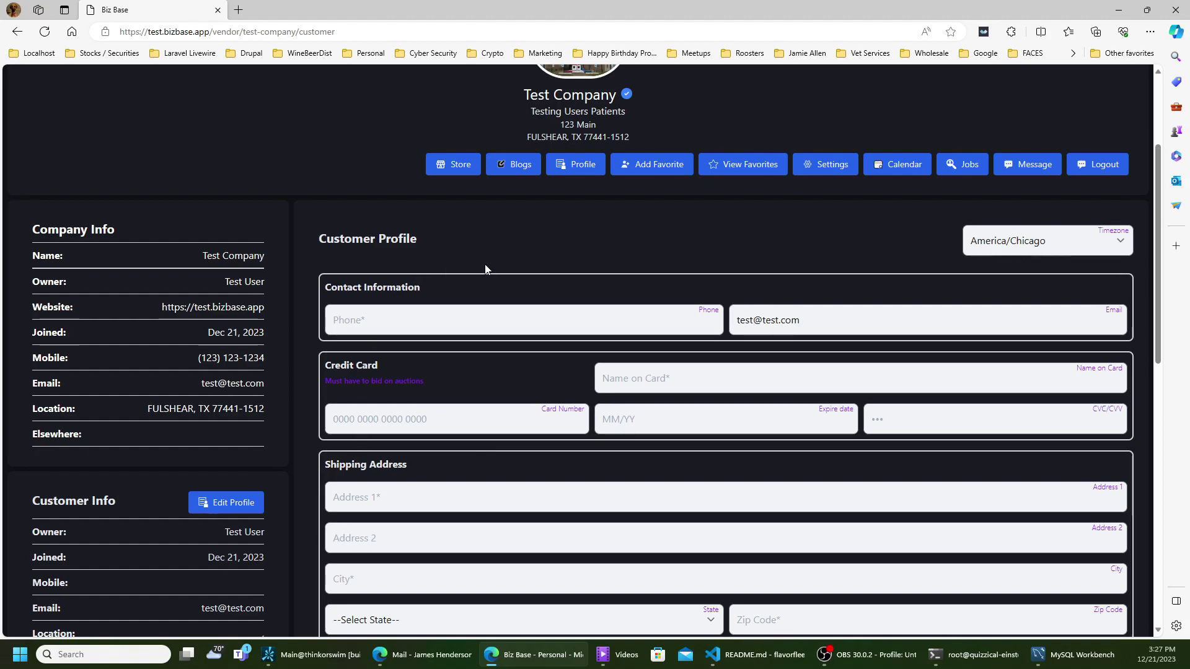
scroll(484, 277, "down", 8)
scroll(478, 205, "up", 3)
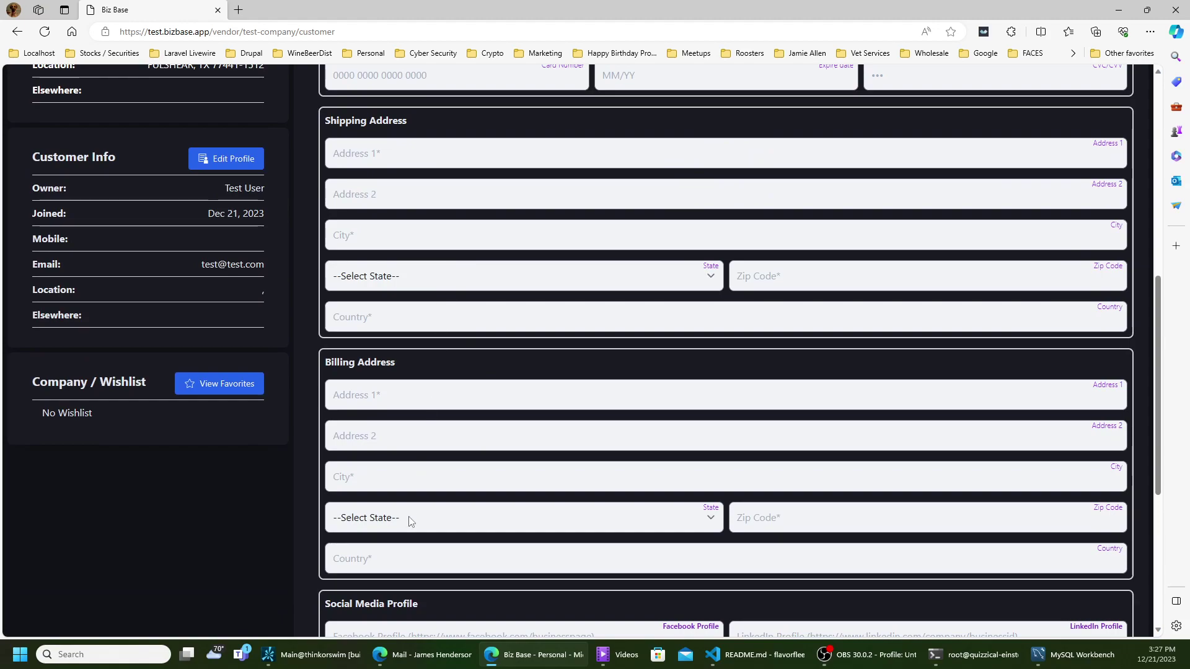
scroll(409, 521, "down", 4)
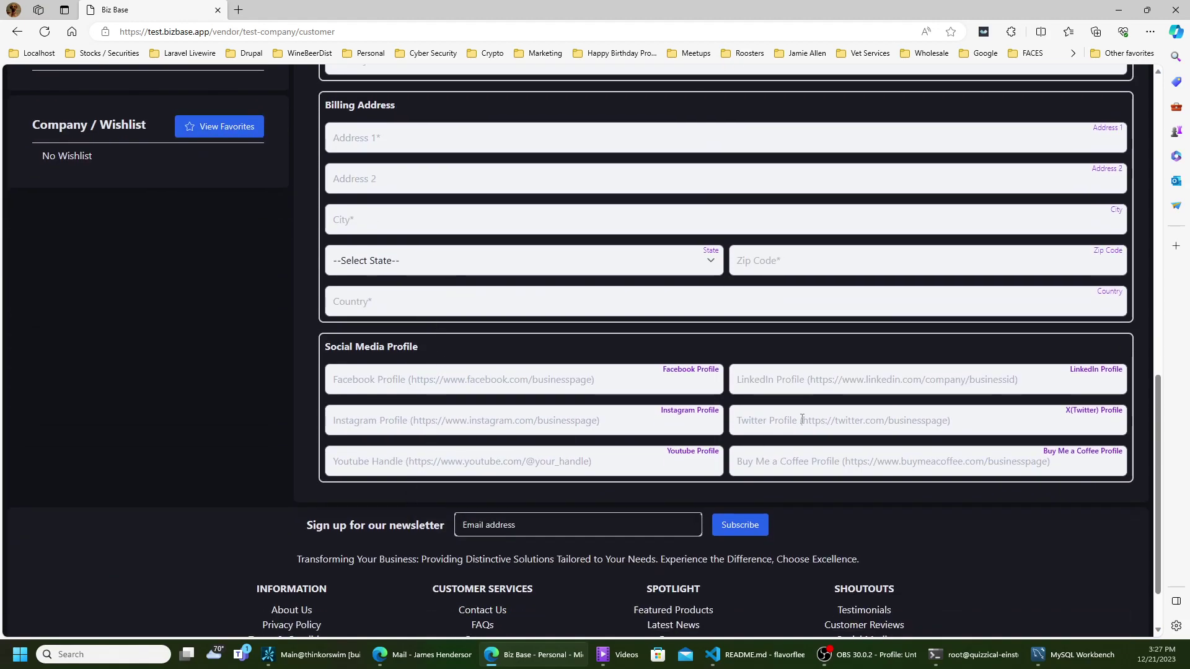
scroll(793, 434, "up", 10)
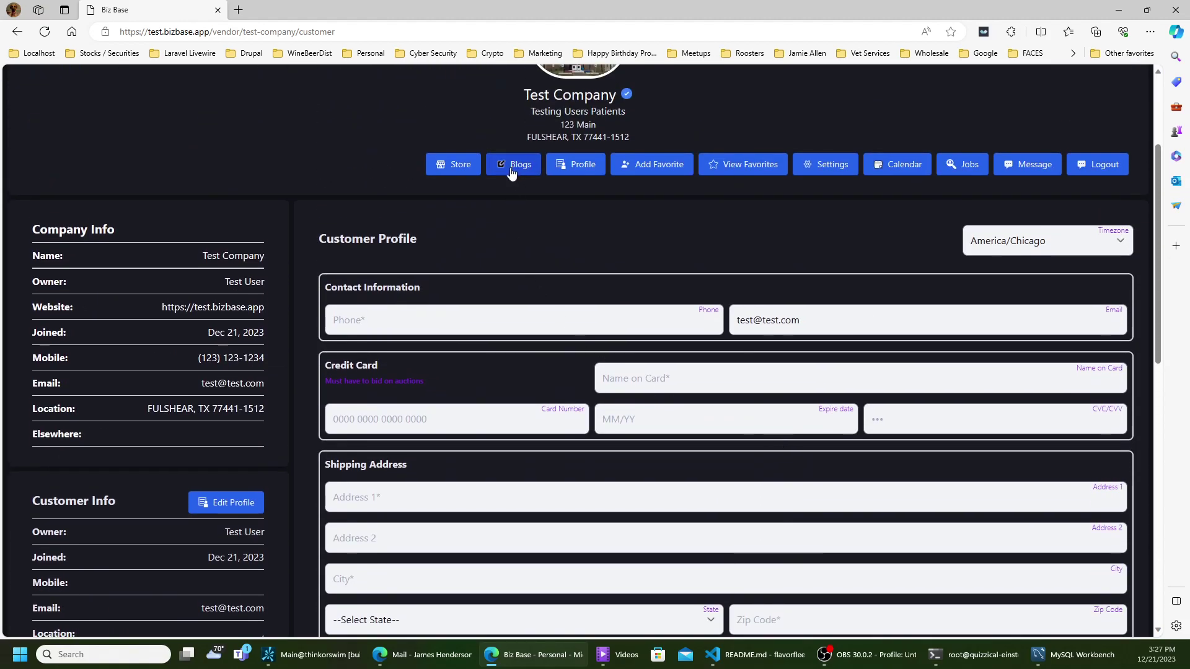
scroll(511, 176, "down", 6)
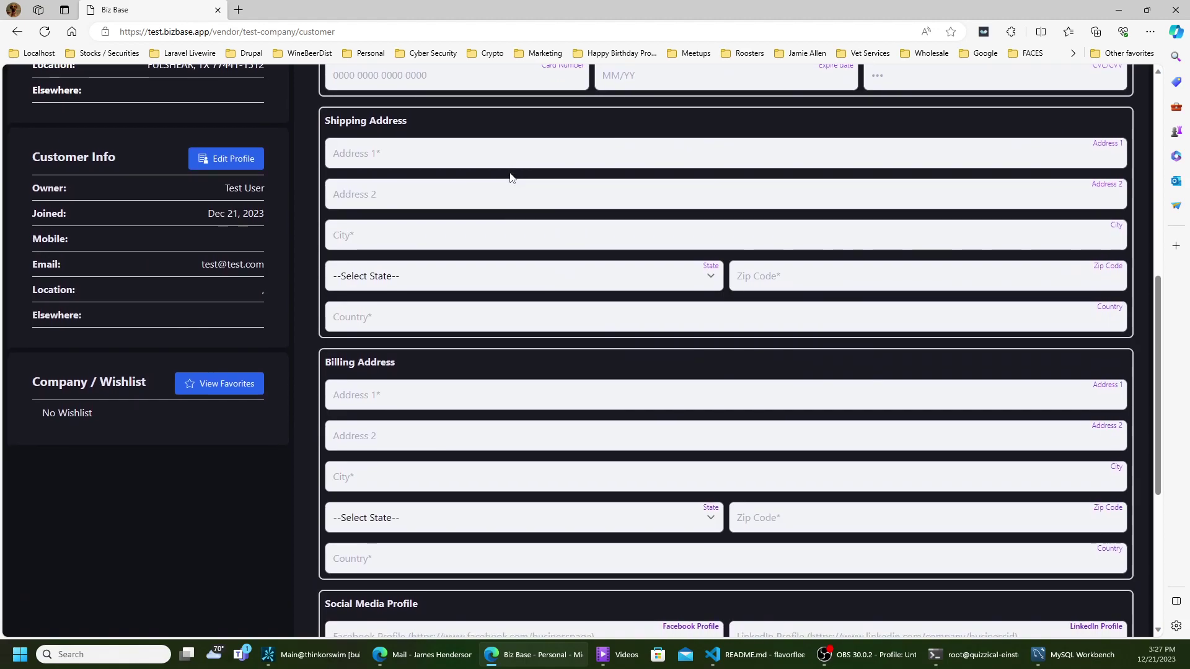
scroll(510, 178, "up", 3)
scroll(509, 172, "up", 4)
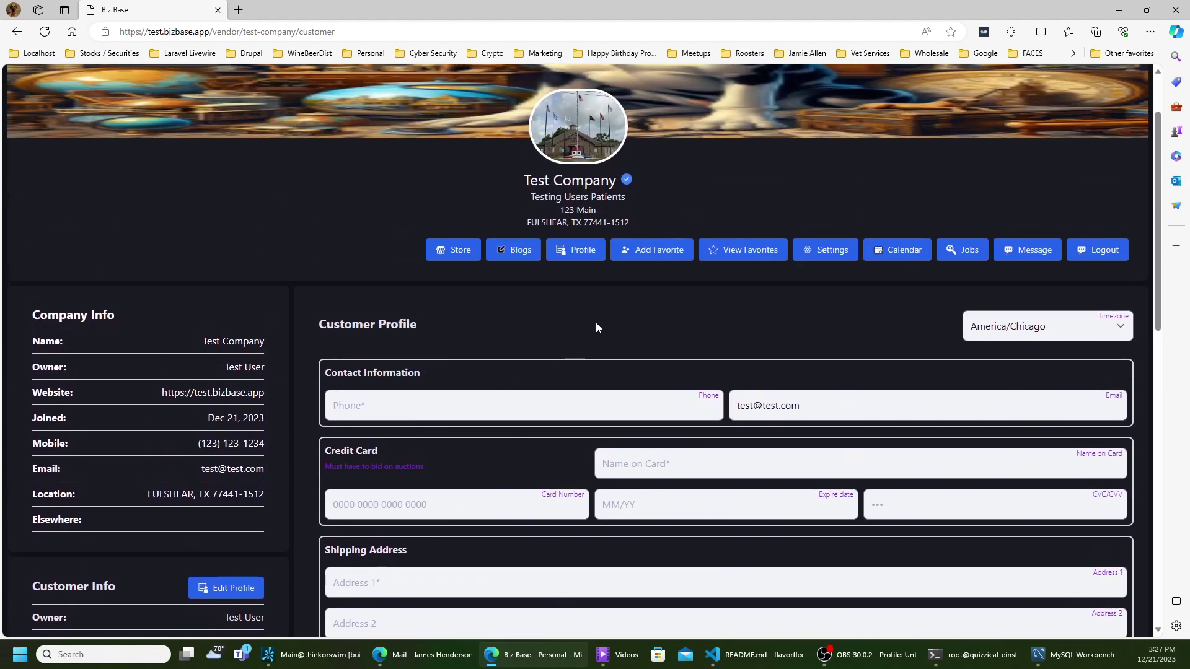
left_click(648, 254)
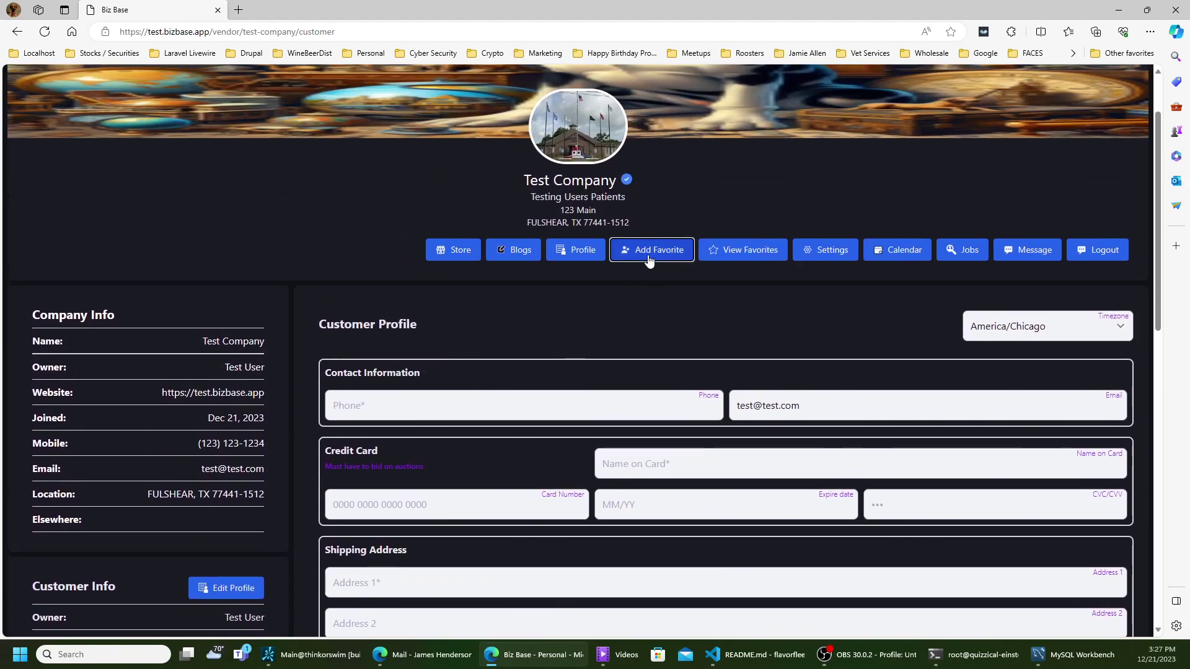
scroll(632, 323, "down", 7)
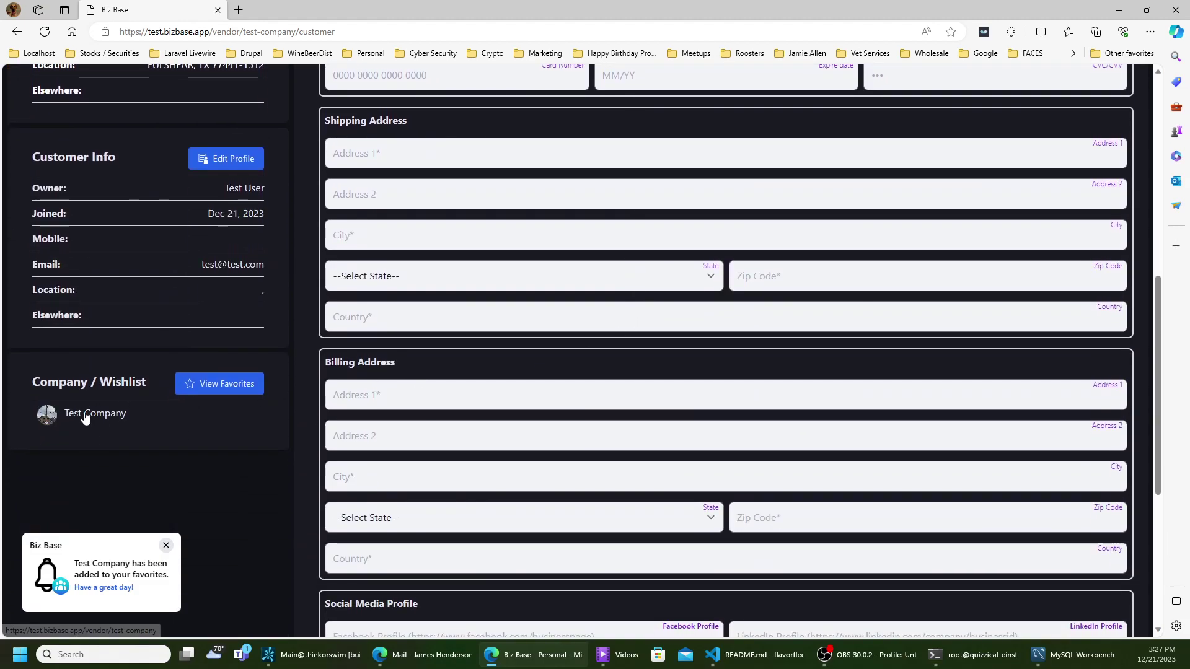
left_click(229, 396)
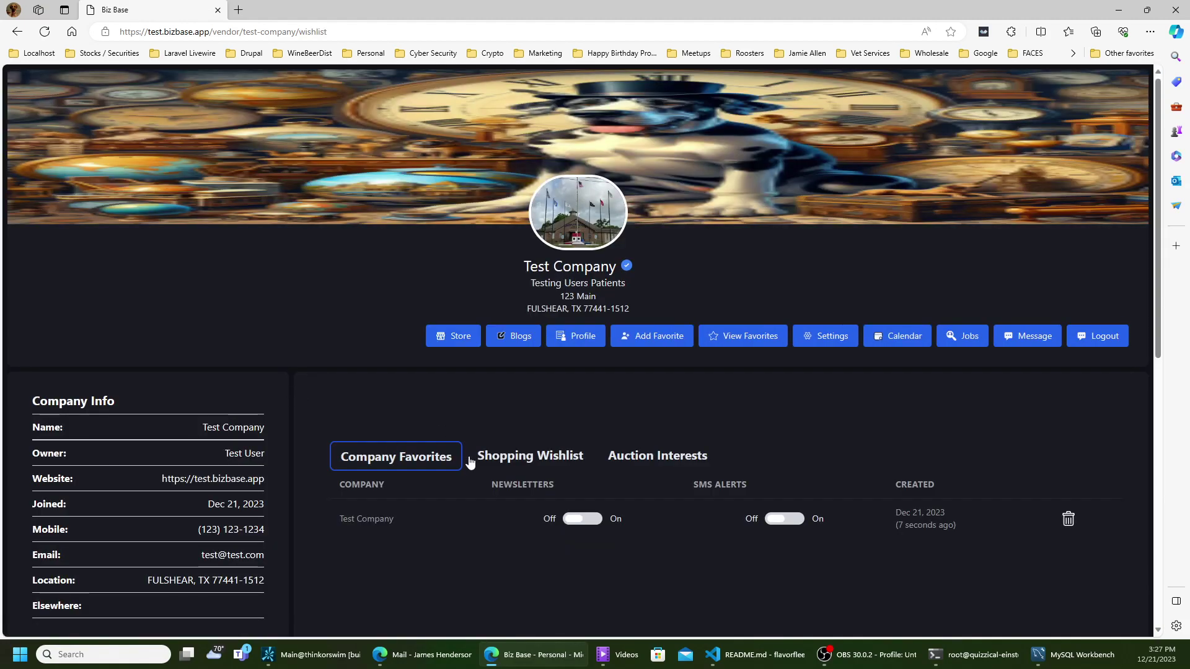
- Turn on Test Company's newsletters, check Auction Interests, then show the empty Shopping Wishlist
left_click(574, 526)
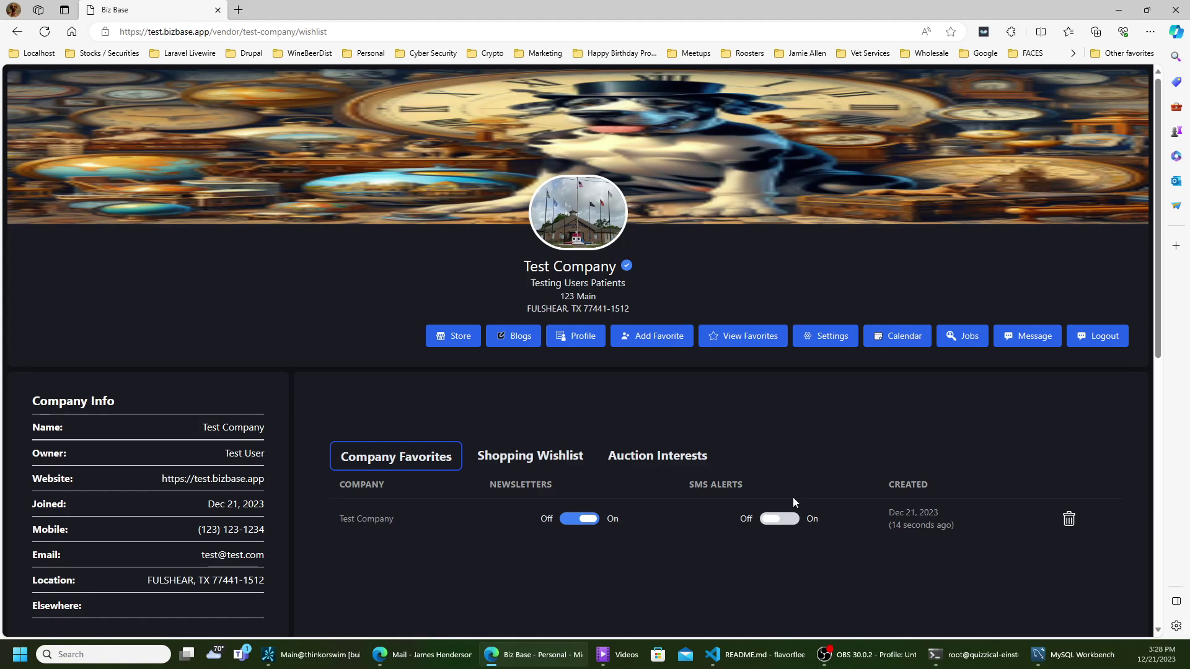
left_click(643, 466)
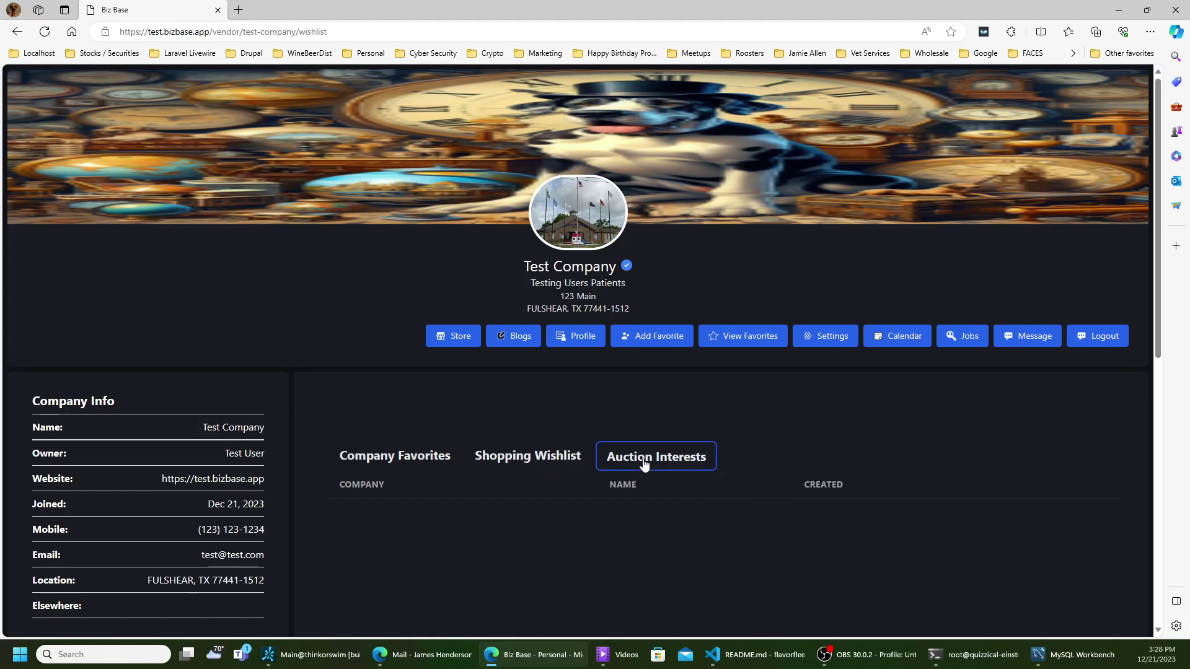
left_click(552, 459)
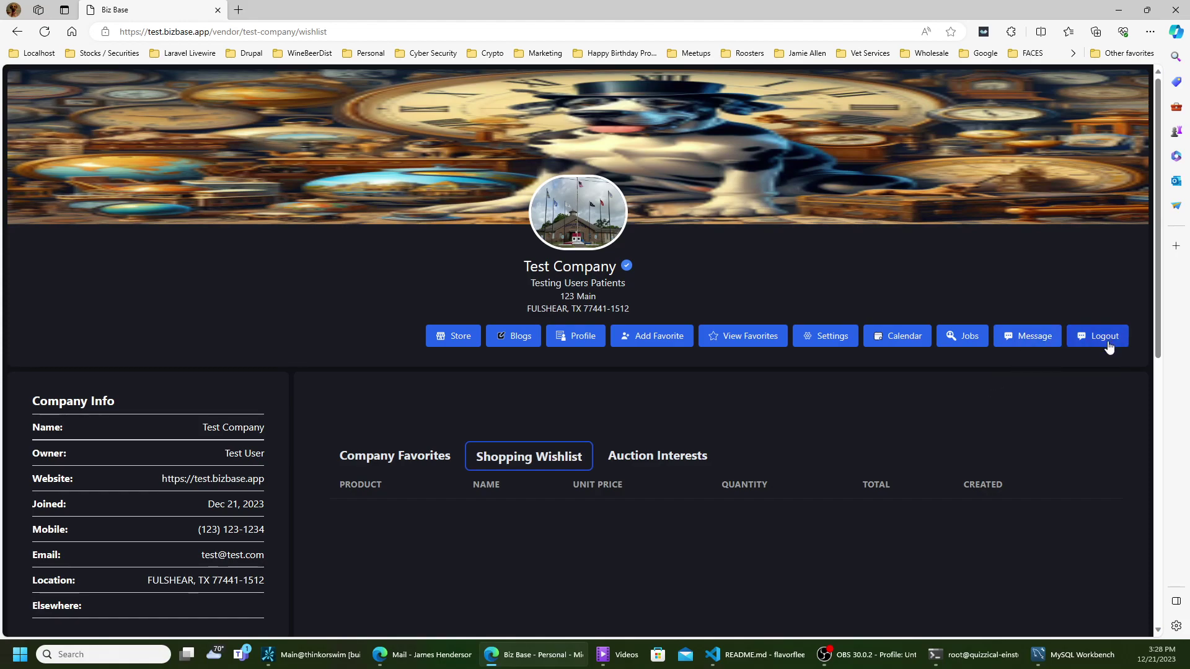
left_click(1041, 340)
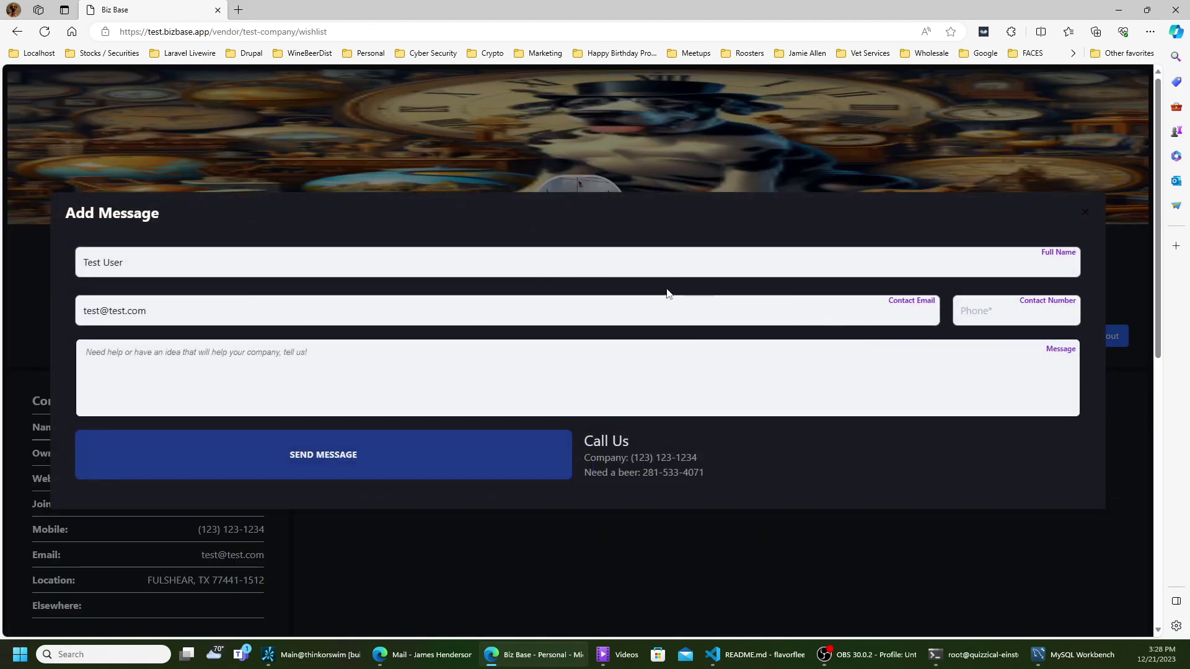
- Send Test Company the message 'There is an issue' with a contact phone number filled in
left_click(655, 309)
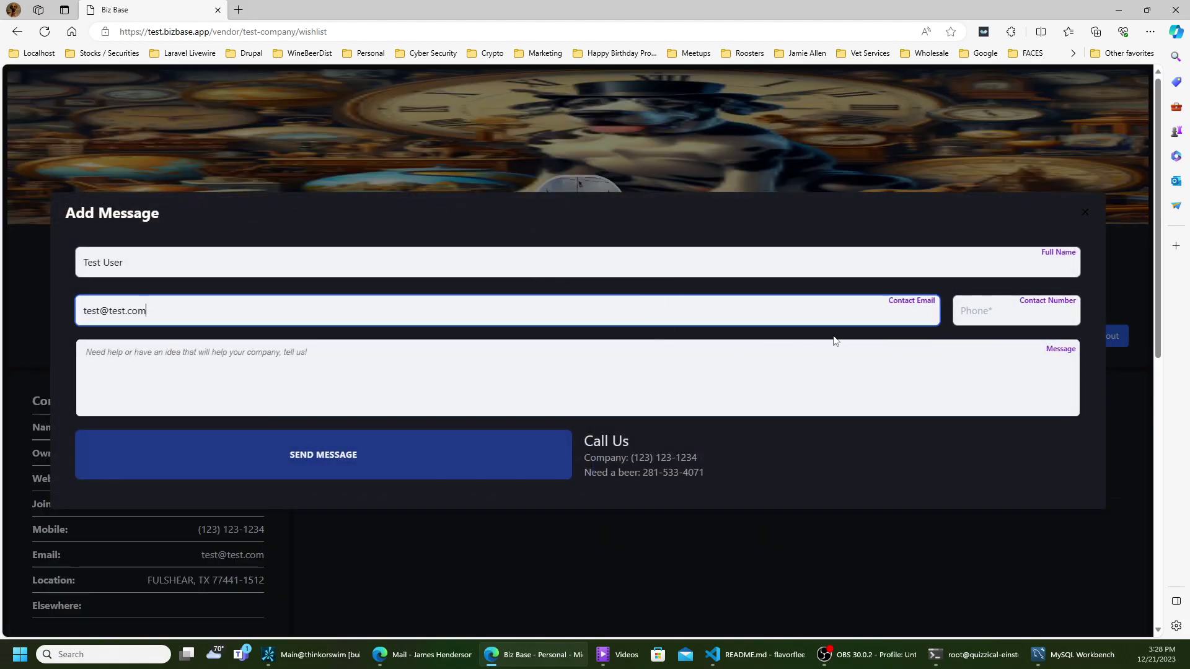
left_click(955, 315)
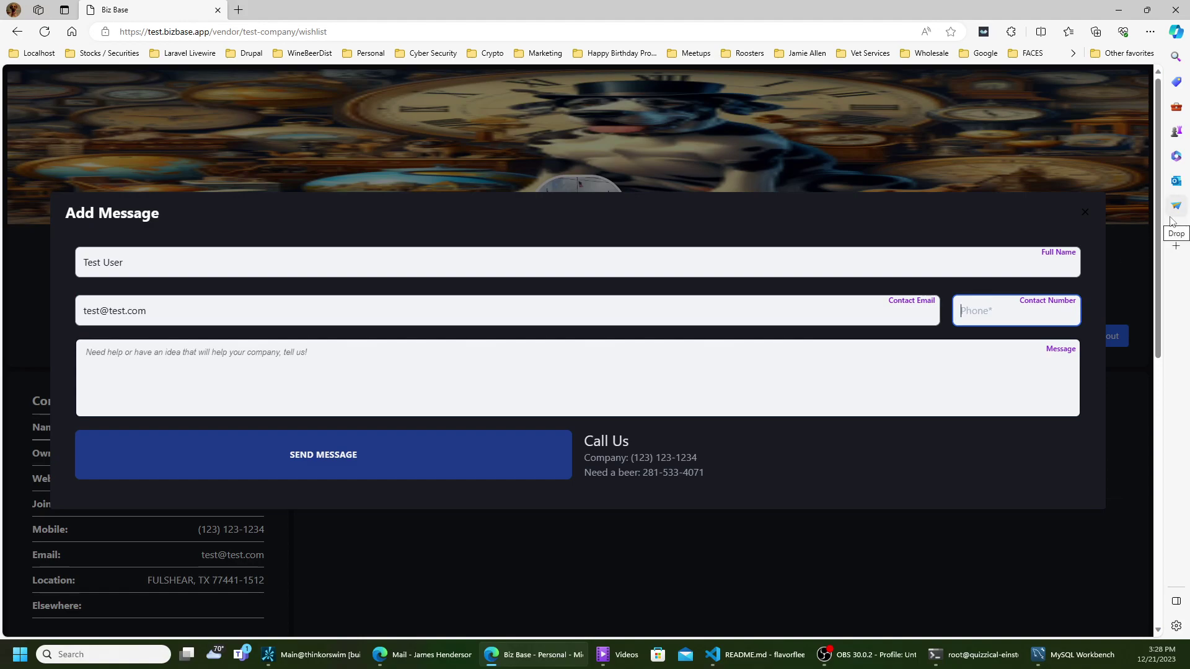
left_click(659, 391)
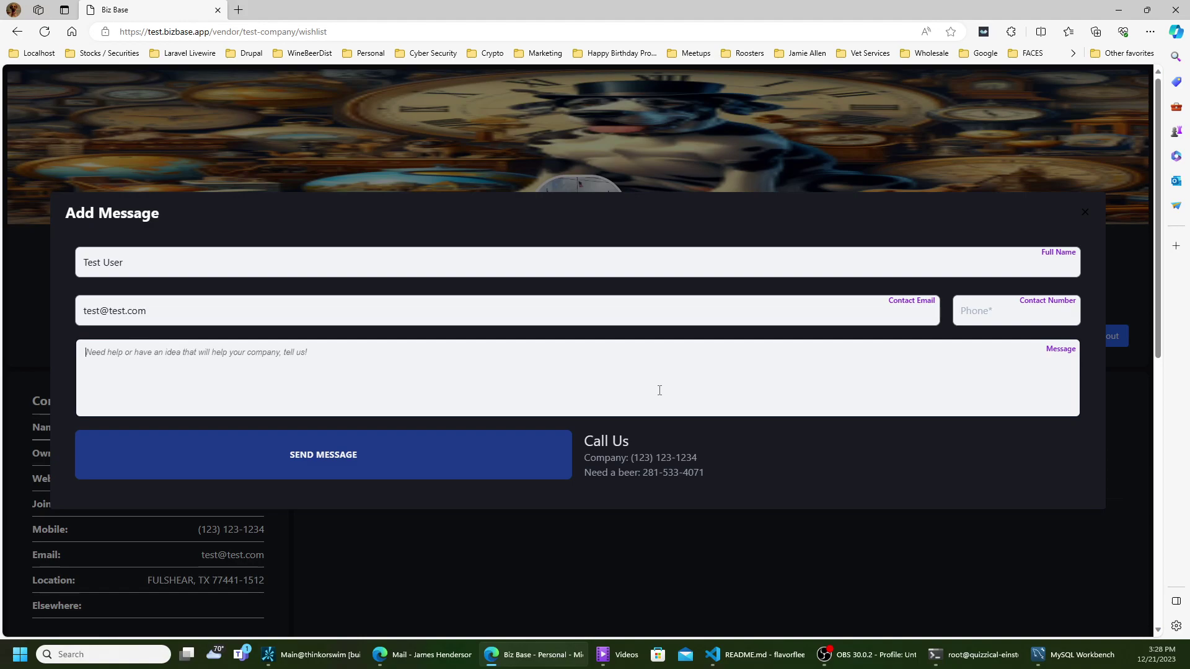
type("There")
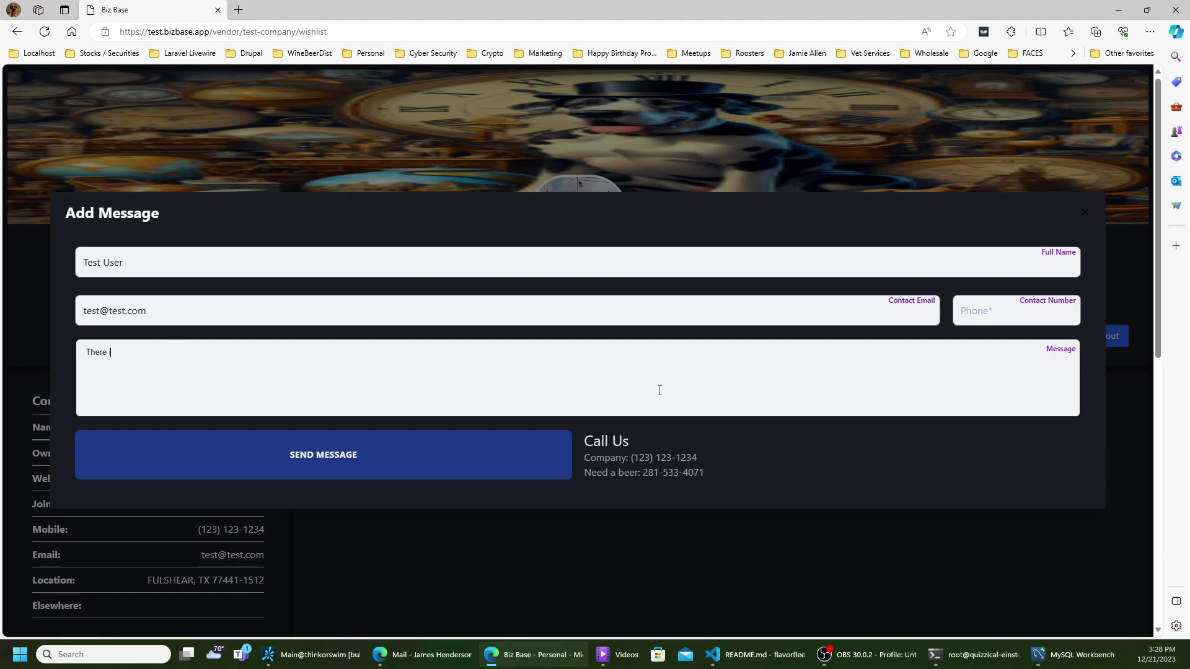
type(" is an isseu")
left_click(462, 470)
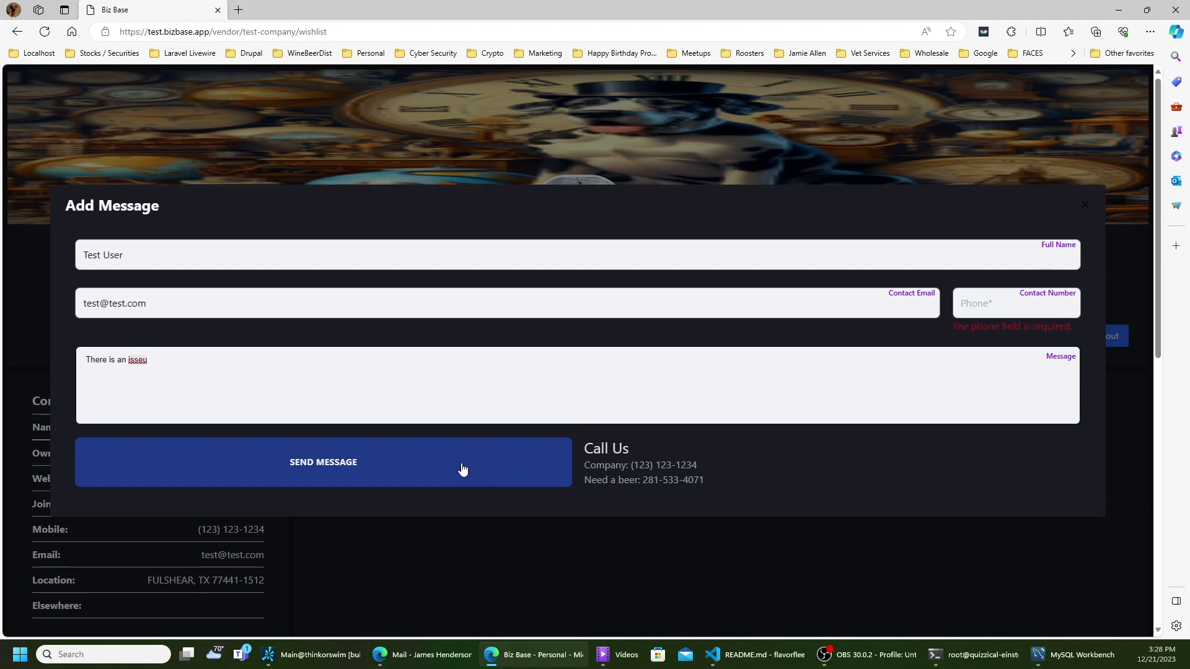
left_click(1001, 313)
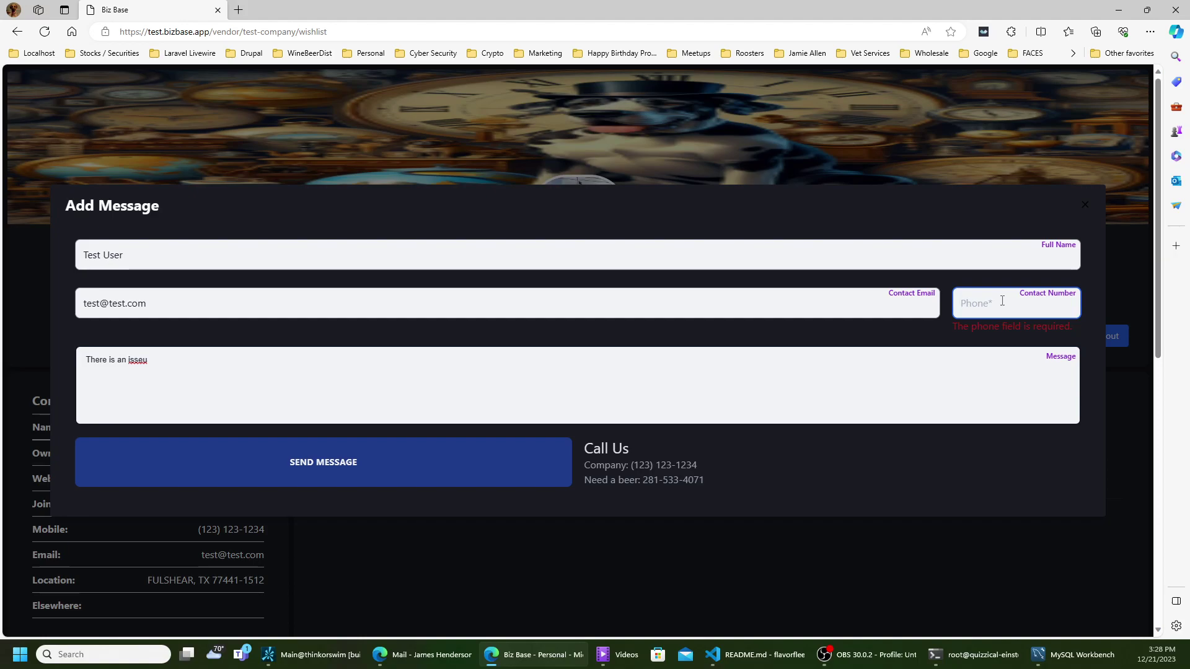
left_click_drag(631, 465, 647, 483)
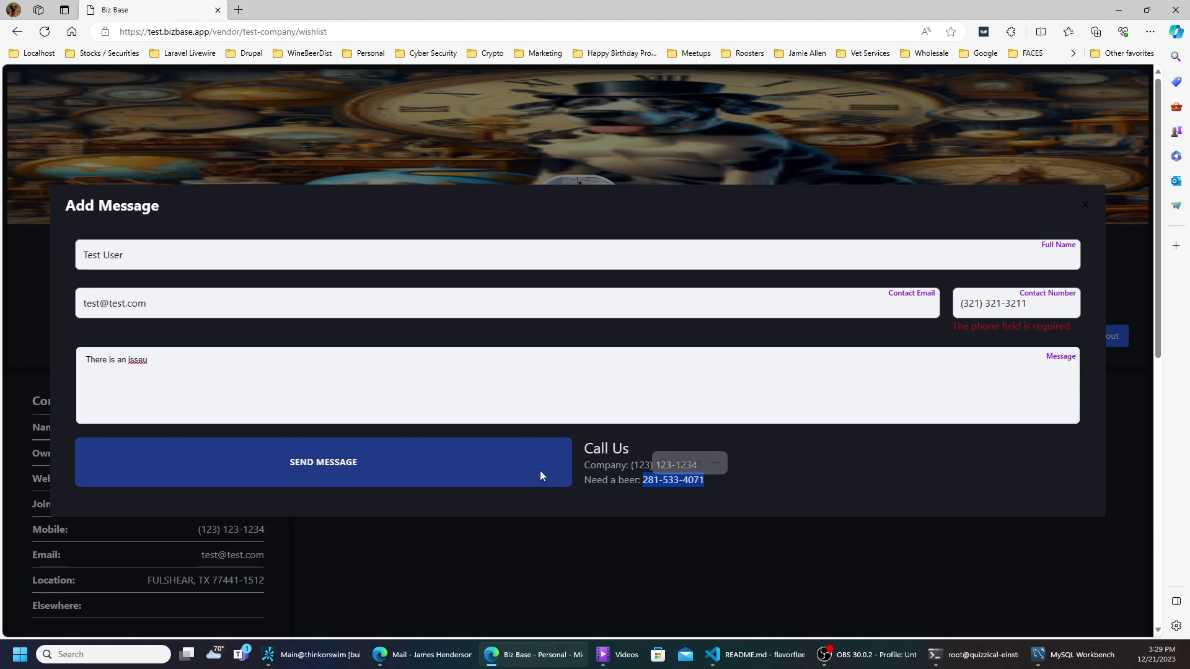
left_click(505, 477)
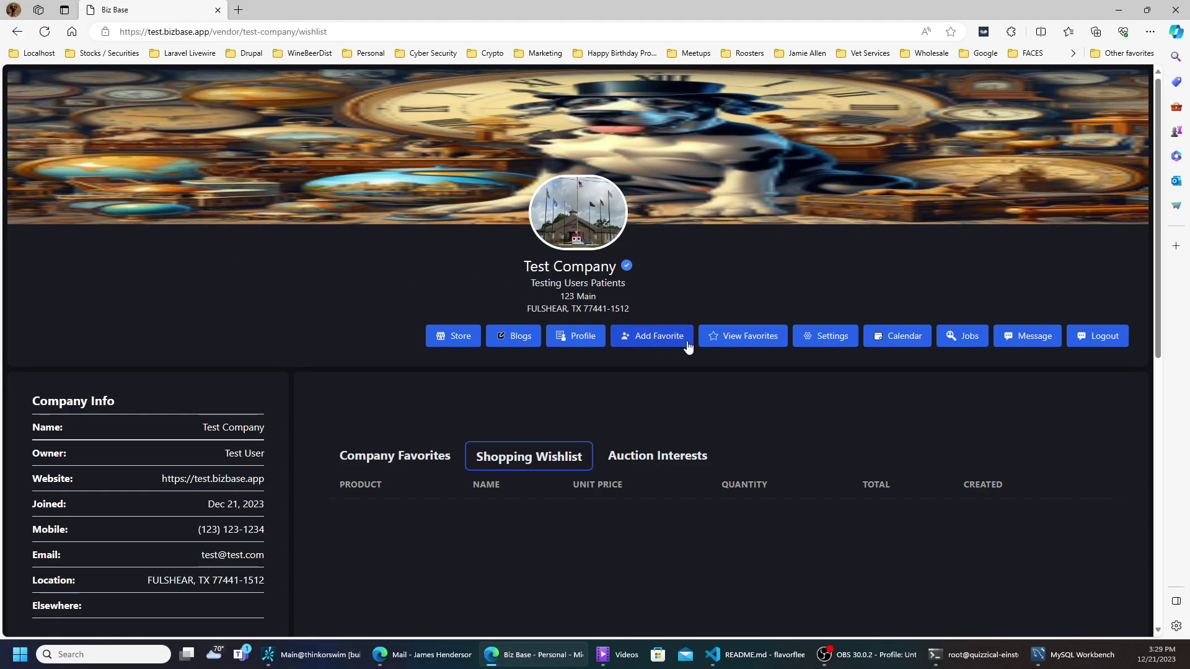
- Open Test Company's job postings and review the Accountant position's description and requirements
left_click(958, 341)
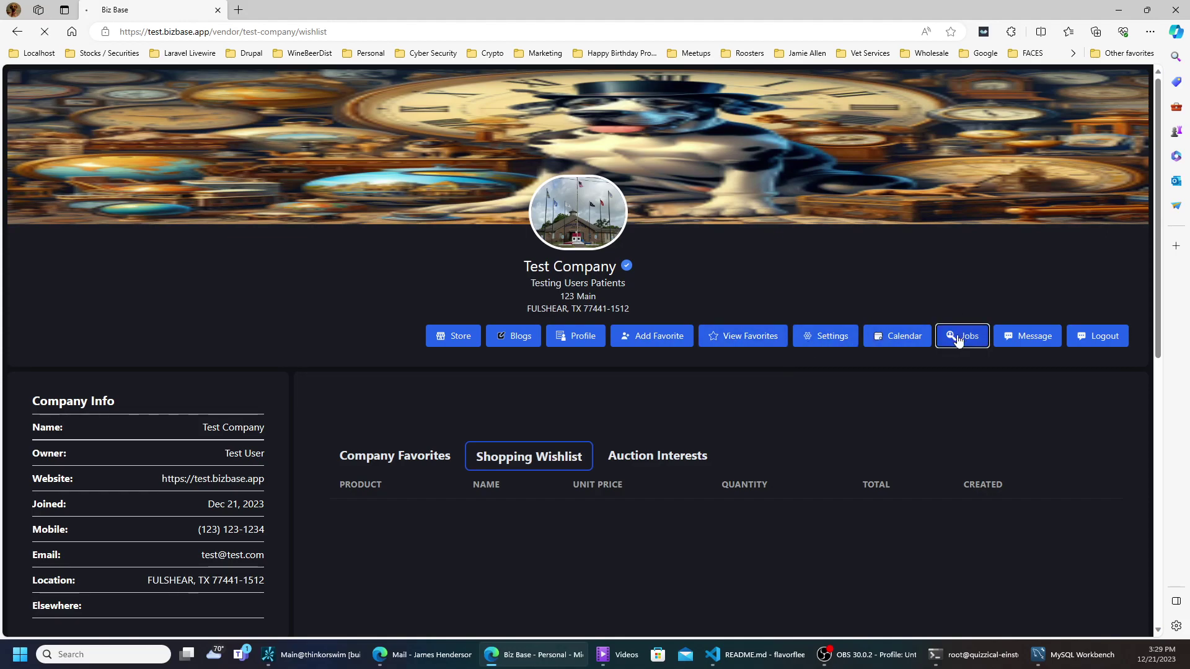
scroll(928, 333, "down", 1)
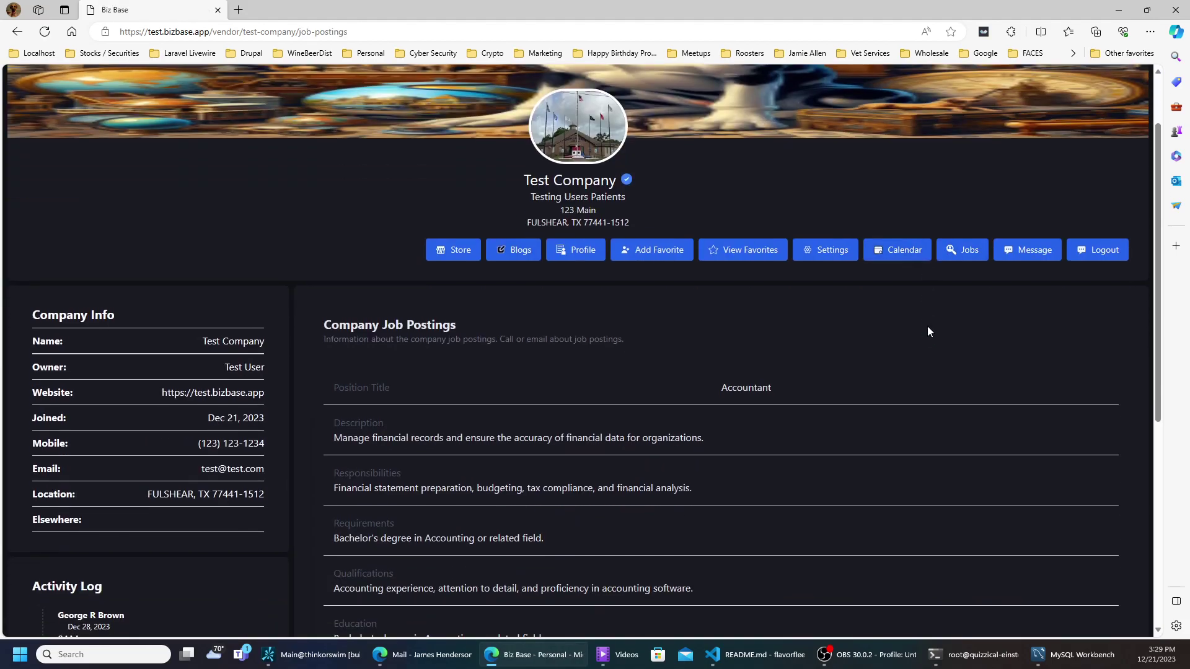
scroll(926, 332, "down", 3)
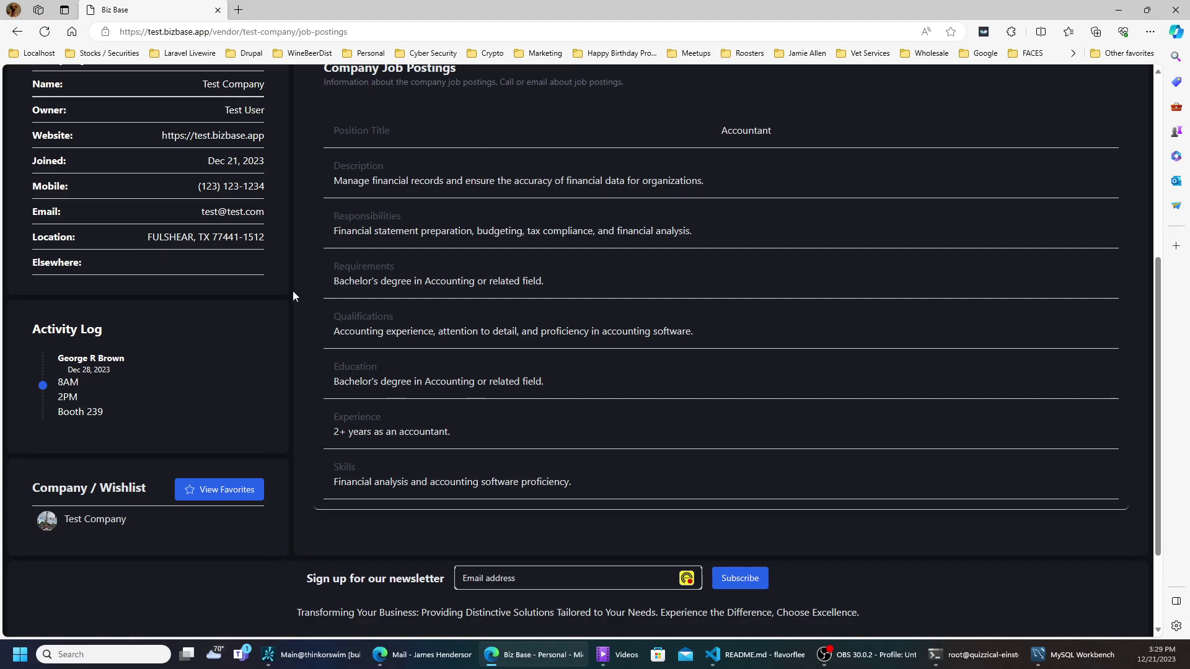
scroll(293, 296, "up", 2)
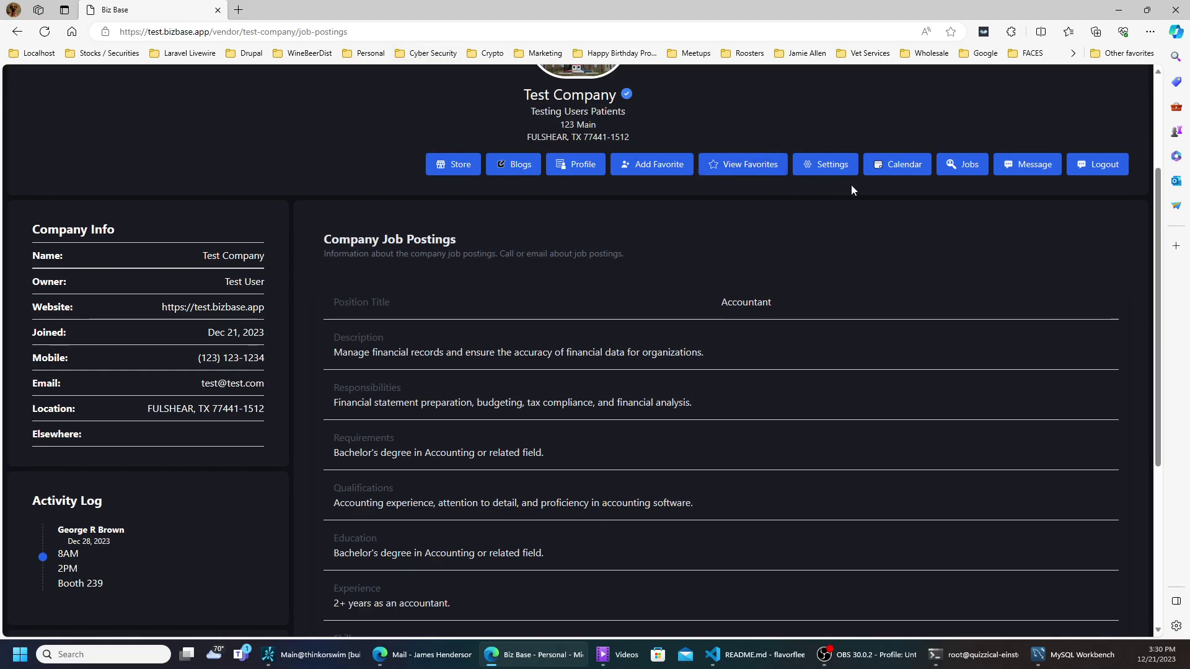
scroll(177, 504, "down", 3)
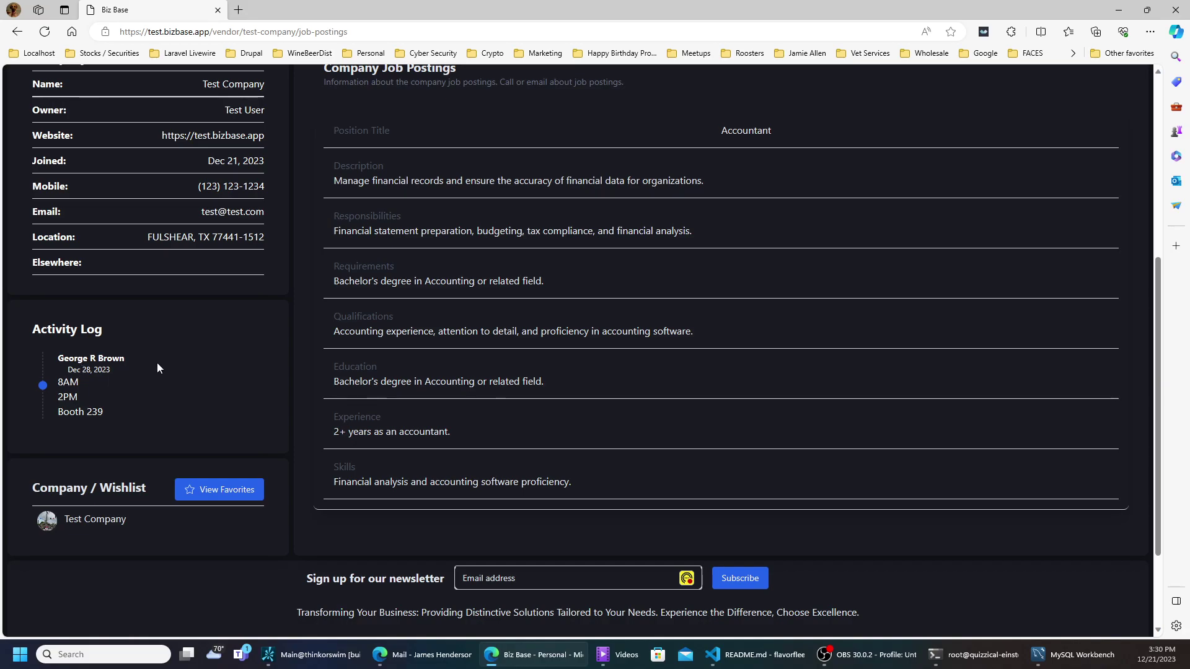
scroll(595, 215, "up", 5)
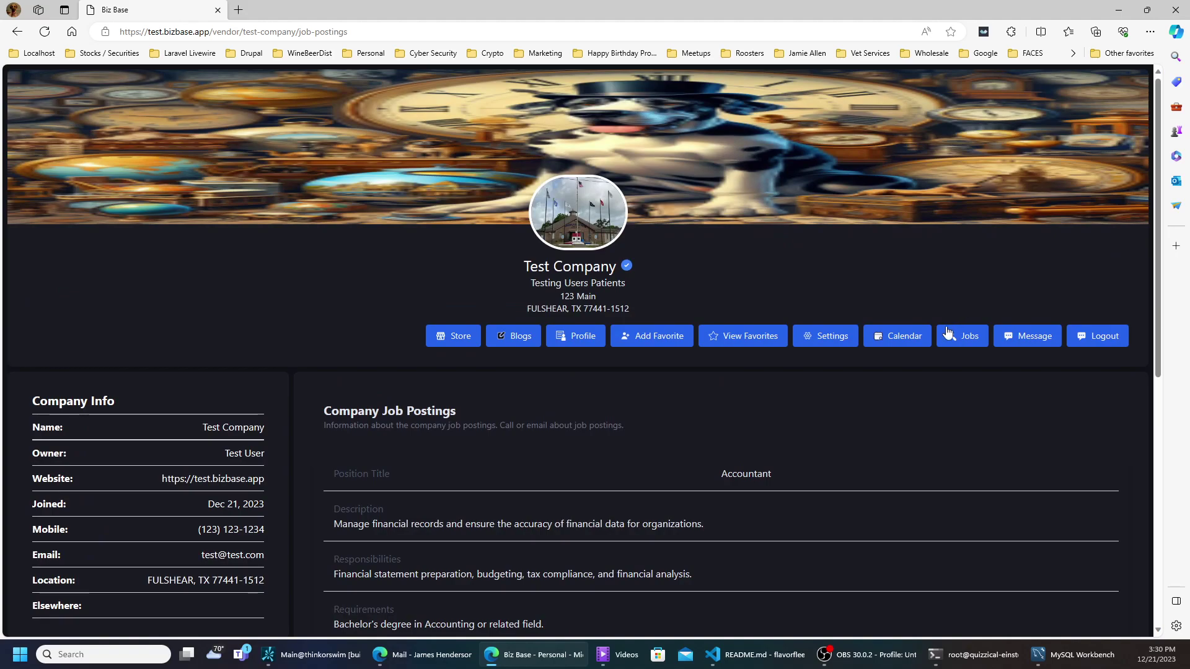
left_click(872, 341)
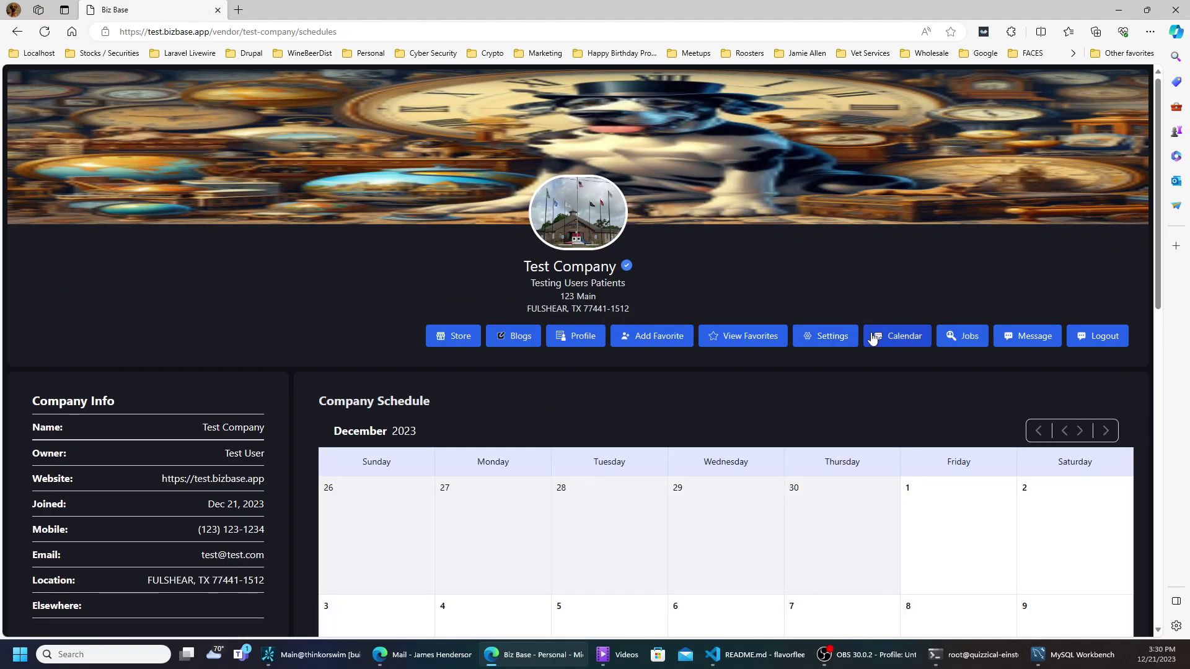
scroll(873, 335, "down", 3)
scroll(872, 335, "down", 3)
scroll(872, 335, "down", 3)
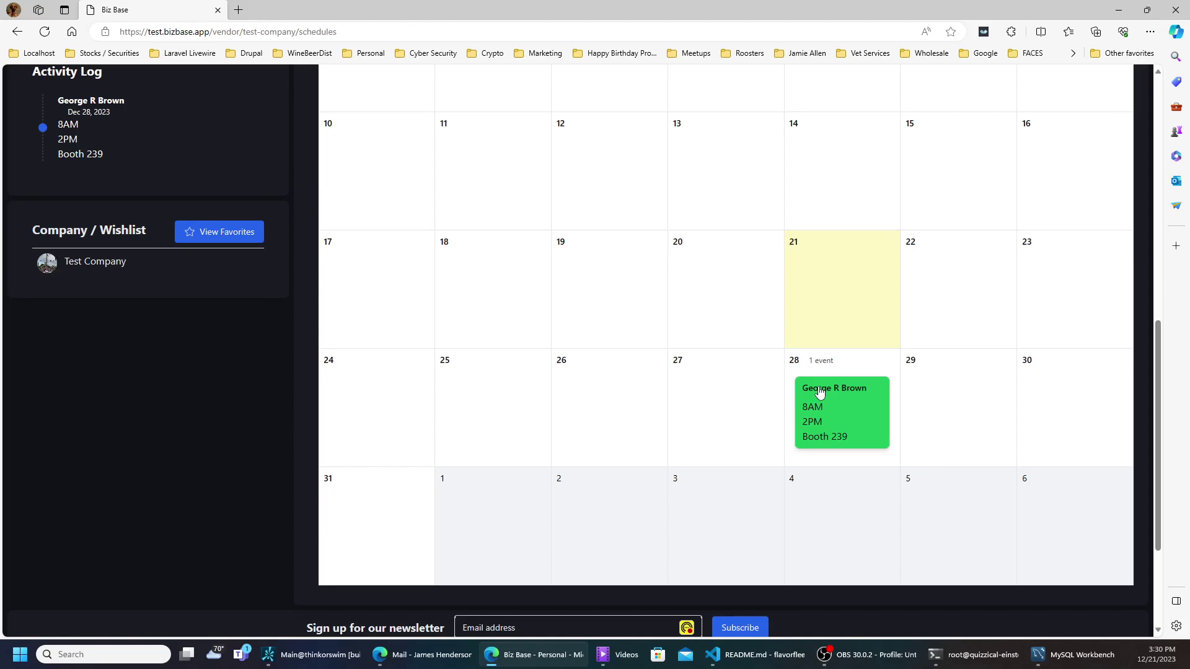
scroll(818, 390, "up", 7)
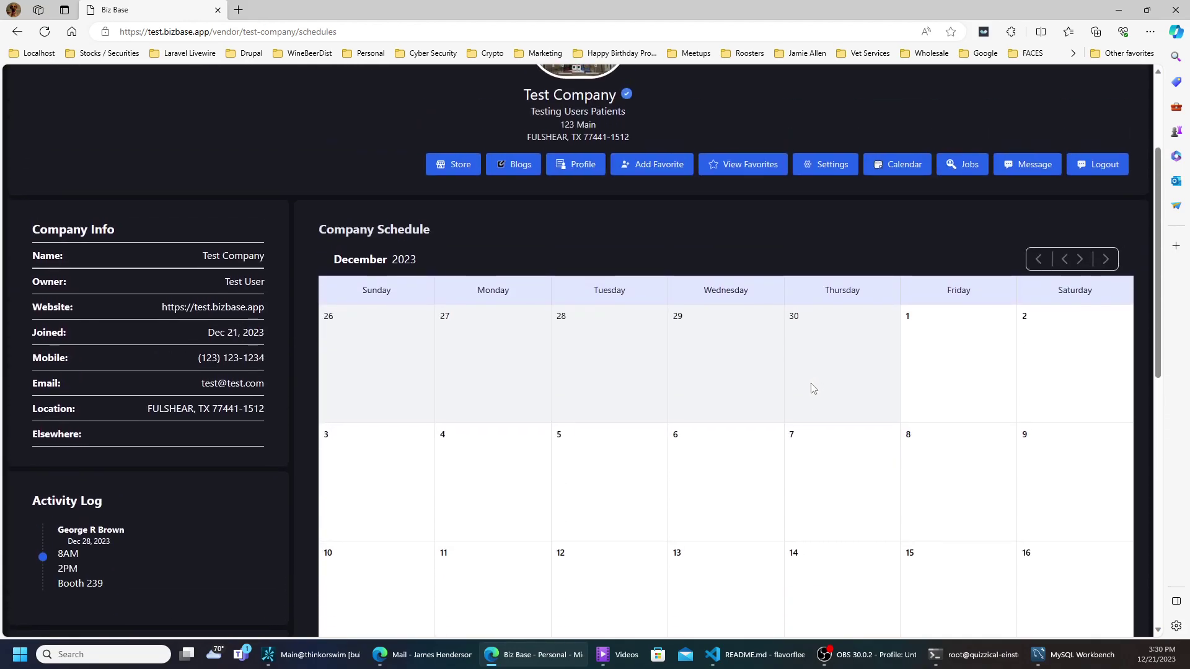
- Open Secure Settings and review the profile, password, two-factor and browser session sections
left_click(824, 167)
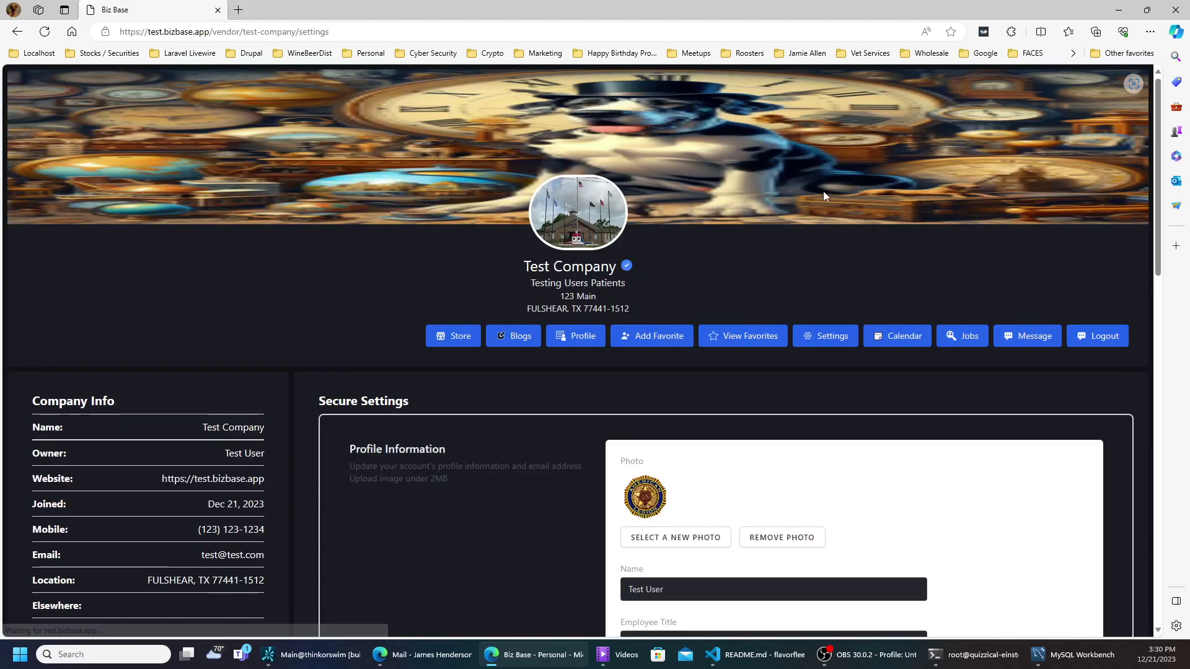
scroll(825, 285, "down", 5)
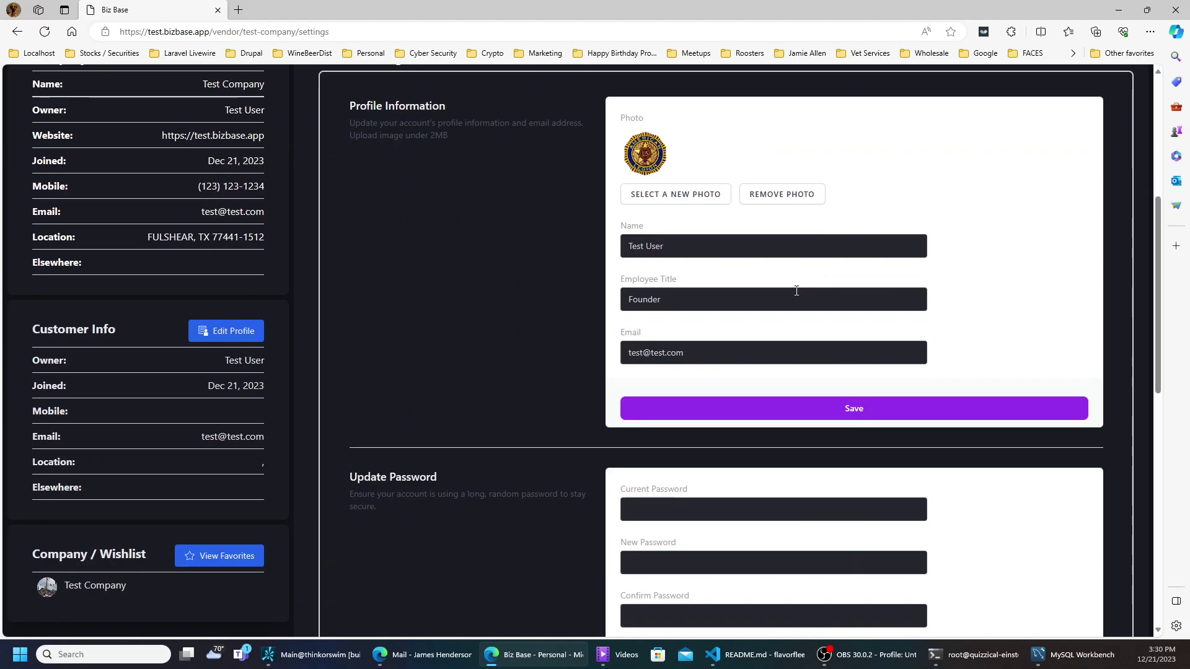
scroll(793, 295, "down", 4)
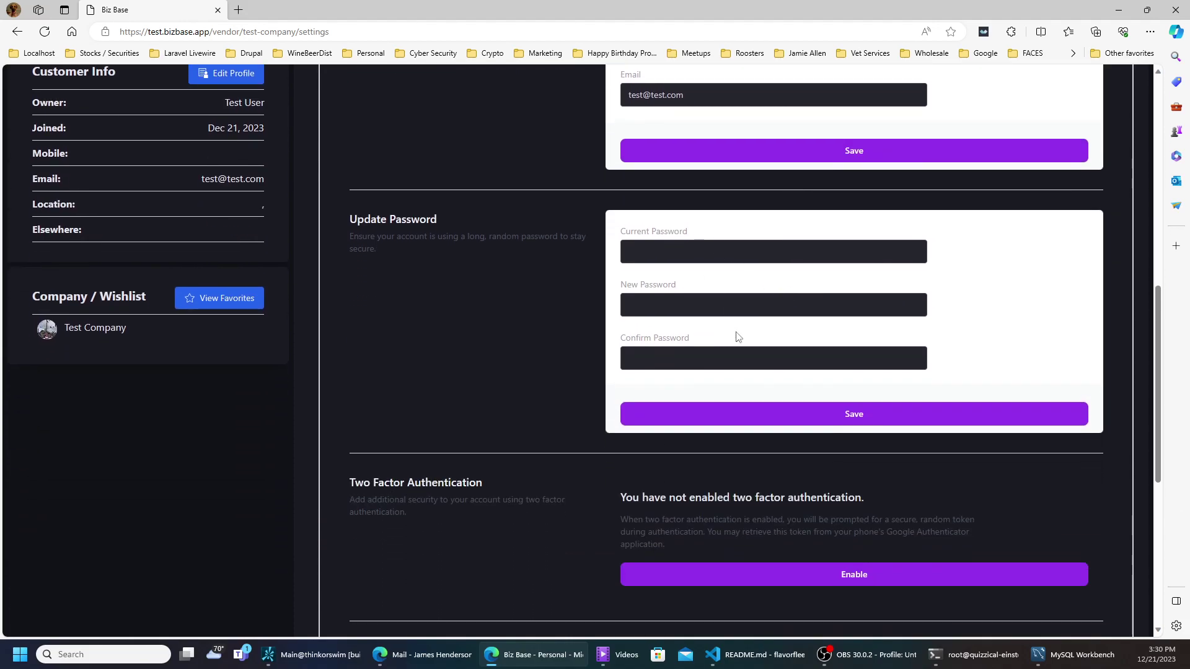
scroll(723, 445, "down", 4)
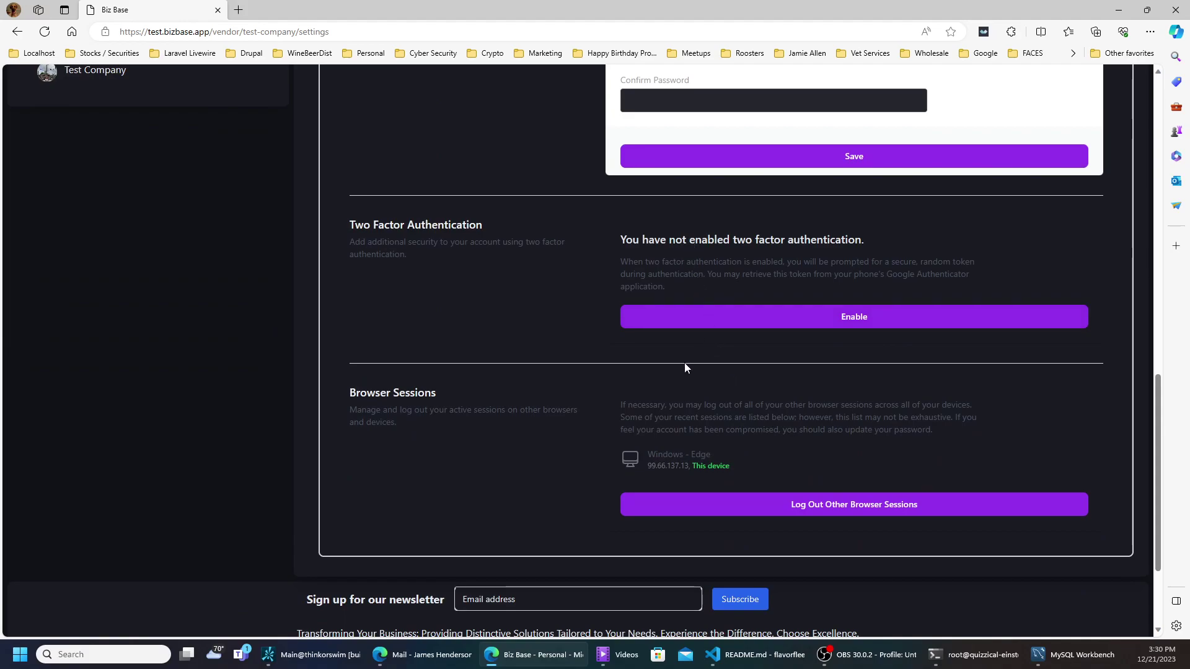
scroll(688, 397, "down", 1)
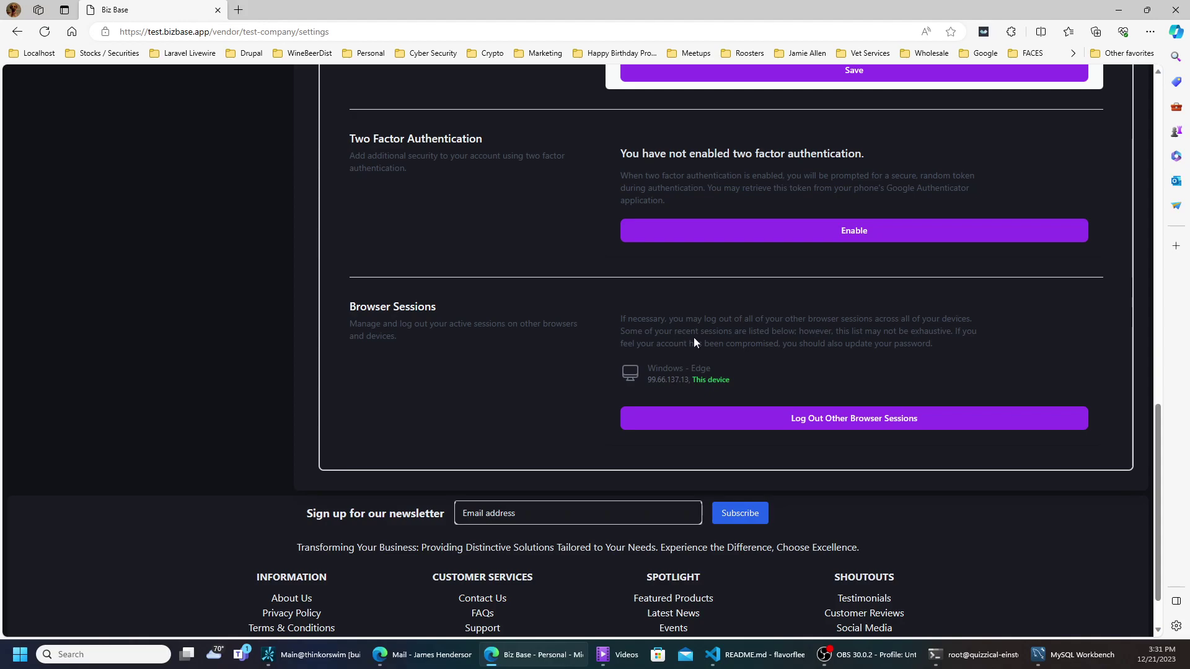
scroll(737, 339, "up", 4)
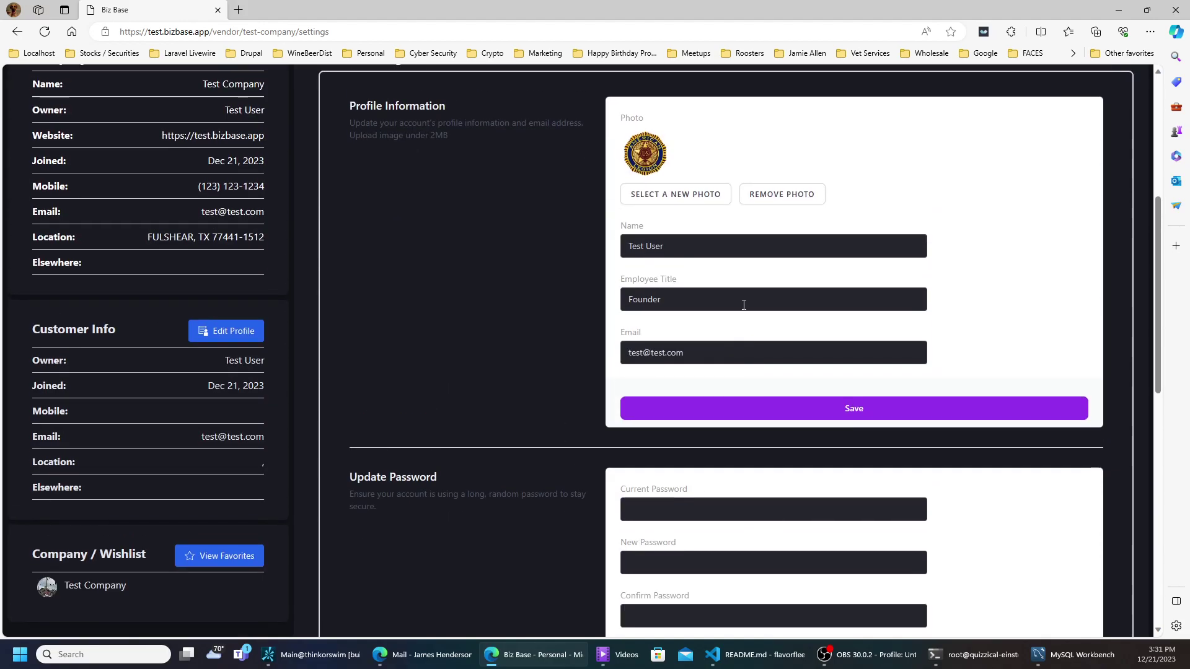
scroll(740, 323, "up", 4)
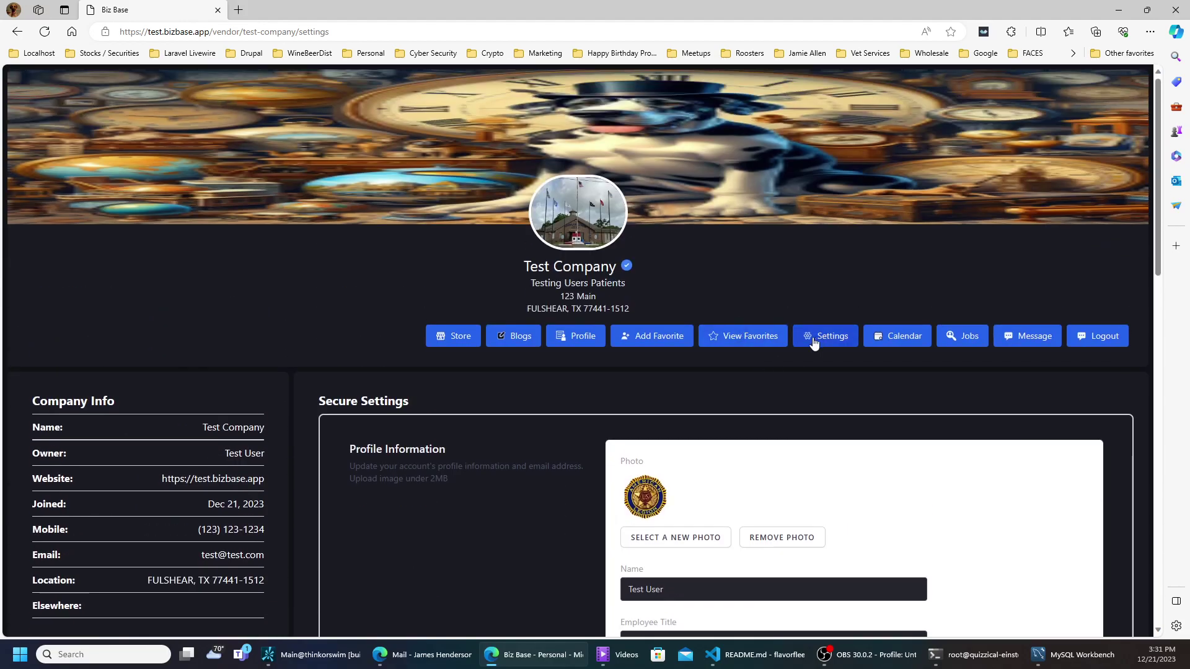
- View the favorites list, add Test Company as a favorite, and open the Customer Profile form
left_click(761, 344)
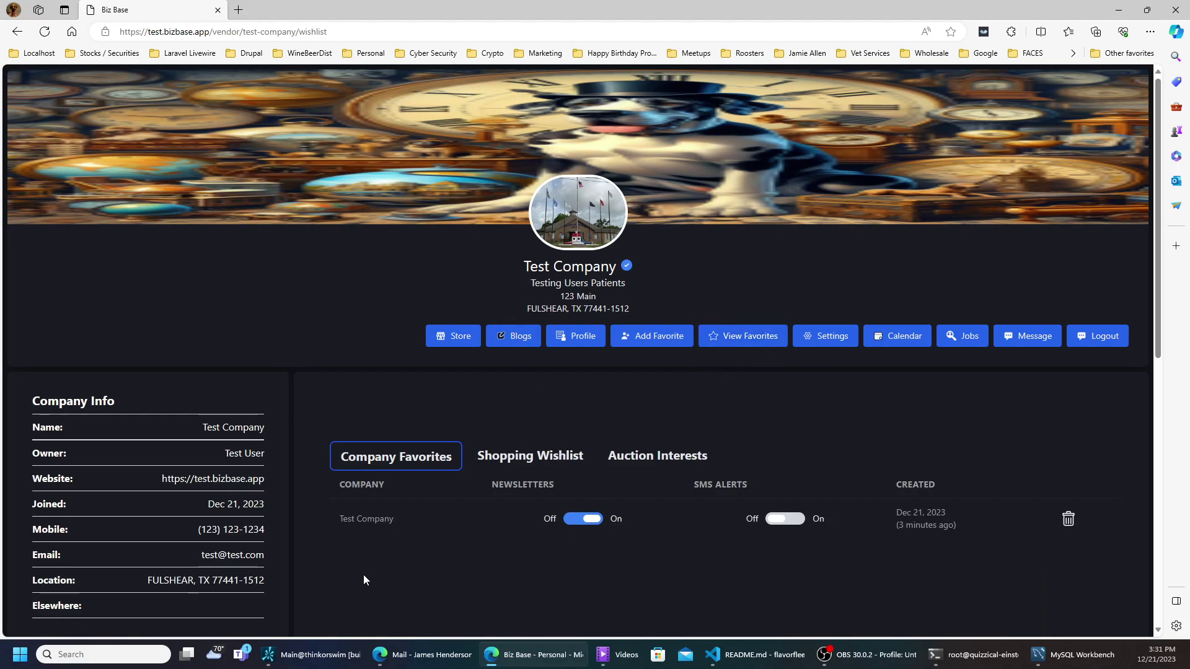
scroll(363, 574, "down", 5)
scroll(366, 570, "up", 5)
scroll(366, 571, "down", 1)
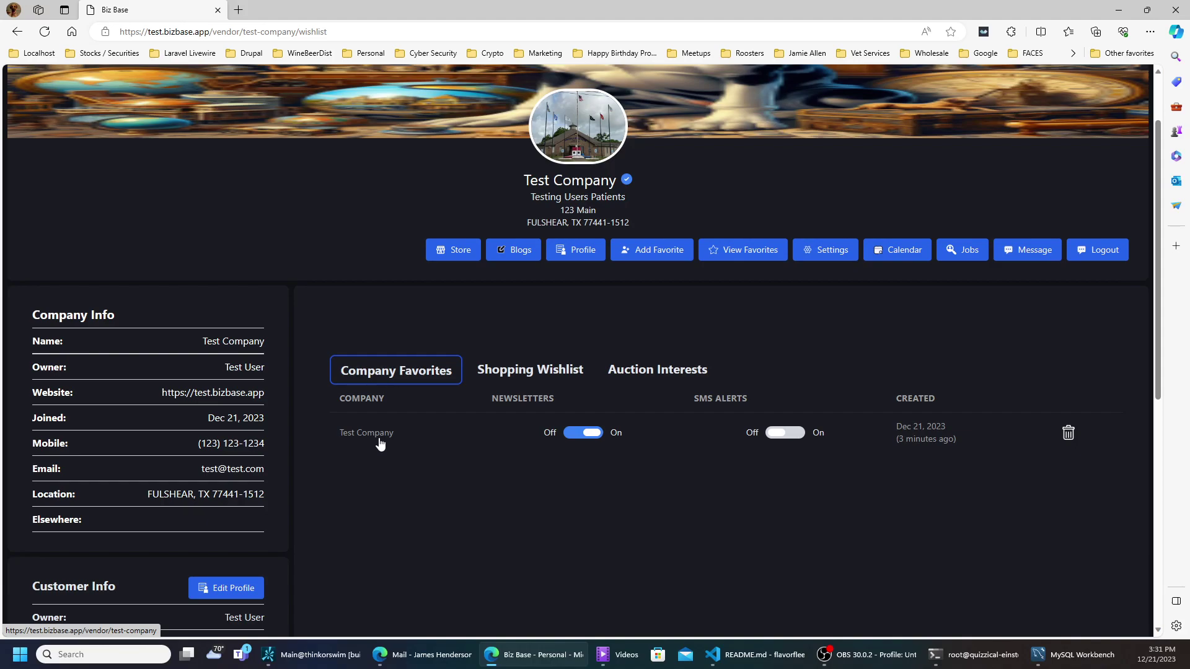
scroll(403, 388, "up", 1)
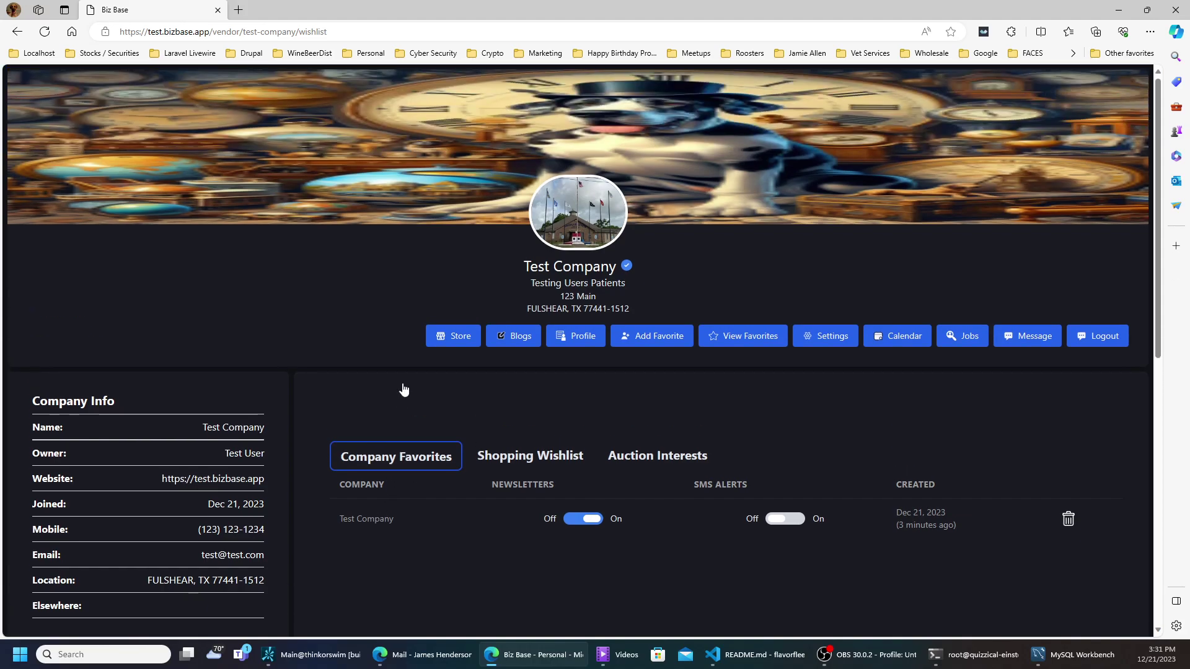
left_click(657, 337)
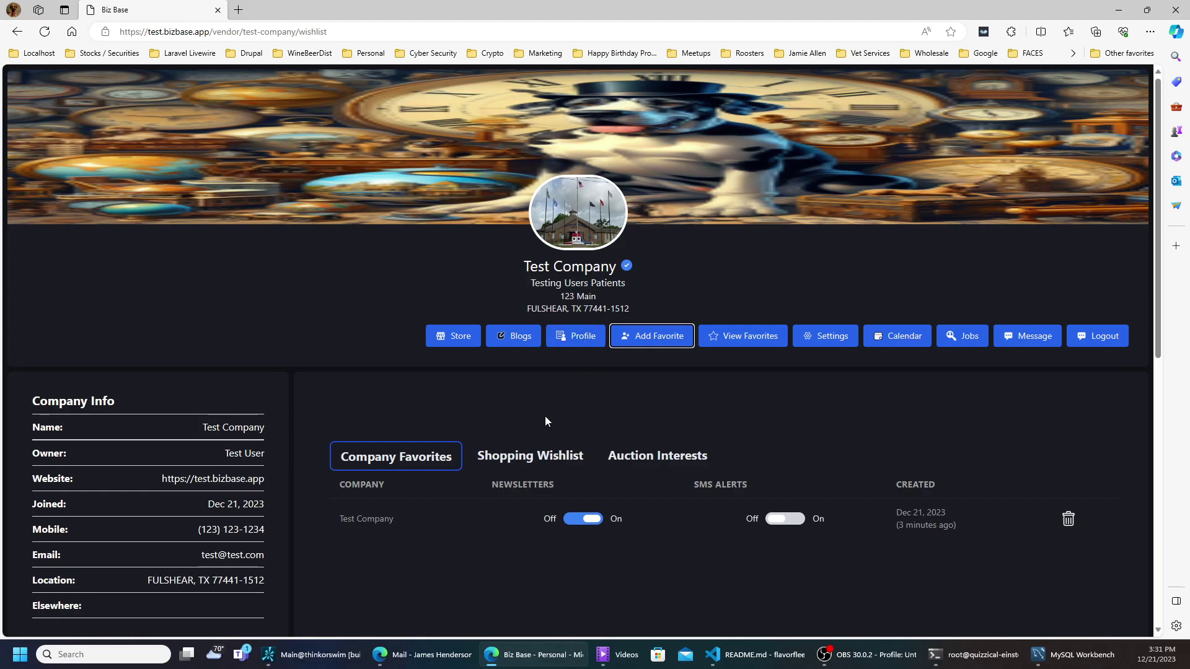
left_click(571, 337)
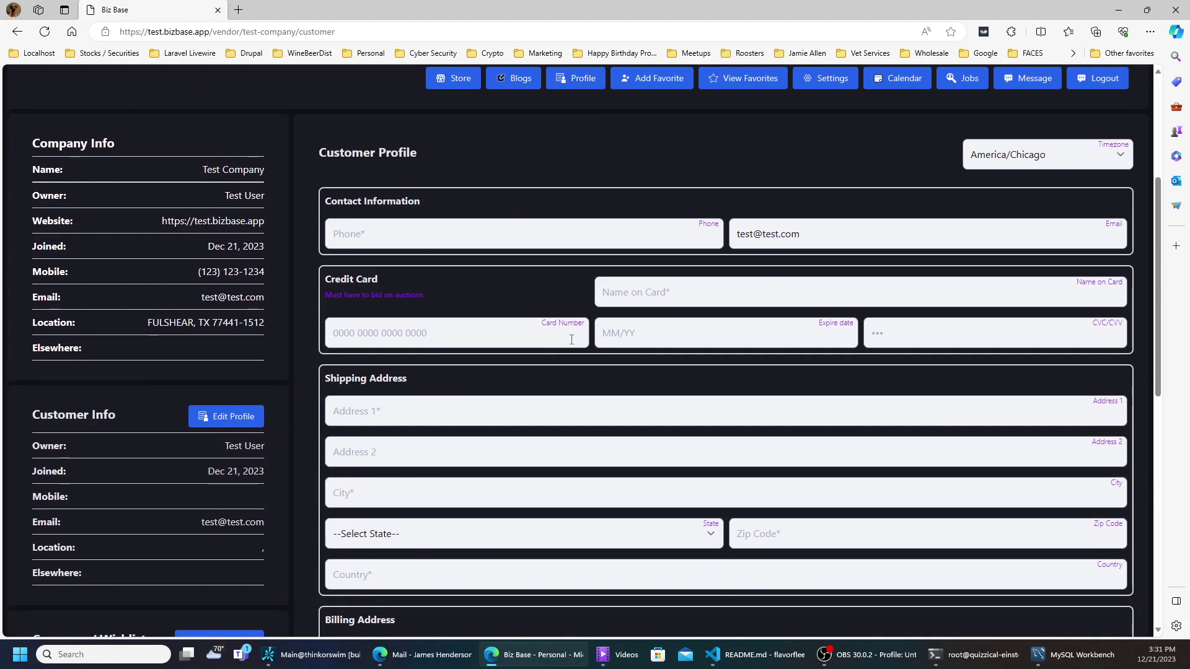
- Enter the customer's phone number in the Customer Profile and look over the card and address fields
left_click(524, 245)
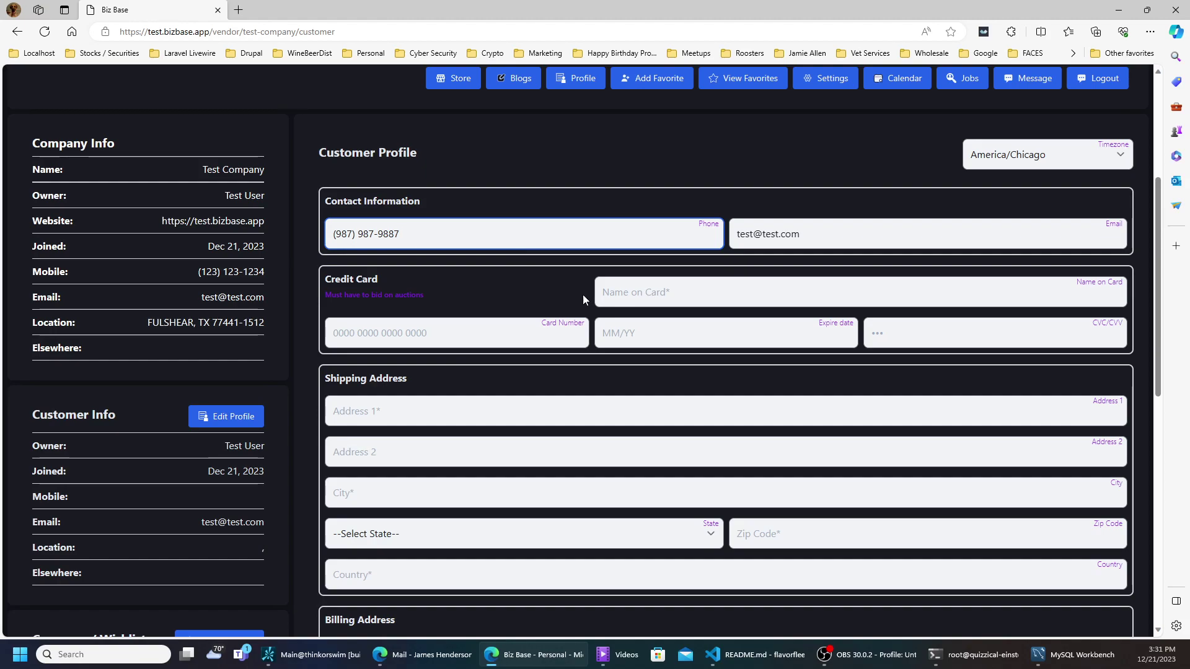
left_click(640, 296)
left_click(523, 326)
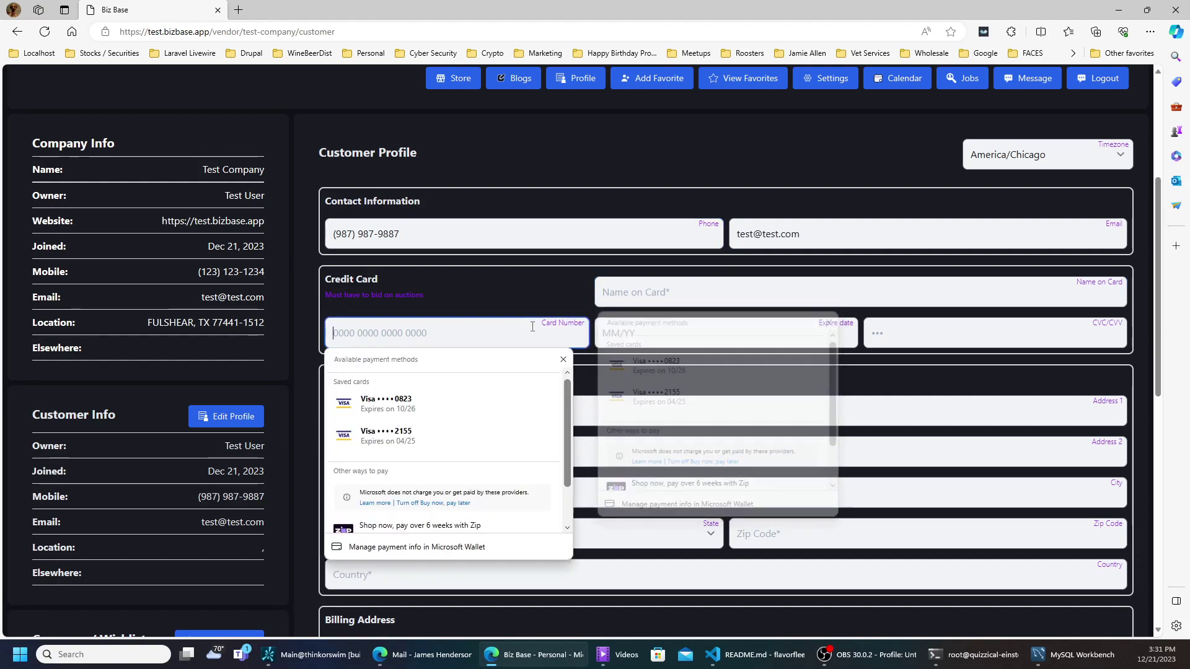
left_click(713, 333)
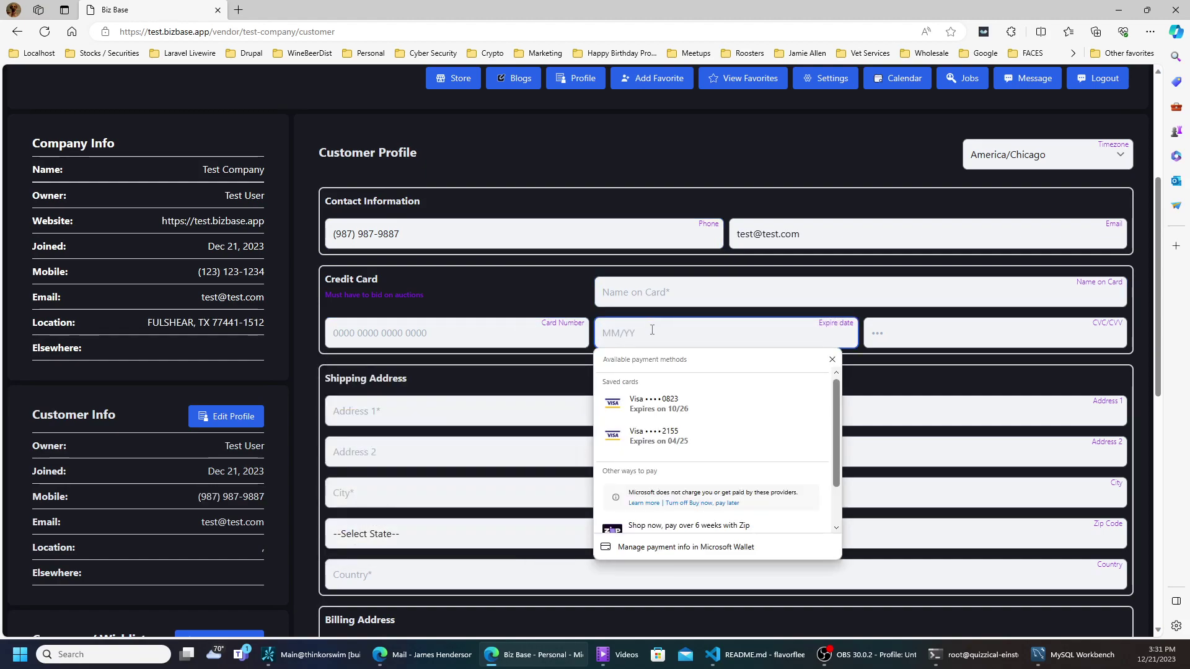
left_click(898, 404)
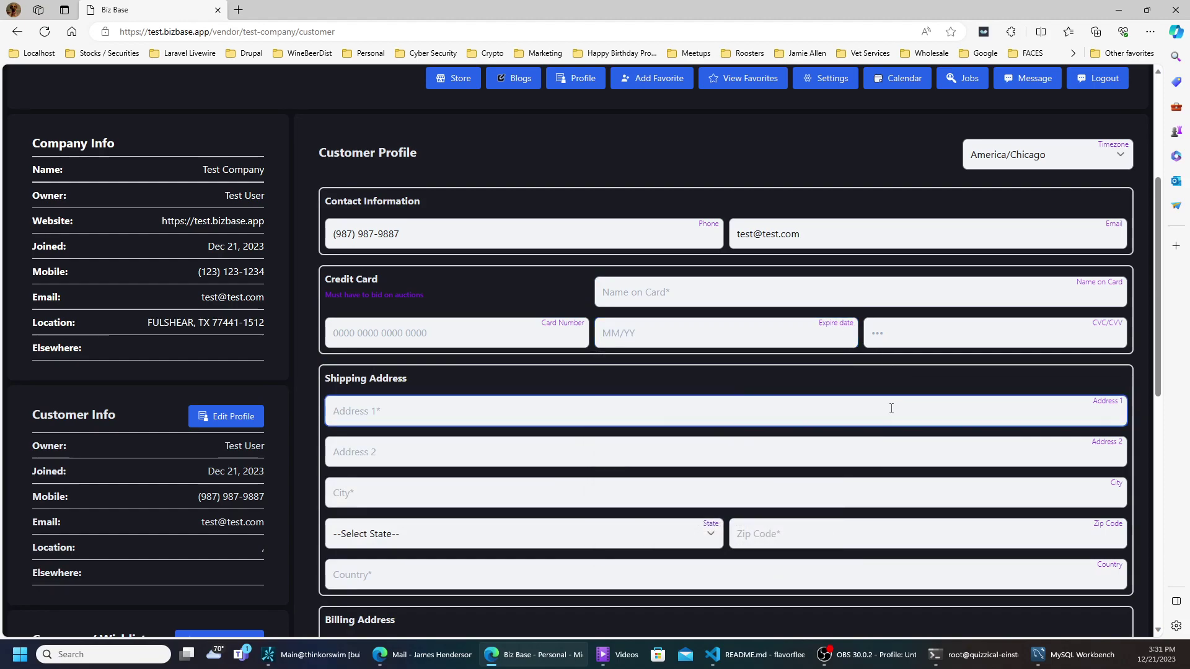
scroll(707, 434, "down", 4)
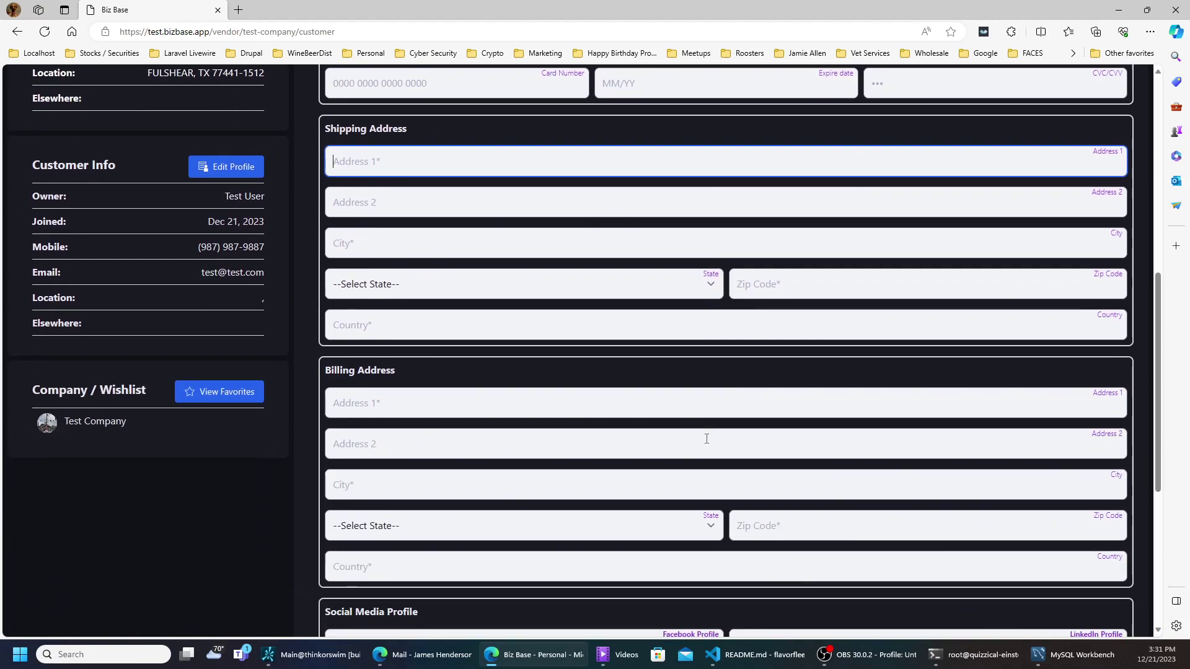
scroll(577, 519, "down", 5)
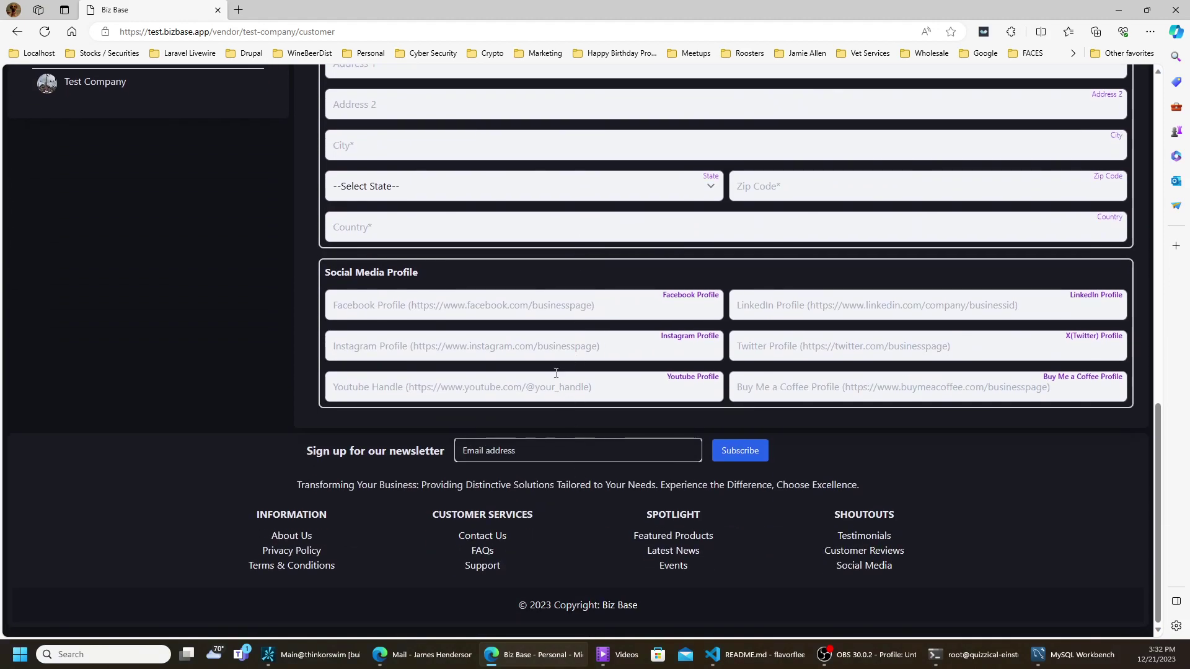
scroll(517, 289, "up", 12)
scroll(516, 288, "down", 9)
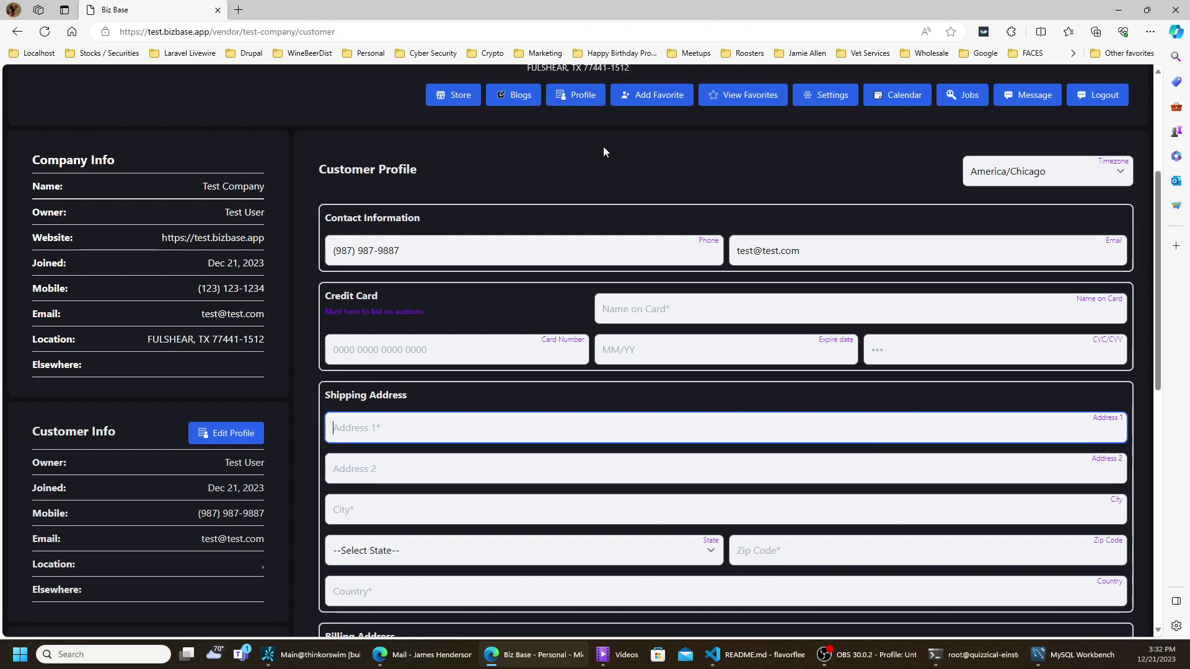
scroll(603, 147, "up", 4)
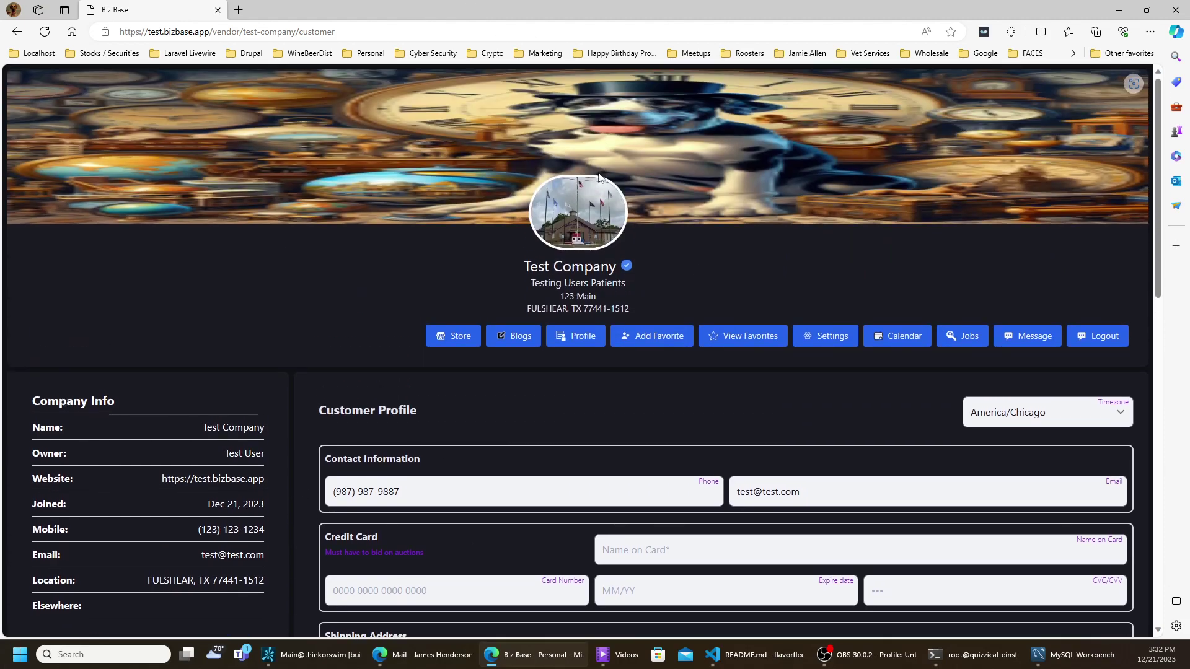
- Read the Great Article blog post, then show the Store page listing BIZ BASE at $90
left_click(512, 339)
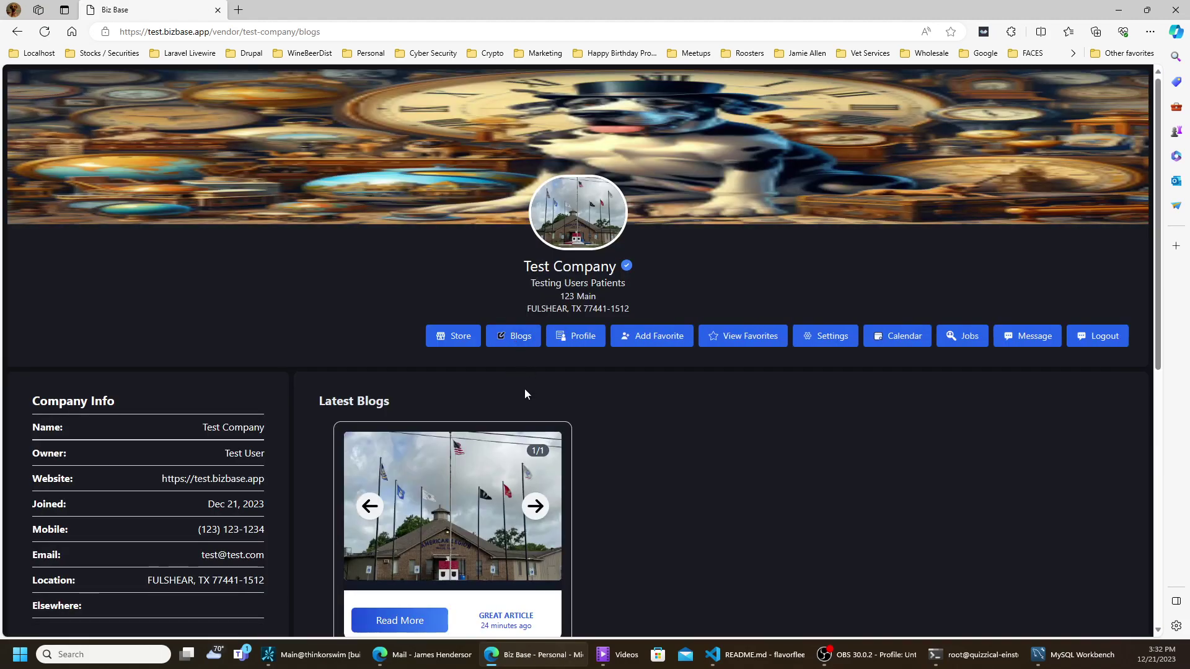
scroll(526, 402, "down", 3)
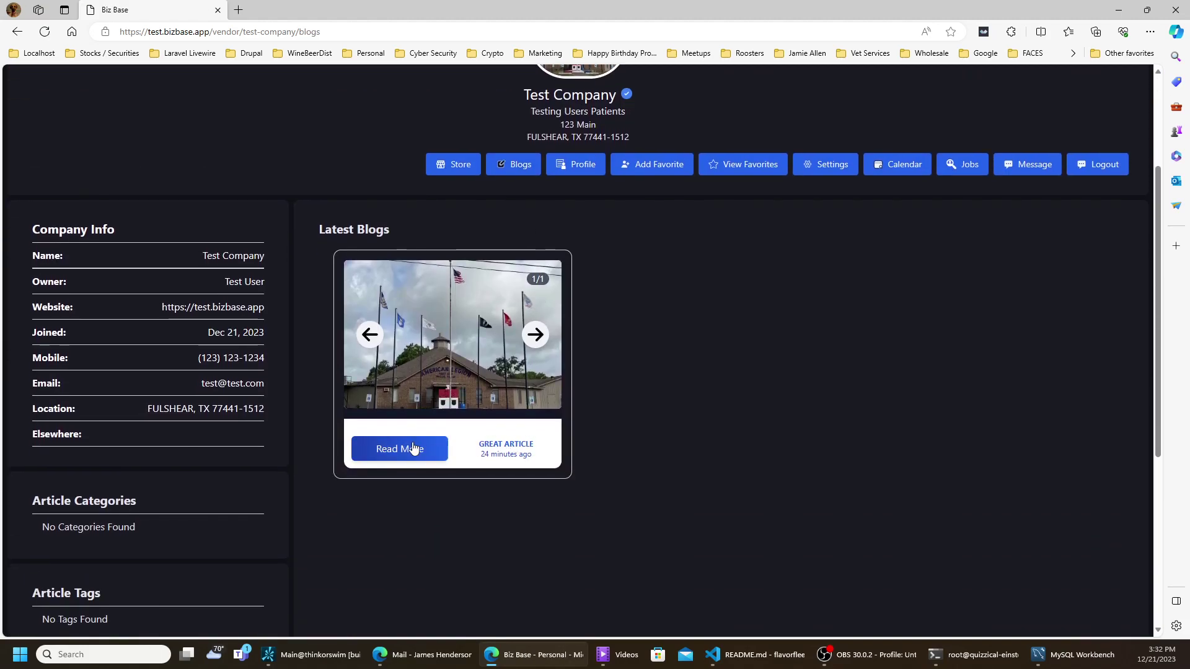
left_click(392, 448)
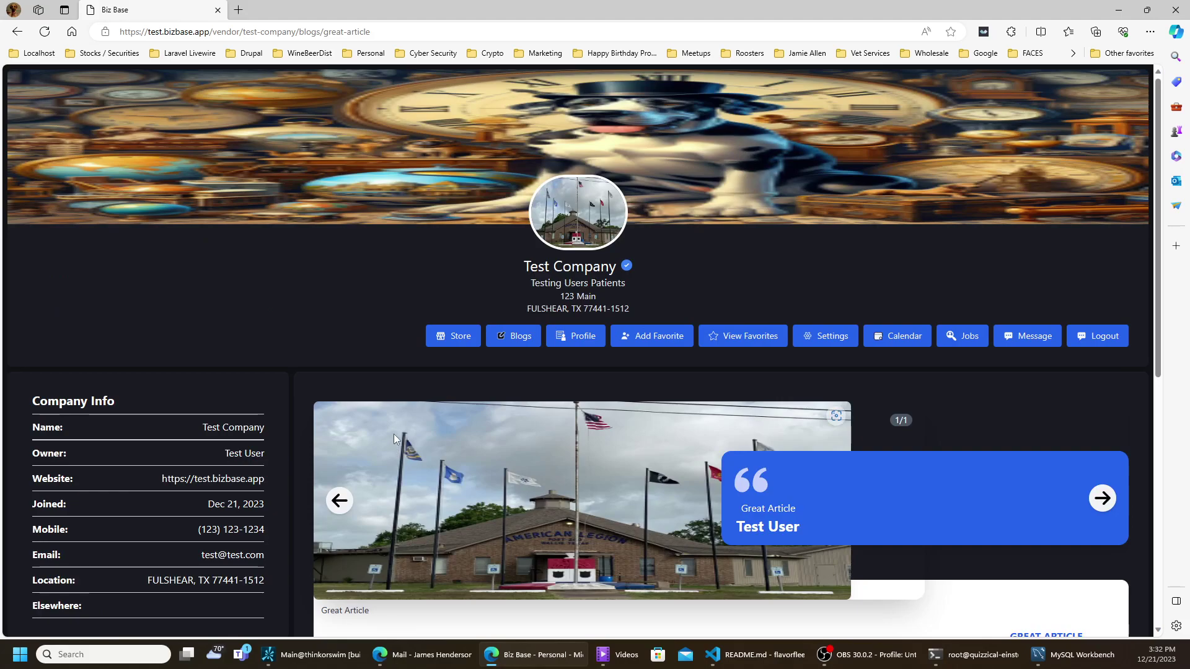
scroll(392, 434, "down", 3)
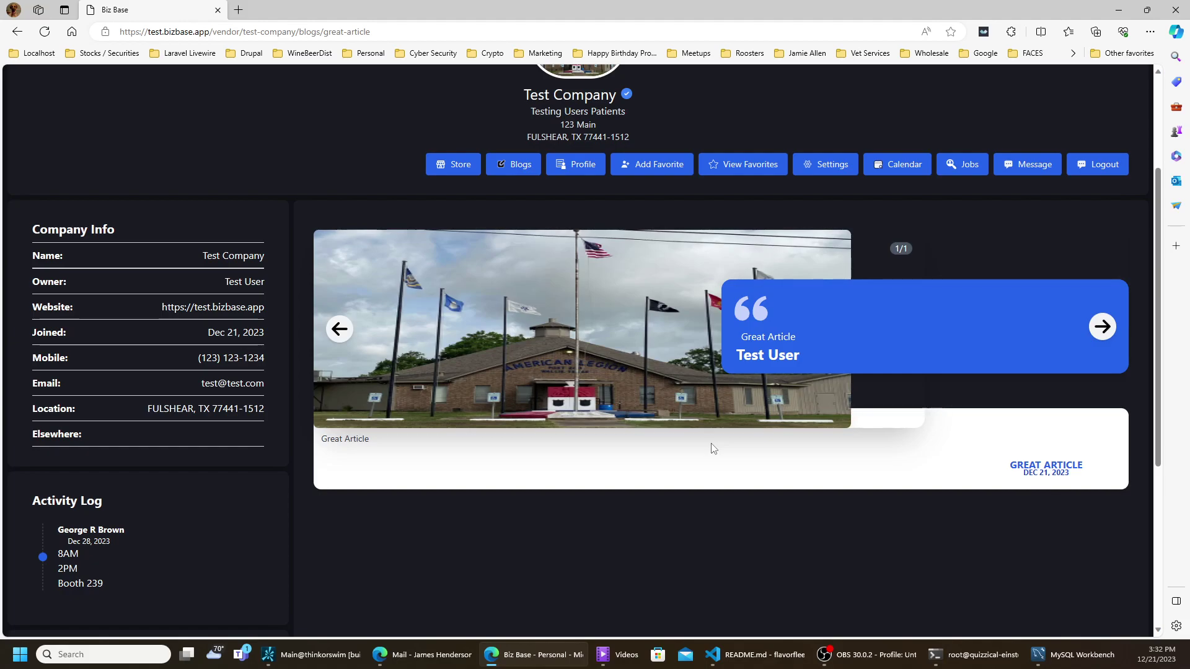
left_click(457, 166)
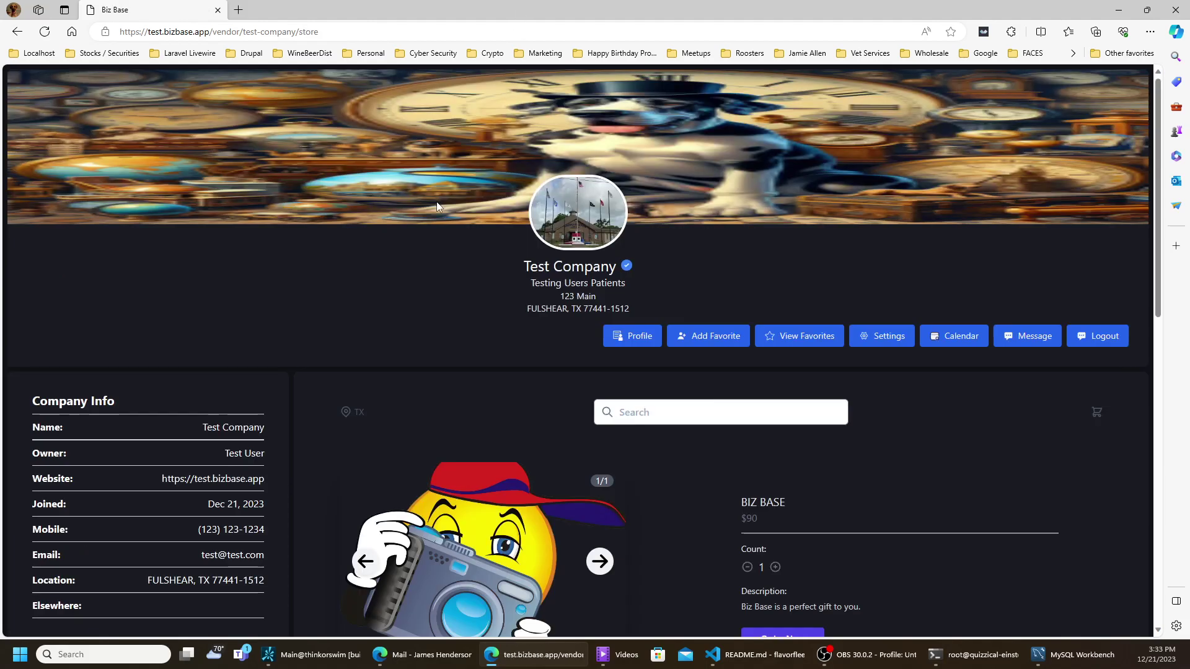
- Browse the store and save the Great Image product to the wishlist
scroll(430, 214, "down", 5)
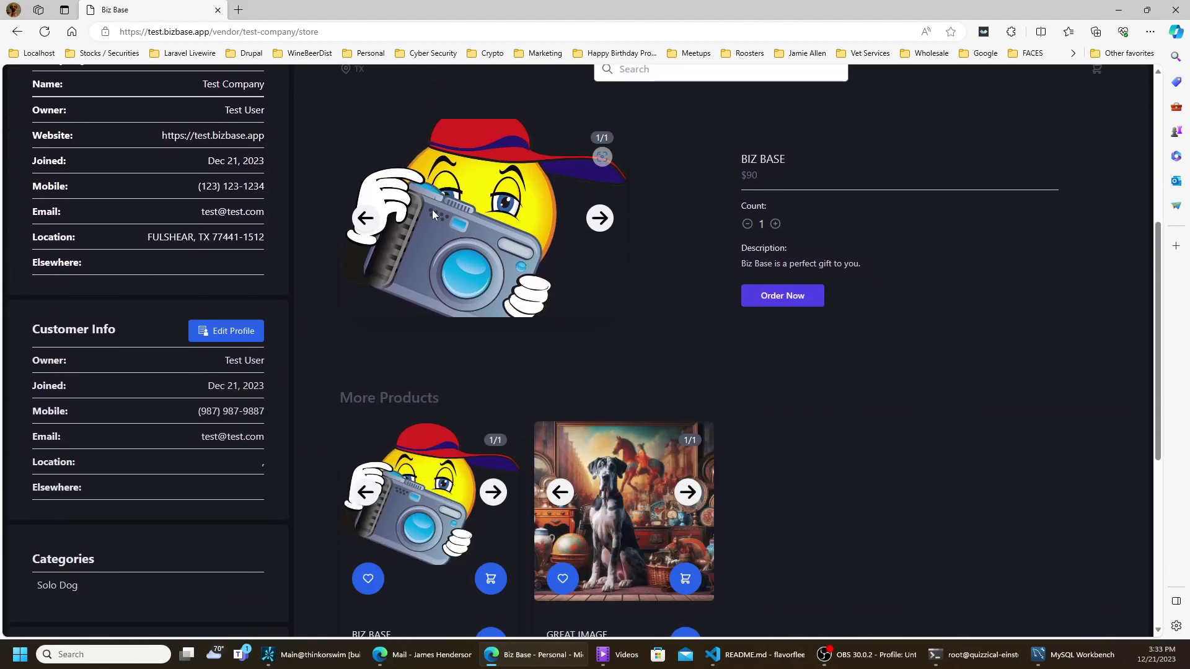
scroll(426, 223, "down", 1)
scroll(422, 229, "up", 1)
scroll(606, 381, "down", 4)
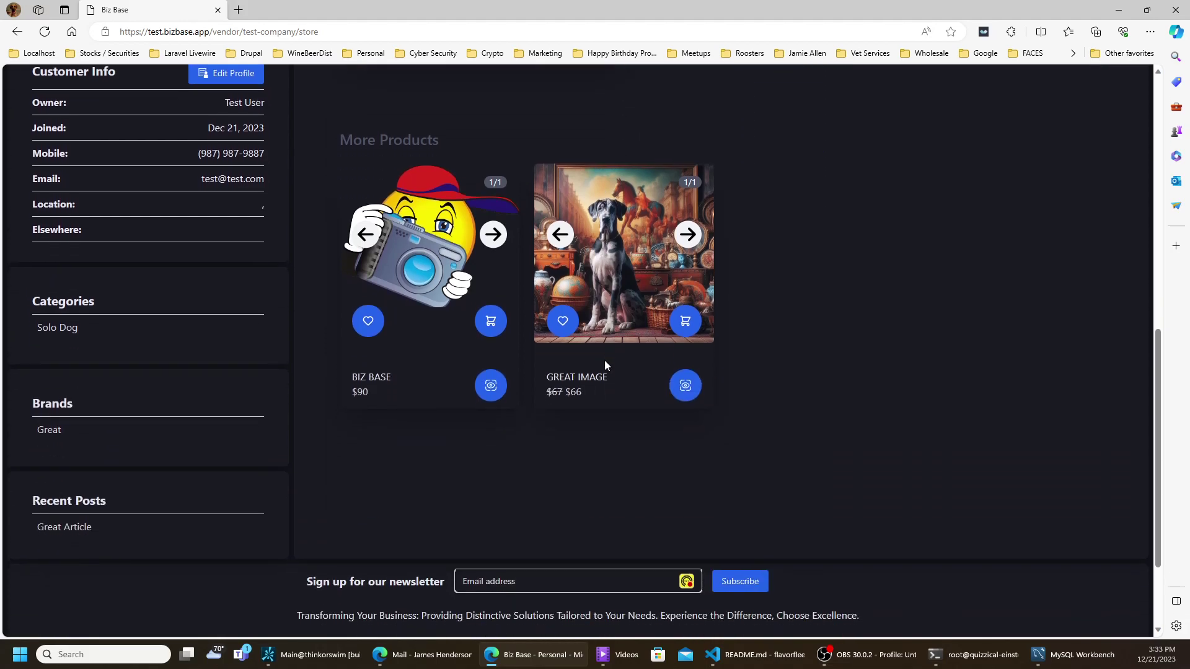
left_click(564, 323)
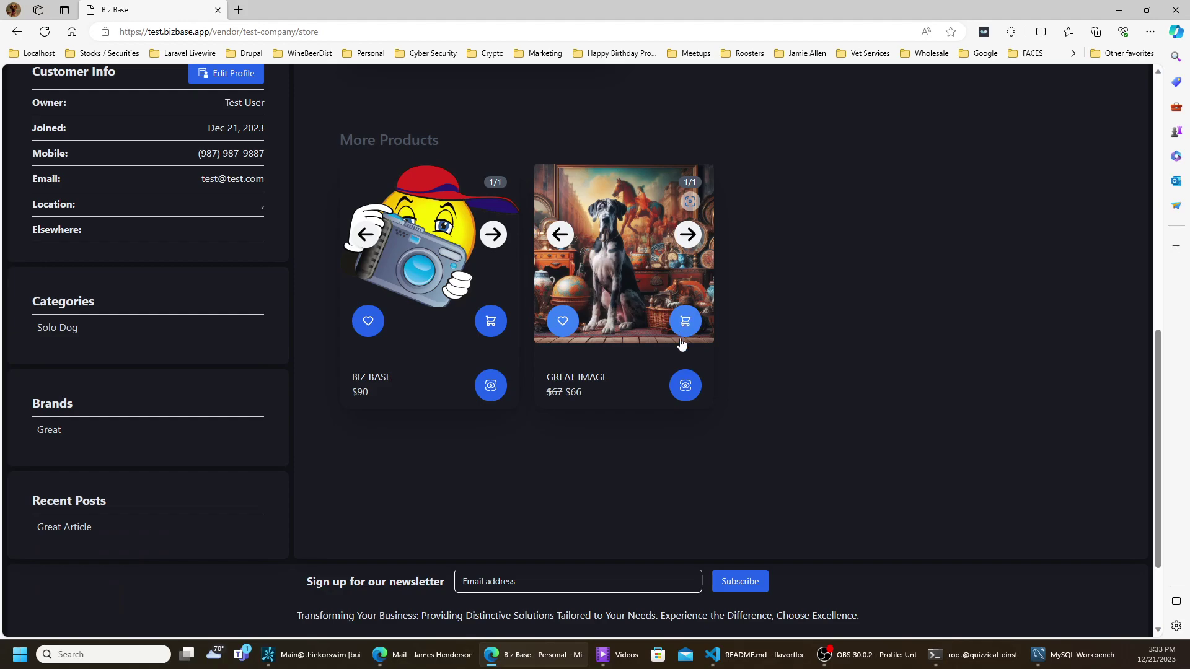
- Open the Great Image product page, discounted to $66, and add it to the cart
left_click(684, 384)
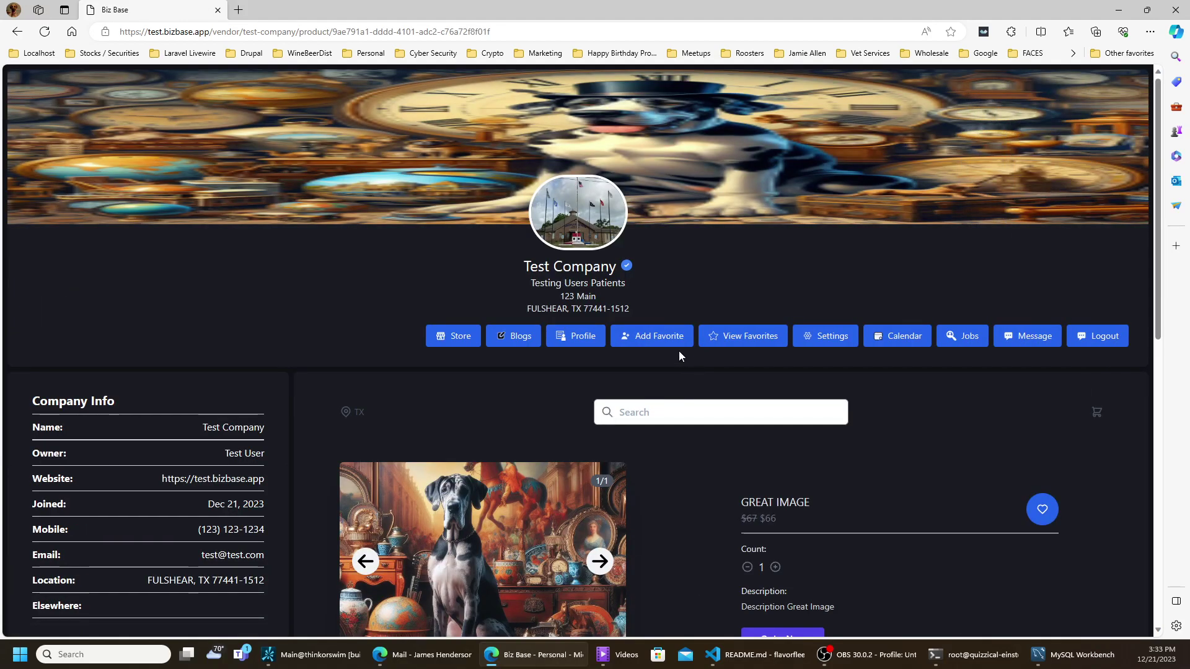
scroll(679, 351, "down", 4)
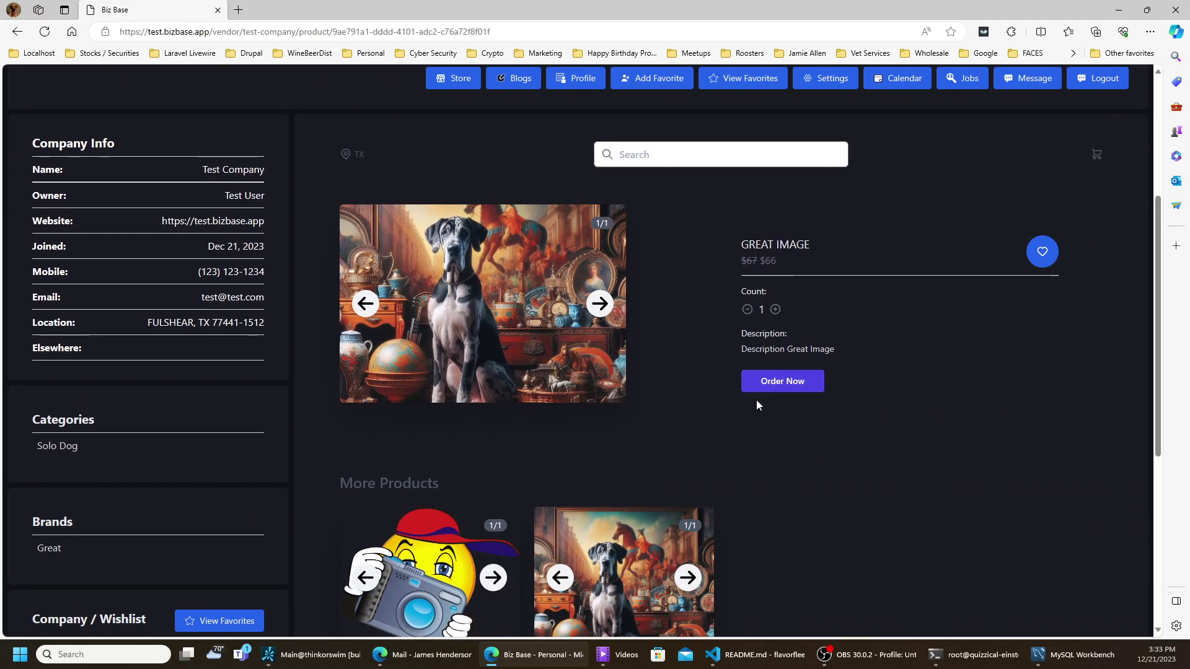
left_click(784, 381)
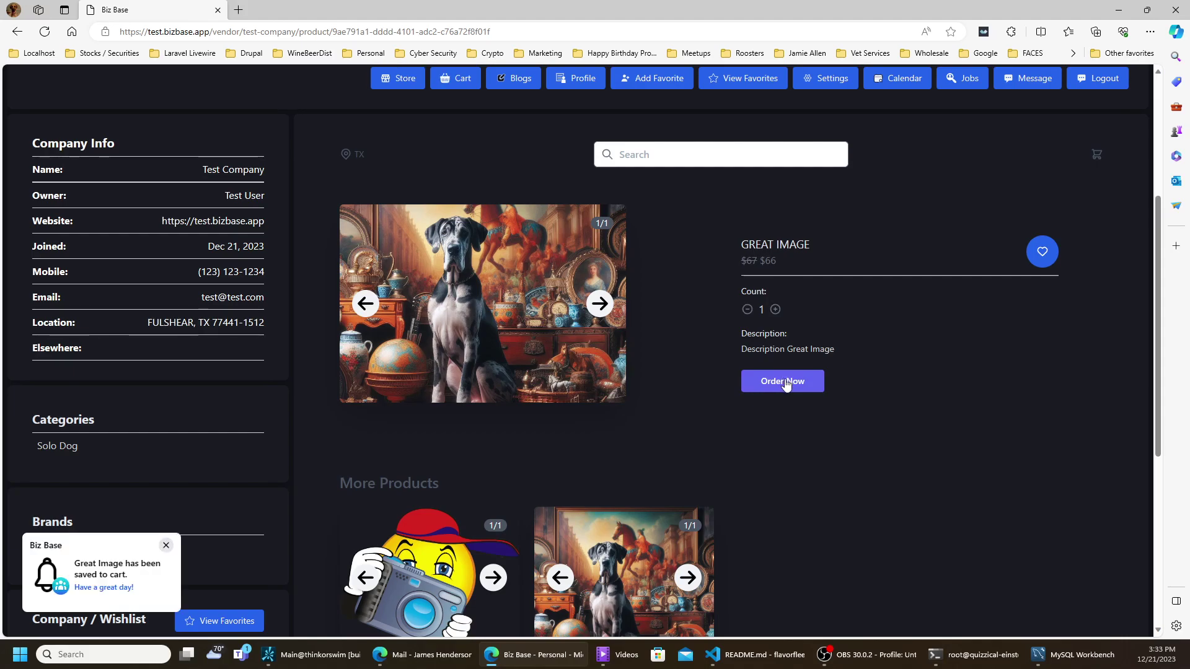
- Adjust Great Image quantity in the cart panel, add one more, and view the $198 basket
left_click(1097, 160)
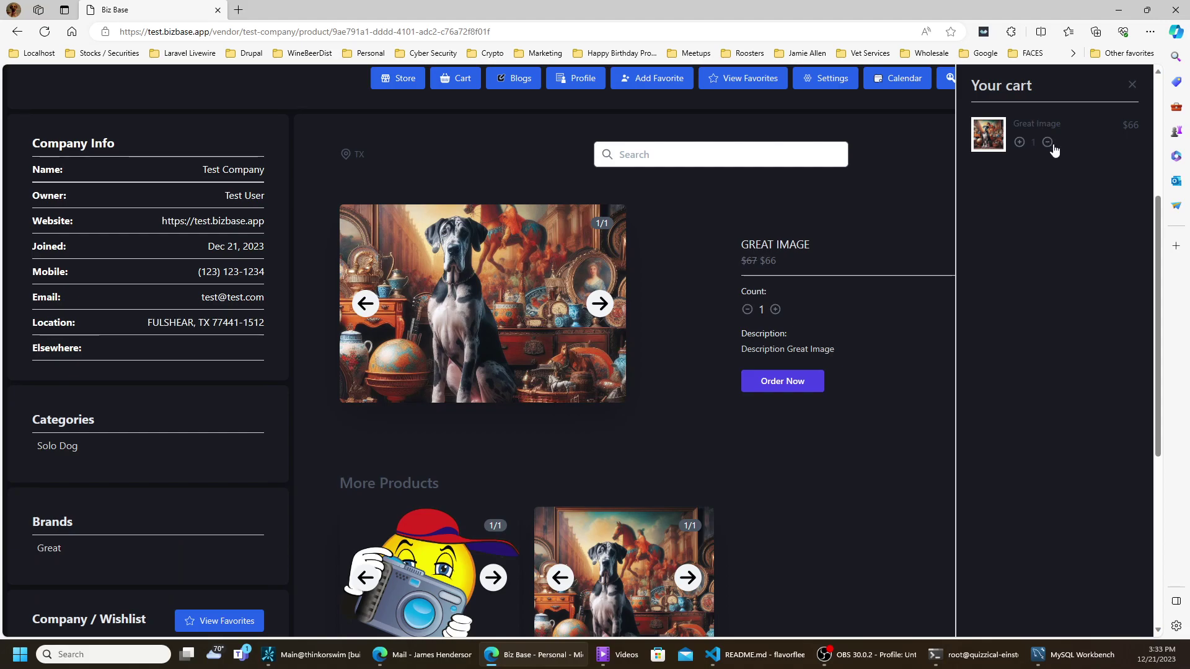
left_click(1020, 142)
left_click(1020, 143)
left_click(1046, 144)
left_click(1131, 89)
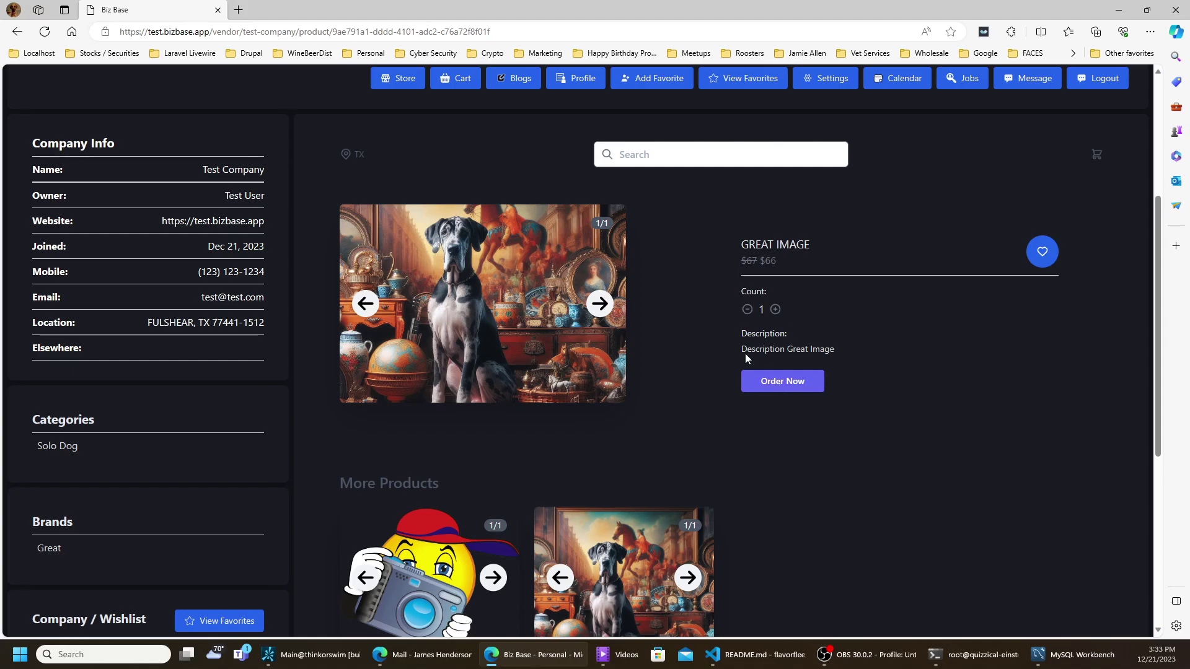
left_click(798, 388)
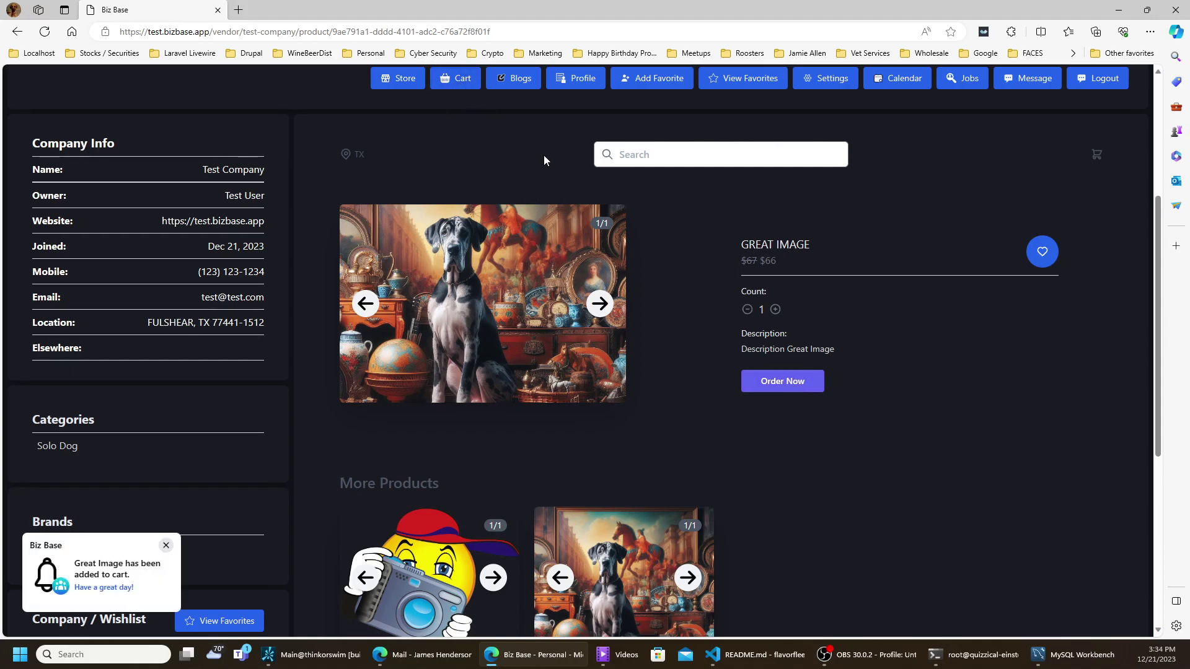
left_click(470, 85)
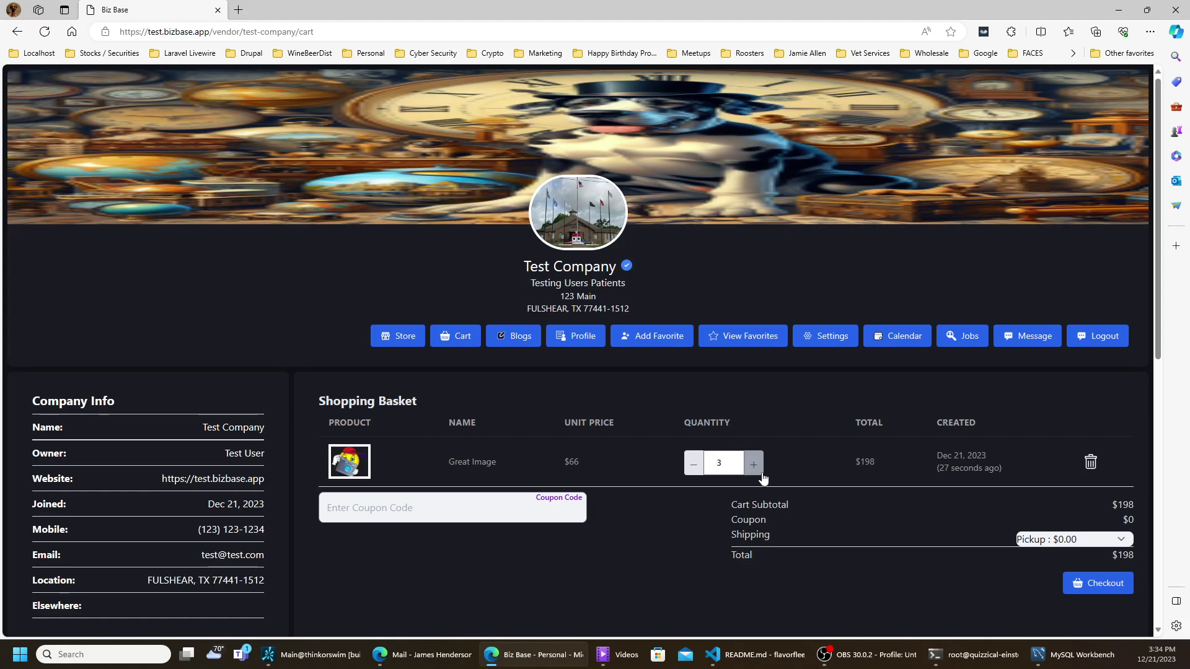
- Reduce Great Image to quantity 2 and apply the Great coupon (-$44.00)
left_click(694, 464)
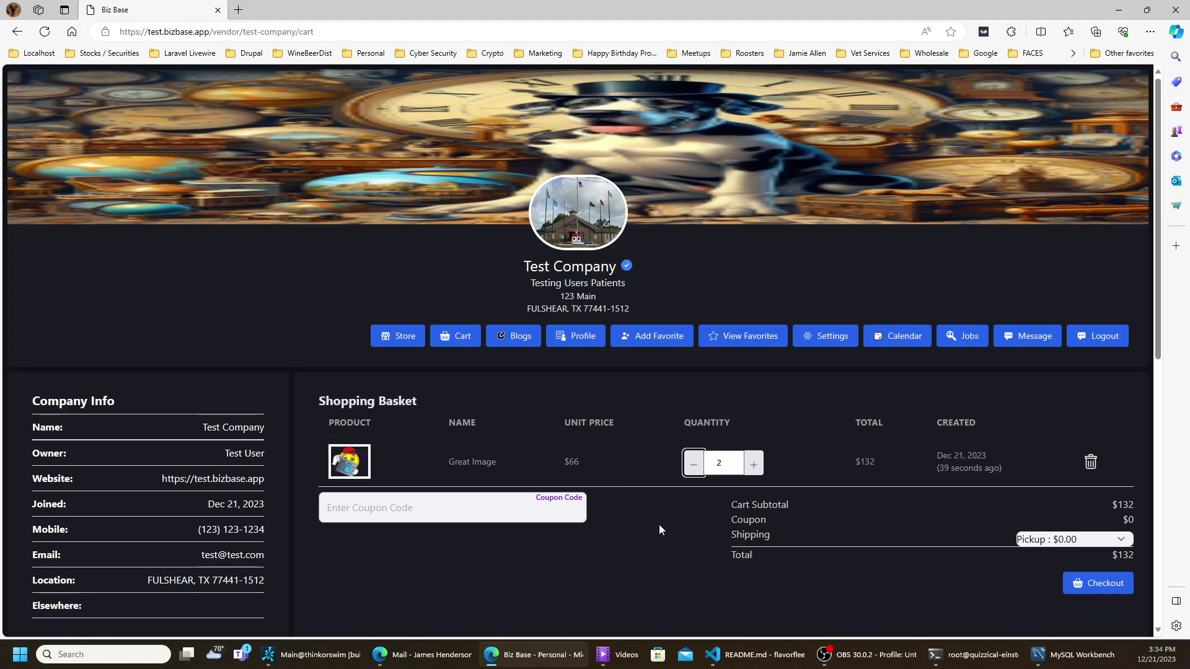
left_click(453, 499)
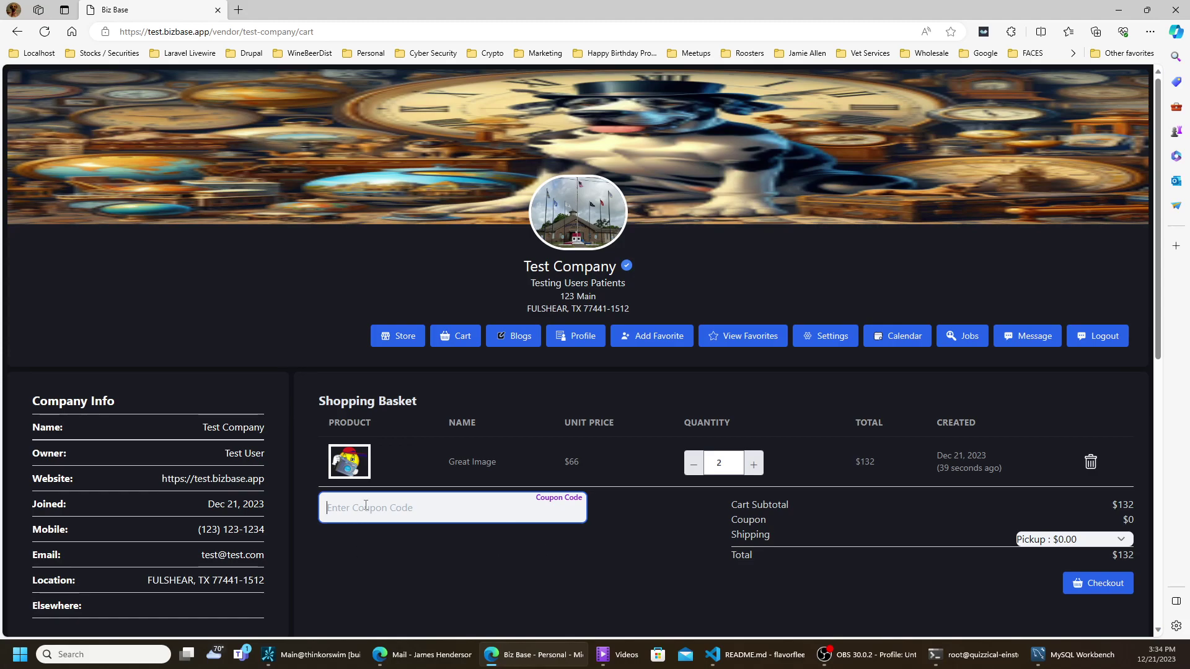
type("Great")
key("Tab")
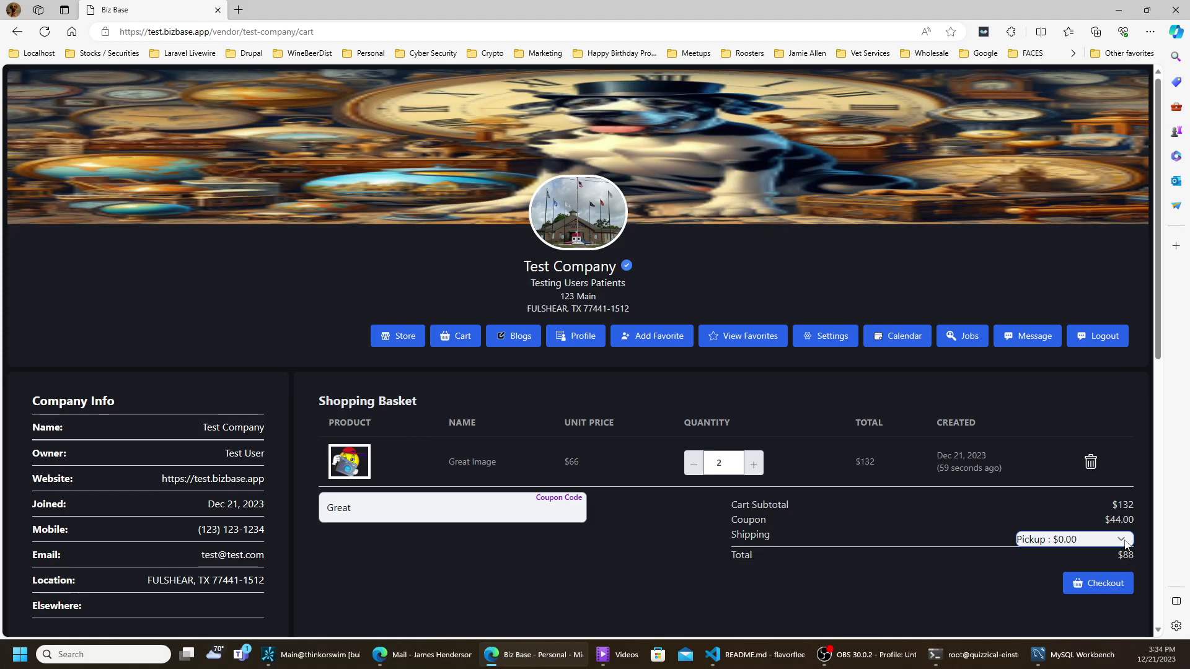
- Choose Pigeon shipping at $30.00, bringing the basket total to $118
left_click(1125, 541)
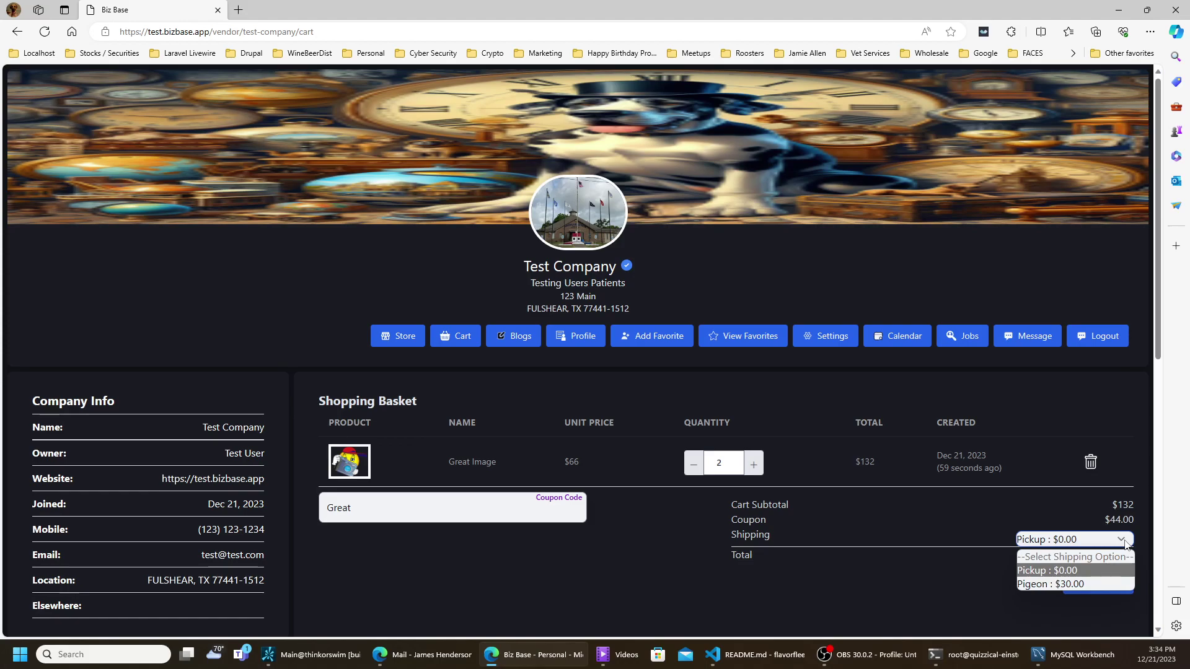
left_click(1074, 584)
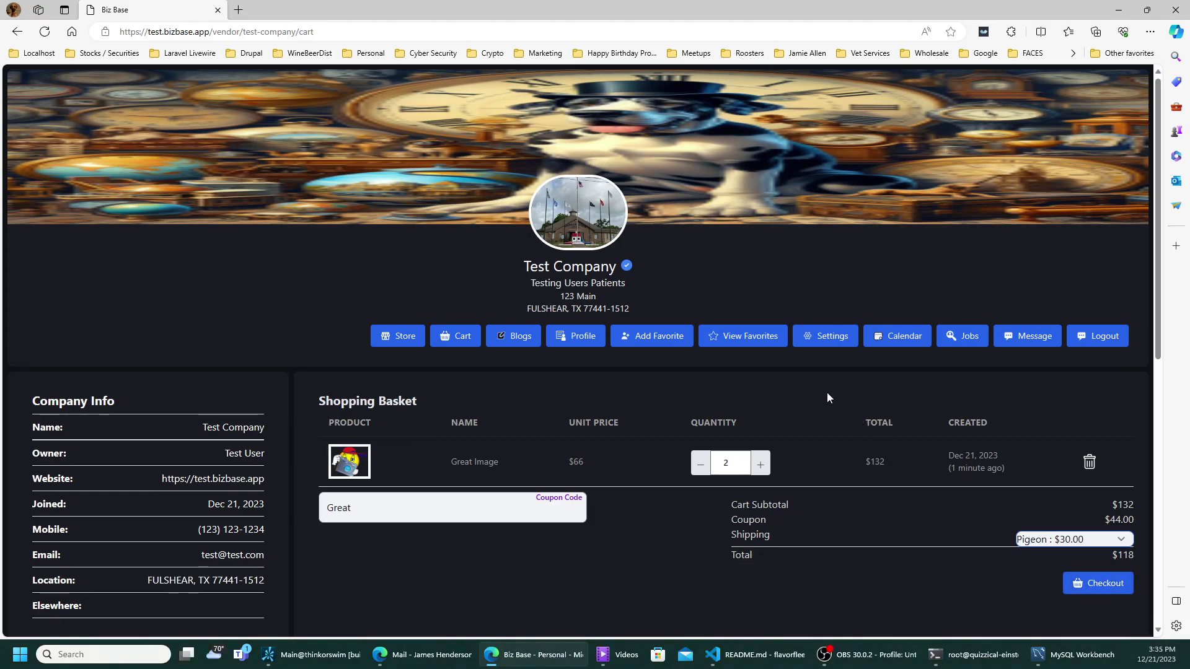
scroll(806, 392, "down", 4)
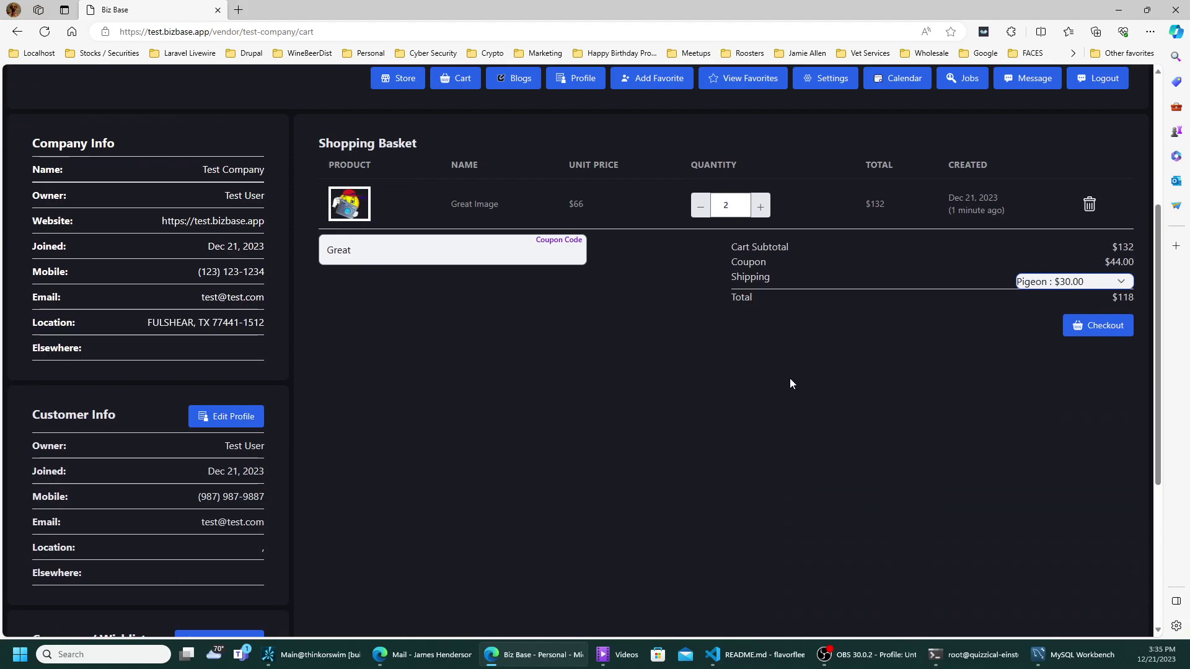
scroll(790, 383, "up", 4)
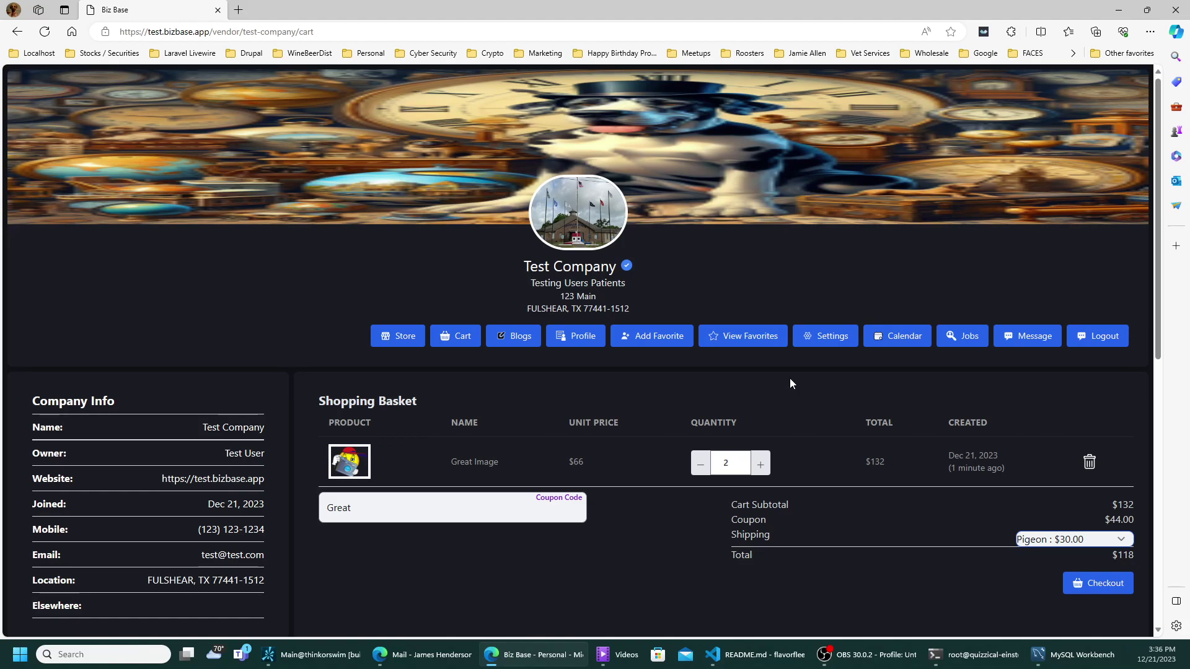
- Go back through the browser history to the business store dashboard
right_click(17, 32)
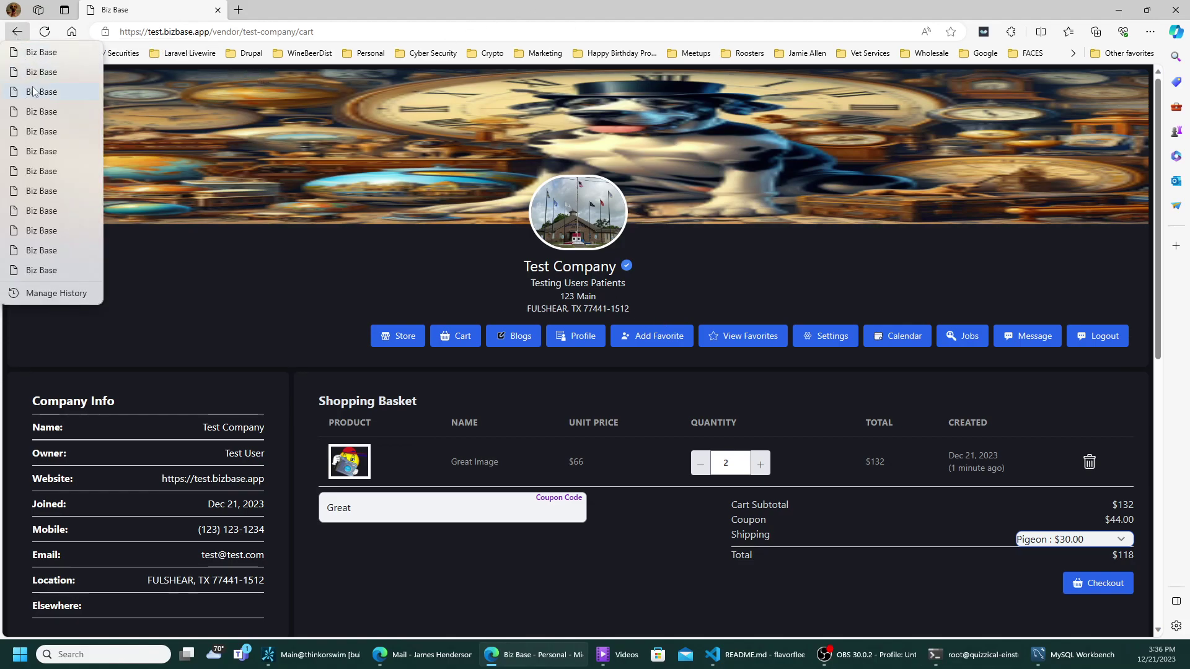
left_click(41, 275)
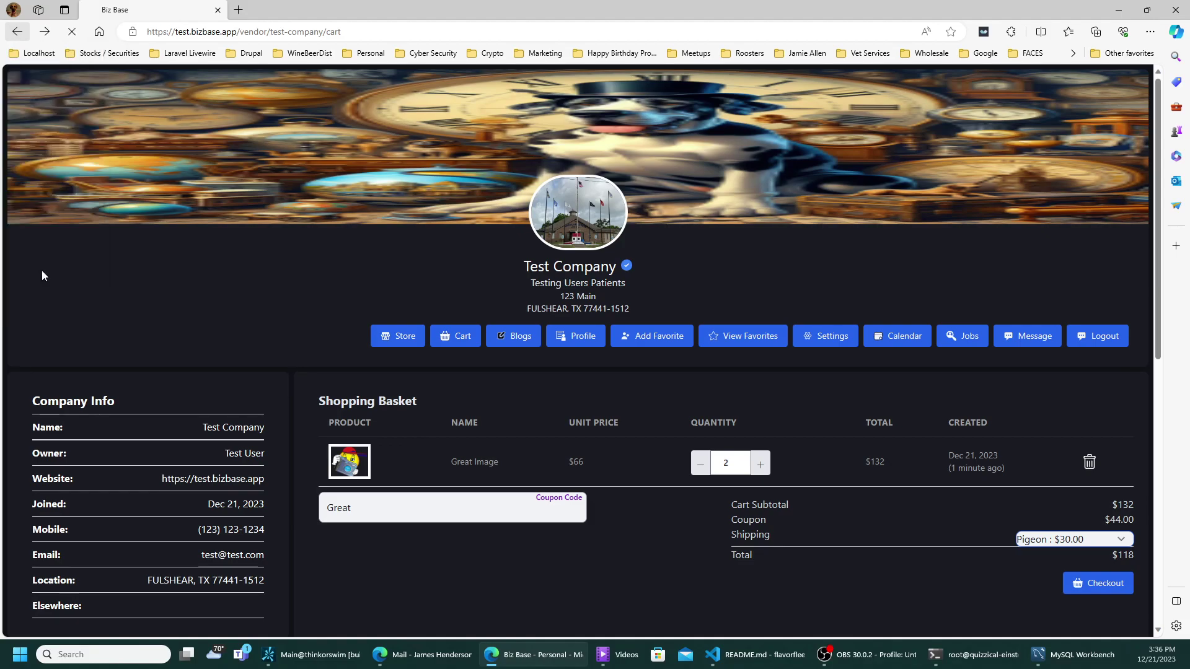
left_click(17, 31)
left_click(20, 35)
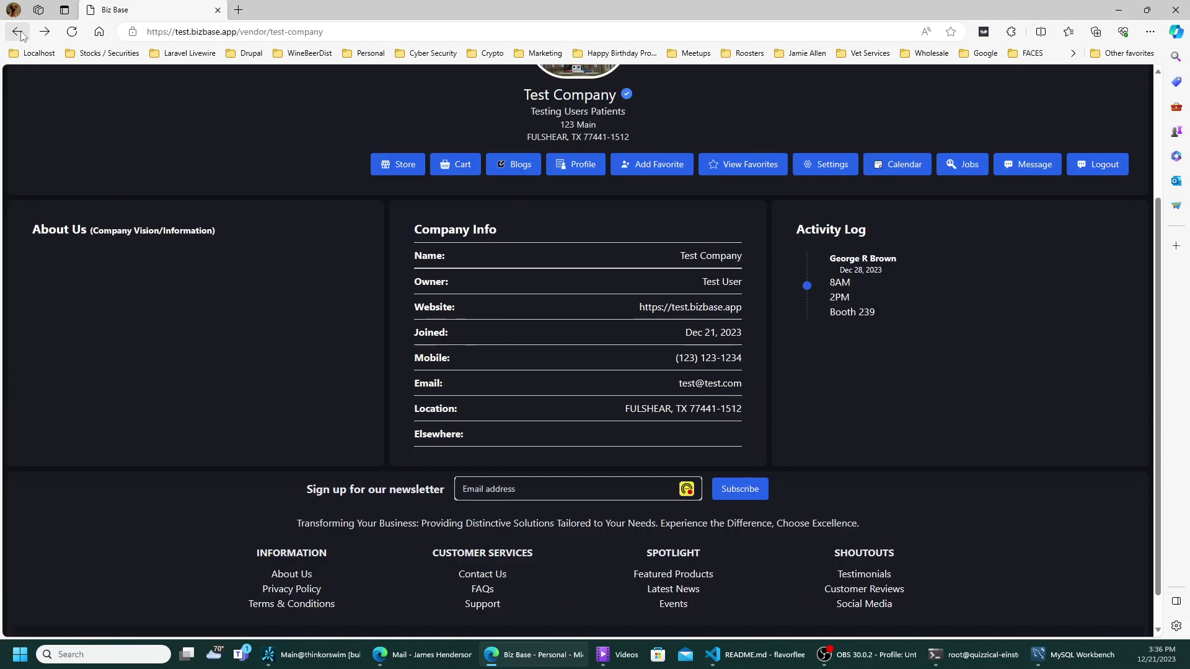
left_click(21, 35)
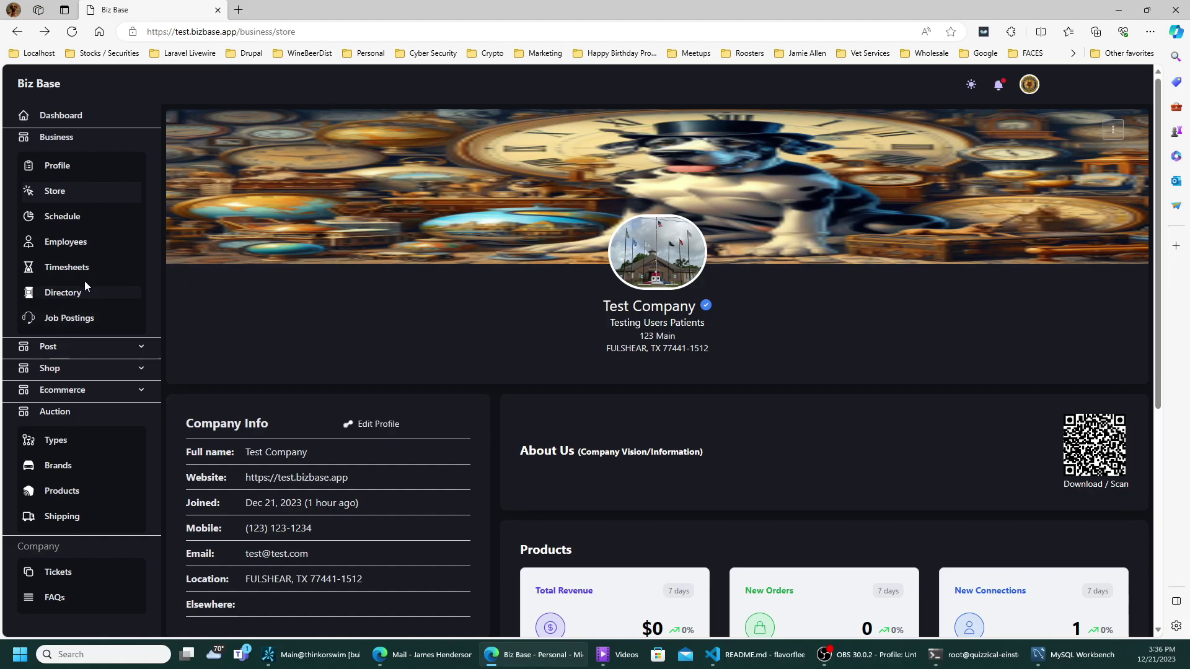
- Return forward to the Test Company vendor page and open its Company Favorites list
scroll(340, 284, "down", 6)
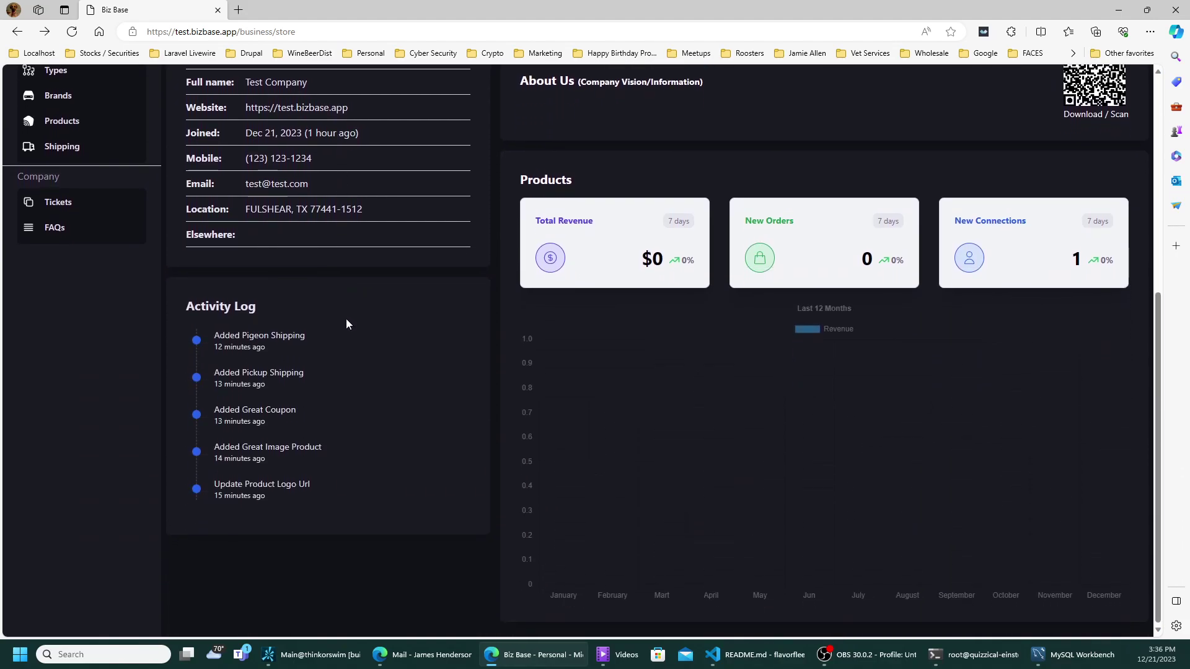
scroll(346, 319, "up", 4)
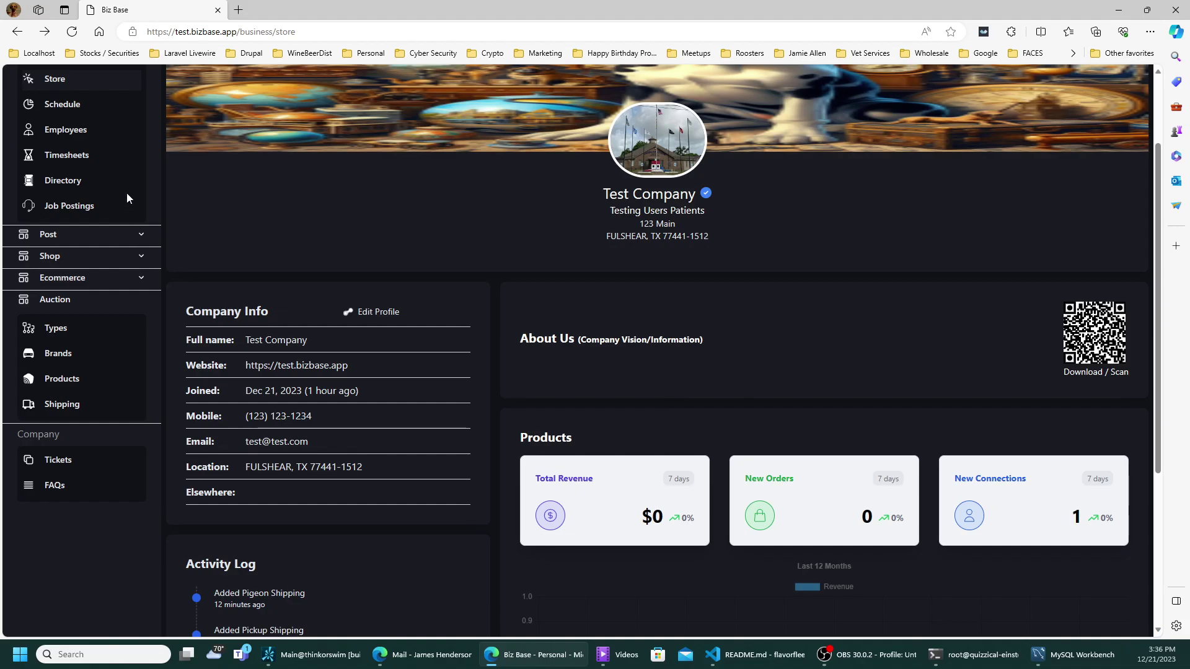
left_click(45, 32)
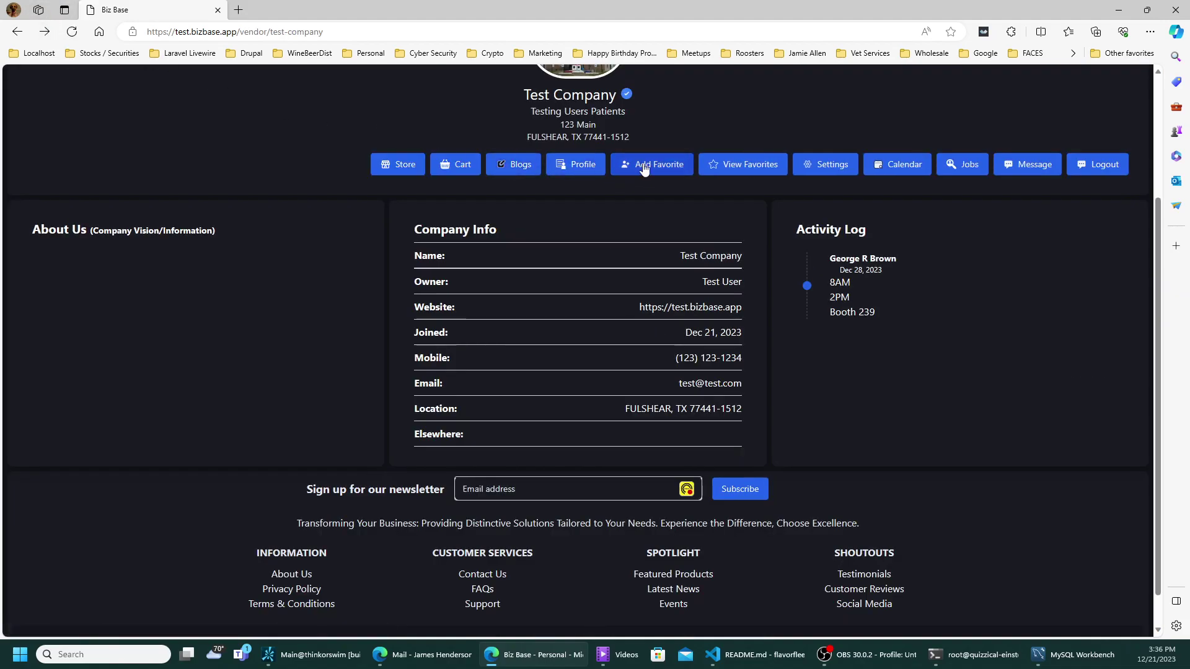
left_click(719, 165)
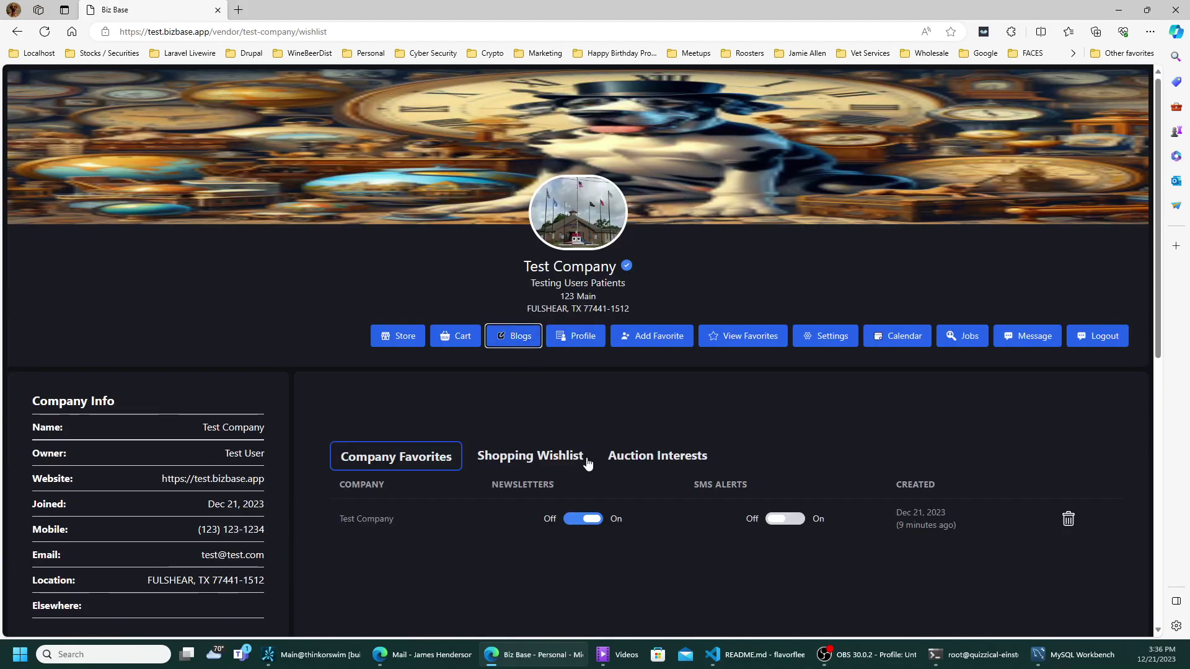
- Move Great Image from the Shopping Wishlist into the cart and view the basket, now quantity 3 at $198
left_click(566, 462)
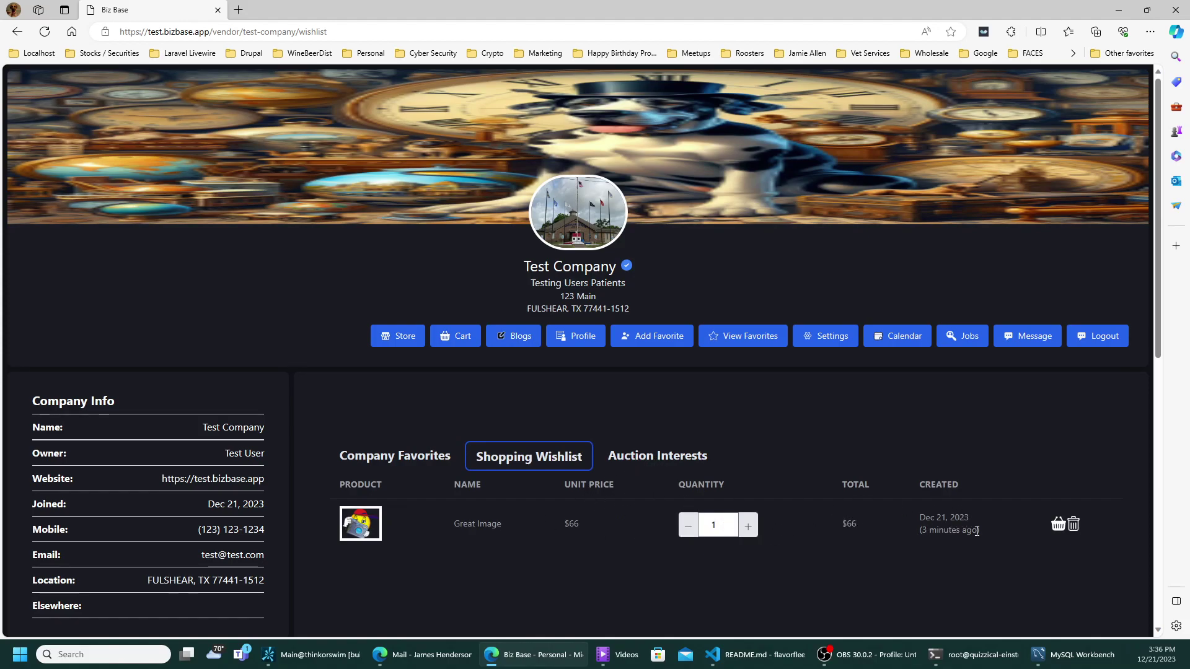
left_click(1060, 526)
left_click(450, 334)
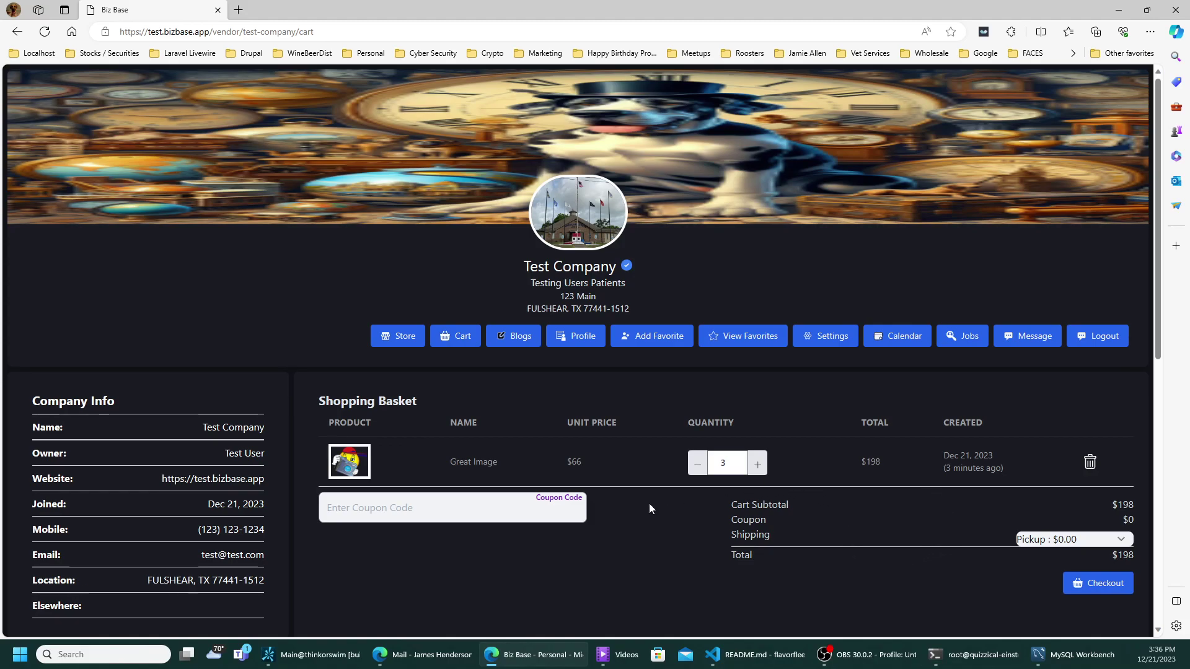
- Apply coupon code Great to the basket, taking $44 off for a $154 total with Pickup
left_click(512, 507)
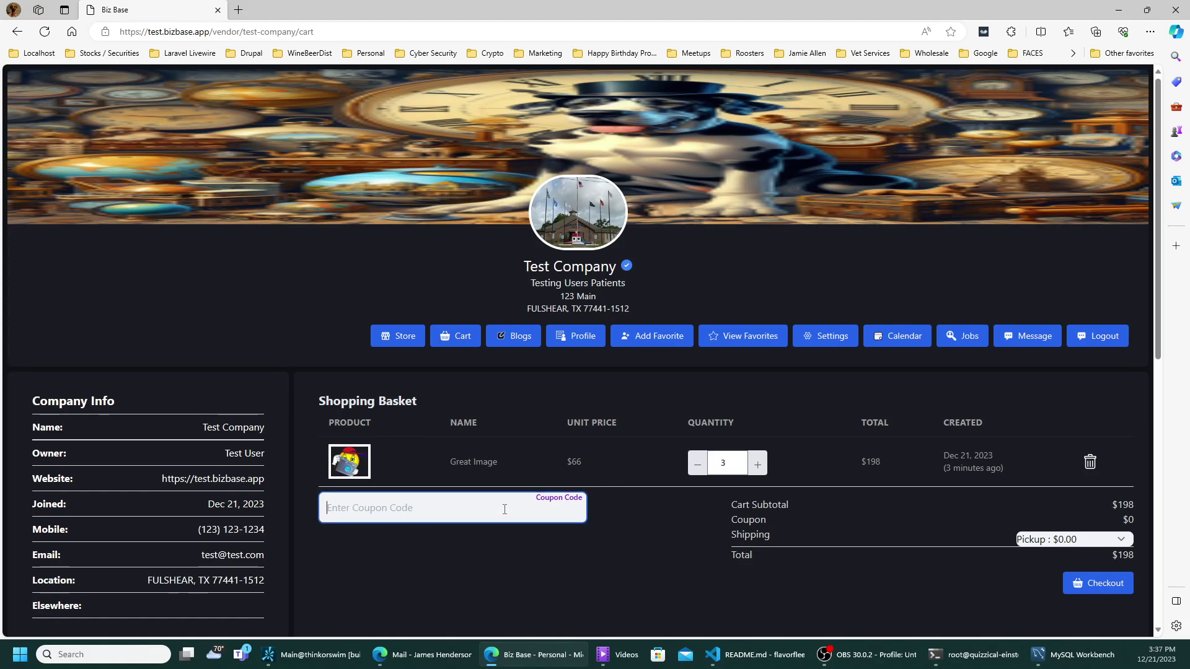
type("Great")
key("Tab")
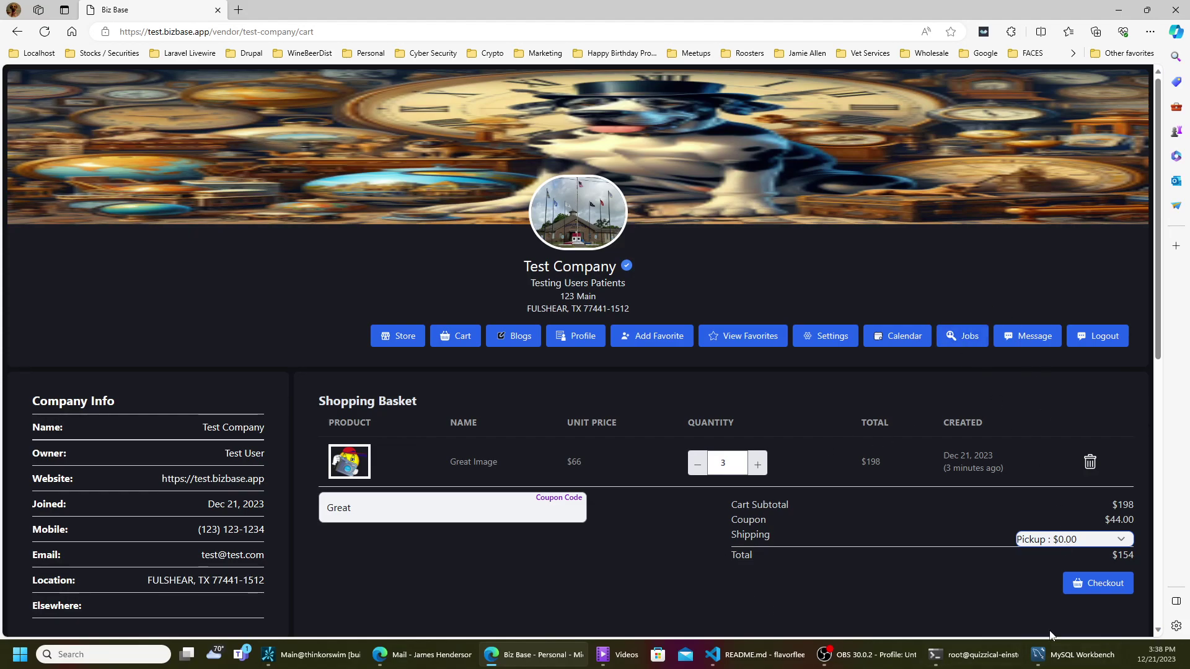
key("alt+Tab")
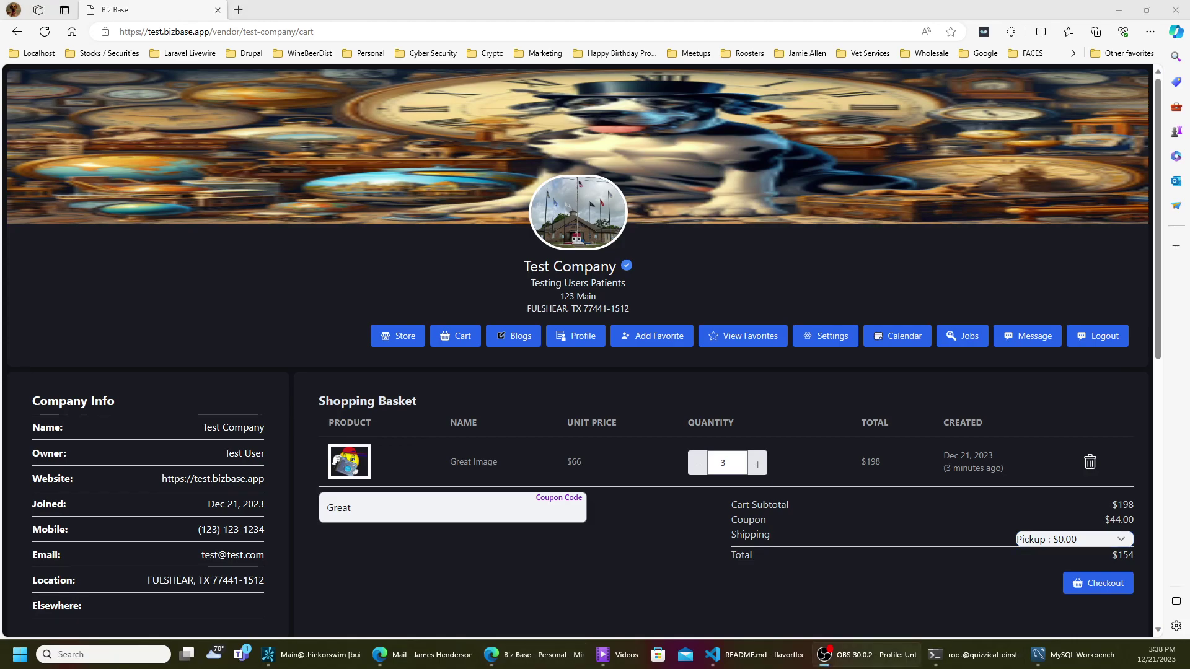